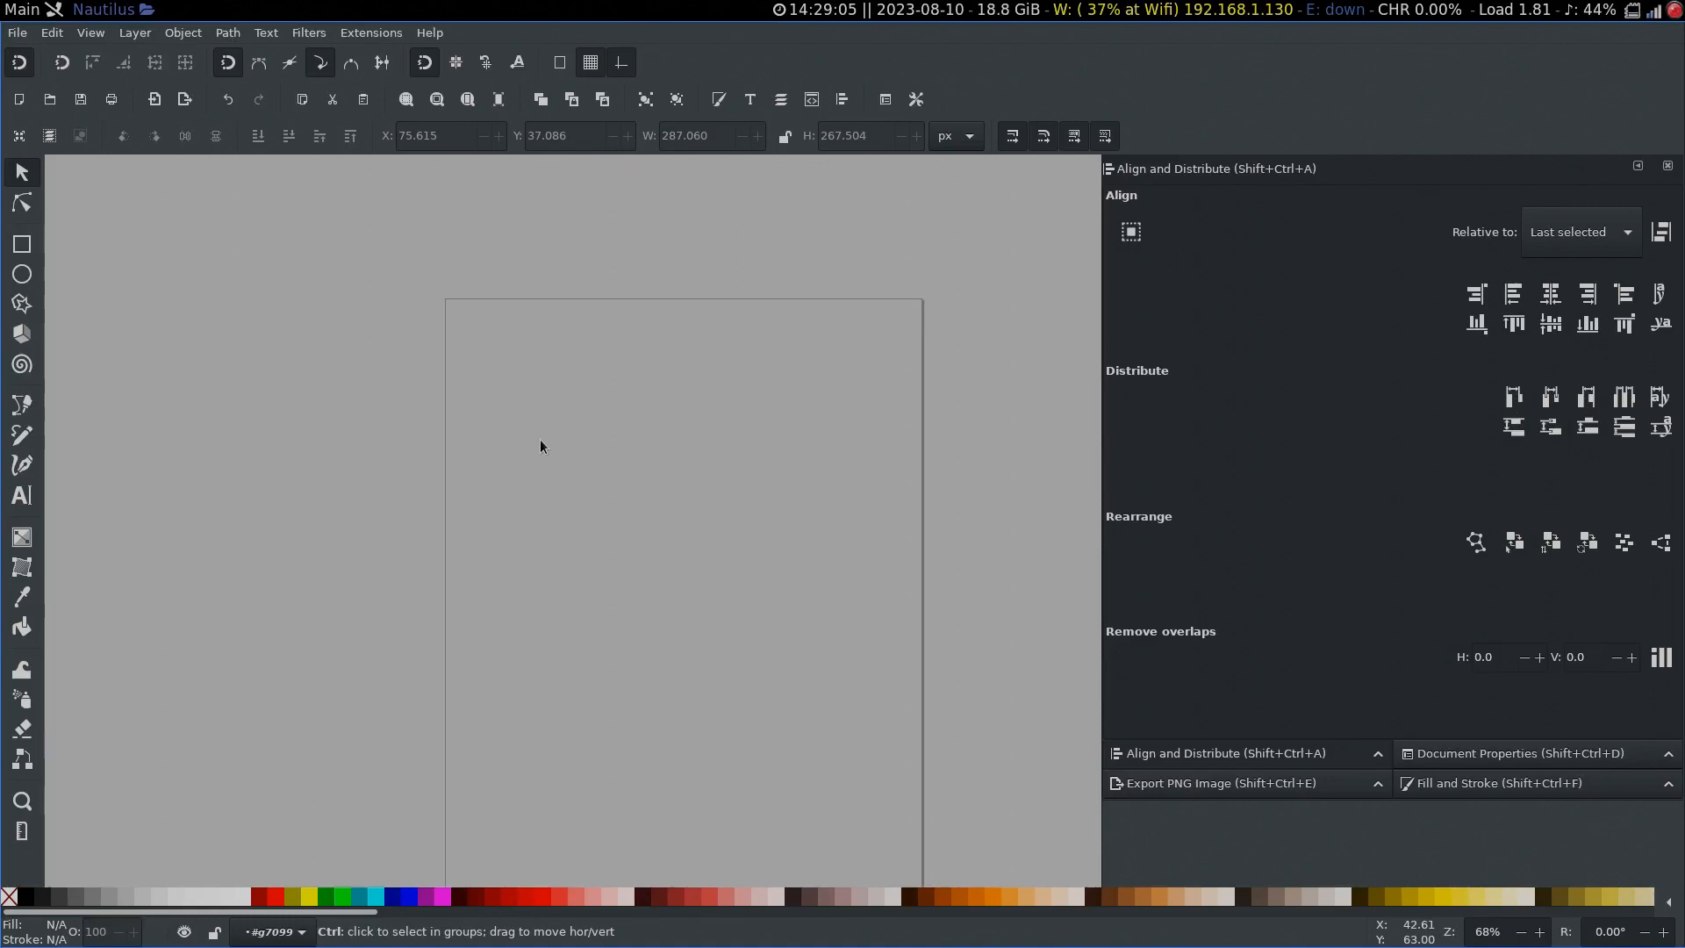
Step: Draw a circle with a radius of about 49 mm in the page's upper part and remove its stroke
{"action": "key", "text": "e"}
{"action": "left_click_drag", "start_coordinate": [488, 328], "coordinate": [712, 560]}
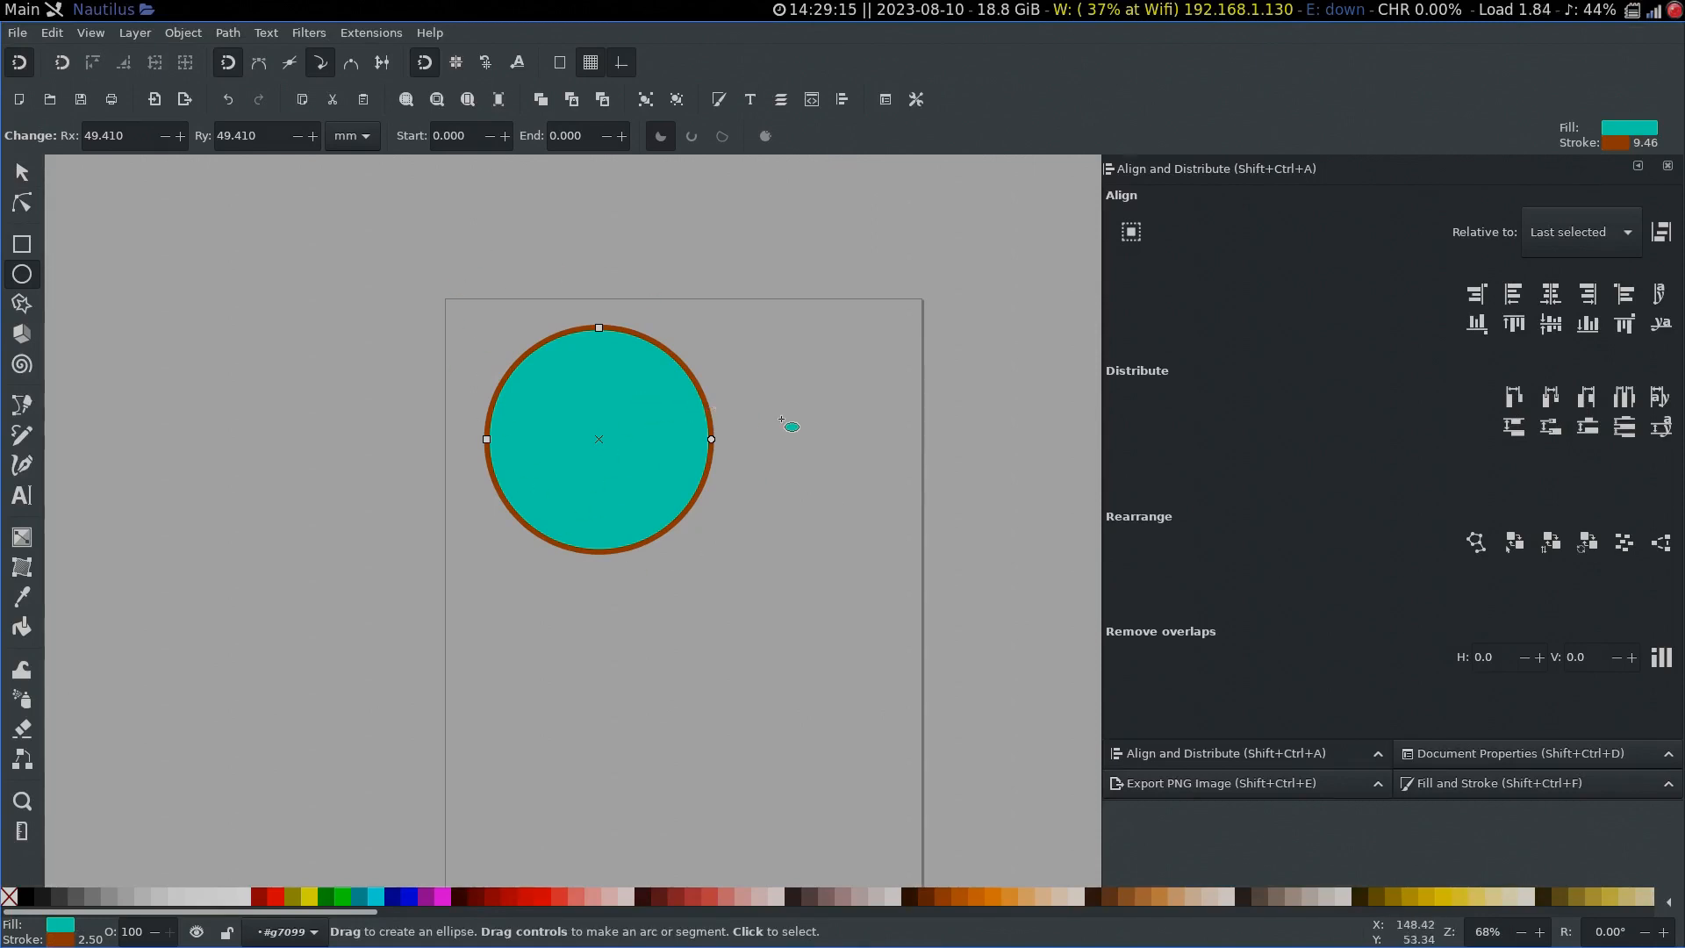
{"action": "key", "text": "ctrl+shift+f"}
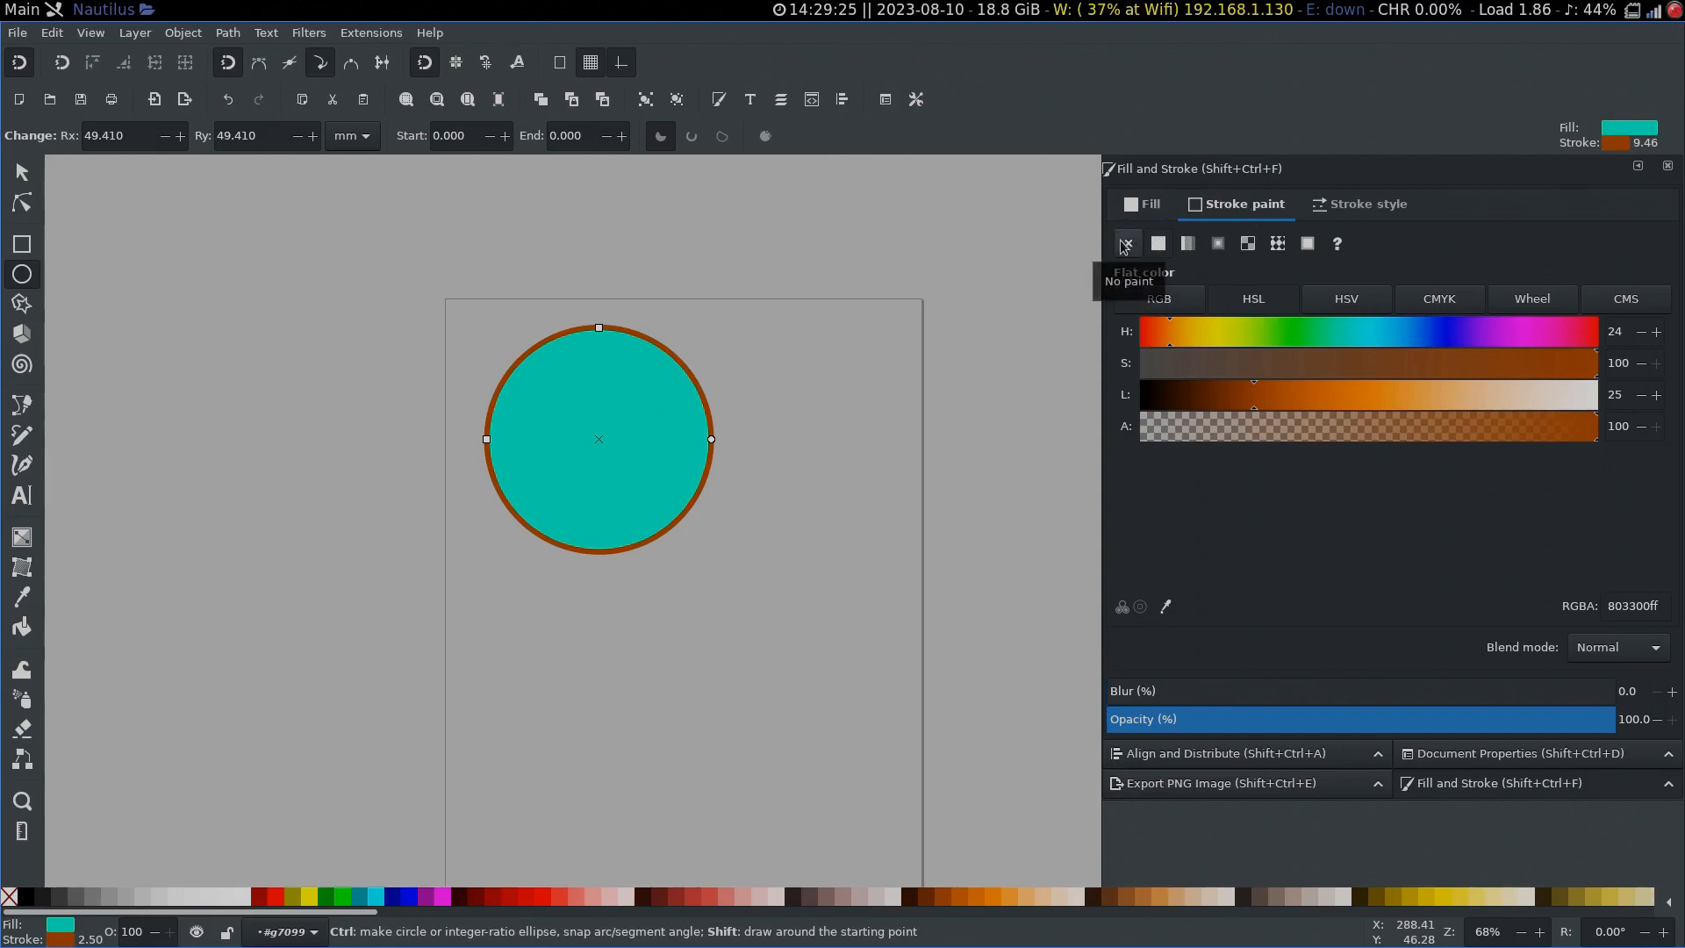
{"action": "left_click", "coordinate": [1126, 244]}
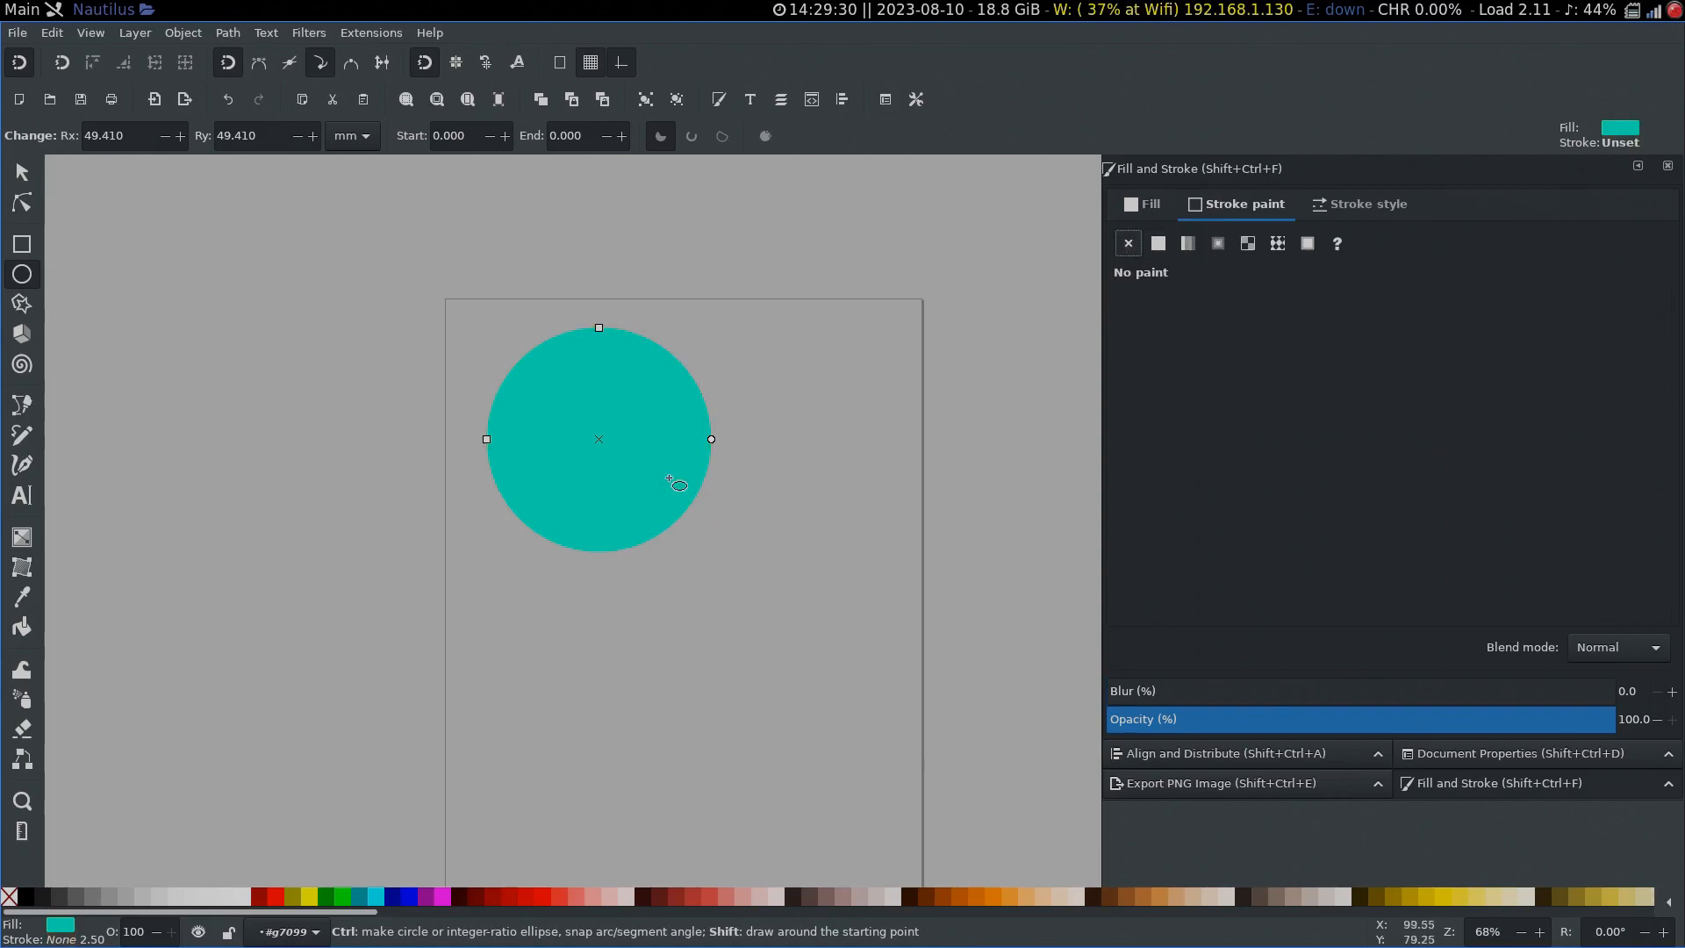
Step: Position the teal circle at X 0 and Y 0 px, at the page's top-left corner
{"action": "key", "text": "s"}
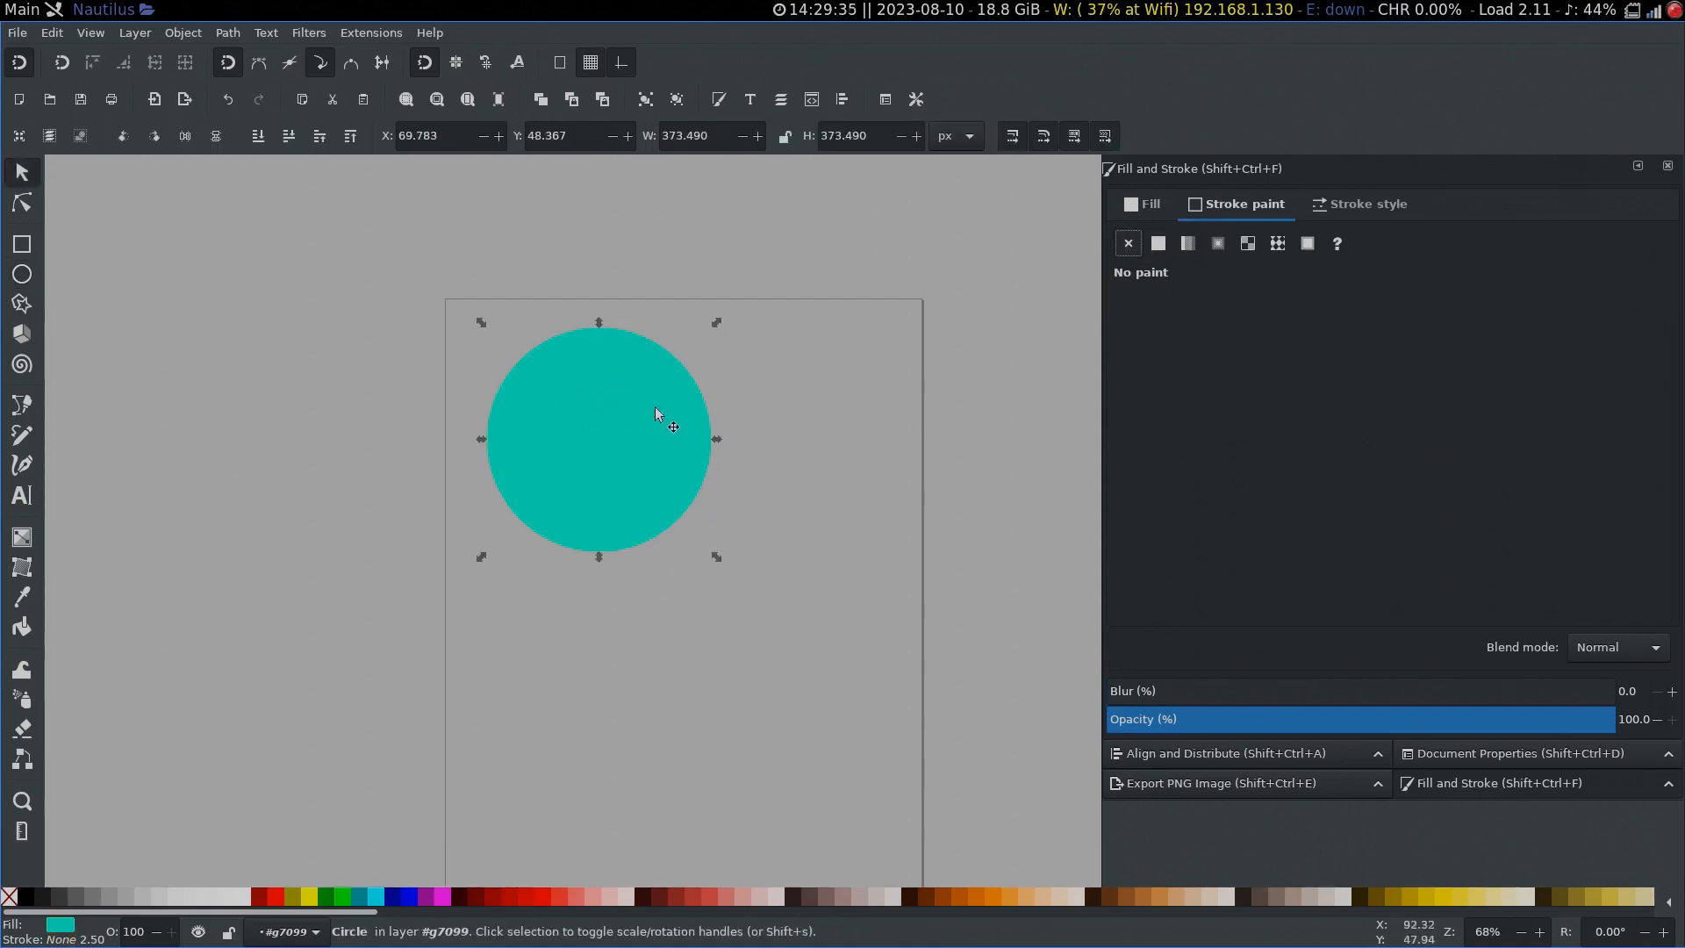
{"action": "triple_click", "coordinate": [447, 135]}
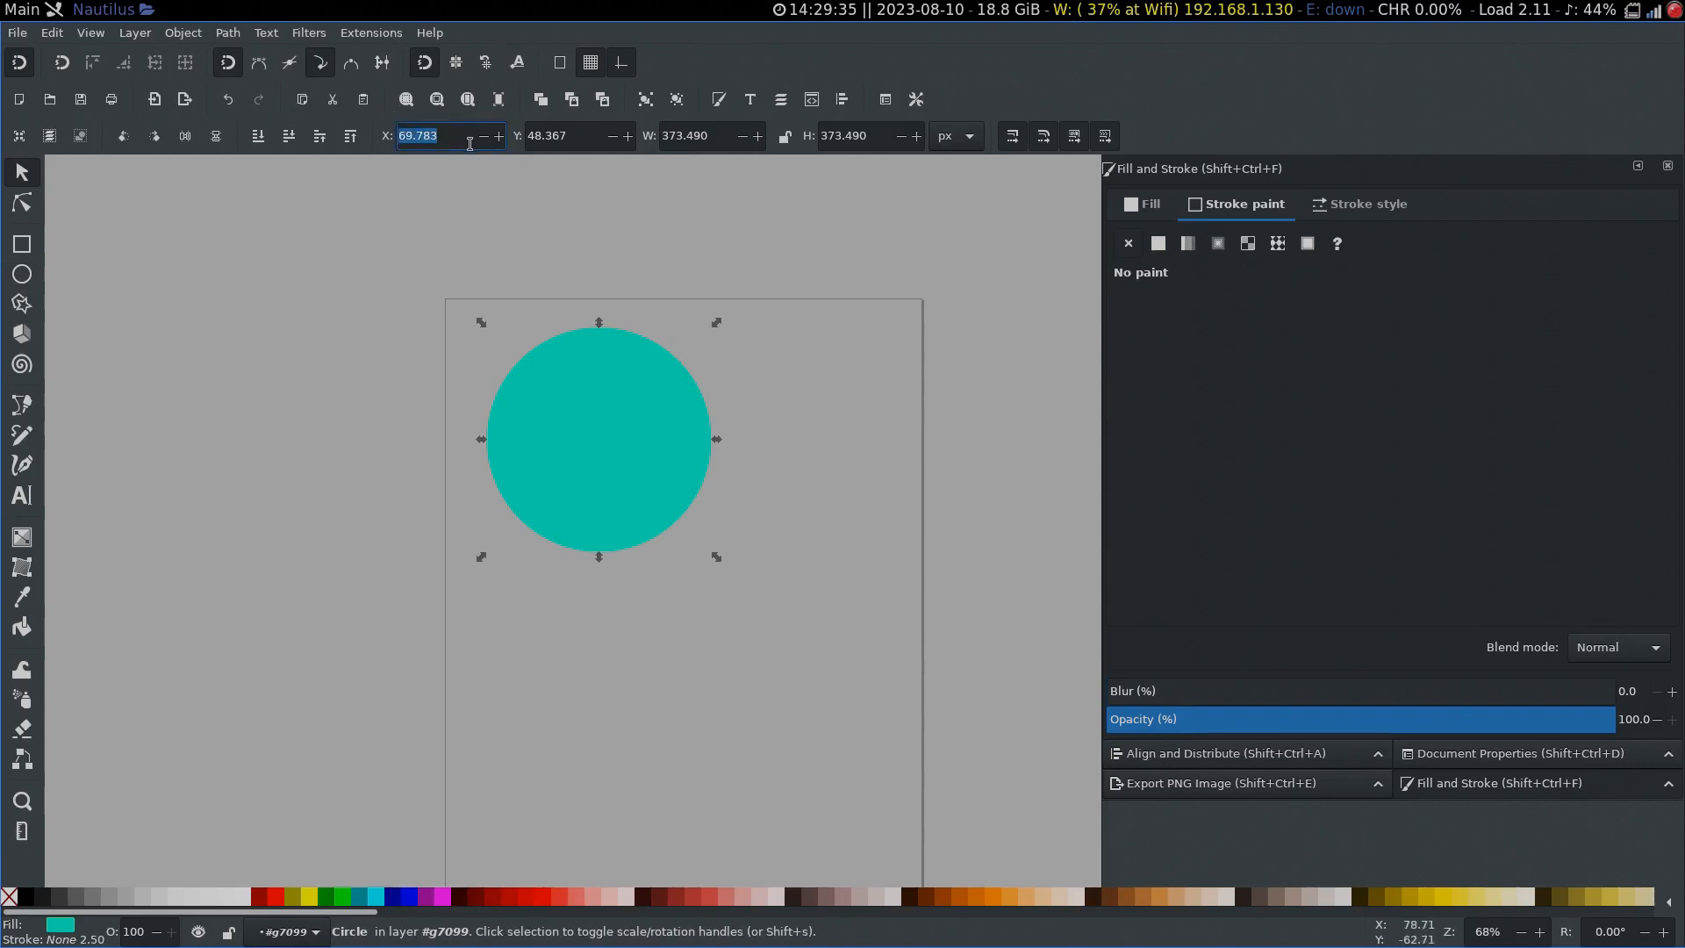
{"action": "type", "text": "0"}
{"action": "key", "text": "Return"}
{"action": "triple_click", "coordinate": [581, 138]}
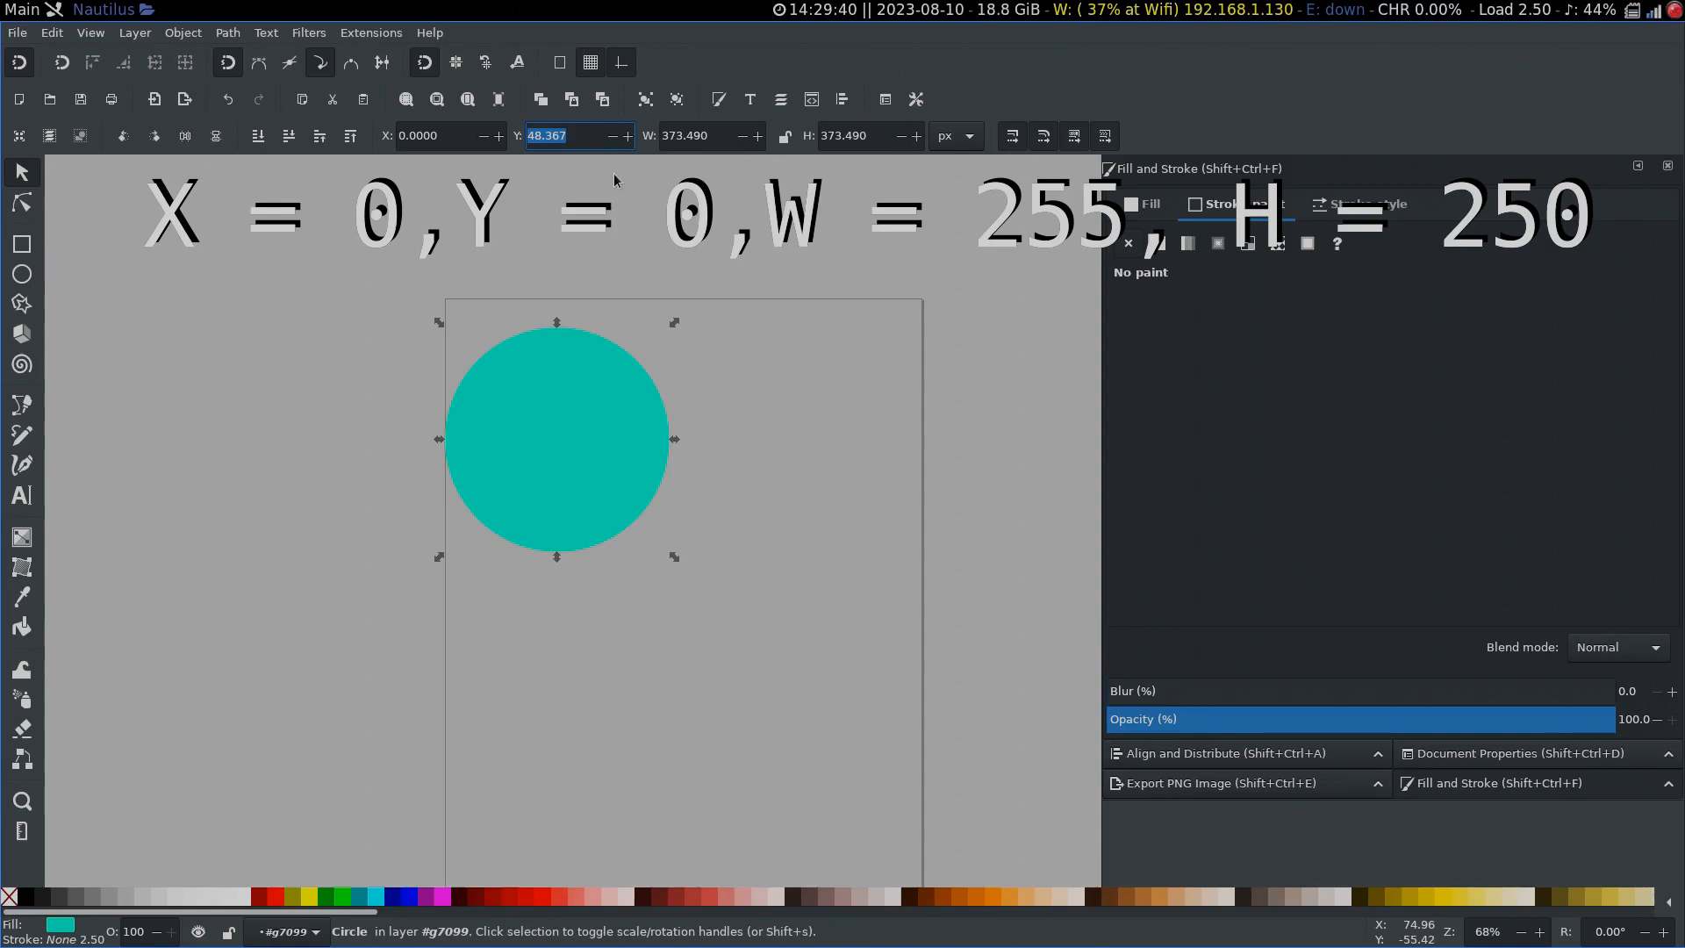
{"action": "type", "text": "0"}
{"action": "key", "text": "Return"}
Step: Resize the teal circle to a width of 255 px and a height of 250 px
{"action": "triple_click", "coordinate": [718, 139]}
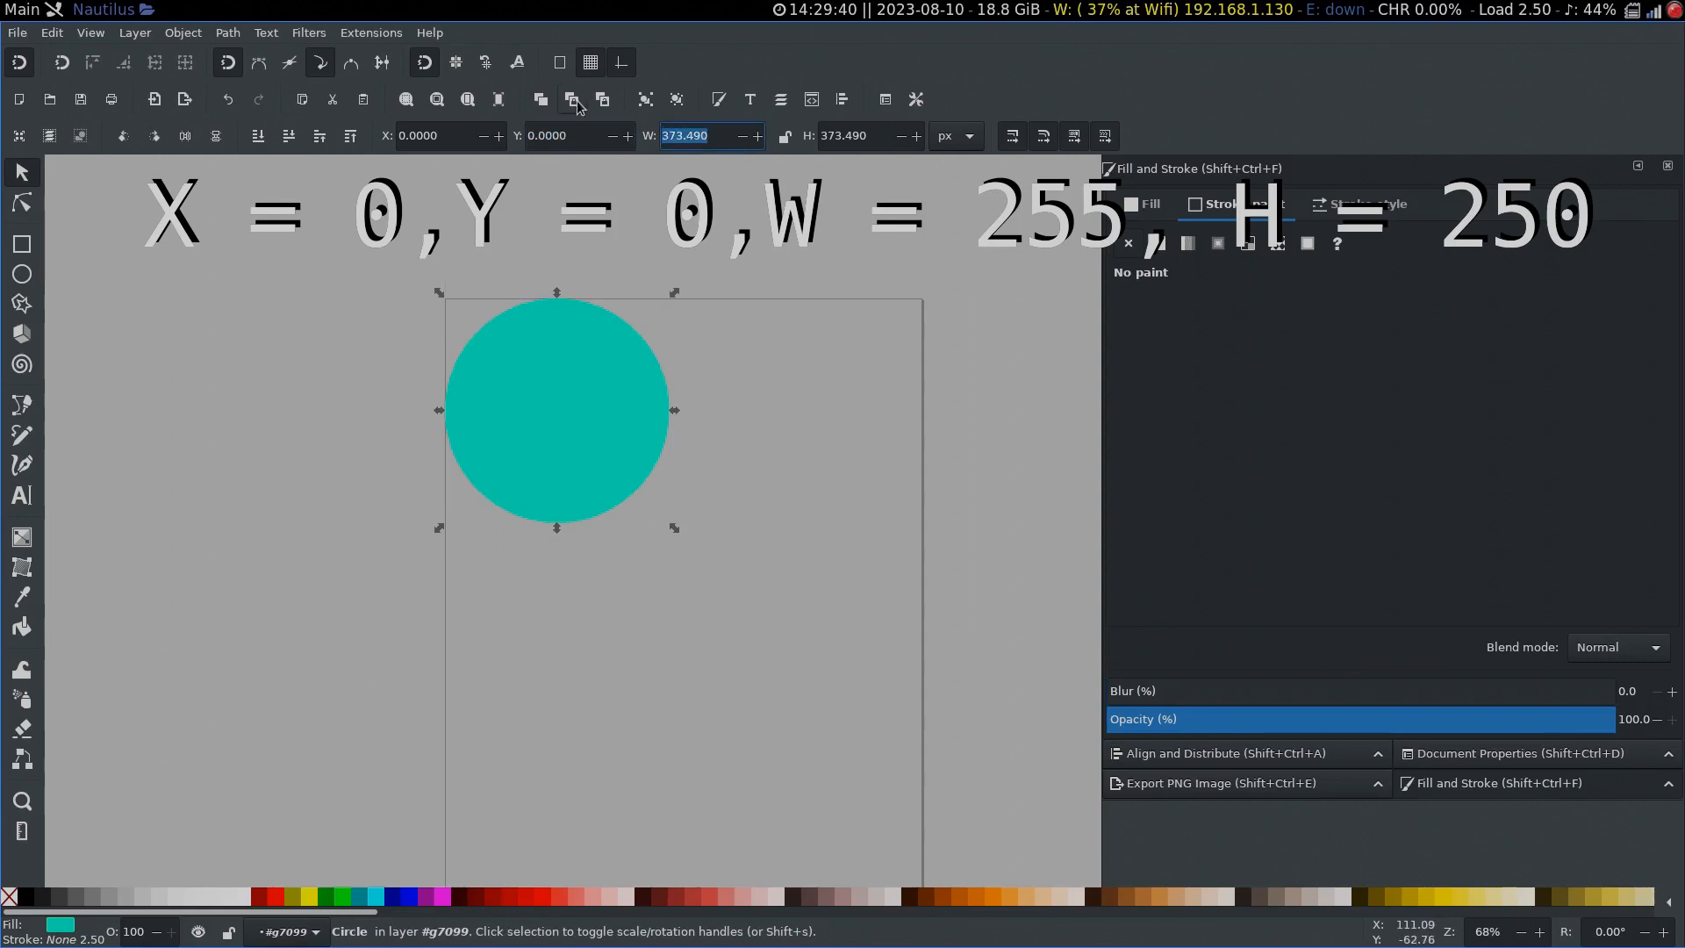
{"action": "type", "text": "255"}
{"action": "key", "text": "Return"}
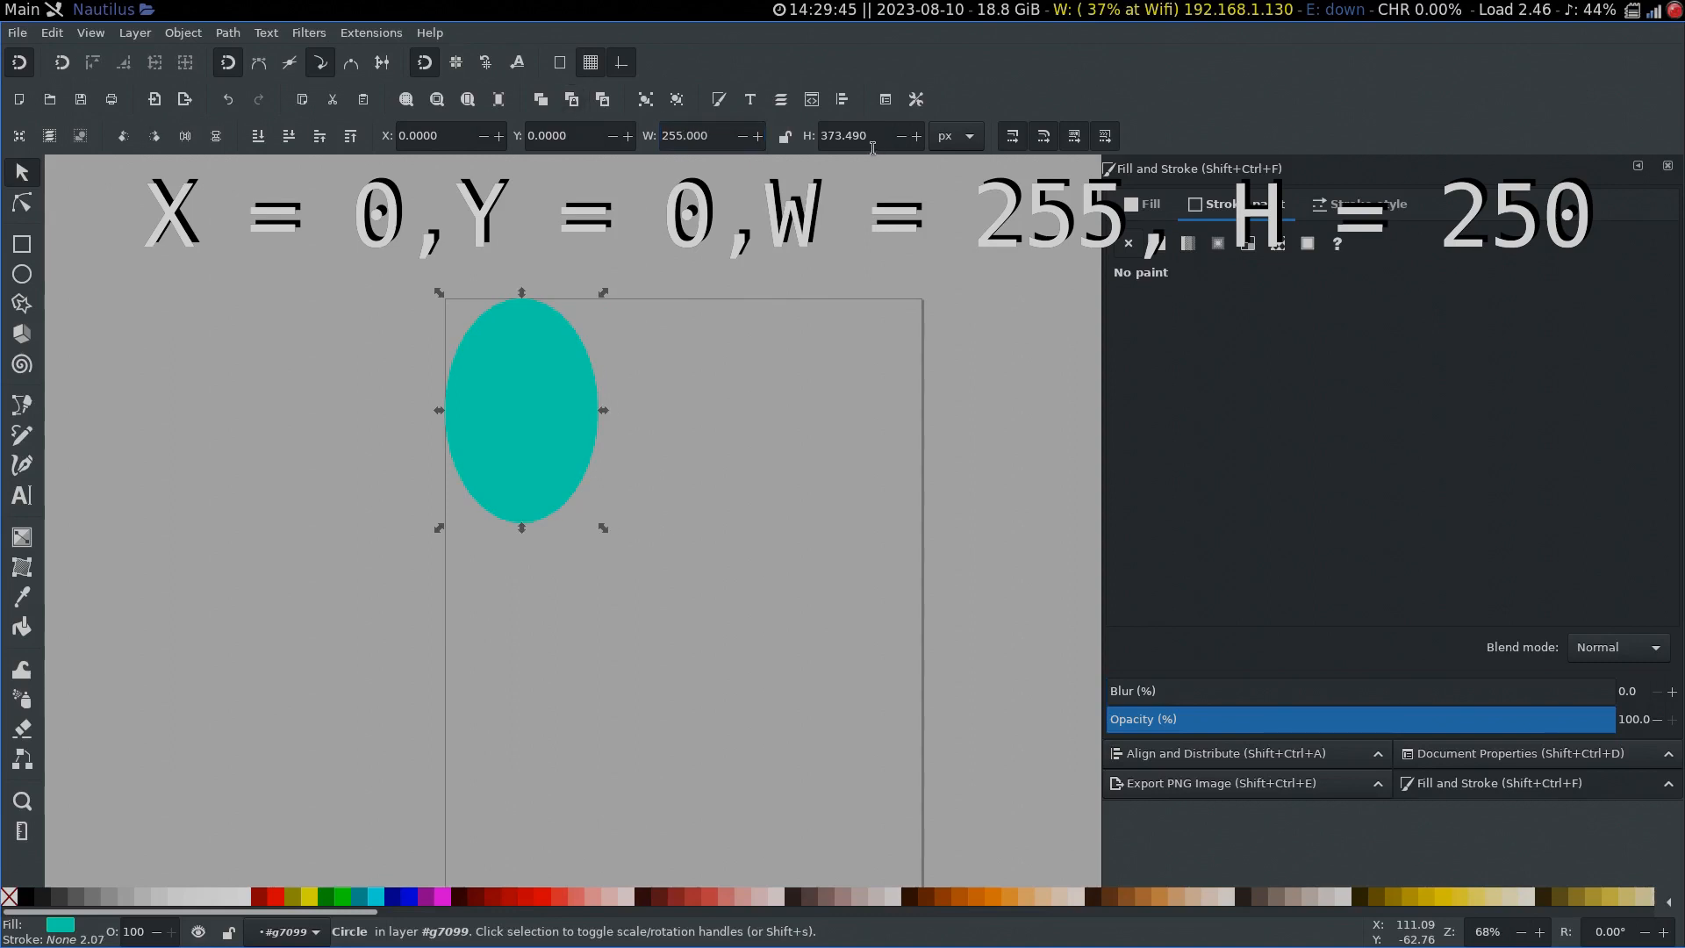
{"action": "double_click", "coordinate": [873, 137]}
{"action": "key", "text": "BackSpace"}
{"action": "key", "text": "Return"}
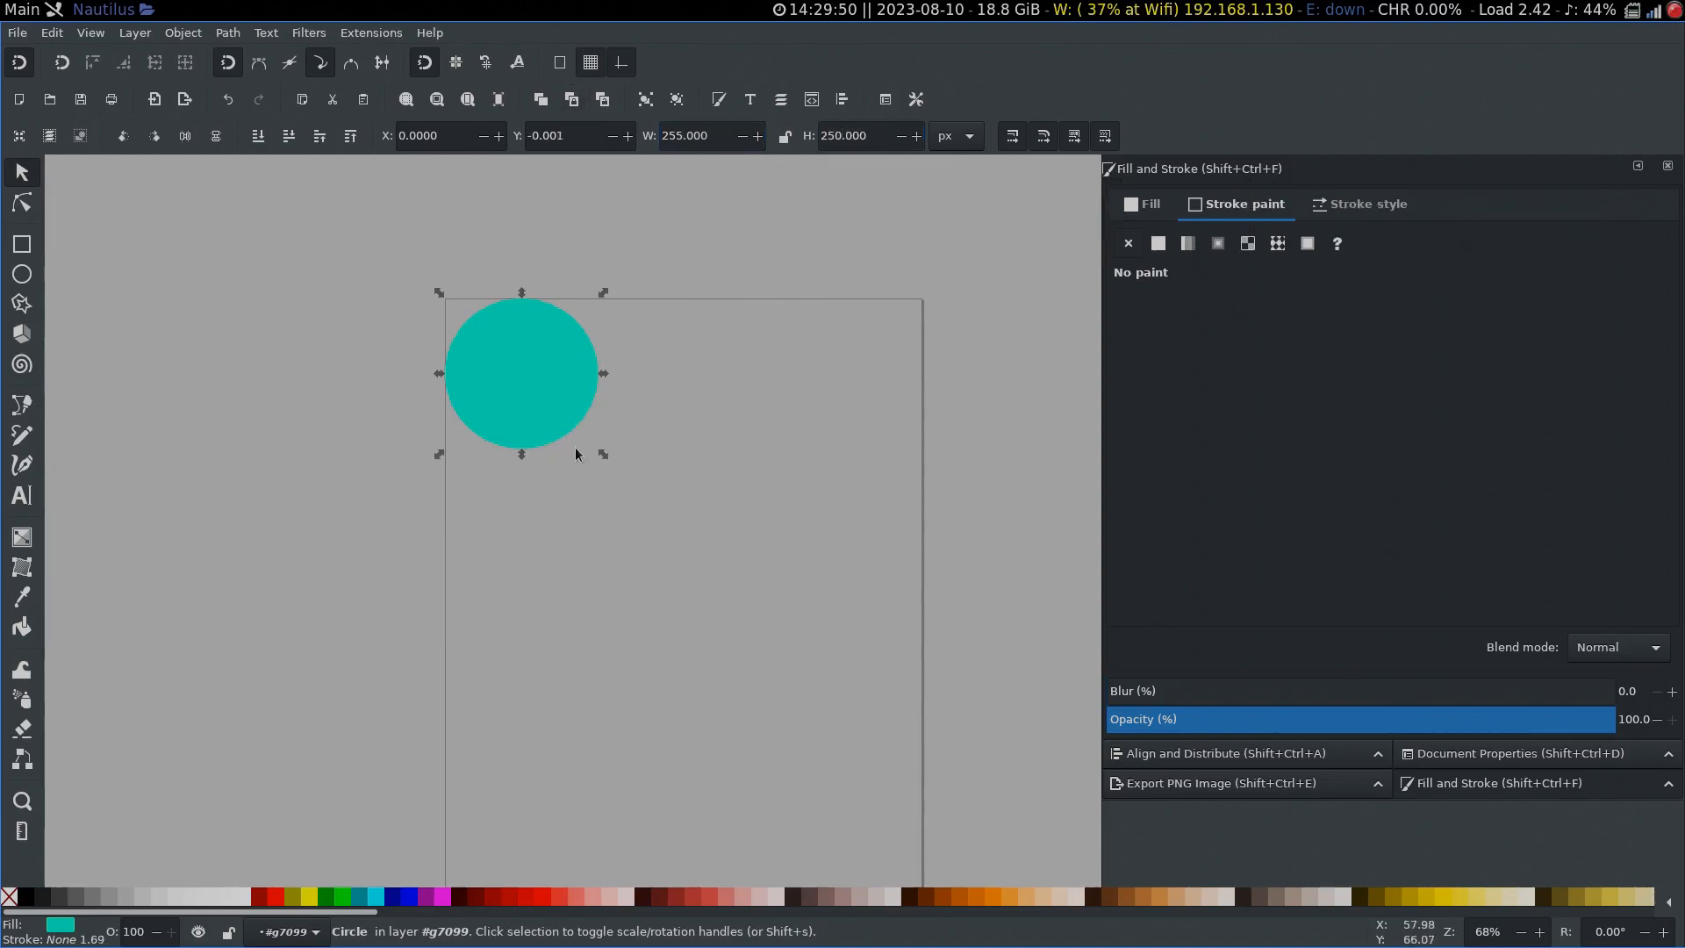
Step: Draw a second ellipse, about 218 by 146 px, overlapping the lower-left side of the large circle
{"action": "scroll", "coordinate": [632, 421], "scroll_direction": "up", "scroll_amount": 2}
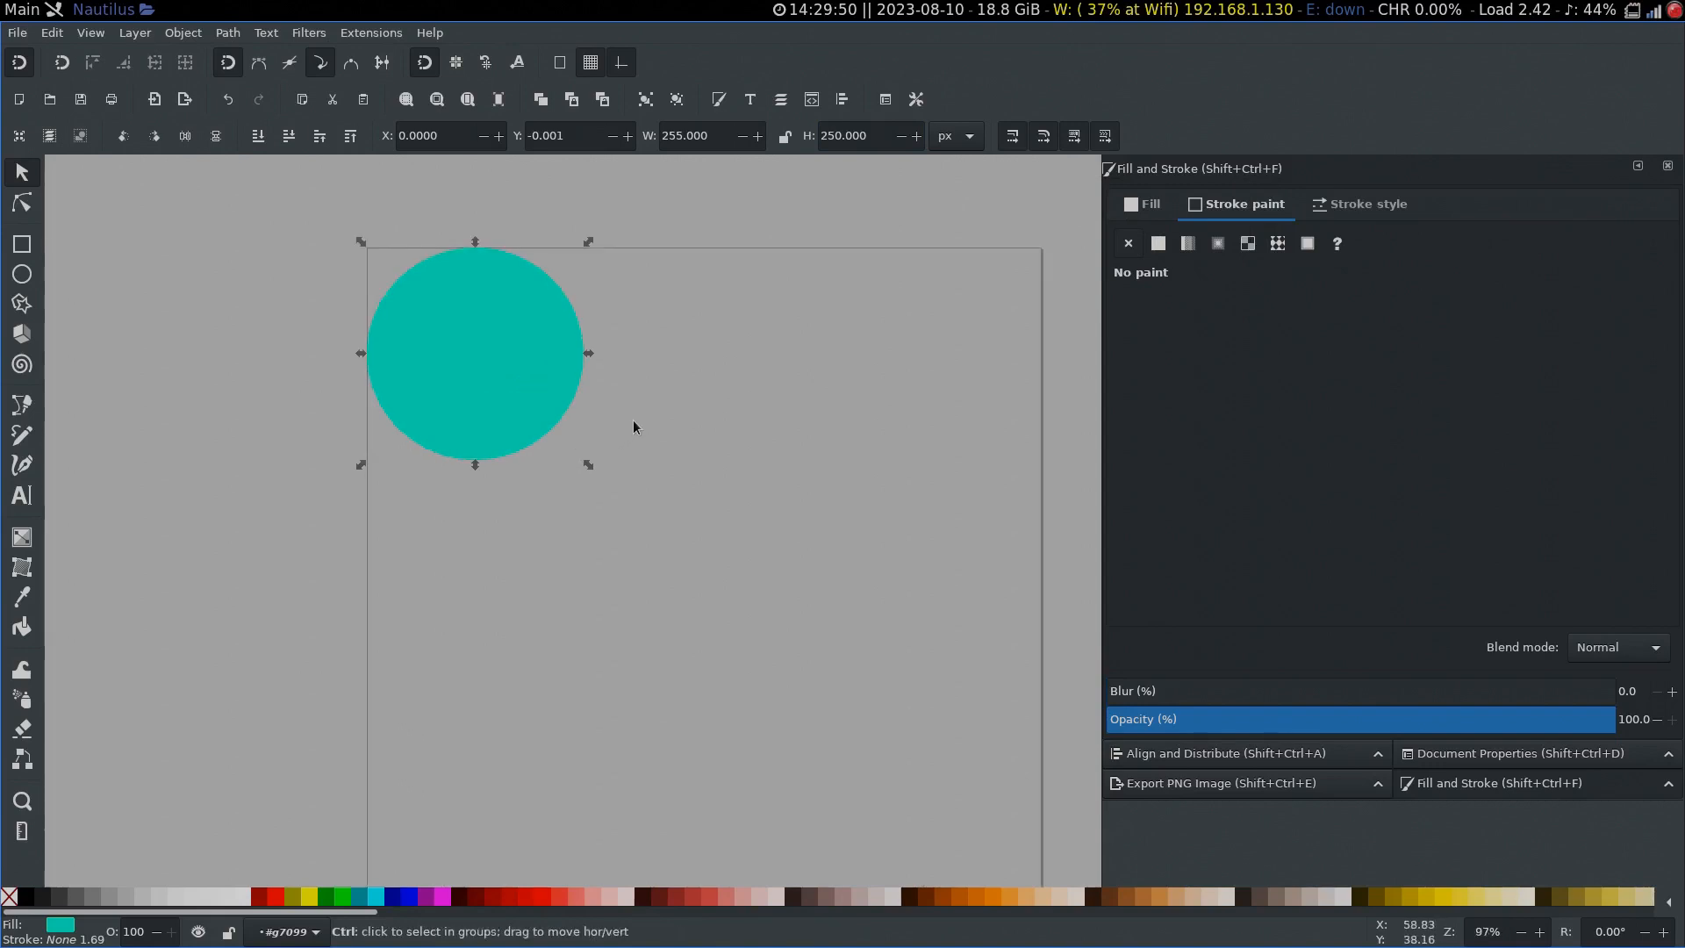
{"action": "scroll", "coordinate": [674, 452], "scroll_direction": "up", "scroll_amount": 2}
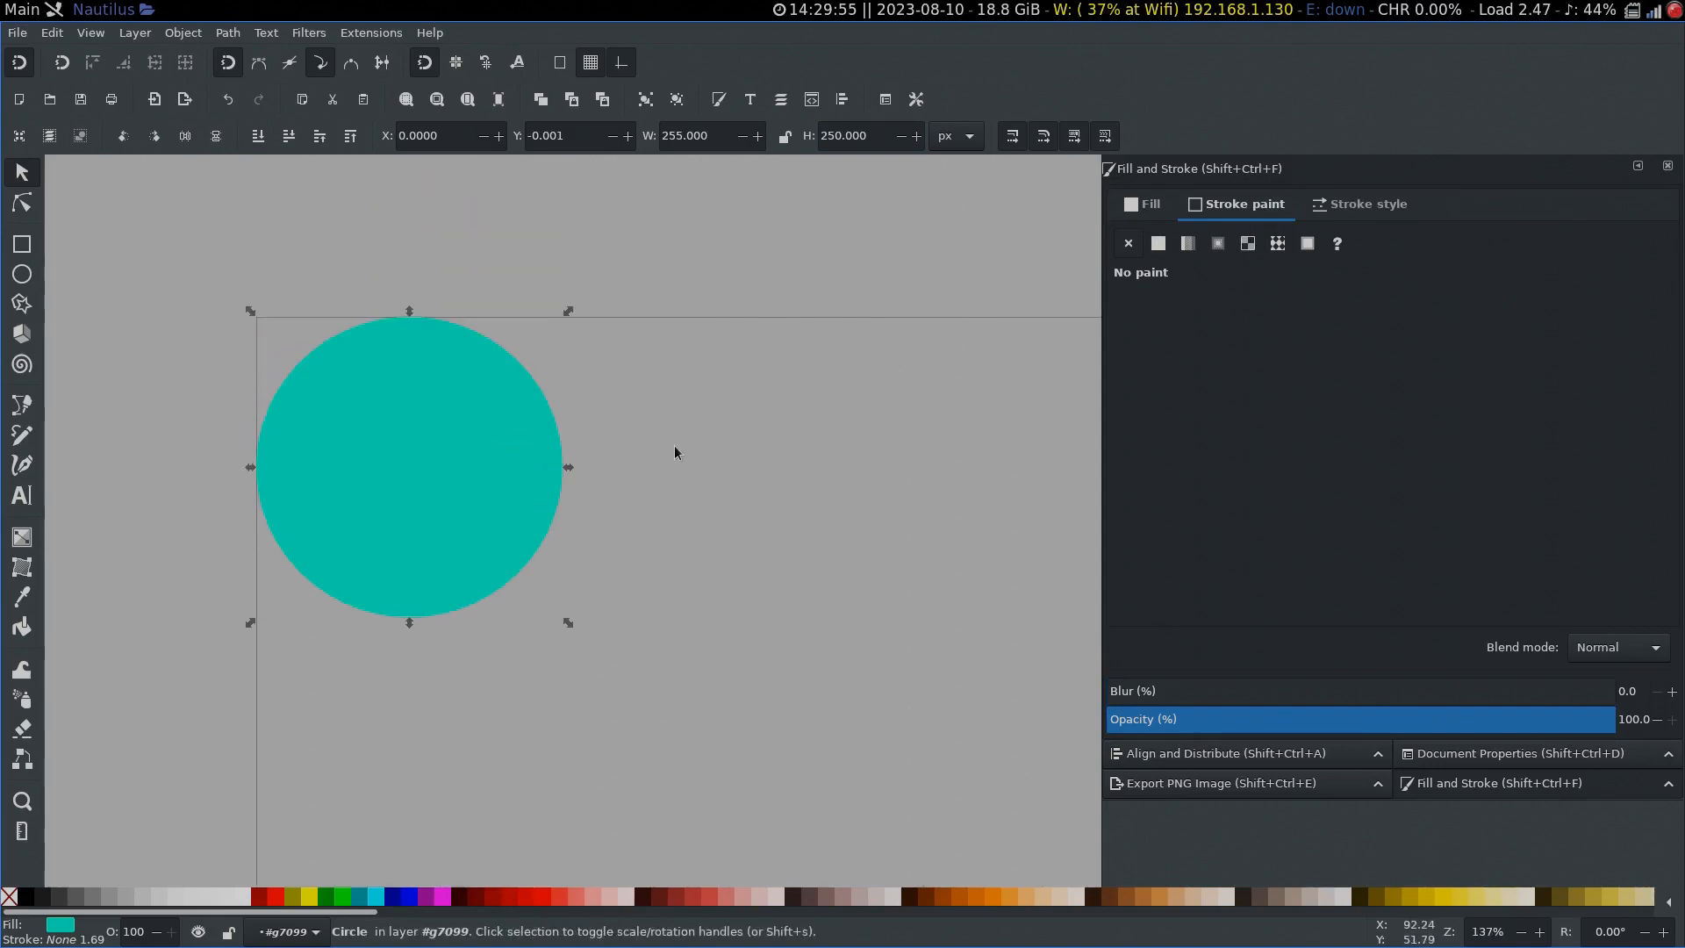
{"action": "scroll", "coordinate": [667, 461], "scroll_direction": "up", "scroll_amount": 2, "text": "ctrl"}
{"action": "scroll", "coordinate": [640, 469], "scroll_direction": "down", "scroll_amount": 2}
{"action": "scroll", "coordinate": [655, 472], "scroll_direction": "down", "scroll_amount": 1}
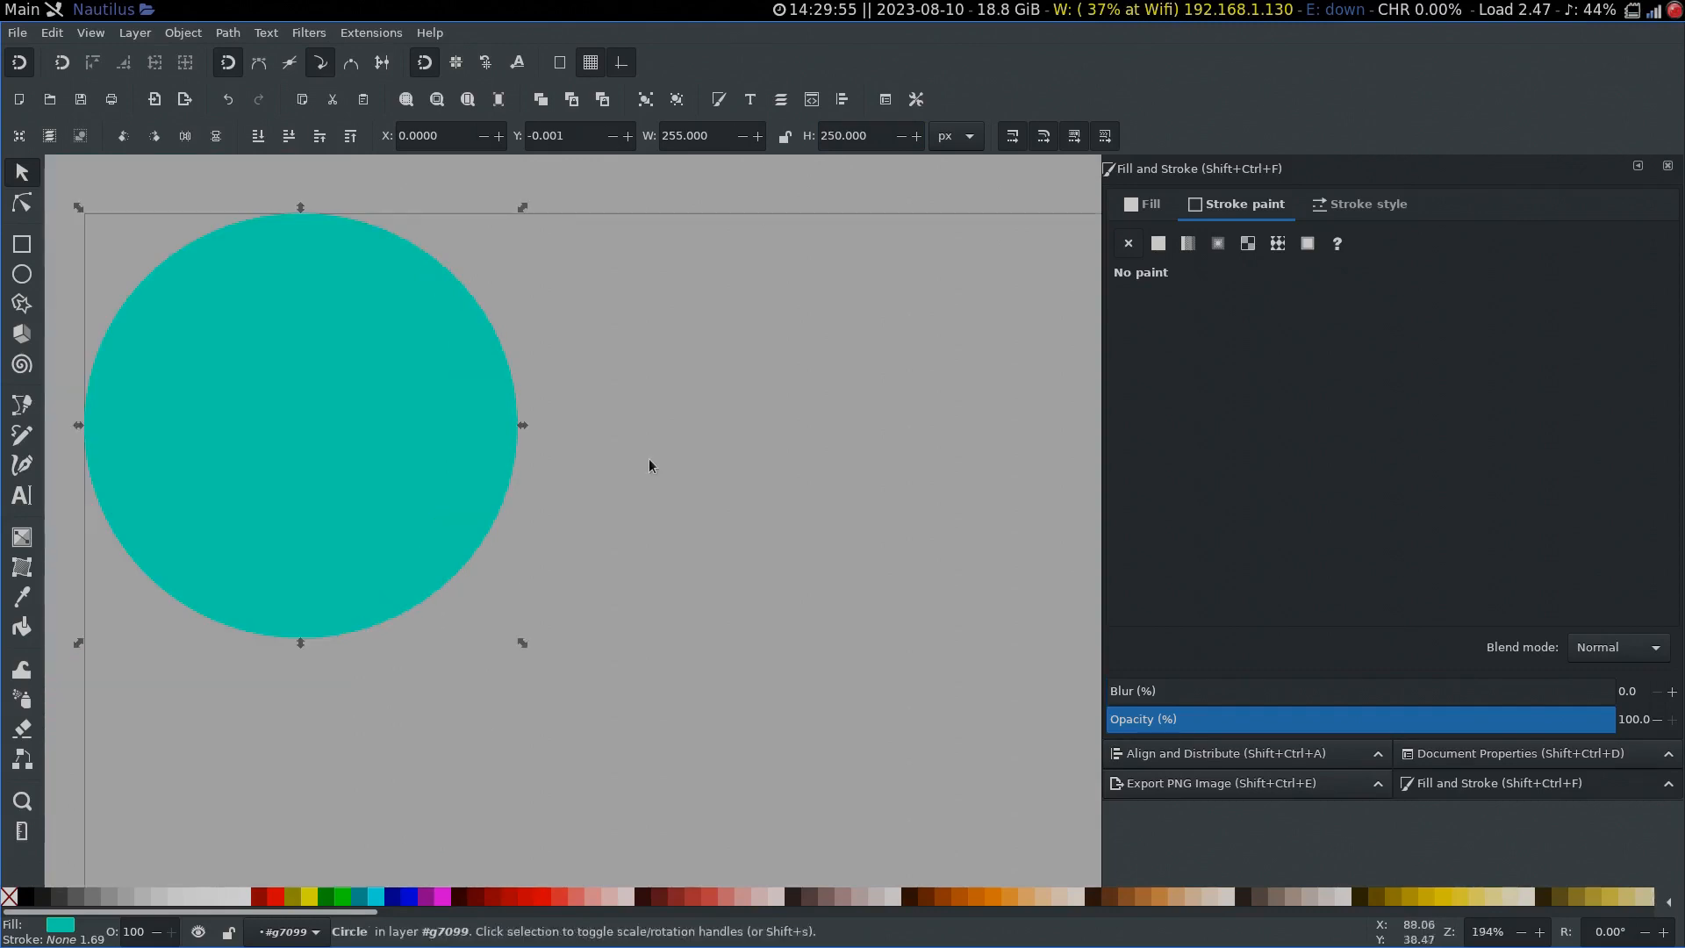
{"action": "left_click_drag", "start_coordinate": [662, 472], "coordinate": [934, 529]}
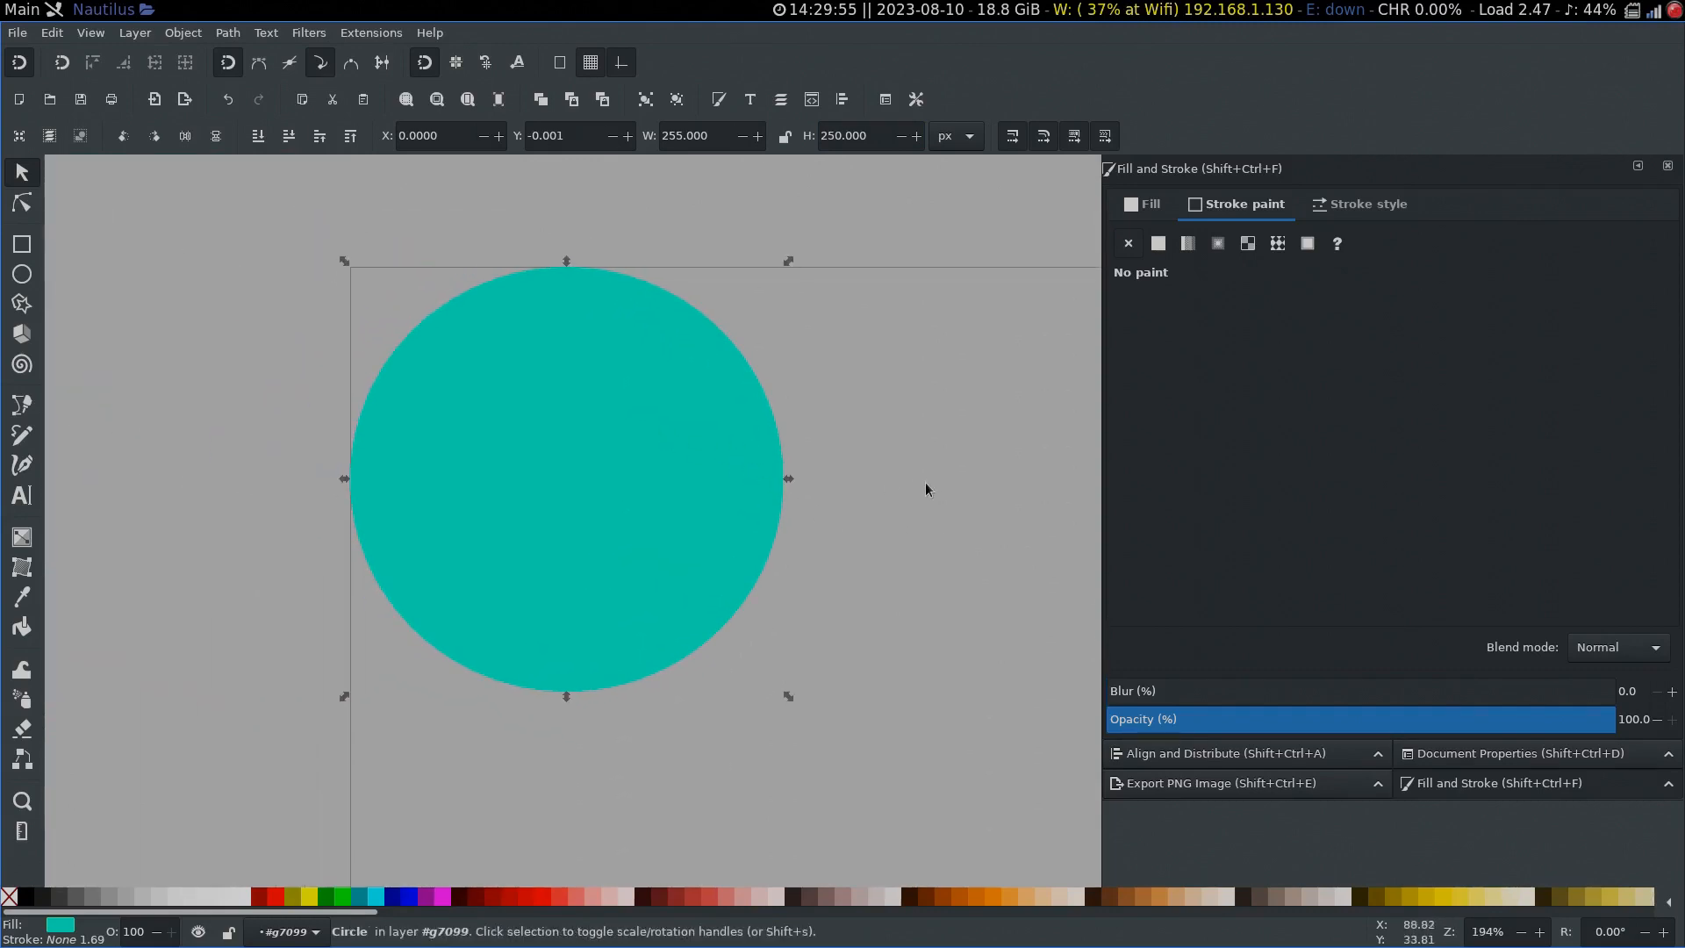
{"action": "key", "text": "e"}
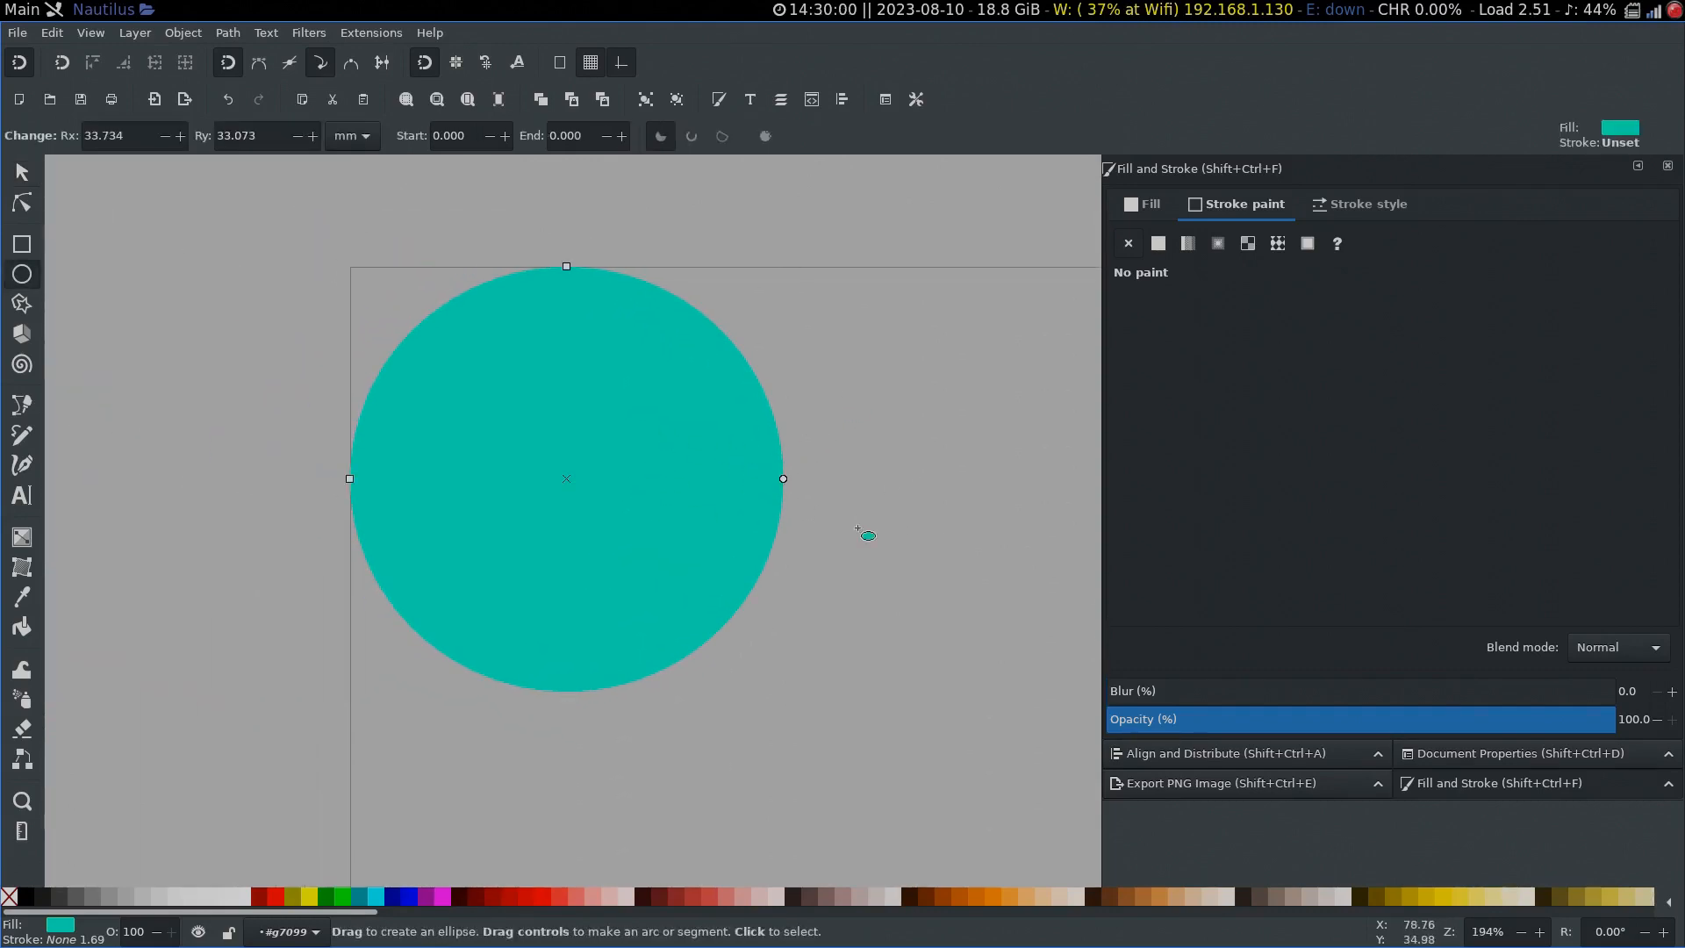
{"action": "left_click_drag", "start_coordinate": [119, 508], "coordinate": [489, 754]}
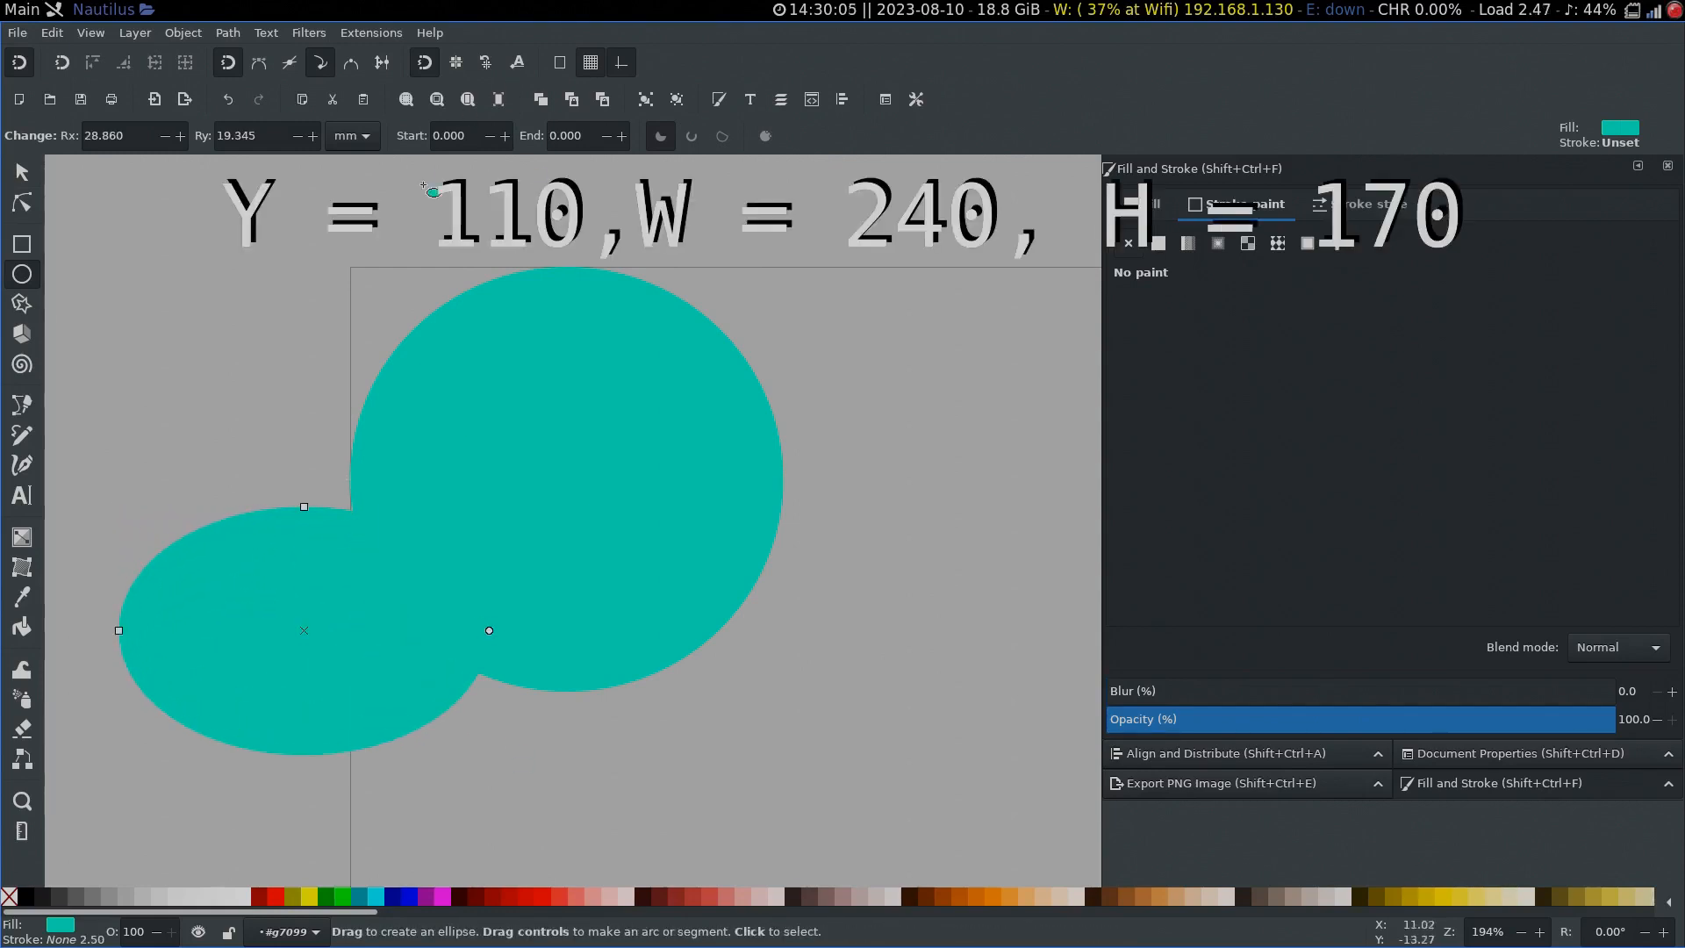
Step: Set the second ellipse's width to 240 px, height to 170 px and Y position to 110 px
{"action": "key", "text": "s"}
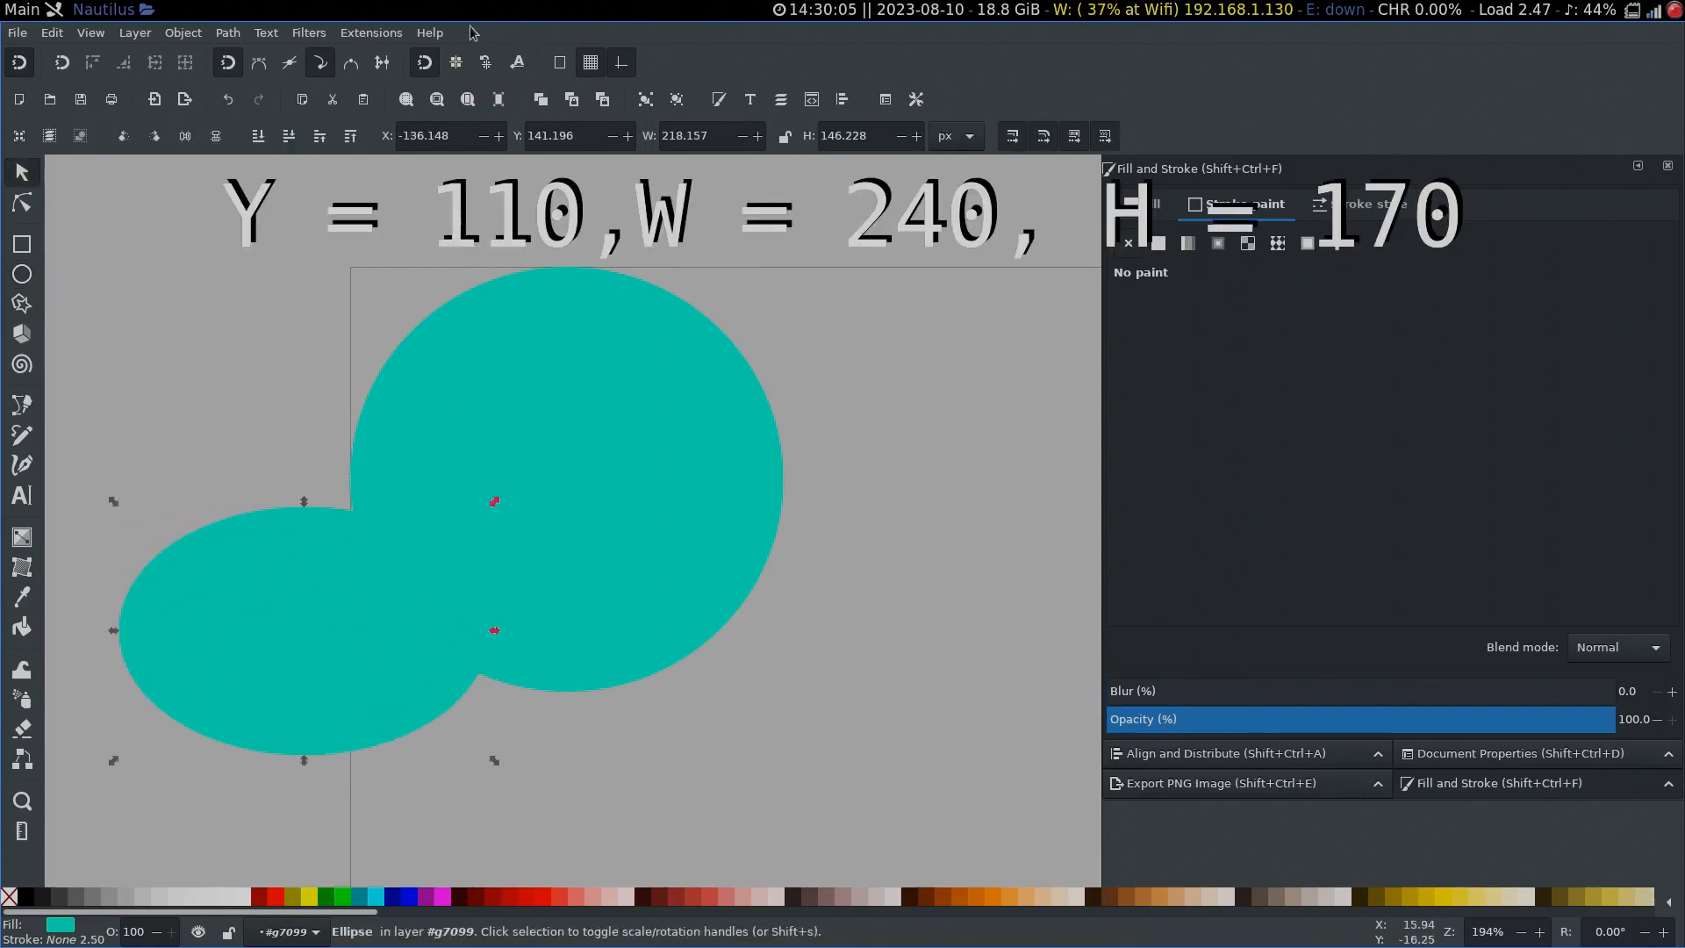
{"action": "triple_click", "coordinate": [578, 137]}
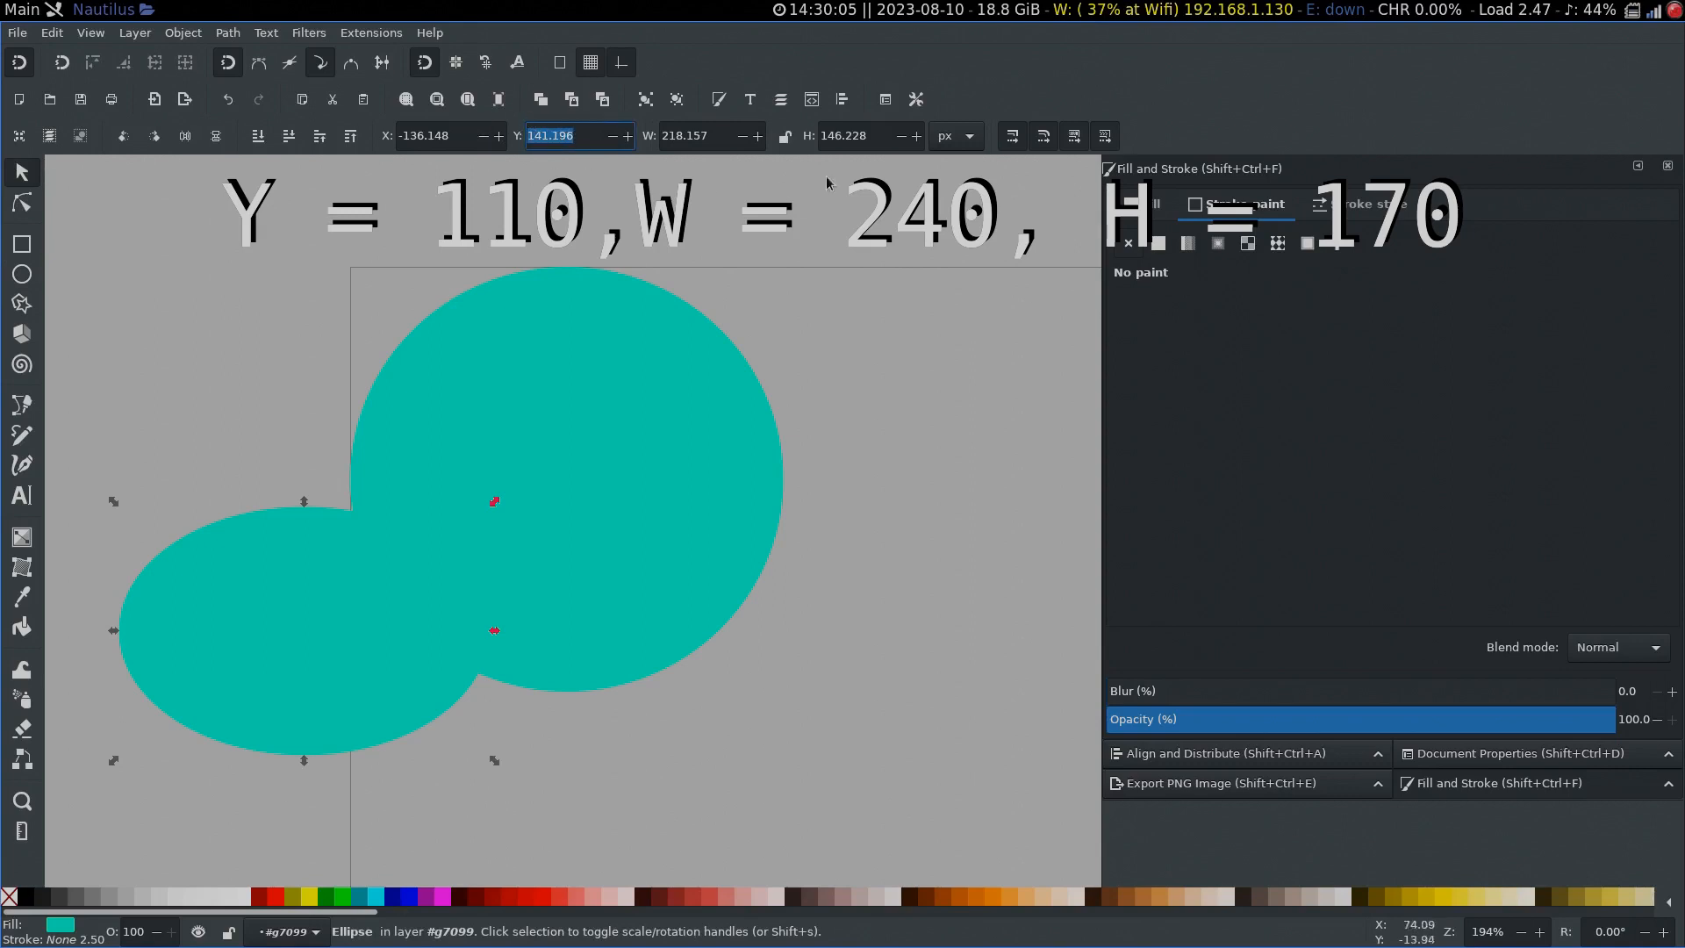
{"action": "triple_click", "coordinate": [709, 135]}
{"action": "type", "text": "240"}
{"action": "key", "text": "Return"}
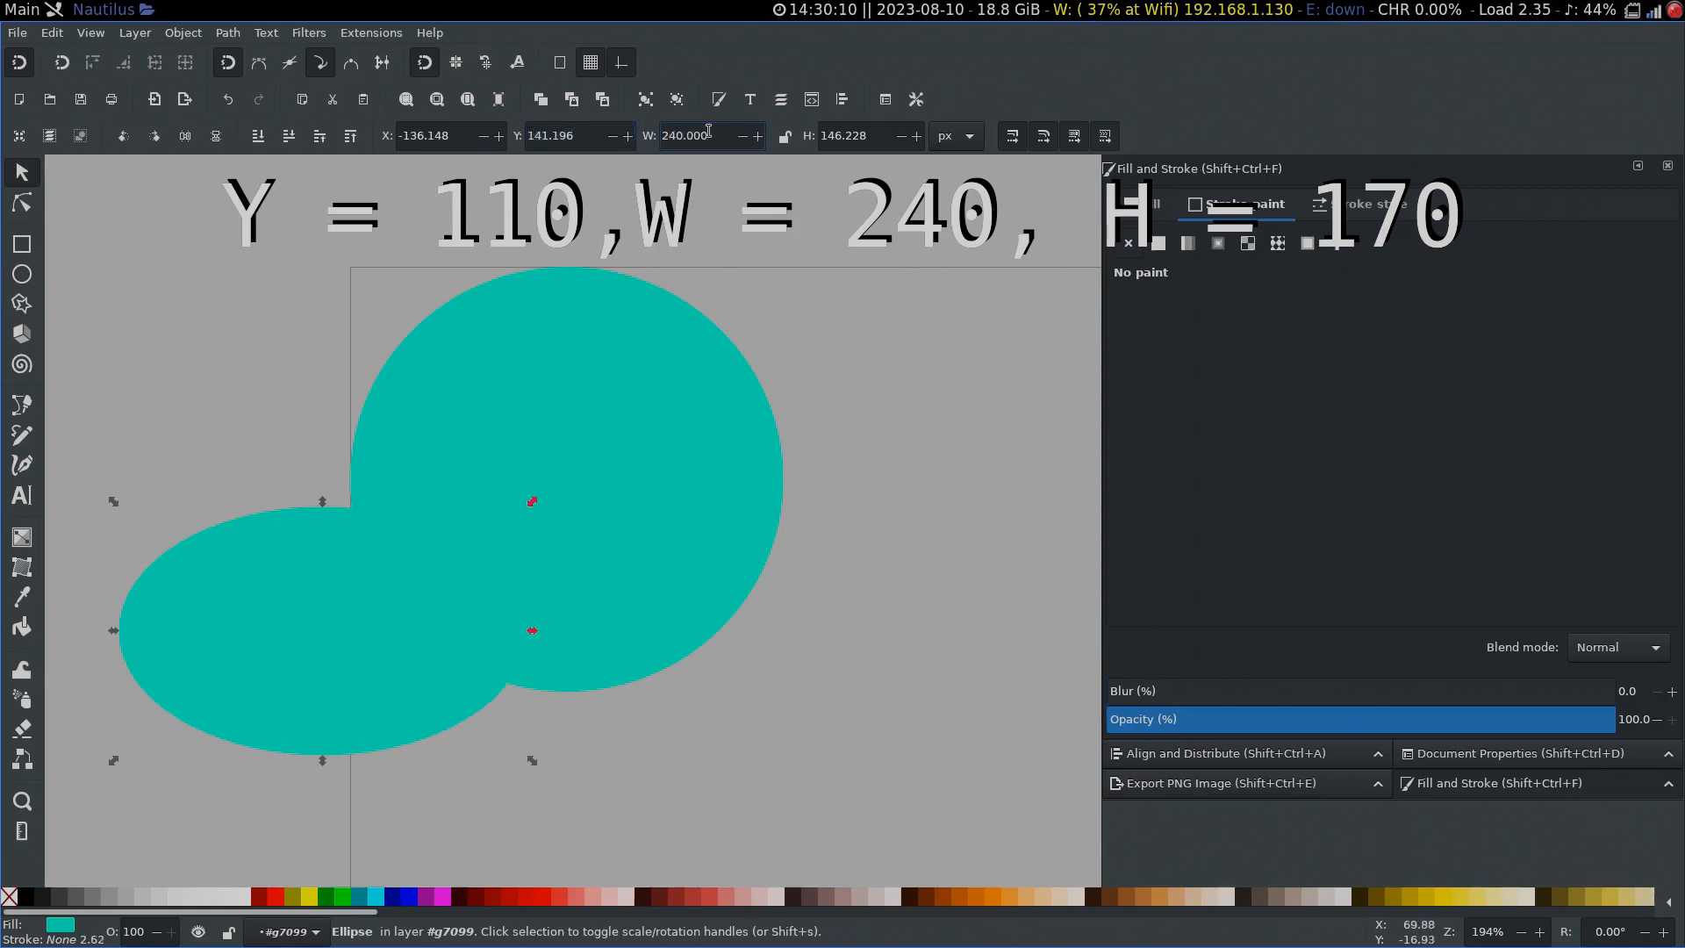
{"action": "triple_click", "coordinate": [866, 137]}
{"action": "type", "text": "170"}
{"action": "key", "text": "Return"}
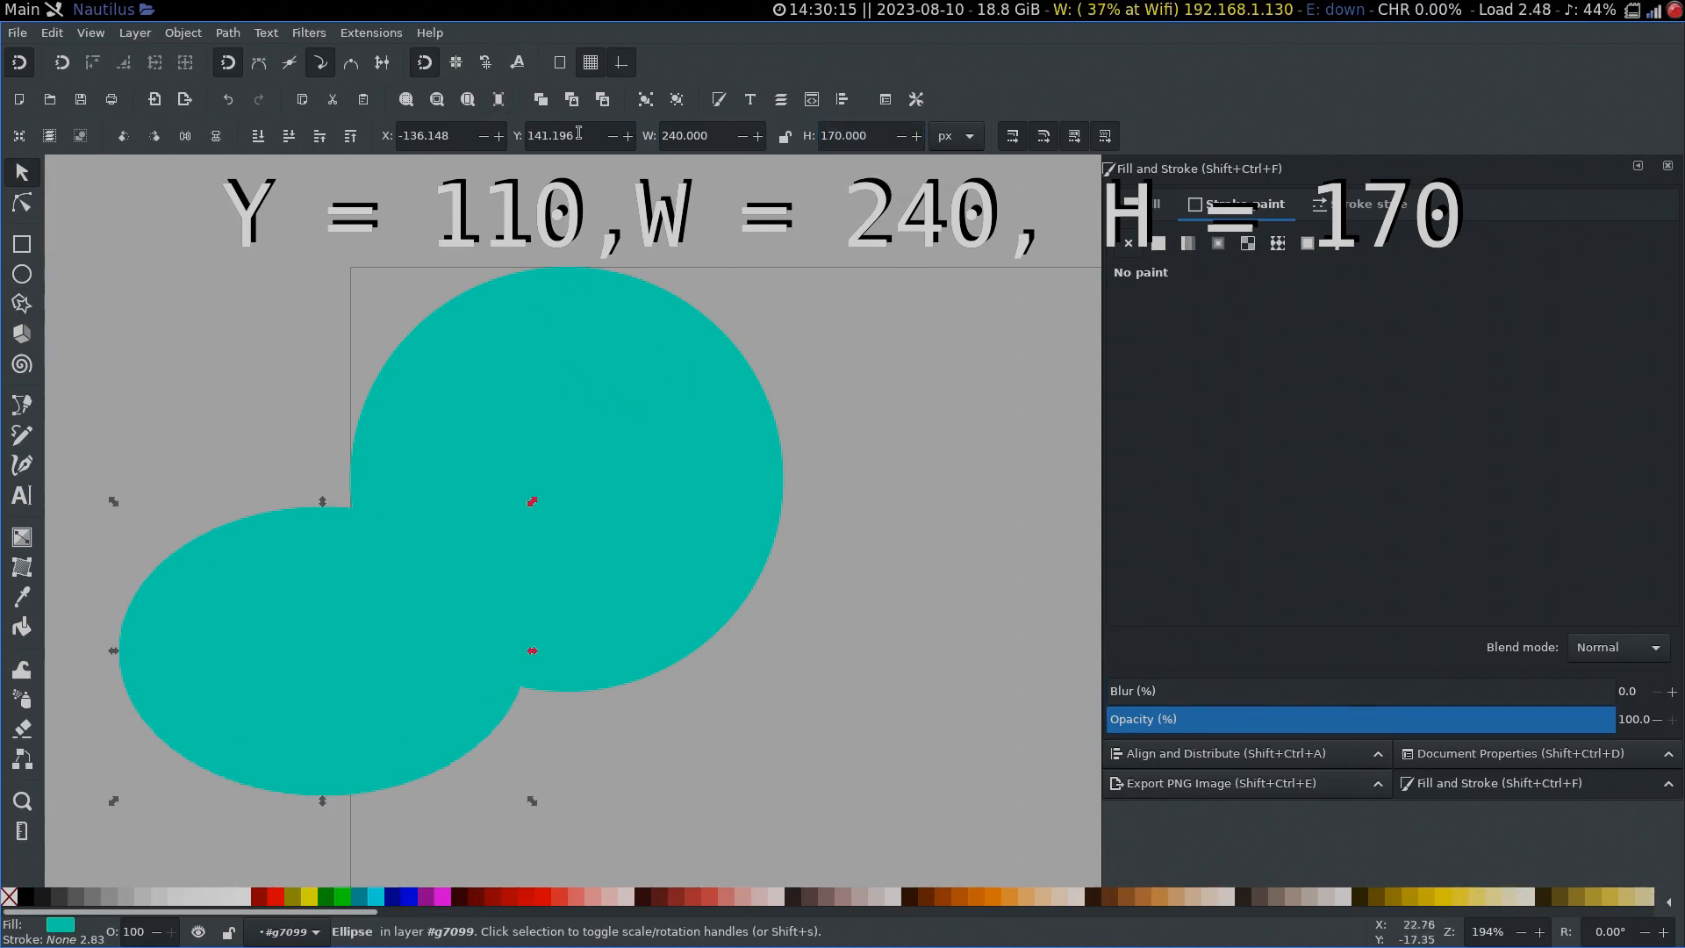
{"action": "left_click_drag", "start_coordinate": [578, 132], "coordinate": [498, 132]}
{"action": "type", "text": "110"}
{"action": "key", "text": "Return"}
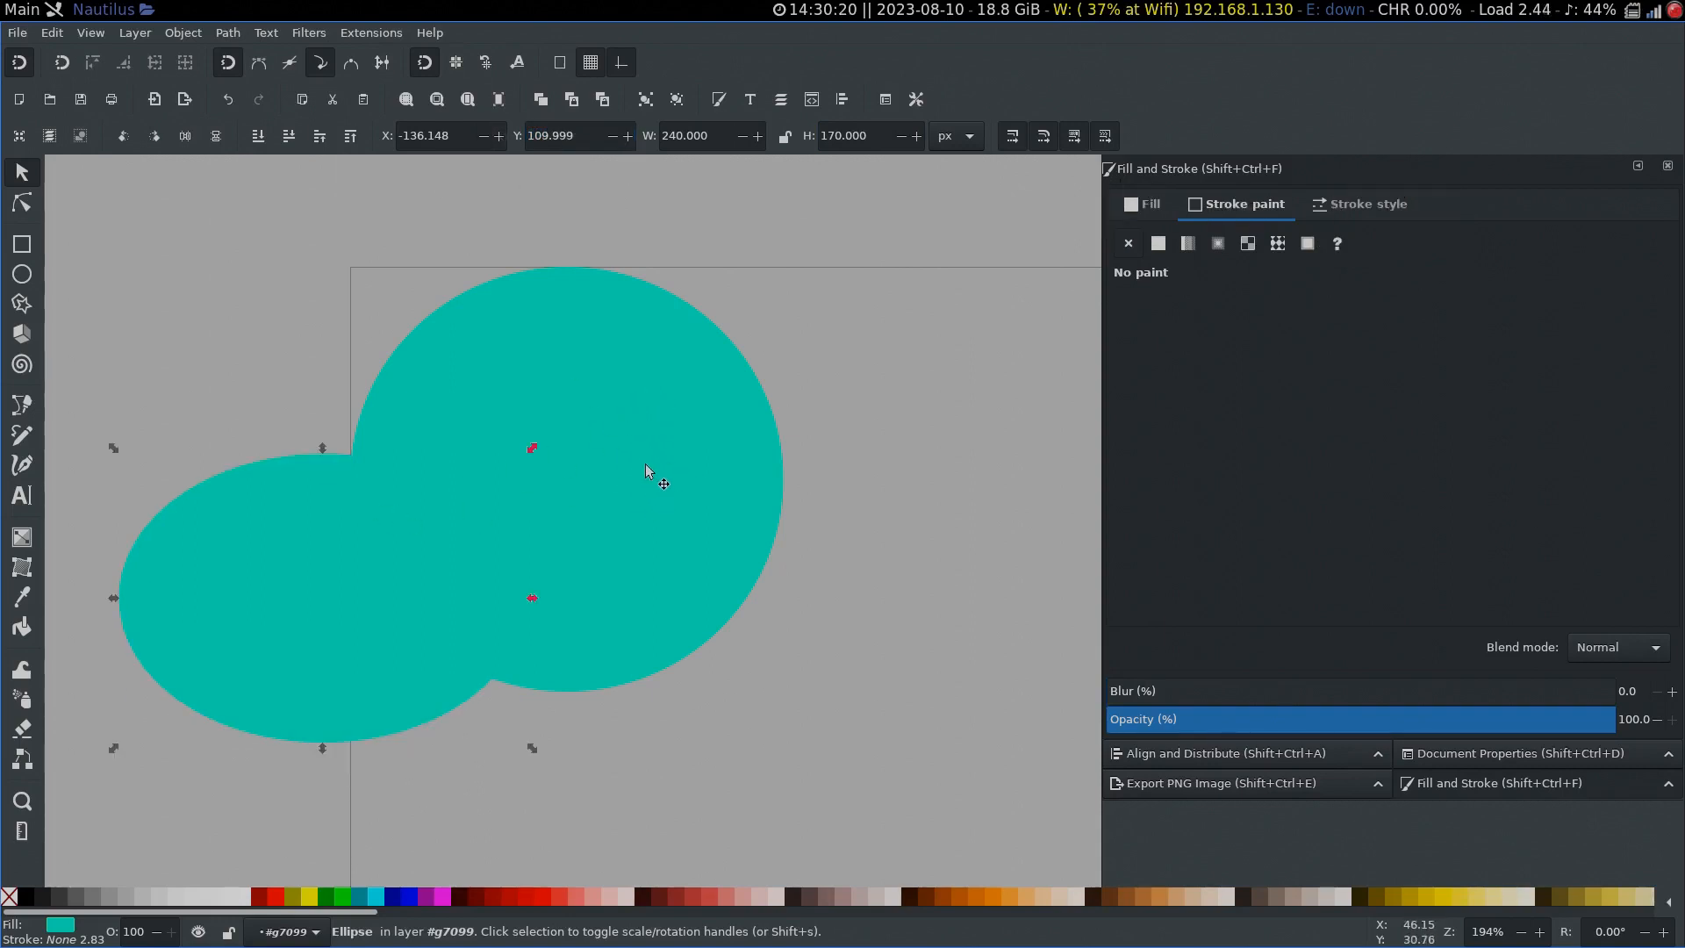
Step: Centre the smaller ellipse horizontally on the large circle, aligning relative to the last selected object
{"action": "left_click", "coordinate": [680, 362], "text": "shift"}
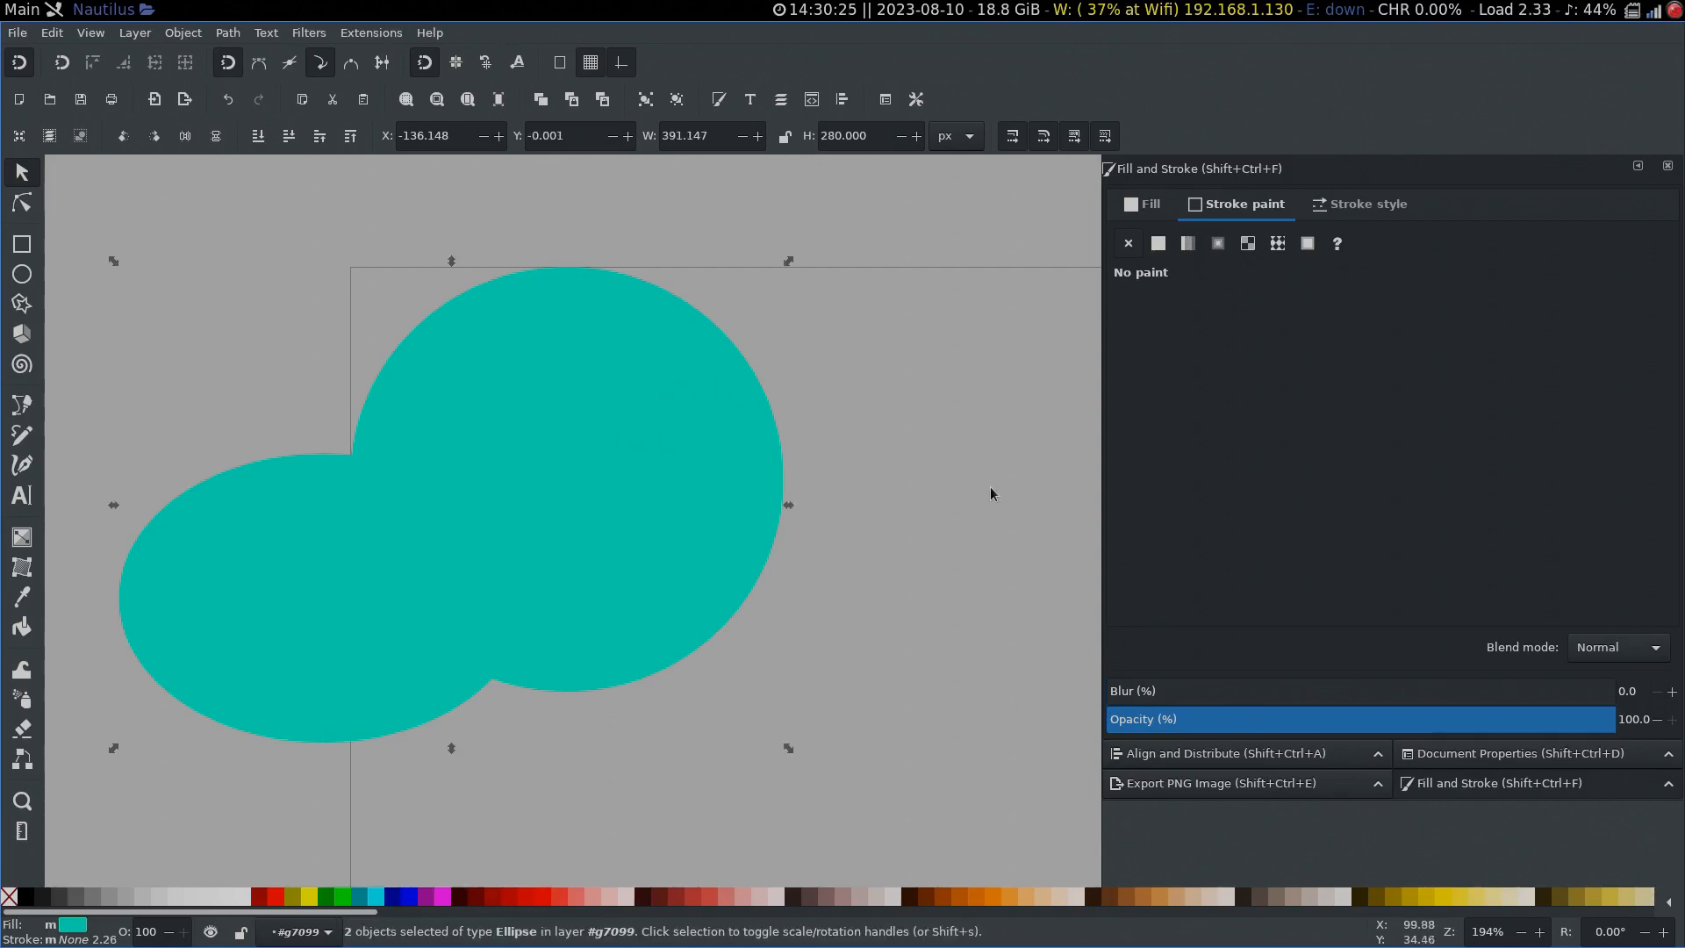
{"action": "key", "text": "ctrl+shift+a"}
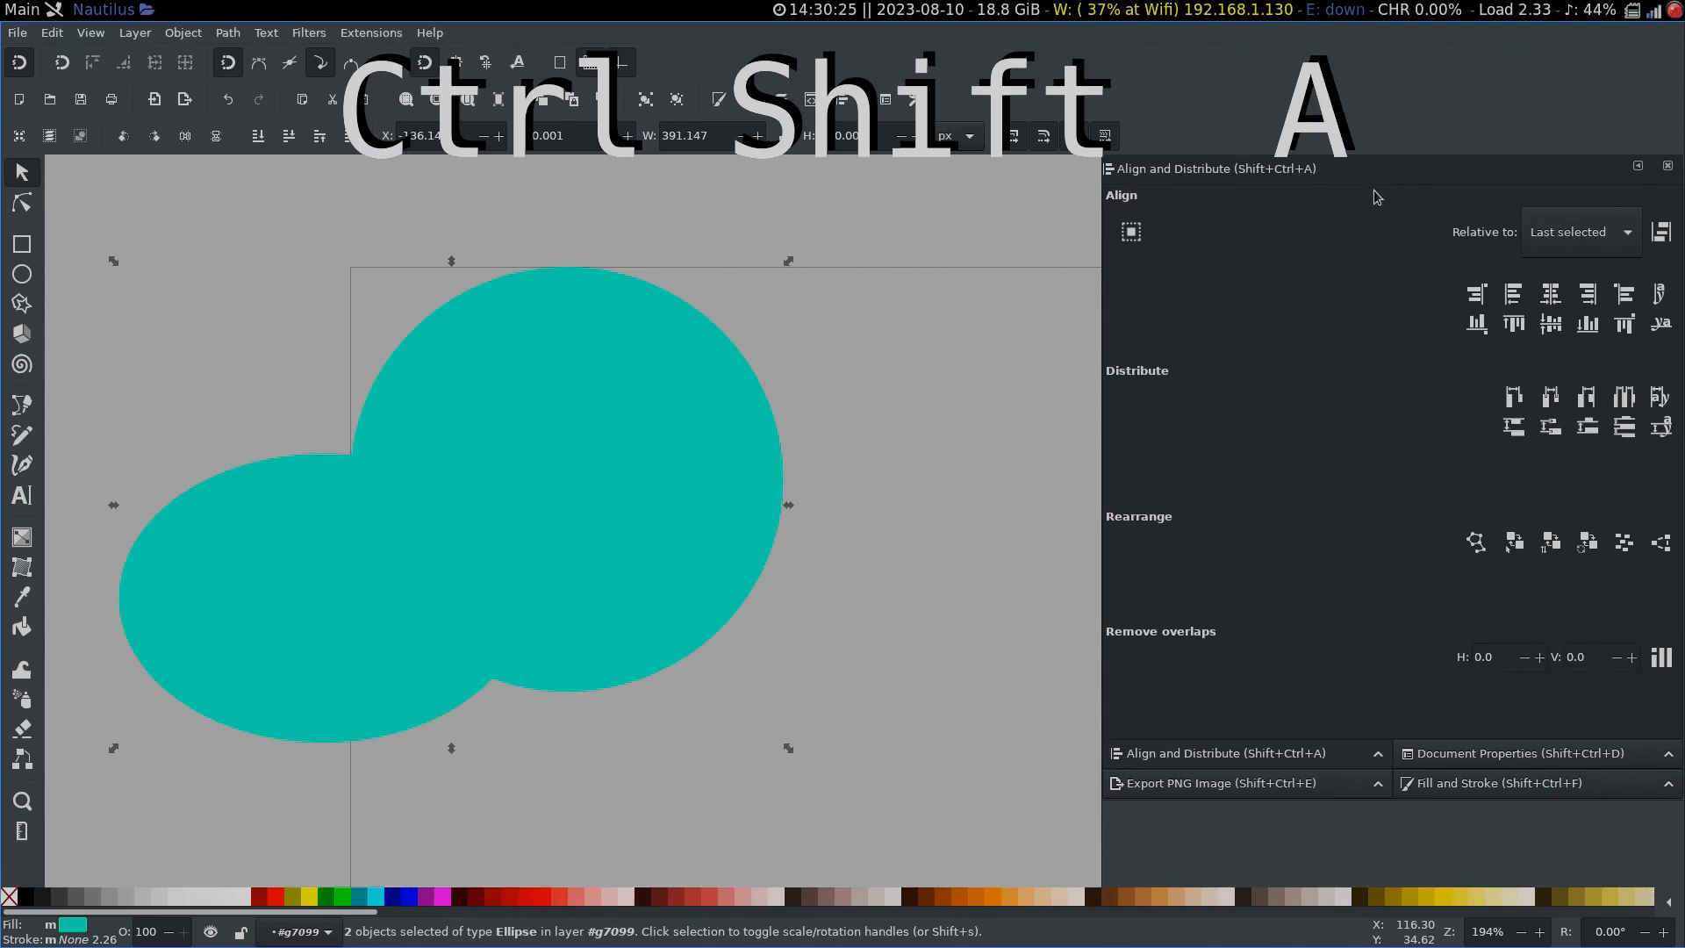
{"action": "left_click", "coordinate": [183, 32]}
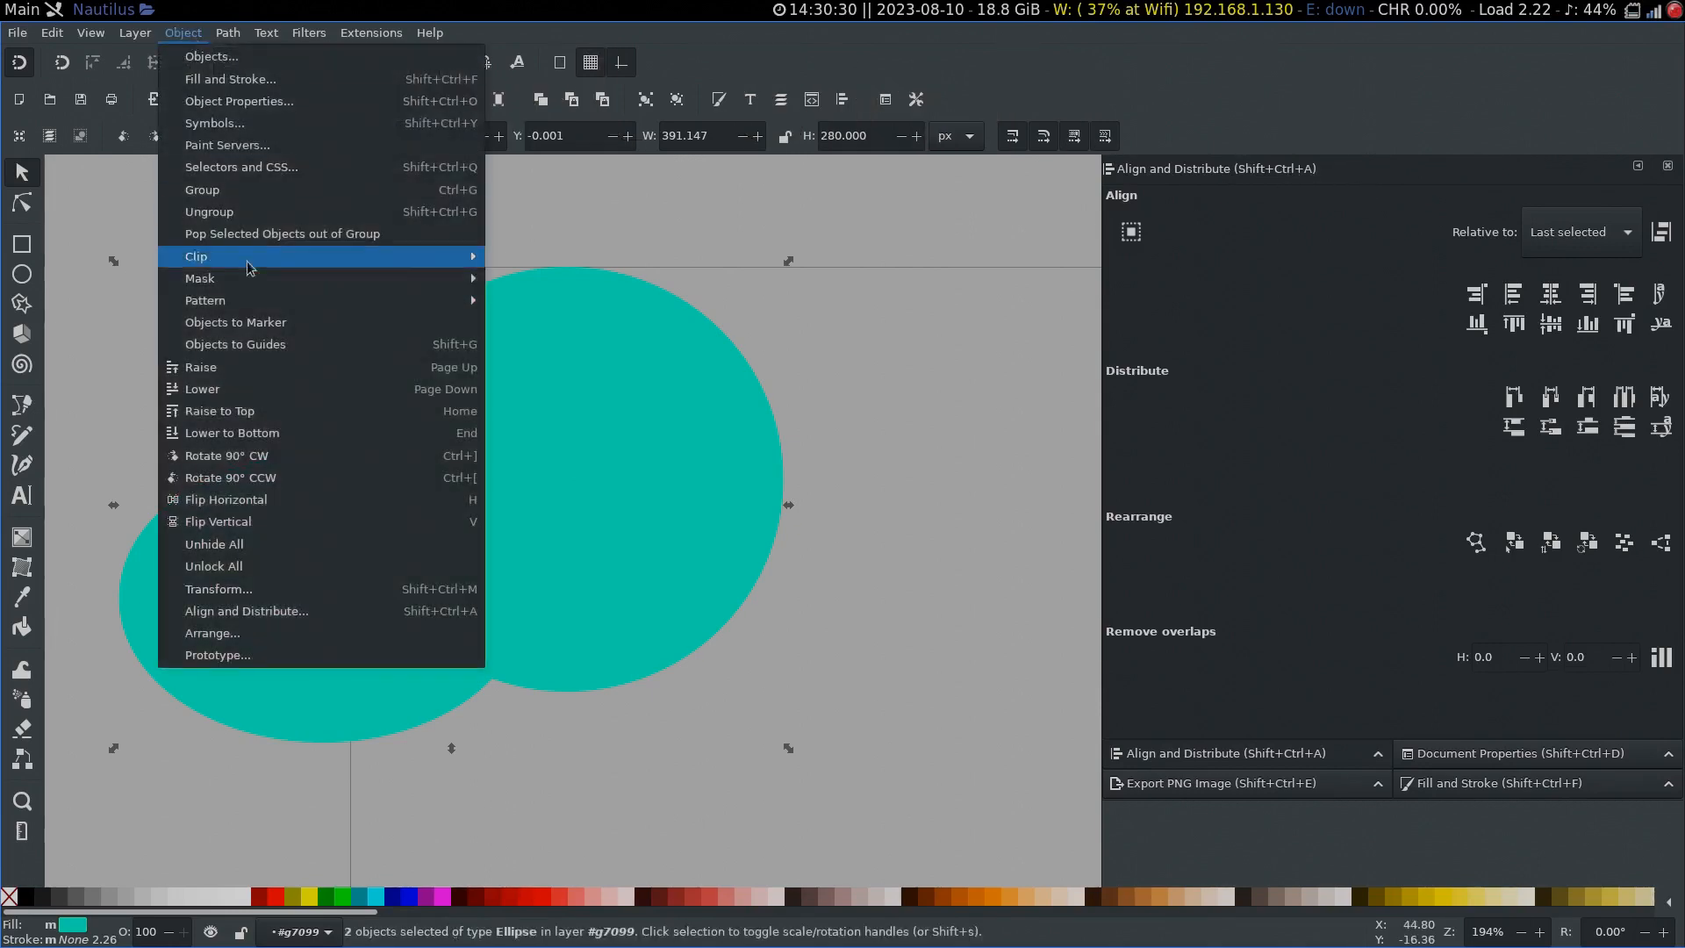
{"action": "left_click", "coordinate": [292, 613]}
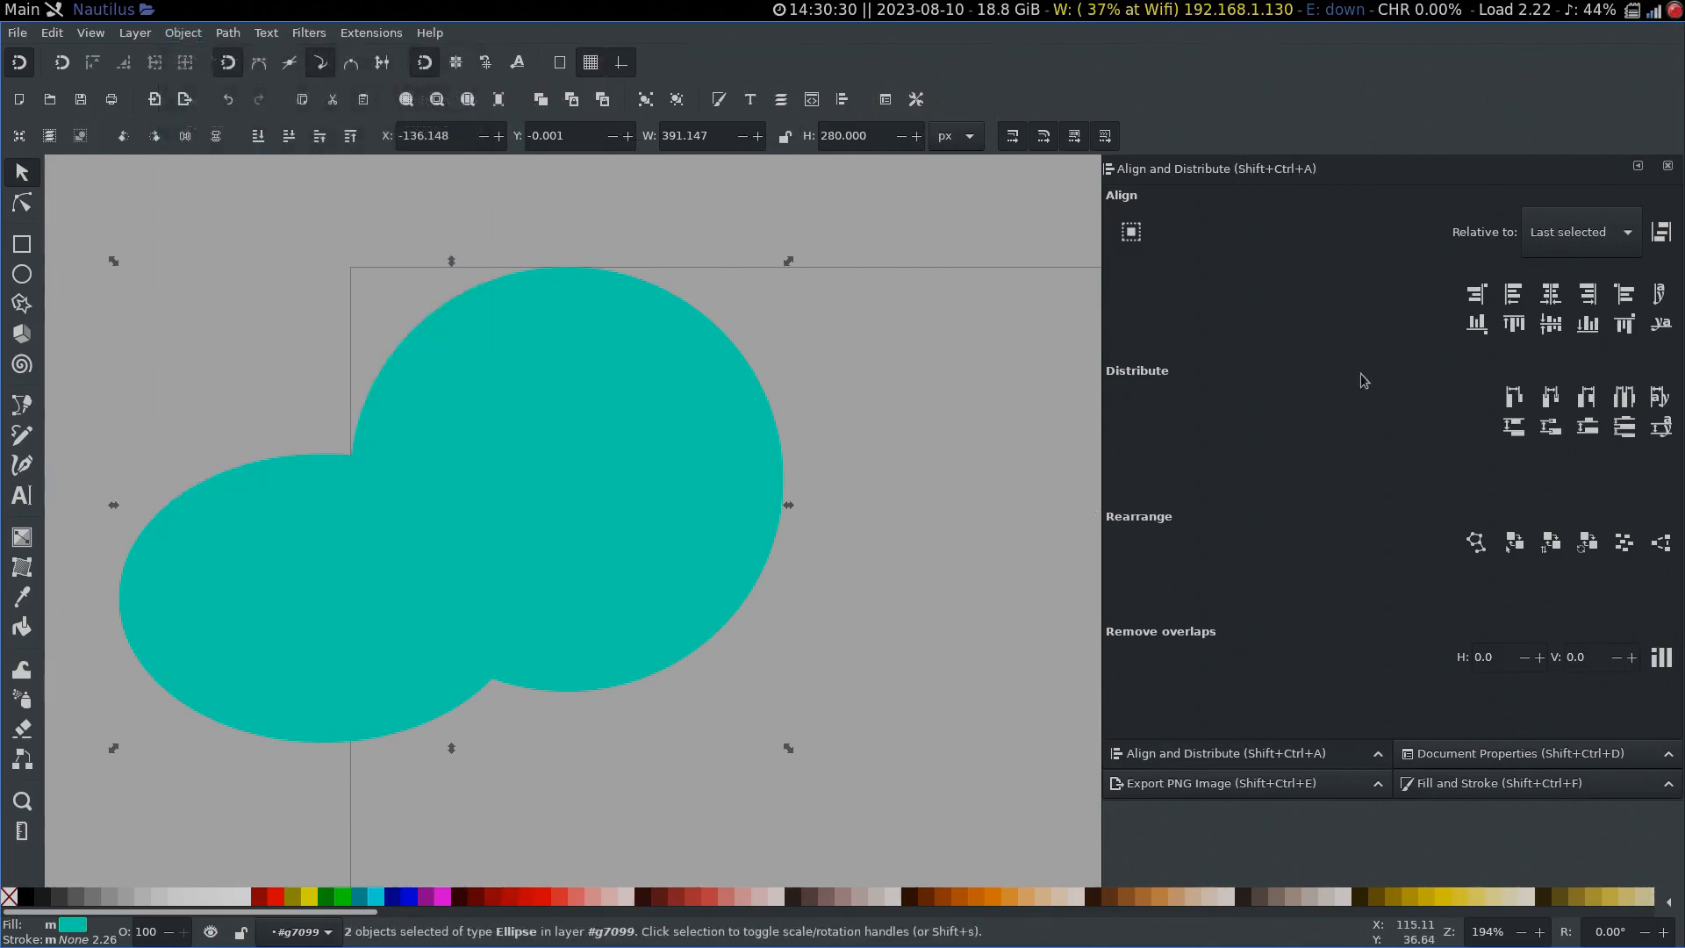
{"action": "left_click", "coordinate": [1551, 295]}
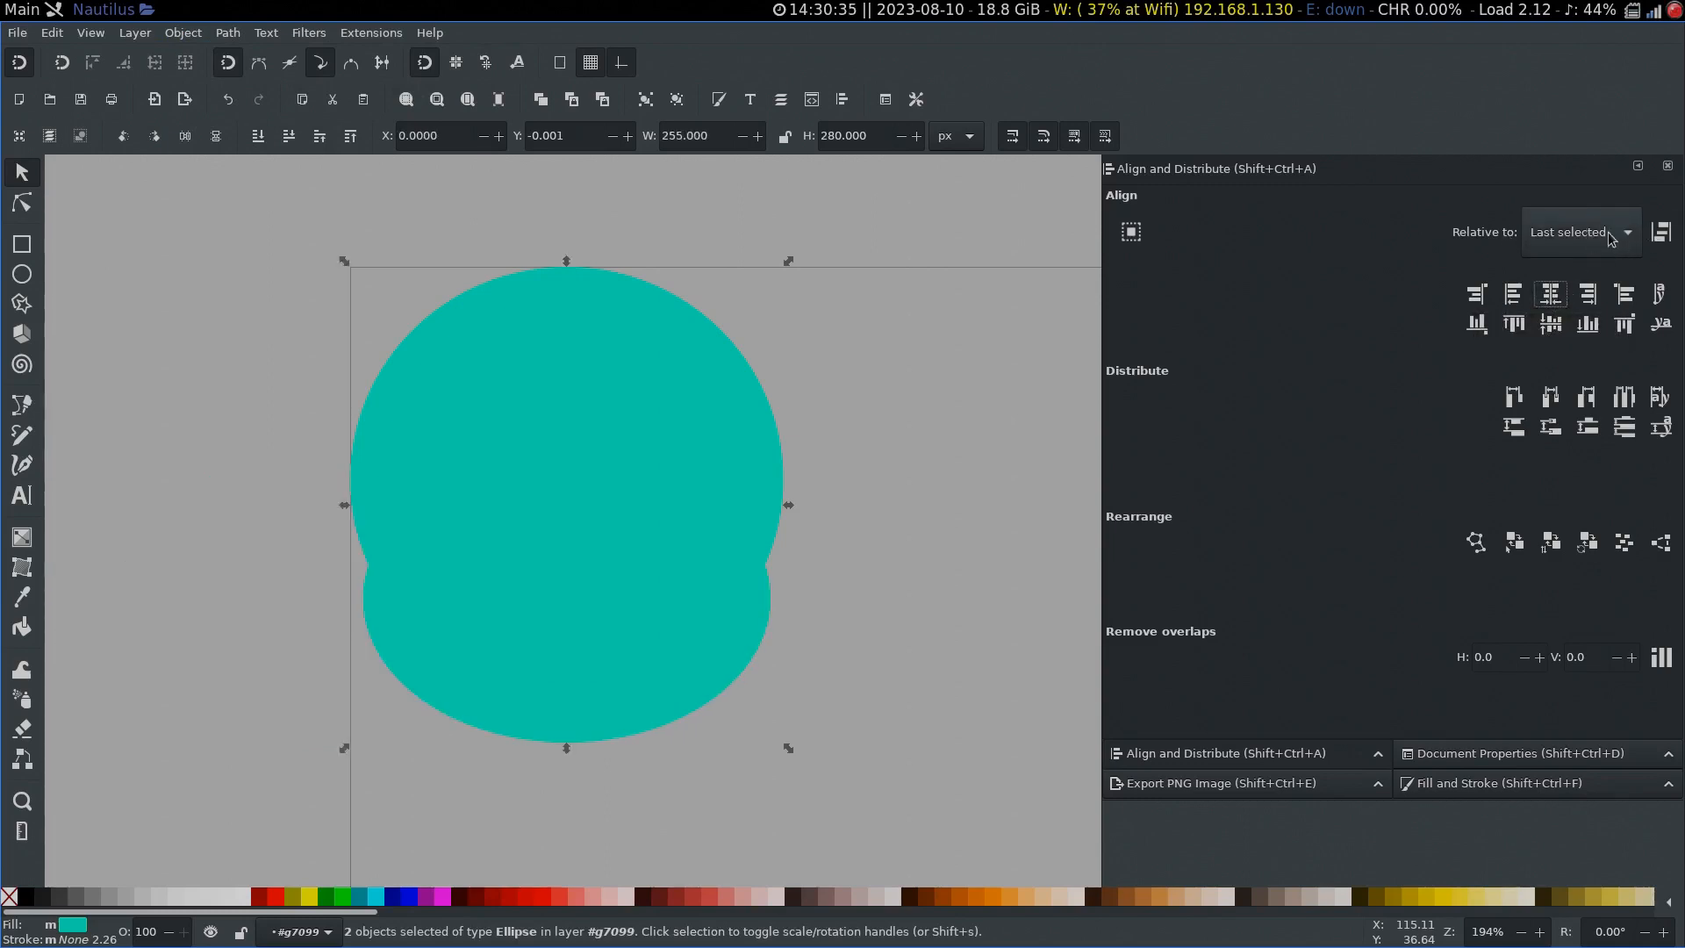
{"action": "left_click", "coordinate": [871, 438]}
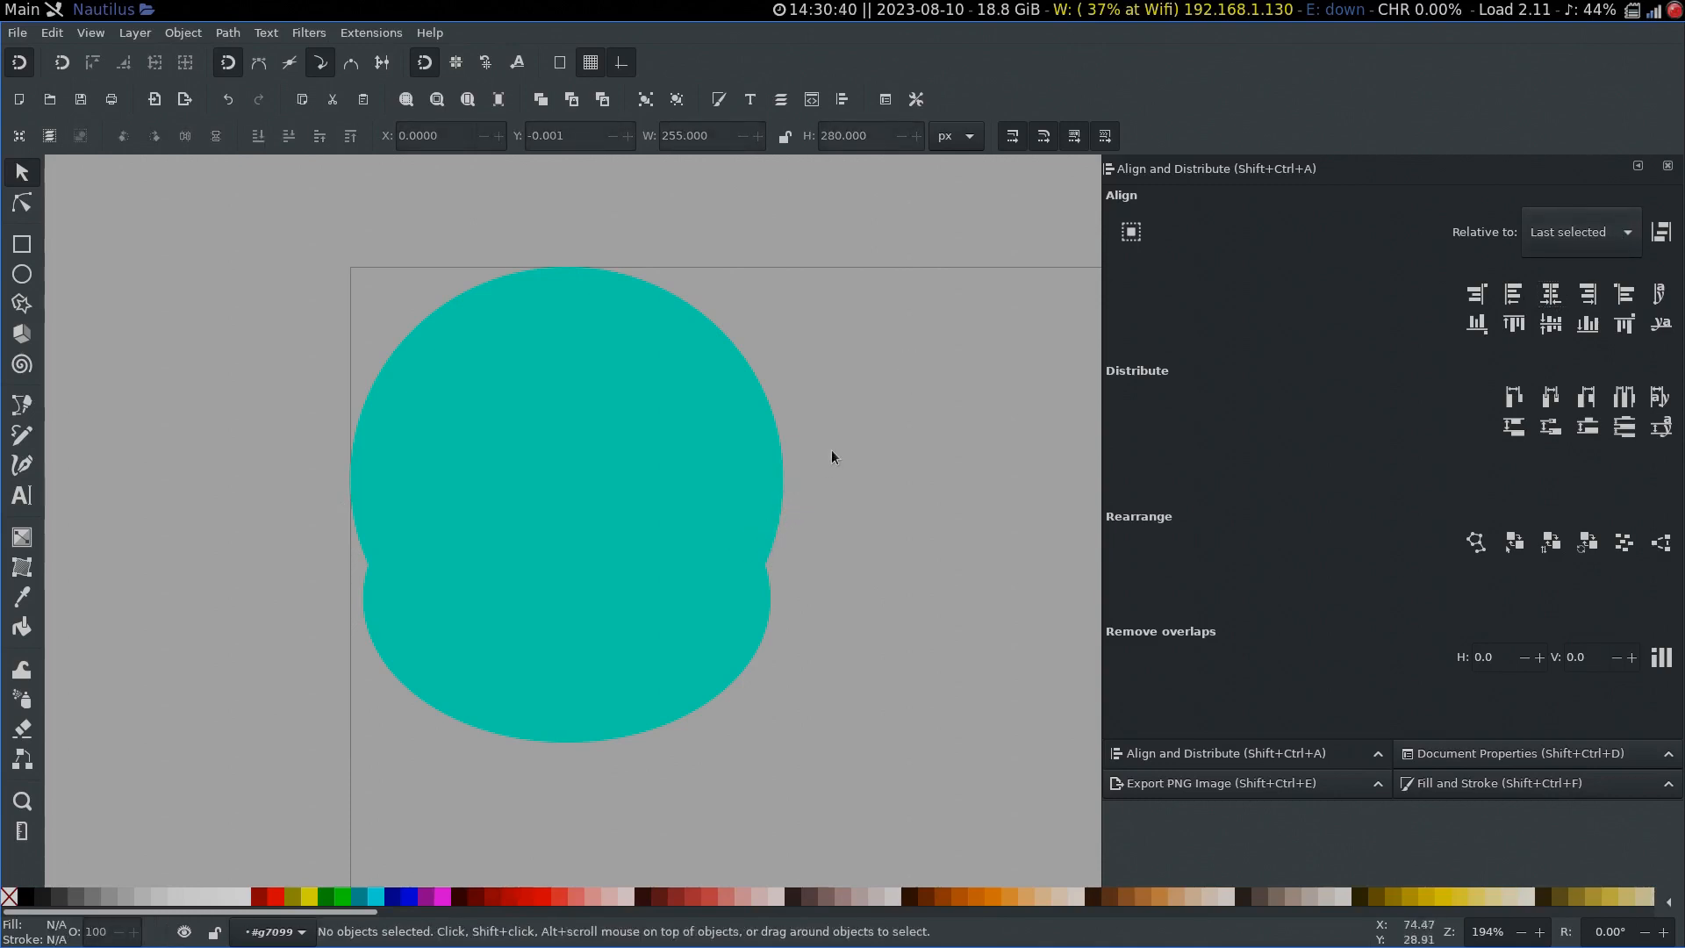
Step: Select both overlapping teal ellipses and combine them into one shape with Union
{"action": "left_click_drag", "start_coordinate": [913, 463], "coordinate": [688, 455]}
{"action": "left_click_drag", "start_coordinate": [424, 594], "coordinate": [577, 590]}
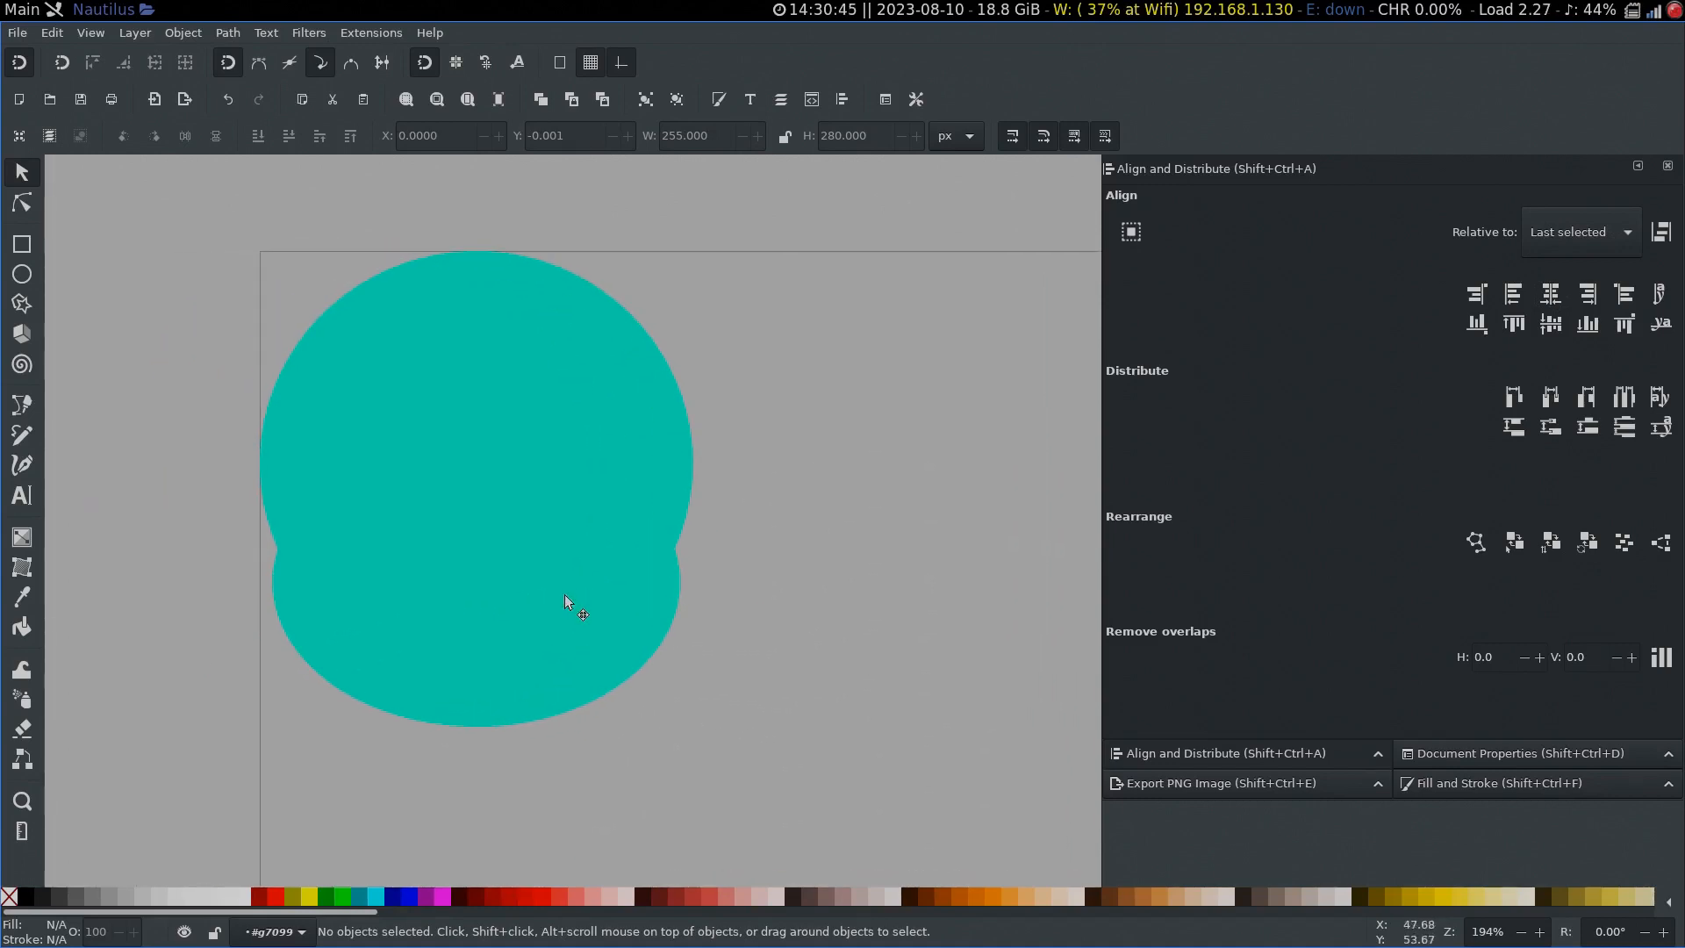
{"action": "left_click", "coordinate": [533, 368]}
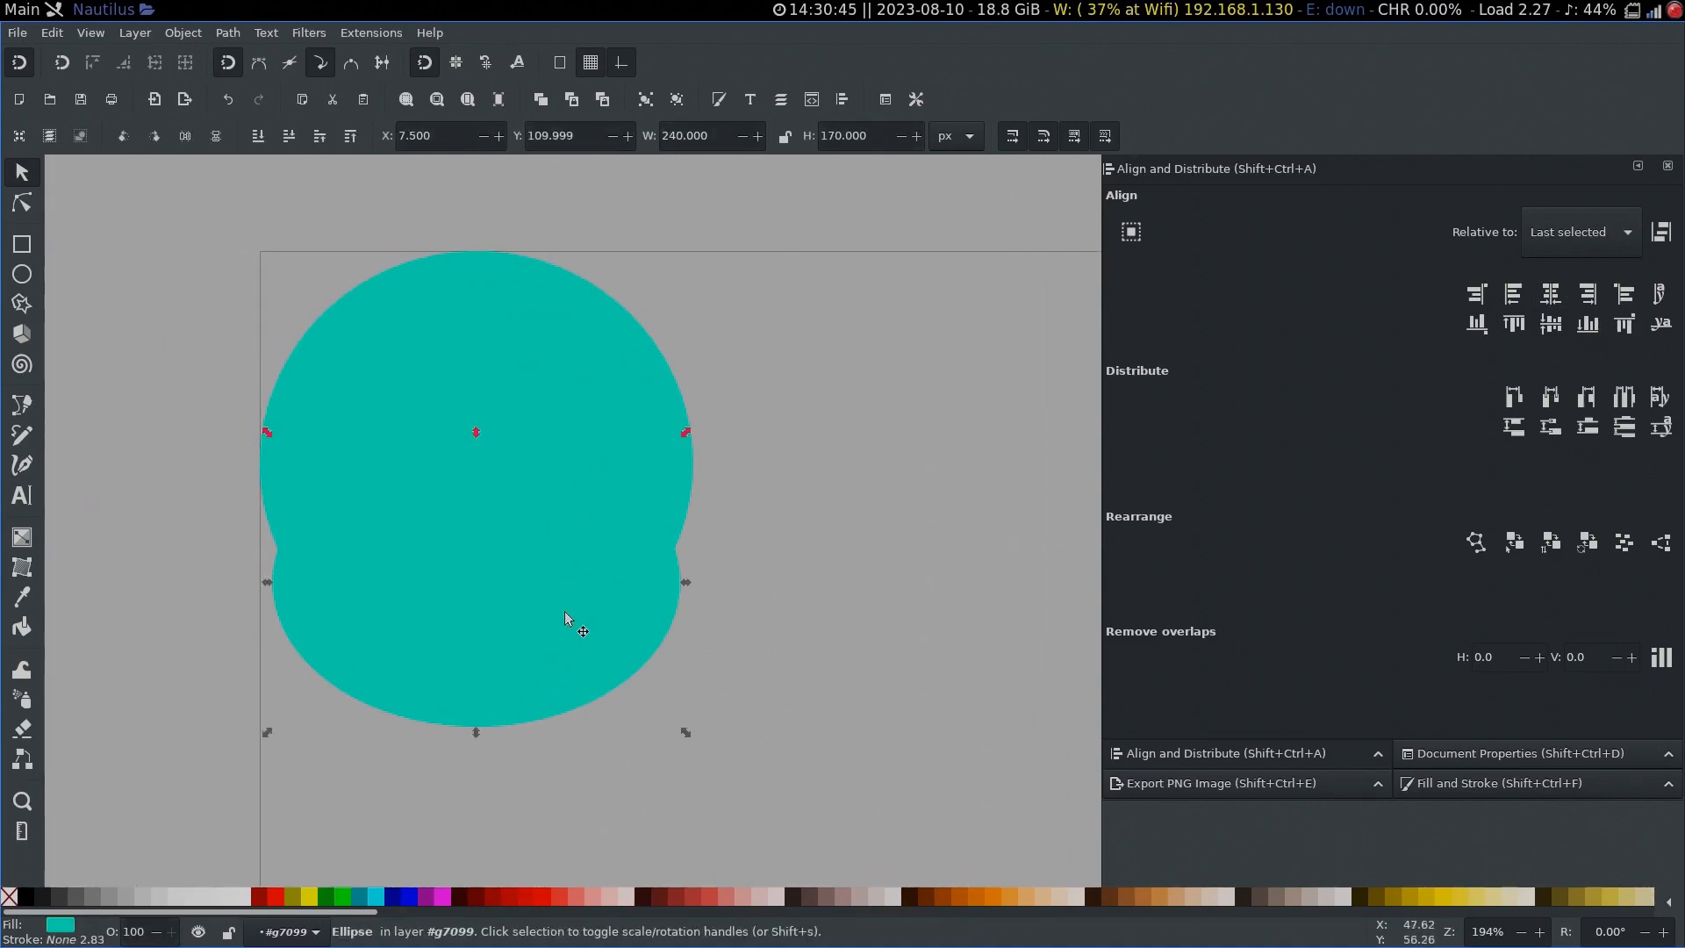
{"action": "key", "text": "shift"}
{"action": "left_click", "coordinate": [538, 337], "text": "shift"}
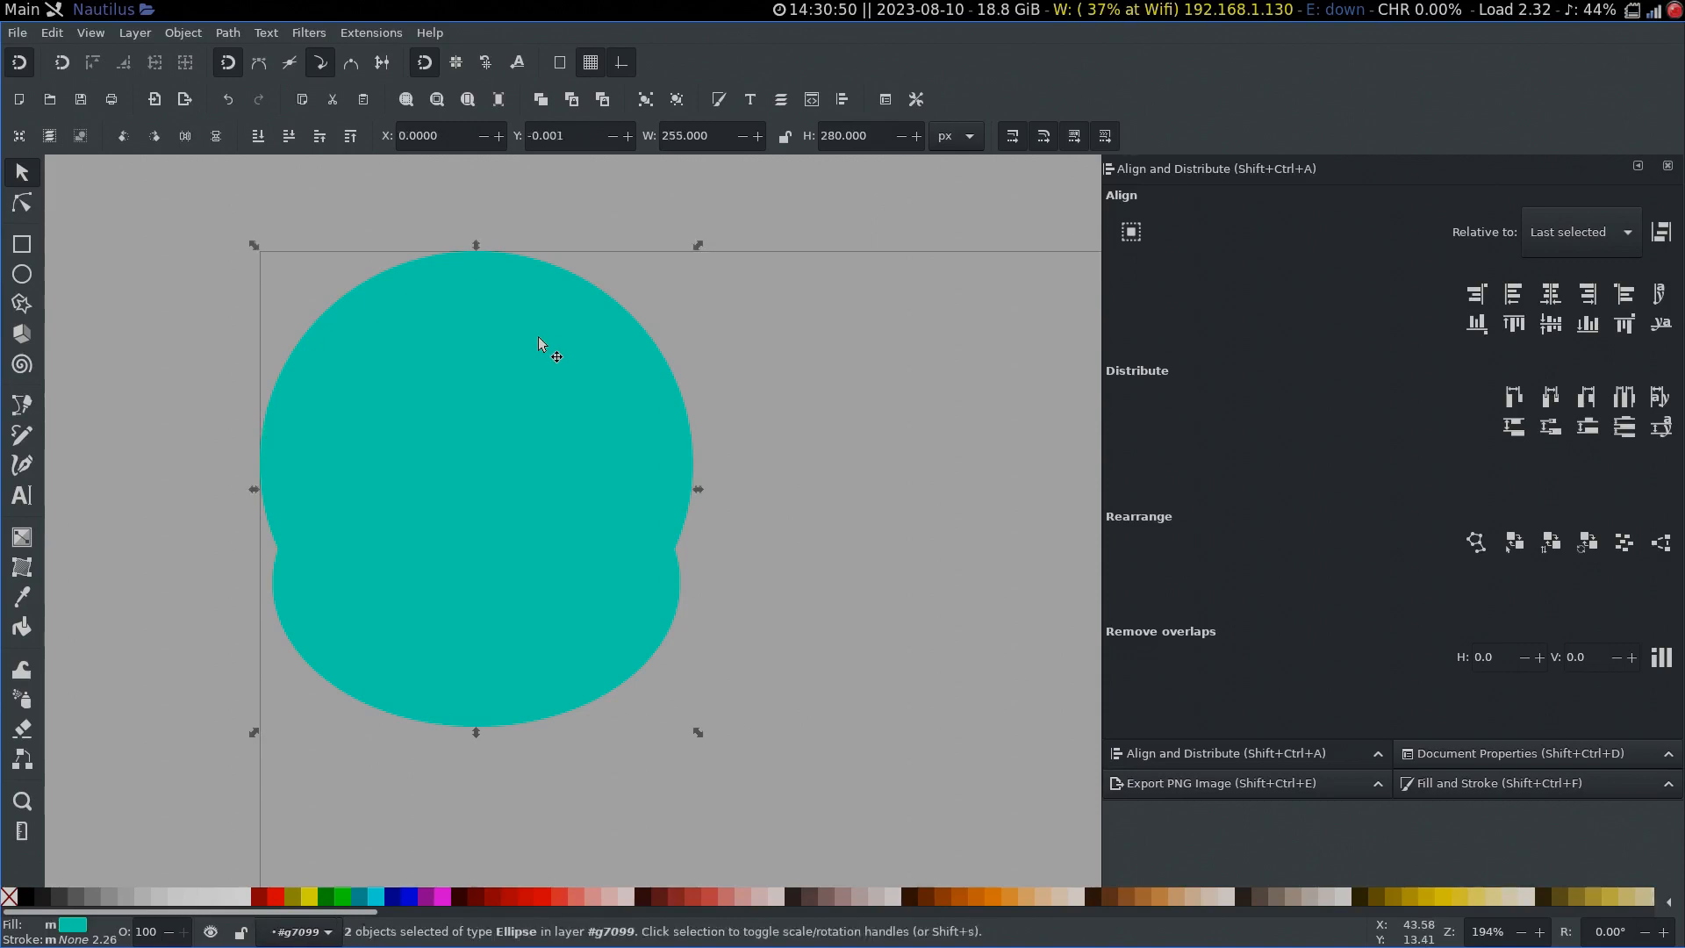
{"action": "key", "text": "ctrl+plus"}
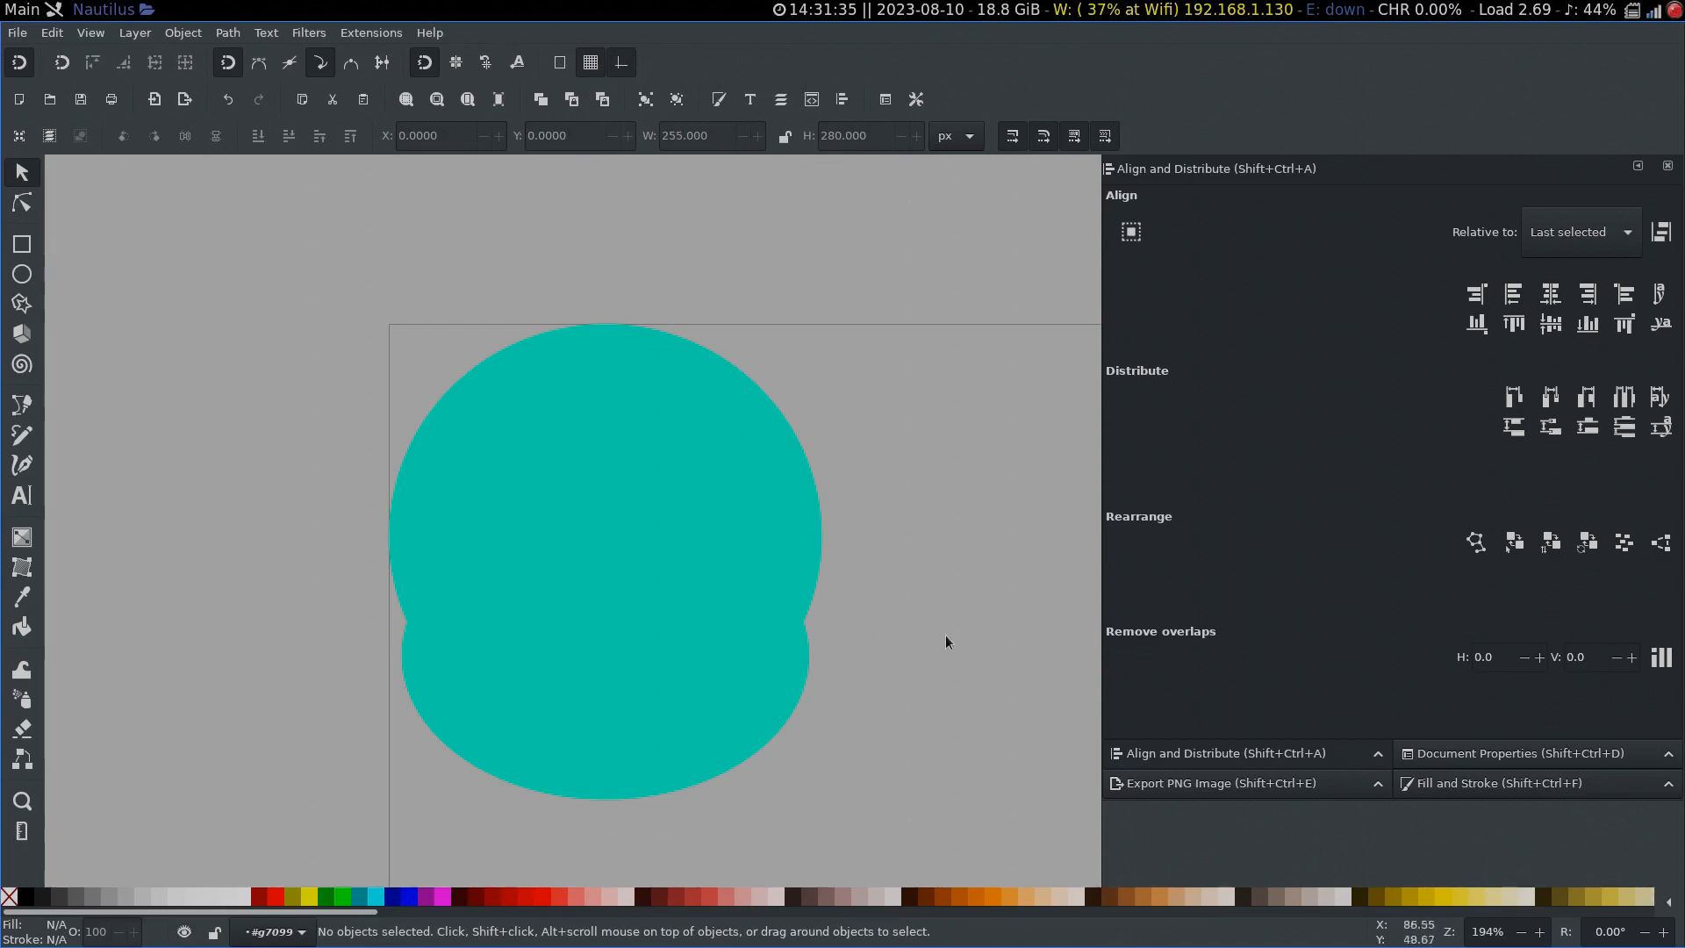
Step: Draw a rectangle about 47 by 29 mm to the right of the teal shape and fill it with orange
{"action": "left_click_drag", "start_coordinate": [956, 625], "coordinate": [763, 530]}
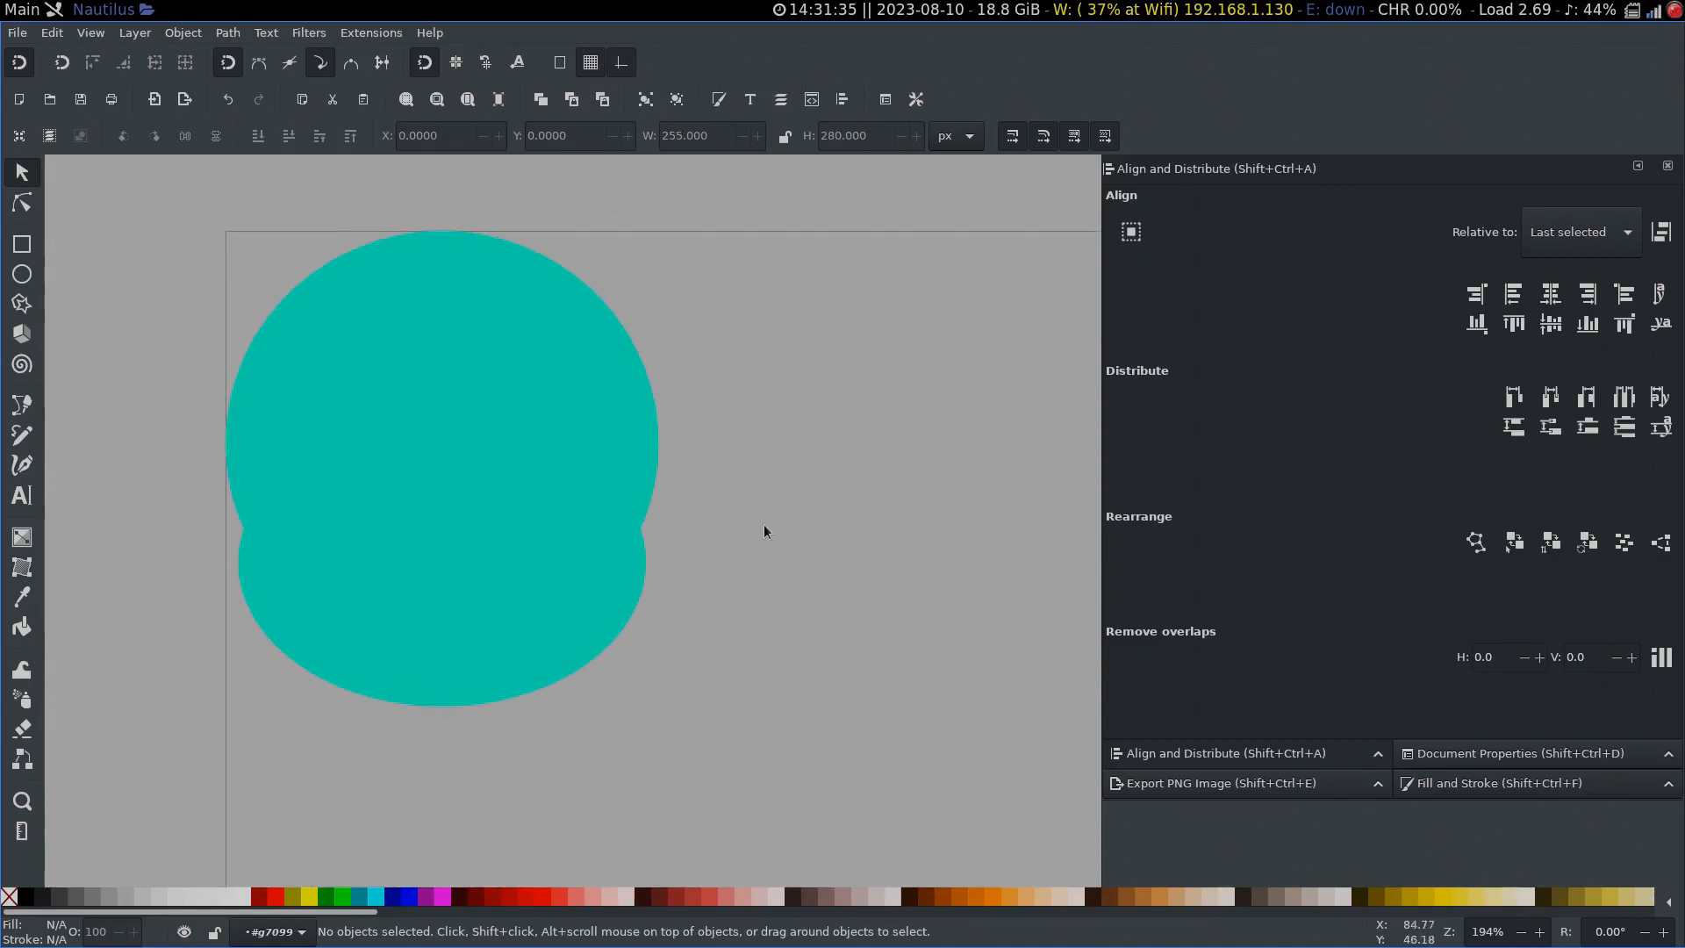
{"action": "key", "text": "r"}
{"action": "left_click_drag", "start_coordinate": [747, 428], "coordinate": [1050, 613]}
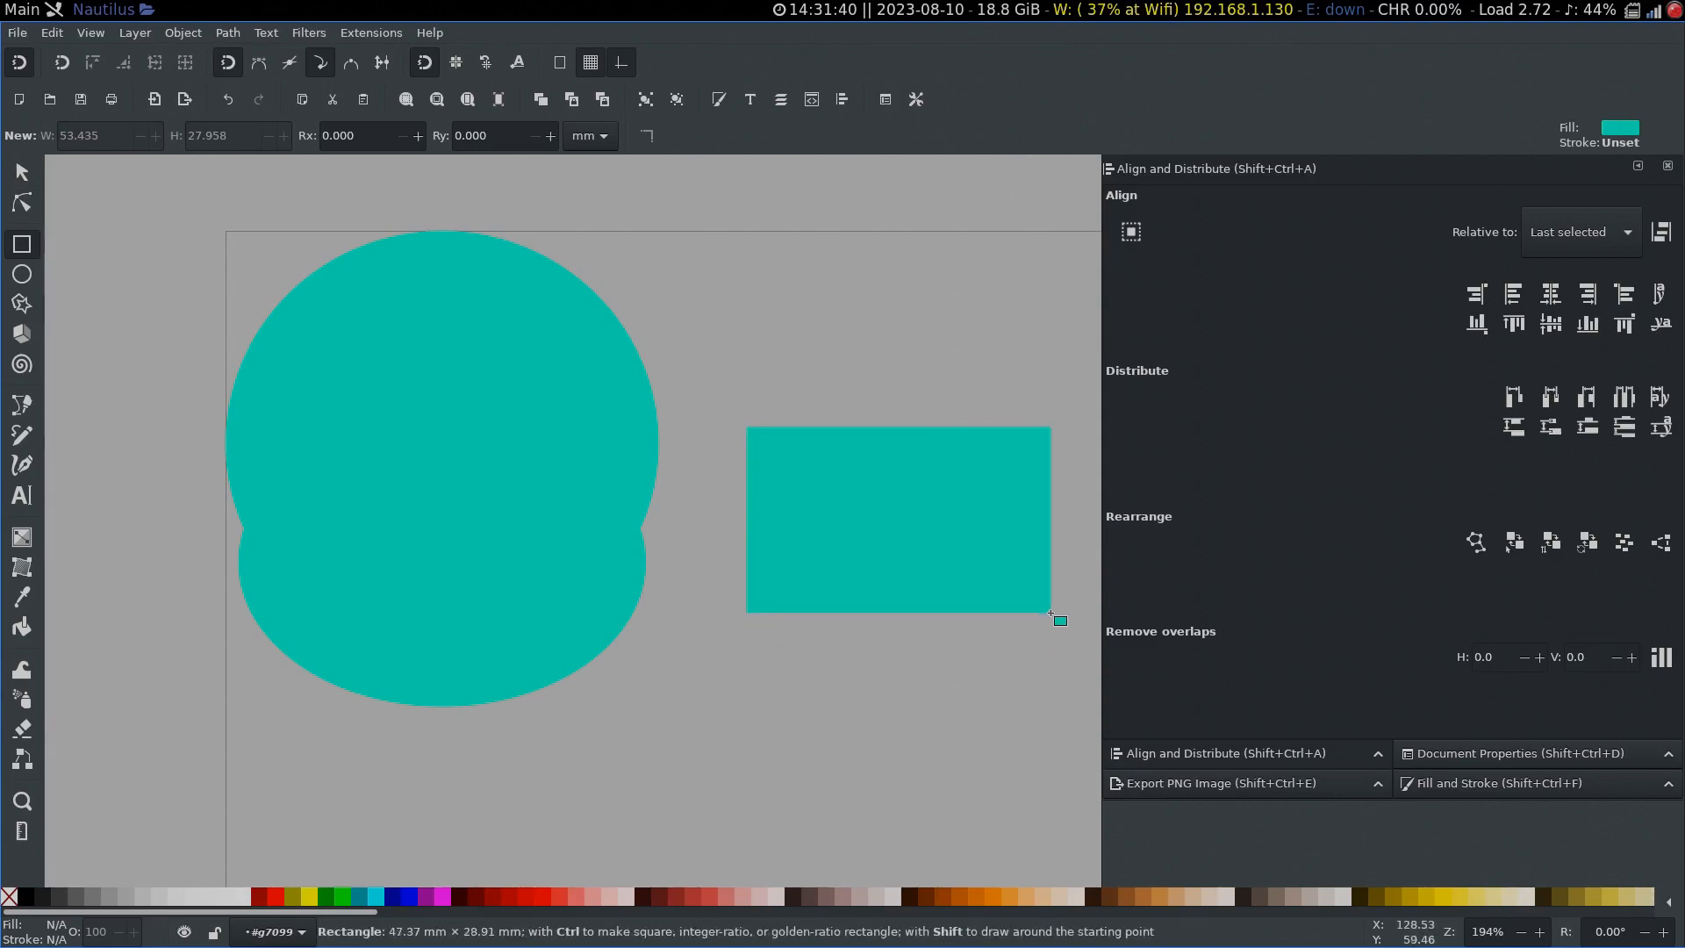
{"action": "left_click", "coordinate": [997, 896]}
Step: Round the corners of the orange rectangle by dragging its corner-radius handle down slightly along the edge
{"action": "left_click_drag", "start_coordinate": [902, 618], "coordinate": [753, 651]}
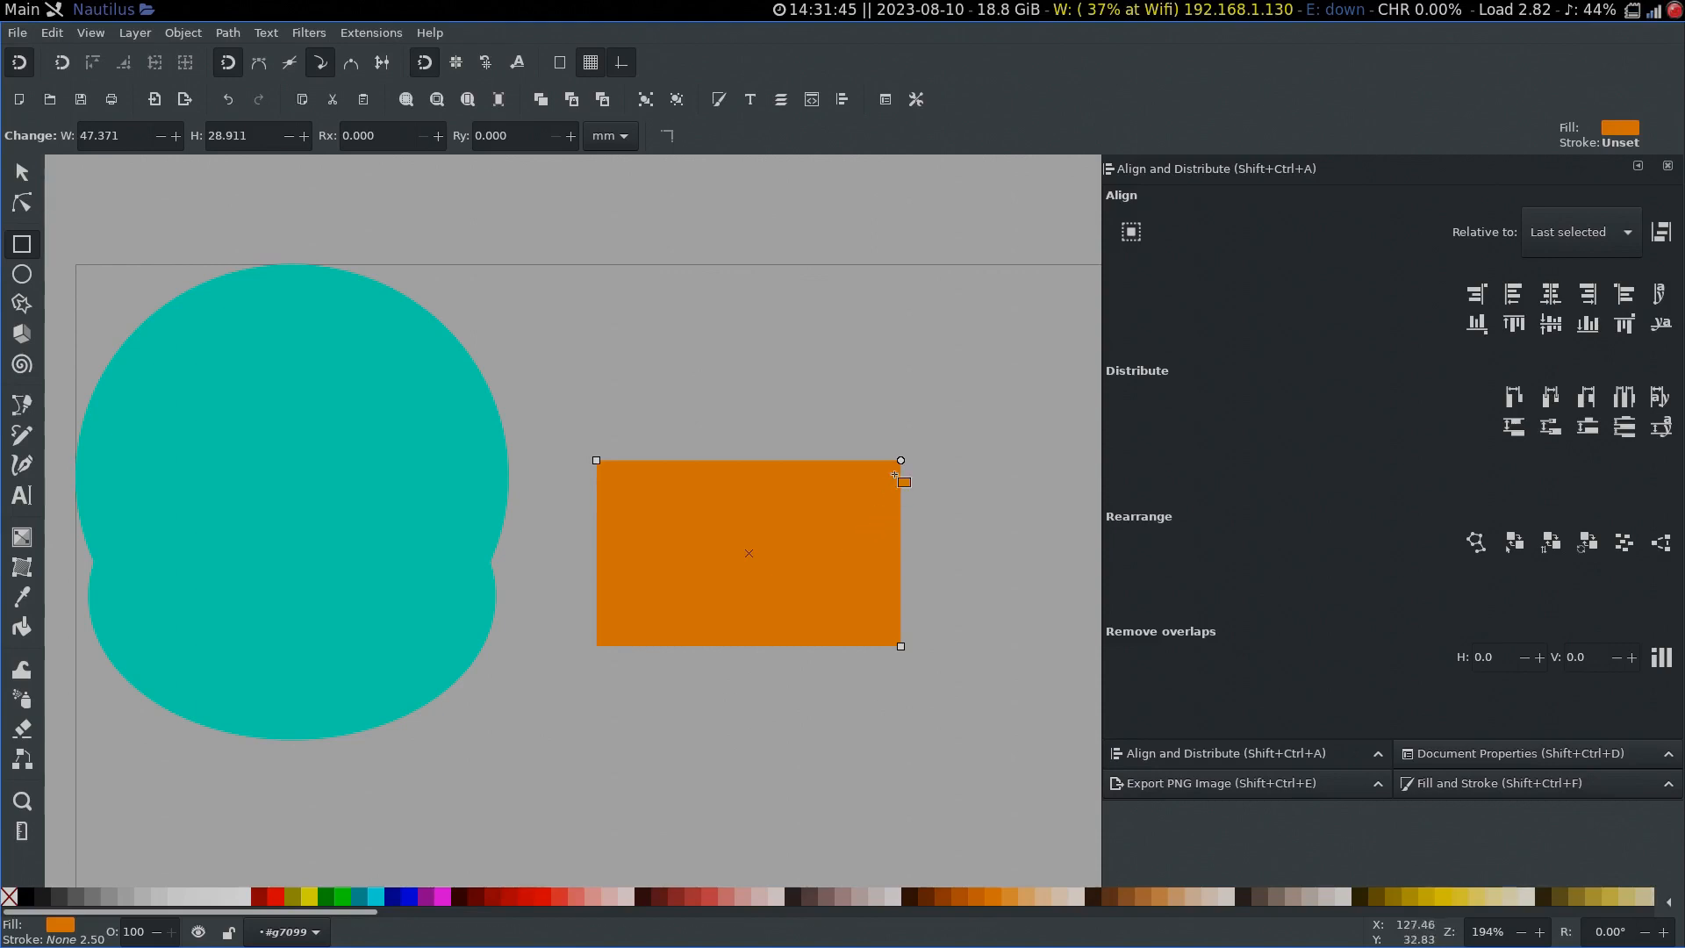
{"action": "key", "text": "n"}
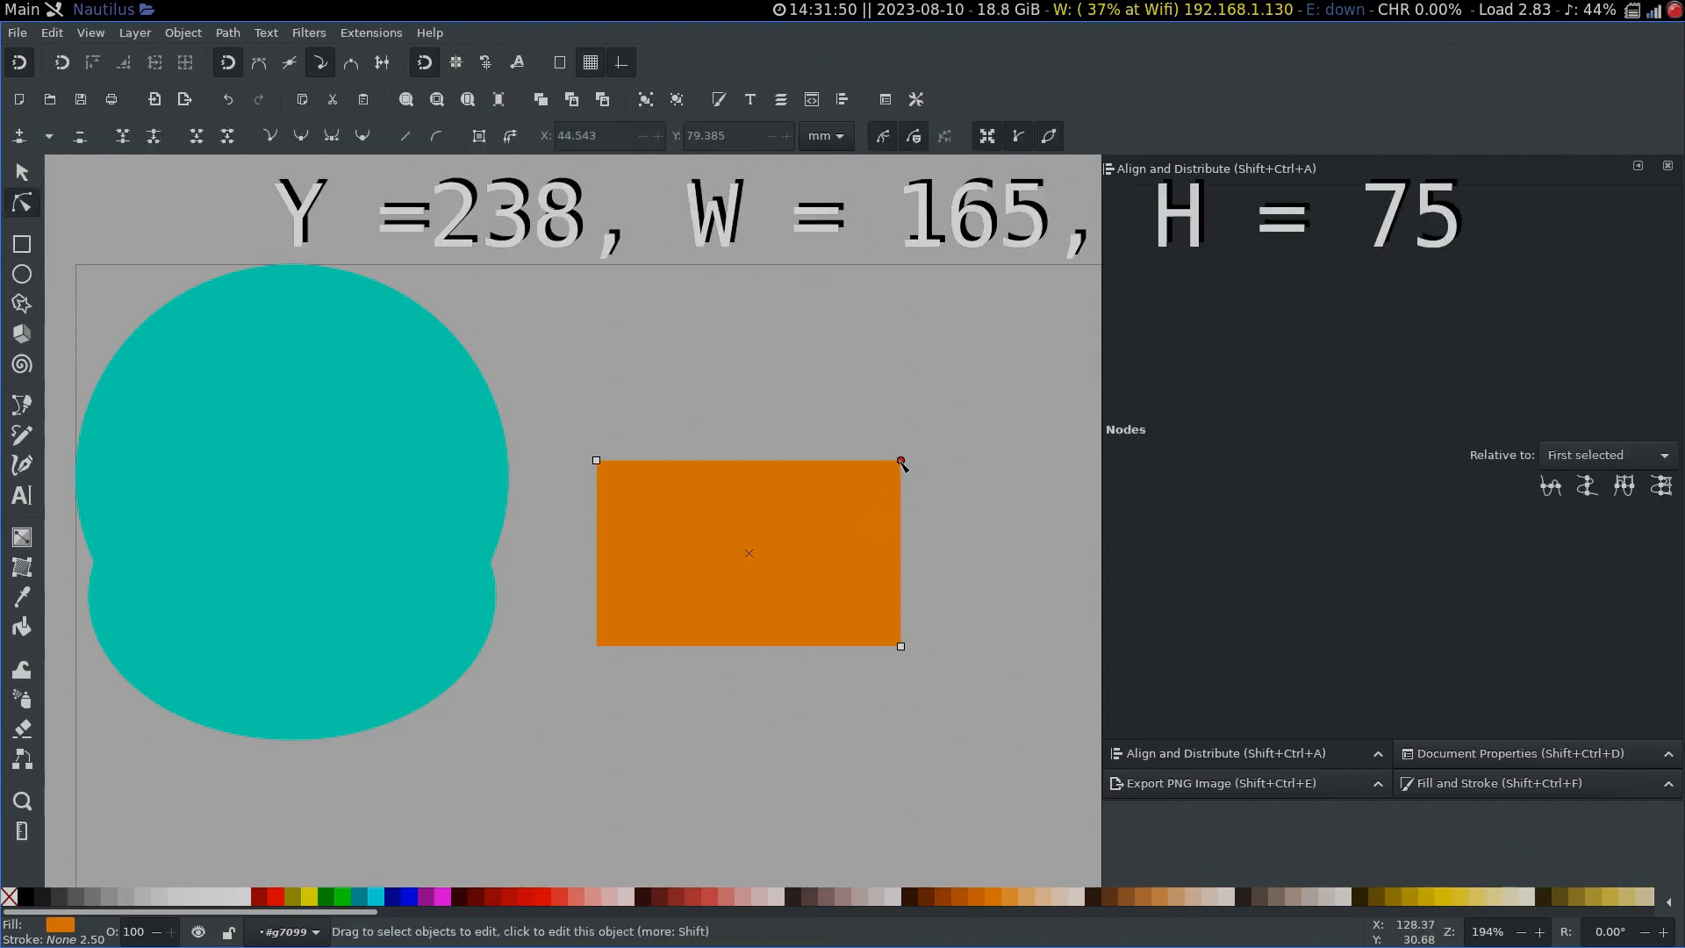
{"action": "left_click_drag", "start_coordinate": [901, 461], "coordinate": [894, 503]}
{"action": "key", "text": "s"}
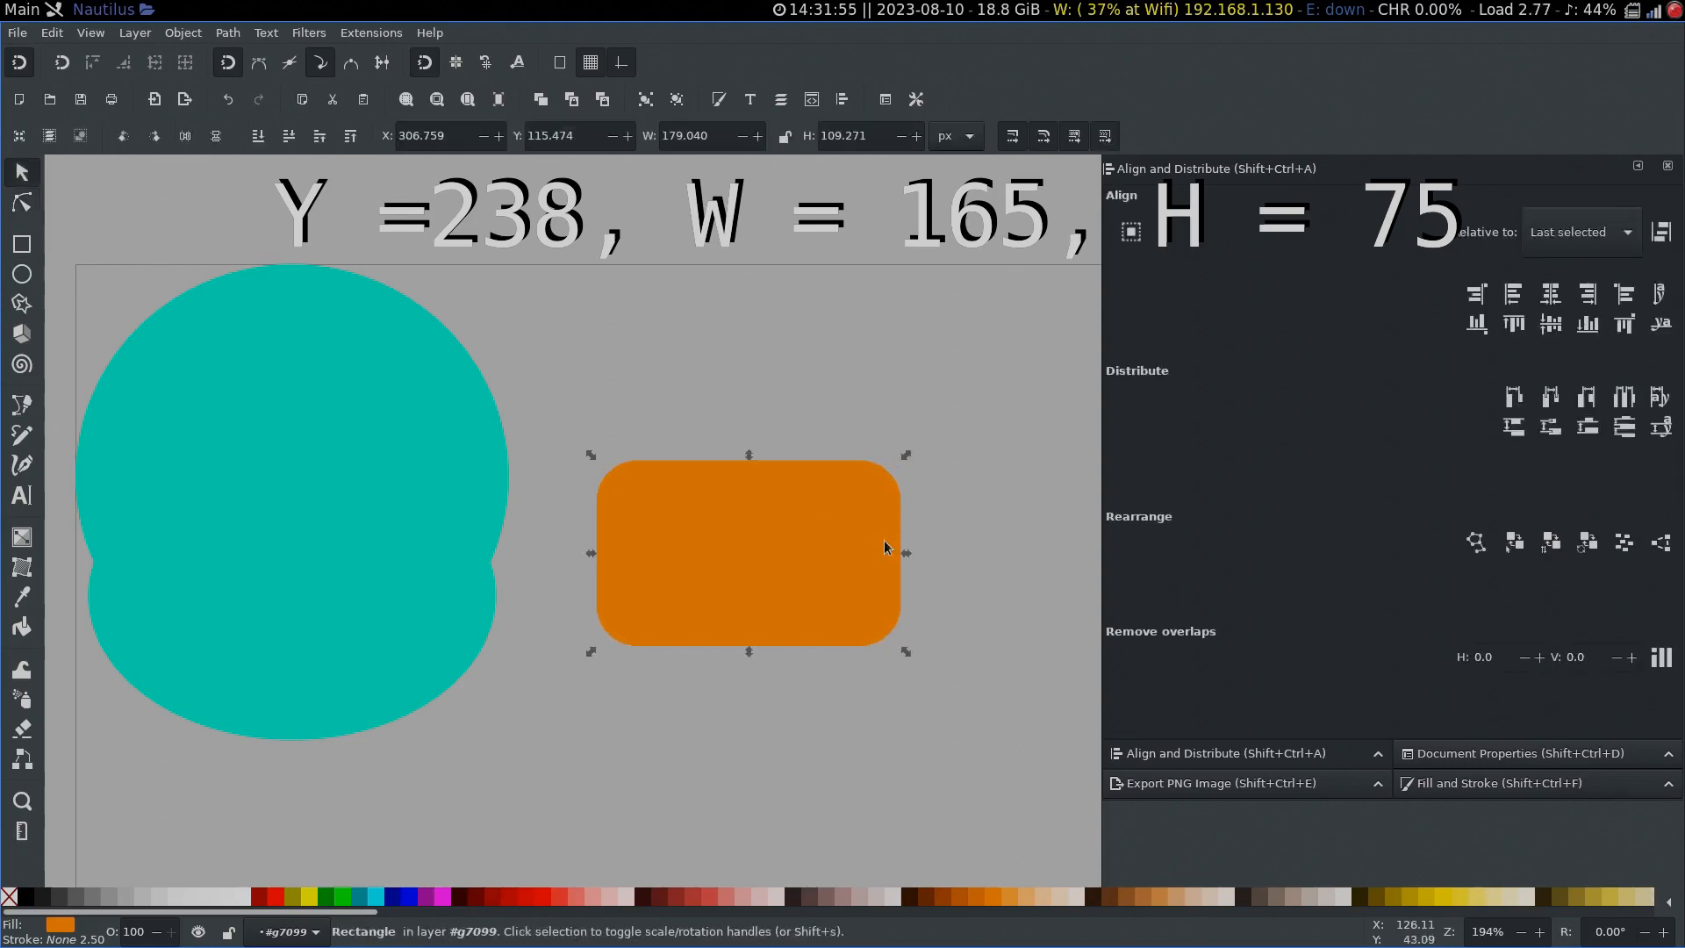
Step: Set the orange rounded rectangle's width to 165 px and its height to 75 px
{"action": "left_click", "coordinate": [670, 132]}
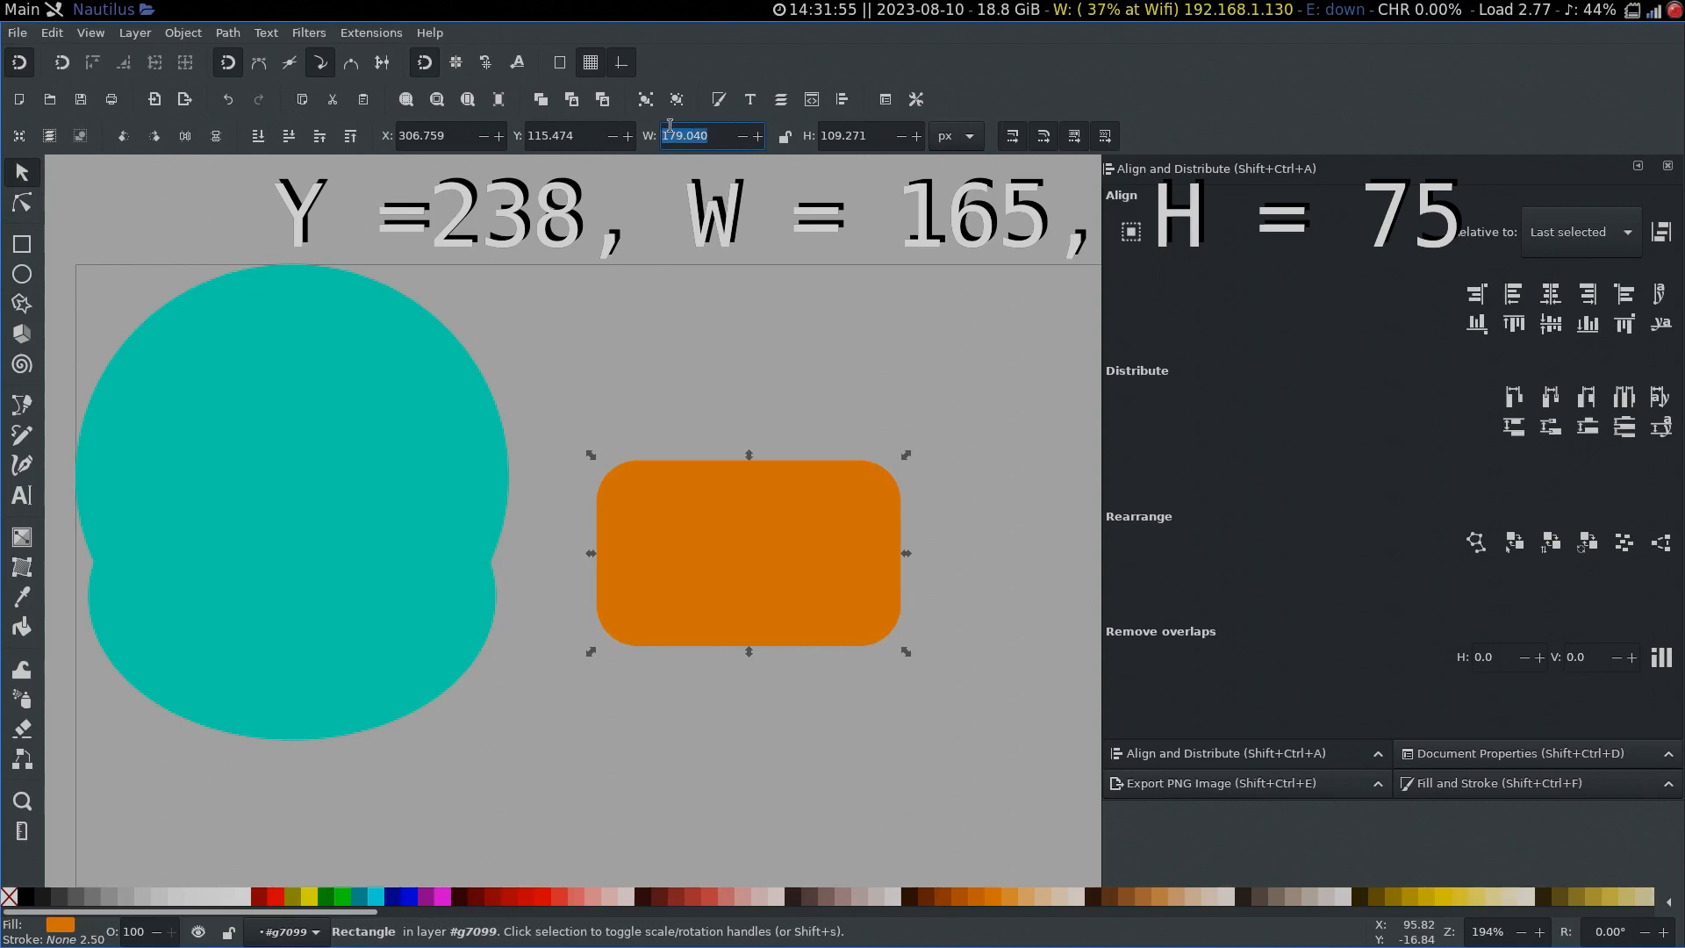
{"action": "type", "text": "165"}
{"action": "key", "text": "Return"}
{"action": "left_click", "coordinate": [853, 135]}
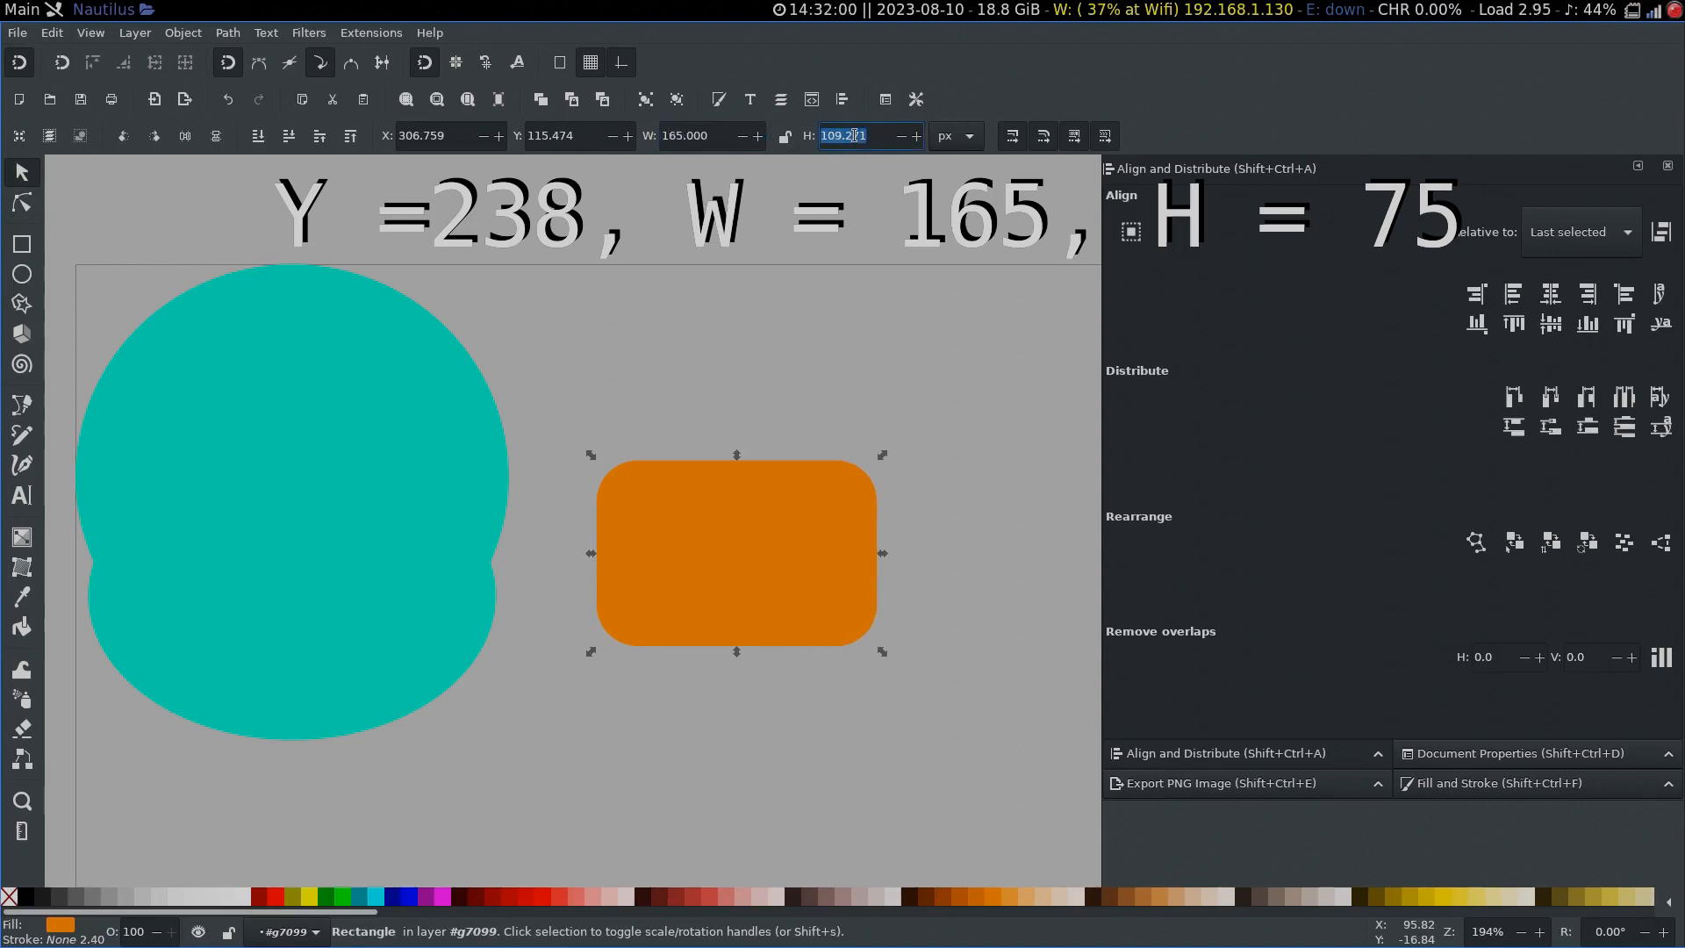
{"action": "type", "text": "75"}
{"action": "key", "text": "Return"}
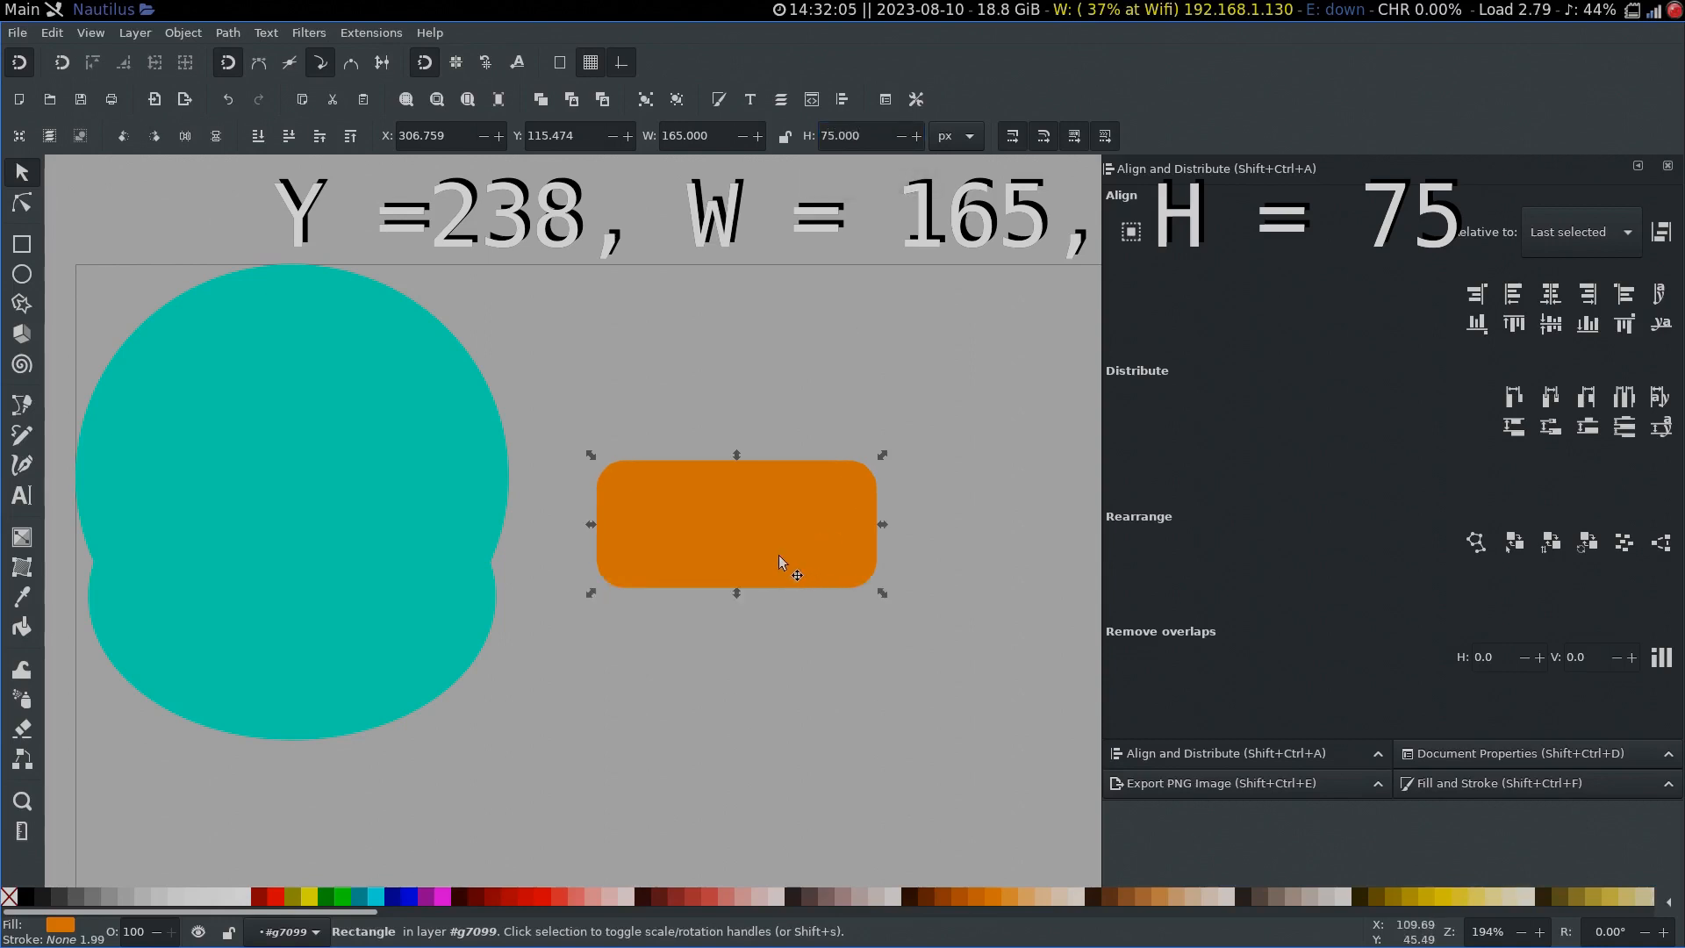
Step: Move the orange rectangle down and closer to the teal shape, and set its Y position to 238 px
{"action": "left_click_drag", "start_coordinate": [769, 555], "coordinate": [728, 656]}
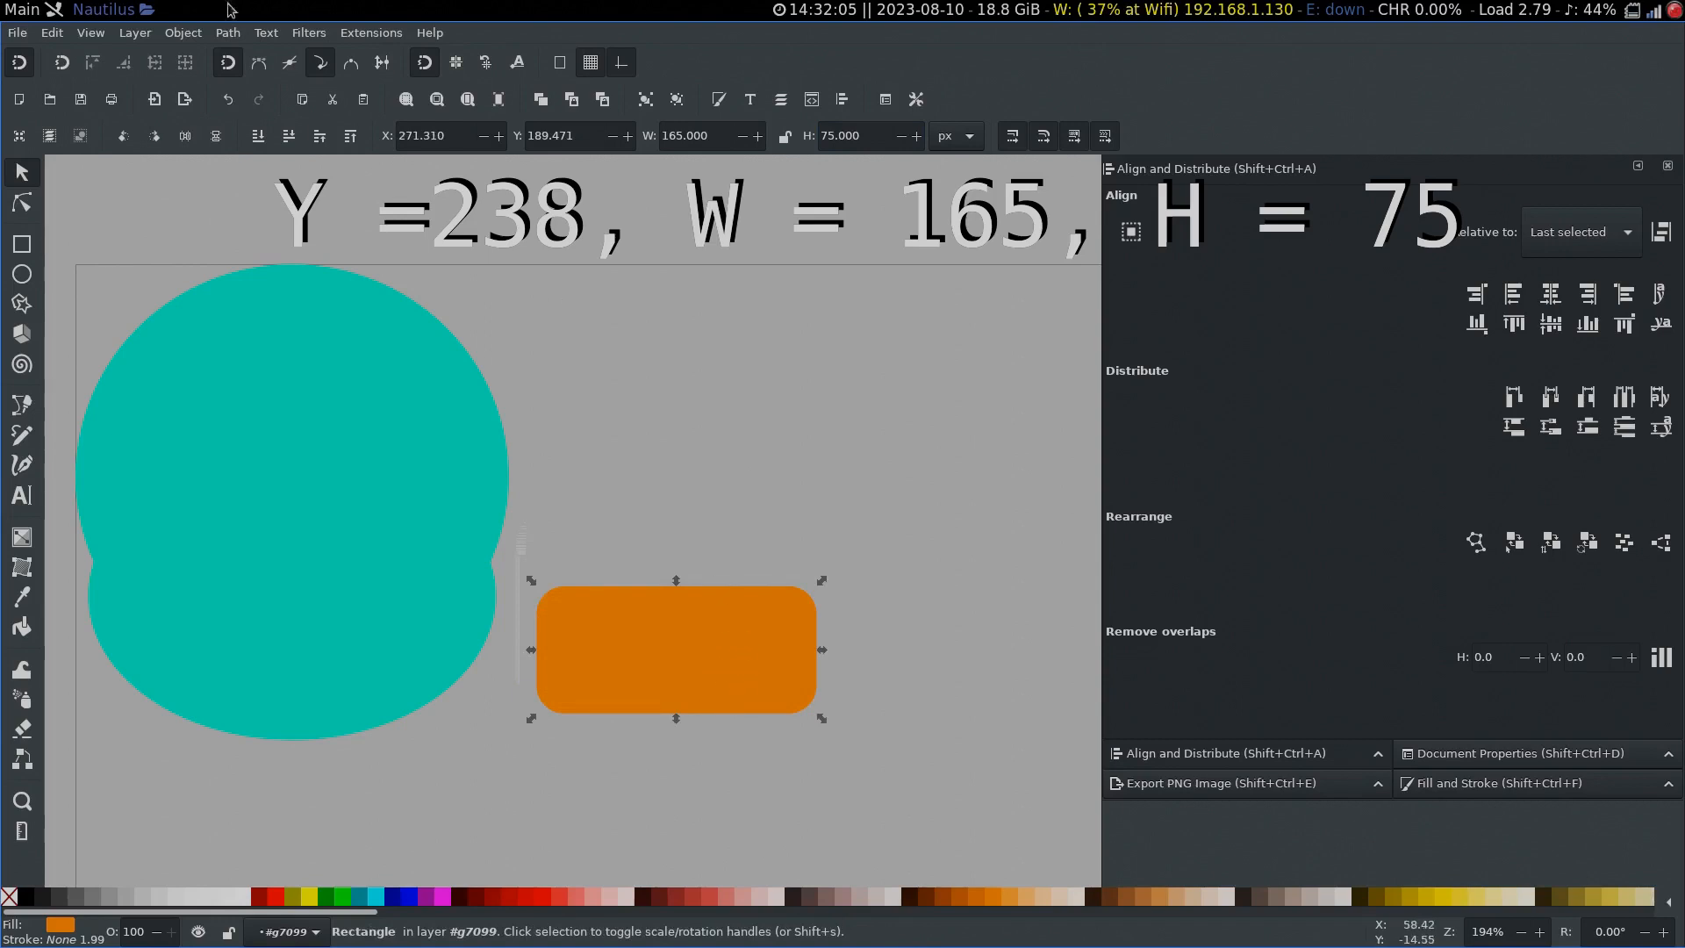
{"action": "left_click", "coordinate": [399, 134]}
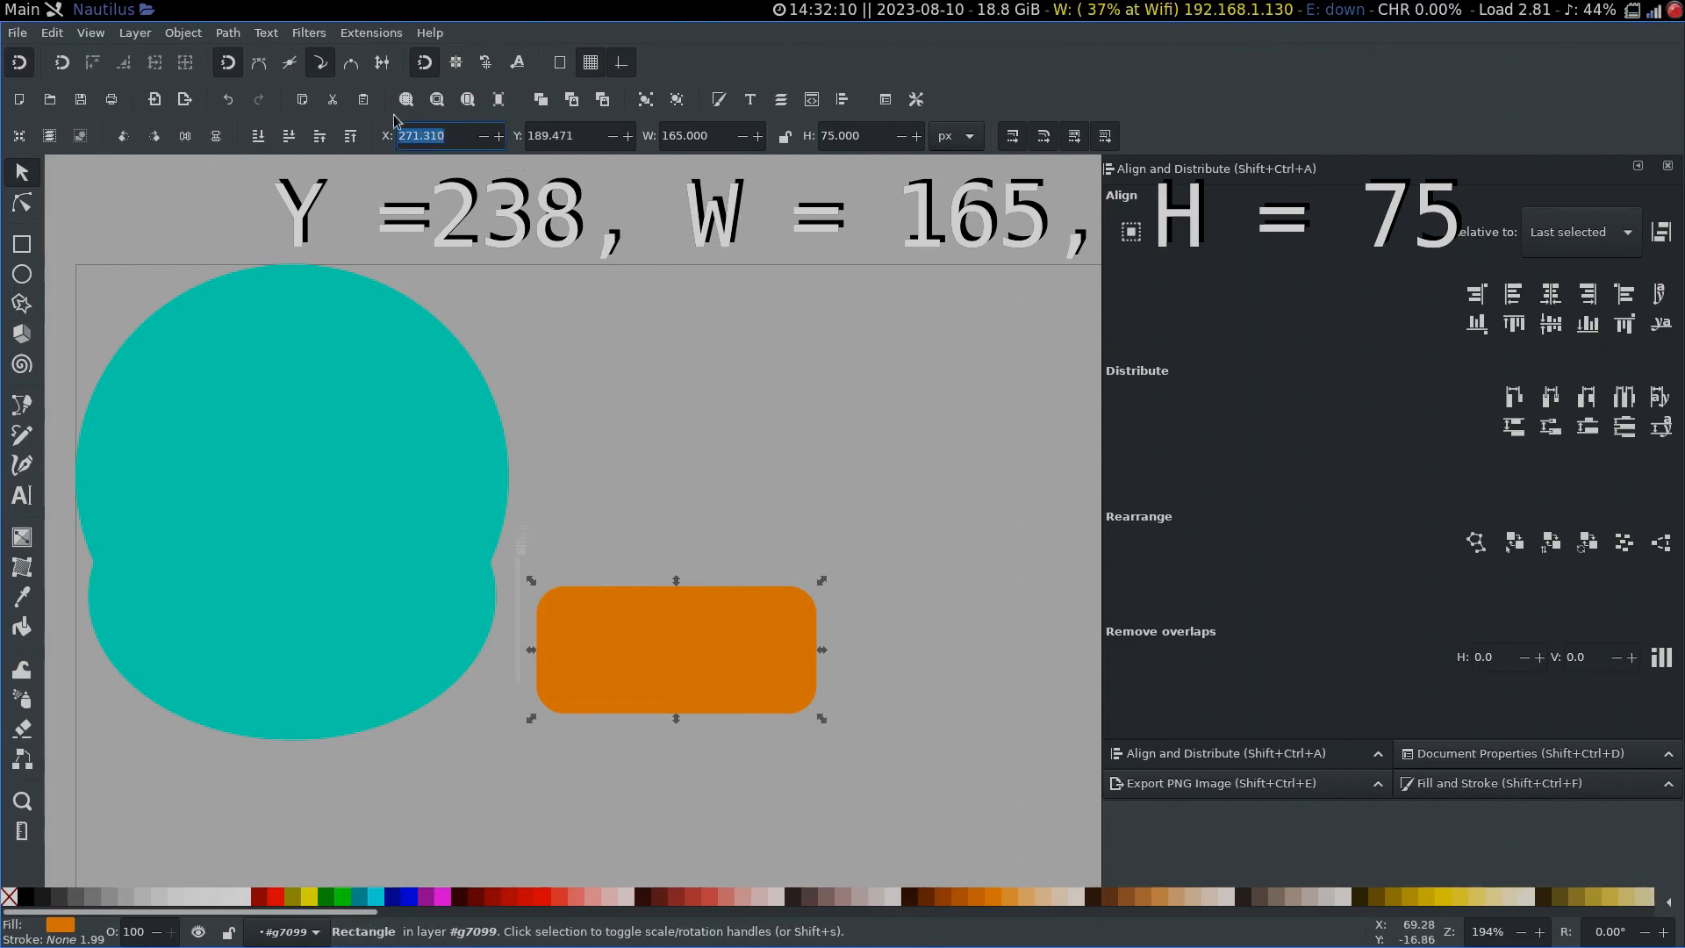
{"action": "left_click", "coordinate": [587, 139]}
{"action": "type", "text": "238"}
{"action": "key", "text": "Return"}
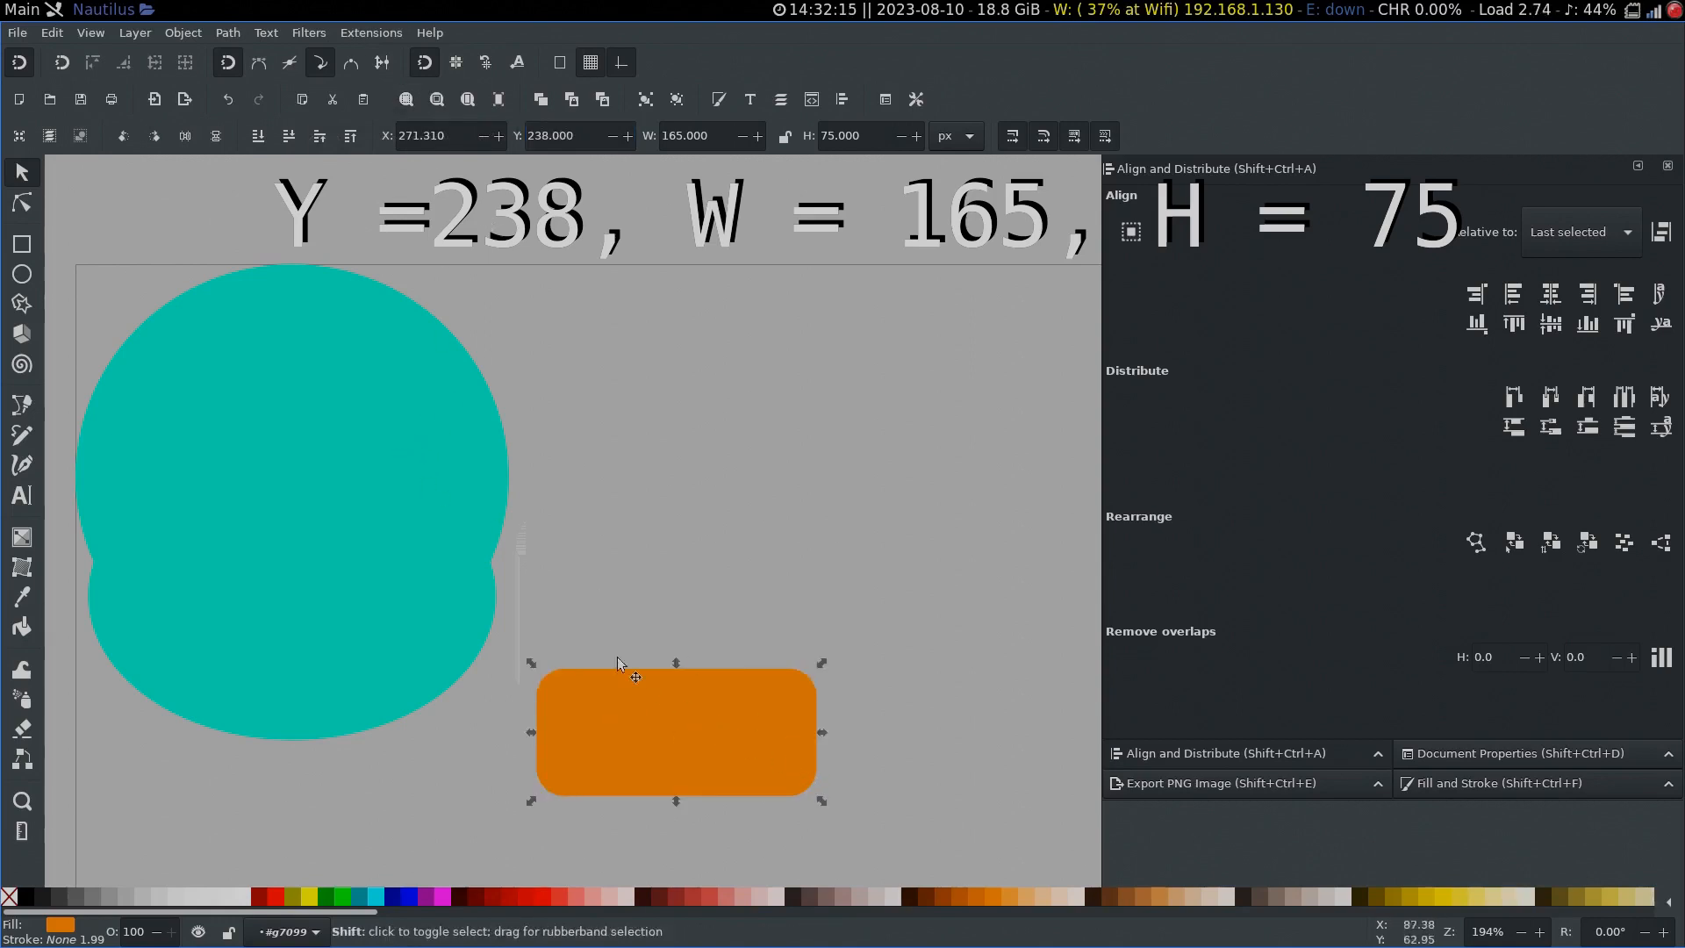
Step: Centre the orange rectangle horizontally on the teal shape, aligning relative to the last selected object
{"action": "left_click", "coordinate": [357, 519], "text": "shift"}
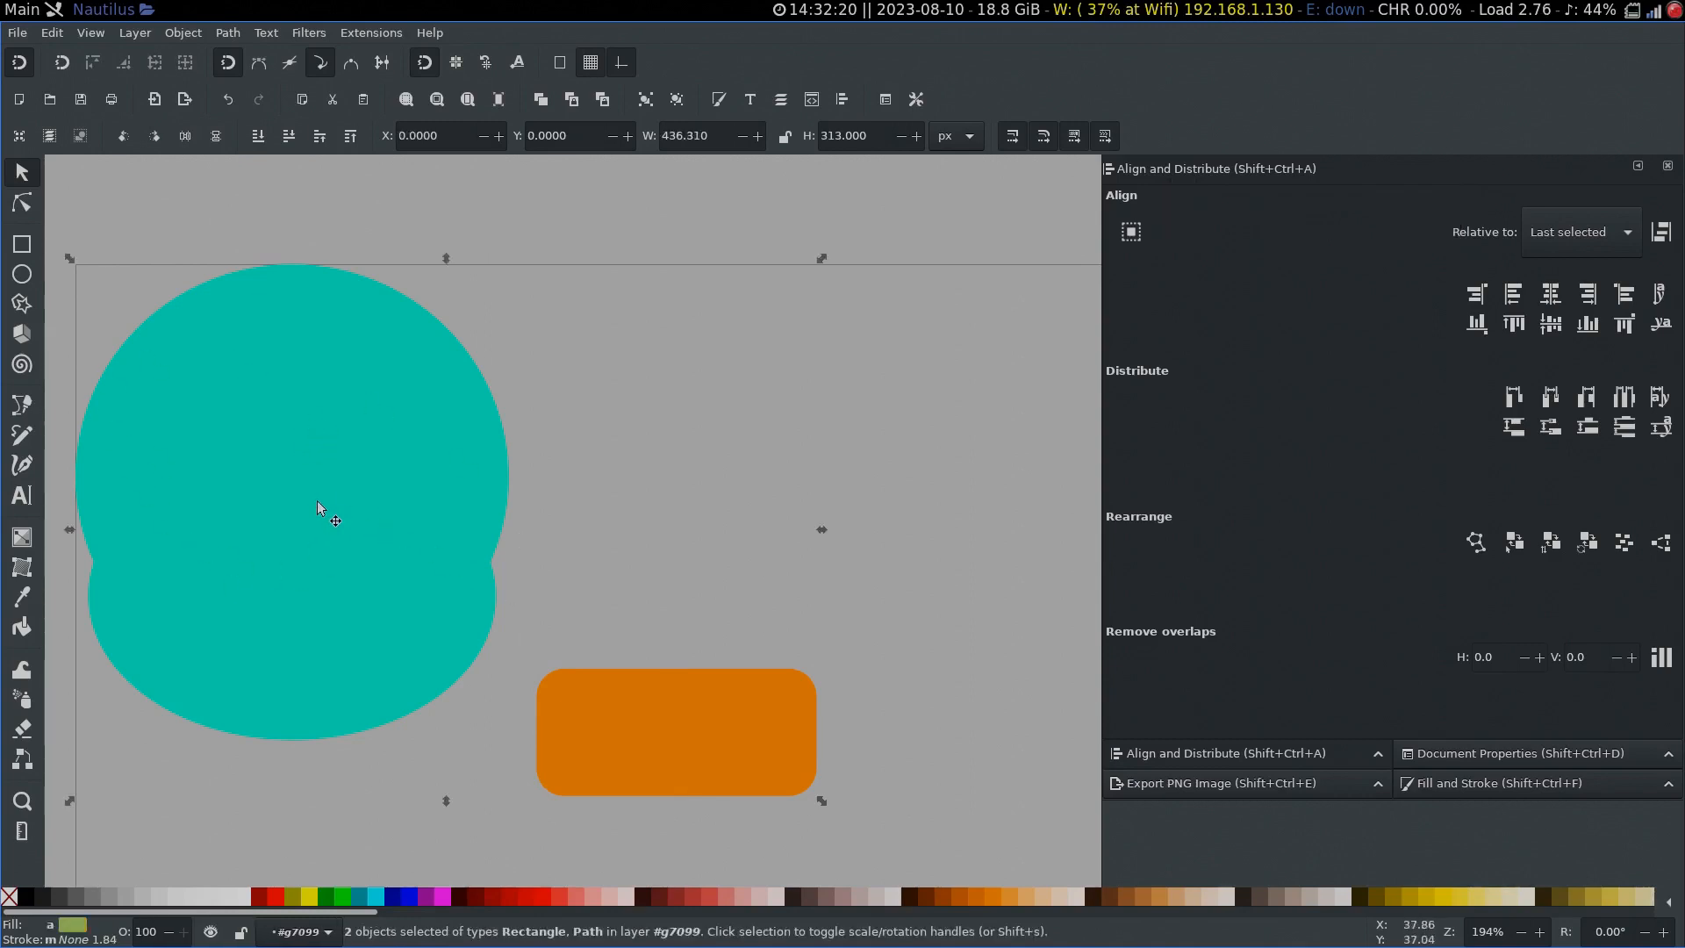
{"action": "left_click", "coordinate": [1552, 295]}
{"action": "scroll", "coordinate": [760, 634], "scroll_direction": "down", "scroll_amount": 3}
{"action": "scroll", "coordinate": [760, 635], "scroll_direction": "left", "scroll_amount": 4}
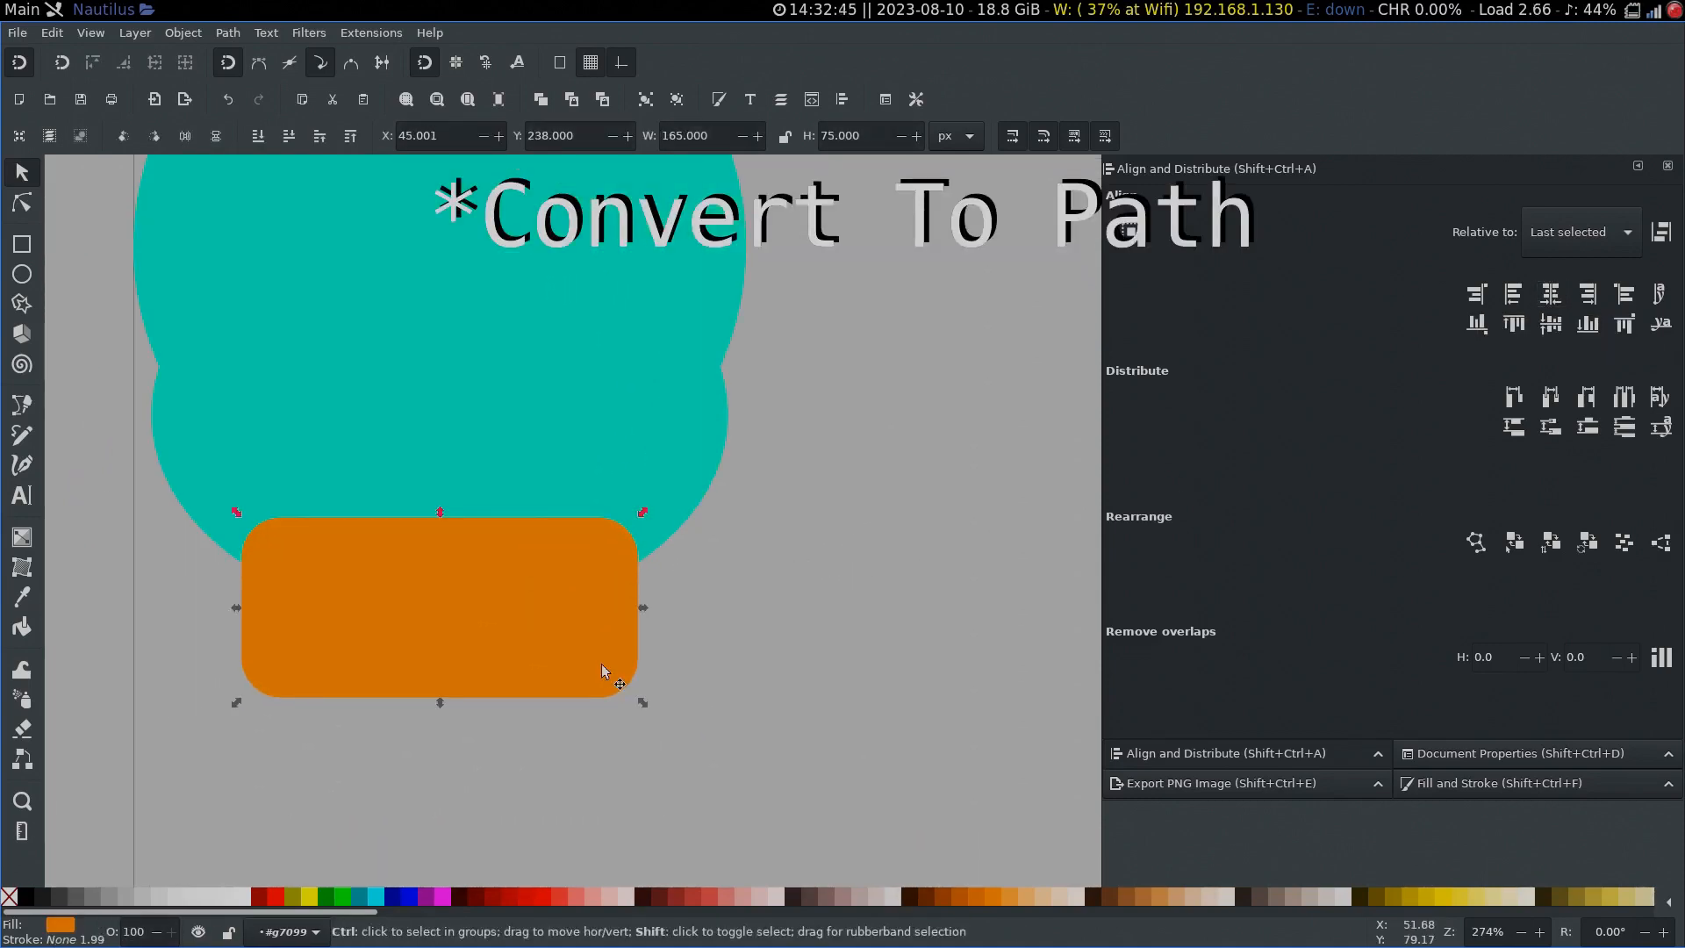
Step: Convert the orange rounded rectangle to a path and show its nodes for editing
{"action": "key", "text": "ctrl+shift+c"}
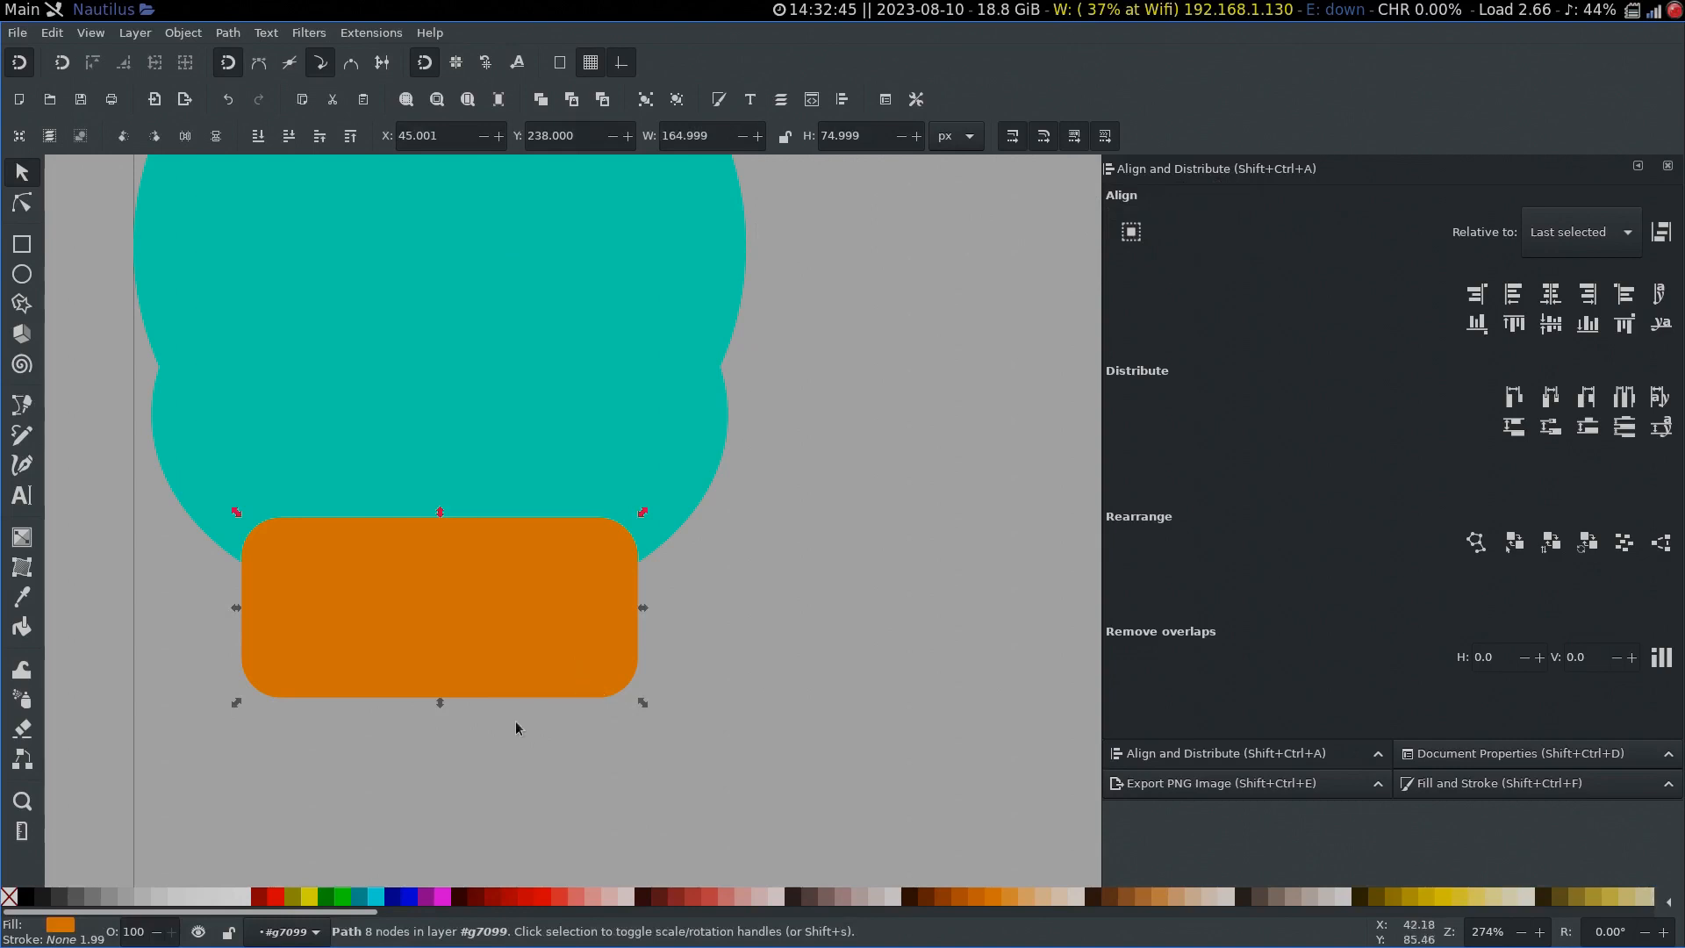
{"action": "key", "text": "ctrl+shift+c"}
{"action": "key", "text": "n"}
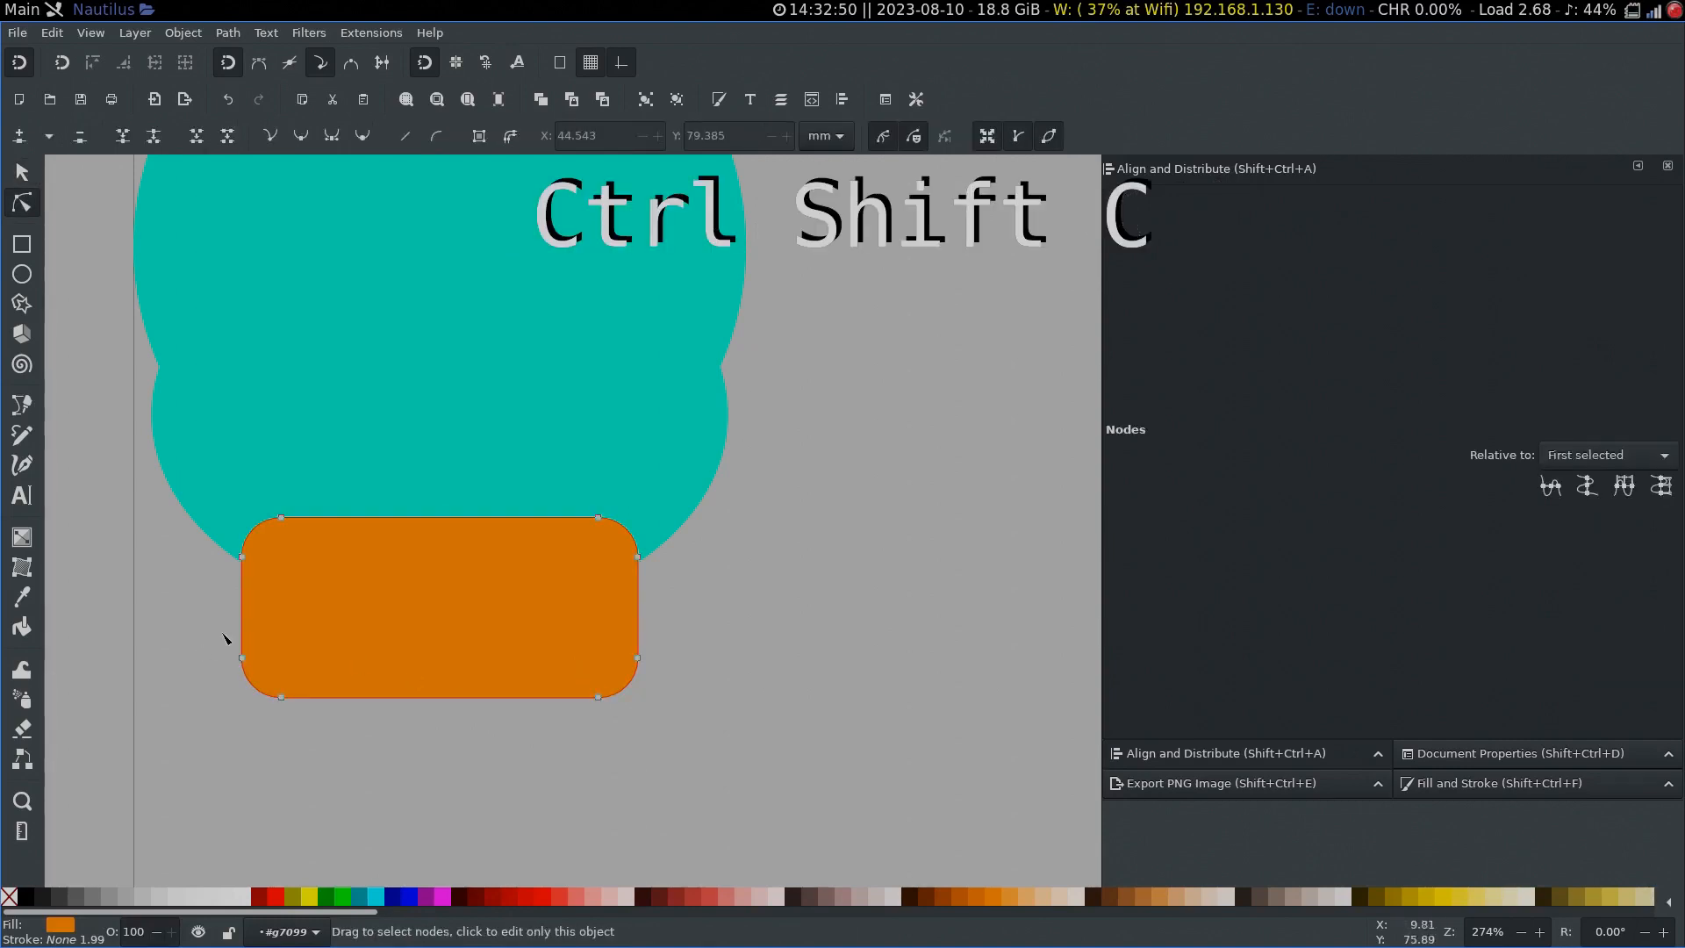
Step: Taper the orange path by scaling its four bottom nodes inward symmetrically about their centre
{"action": "left_click_drag", "start_coordinate": [212, 621], "coordinate": [777, 777]}
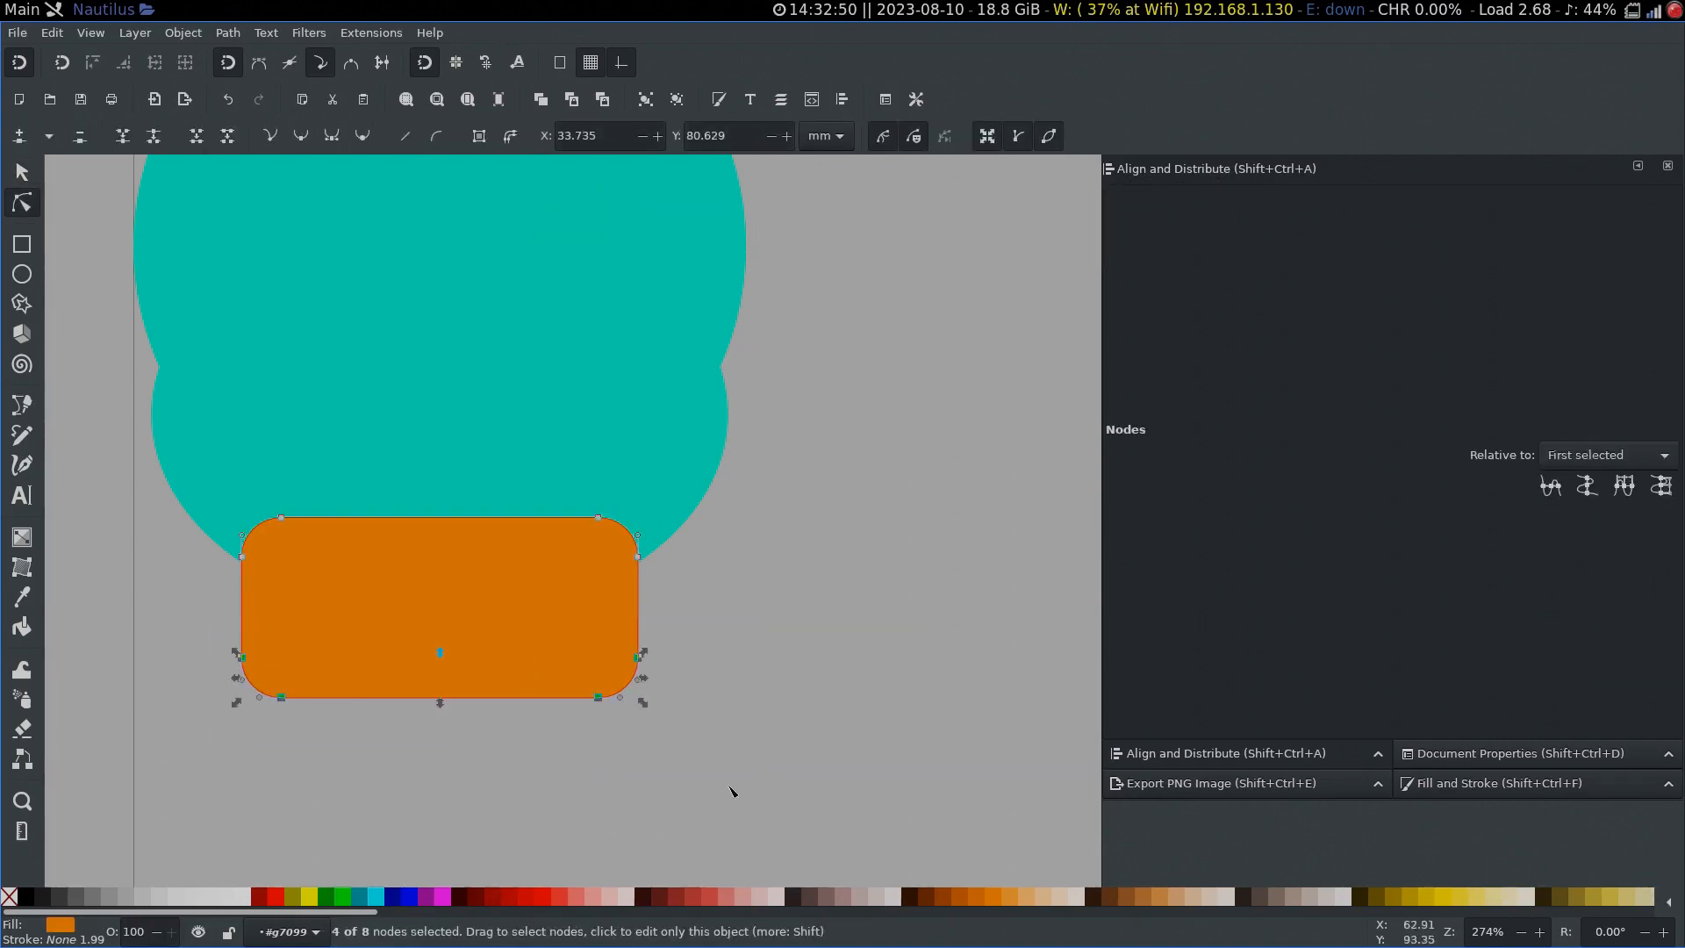
{"action": "left_click", "coordinate": [686, 737]}
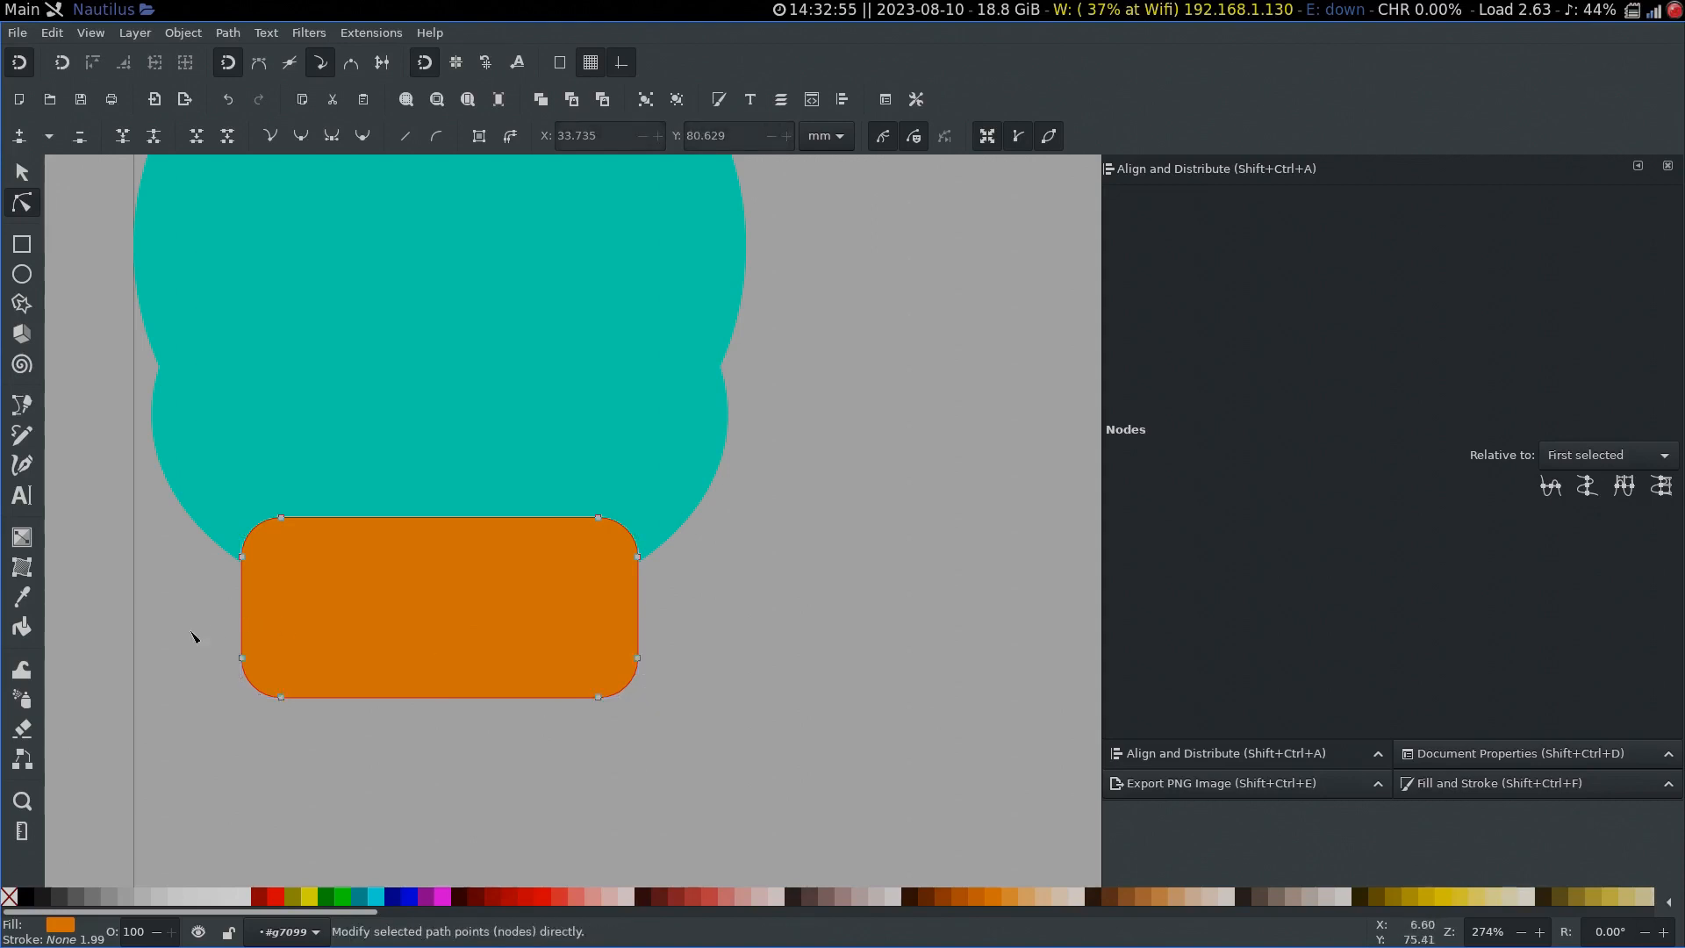
{"action": "left_click_drag", "start_coordinate": [160, 610], "coordinate": [858, 840]}
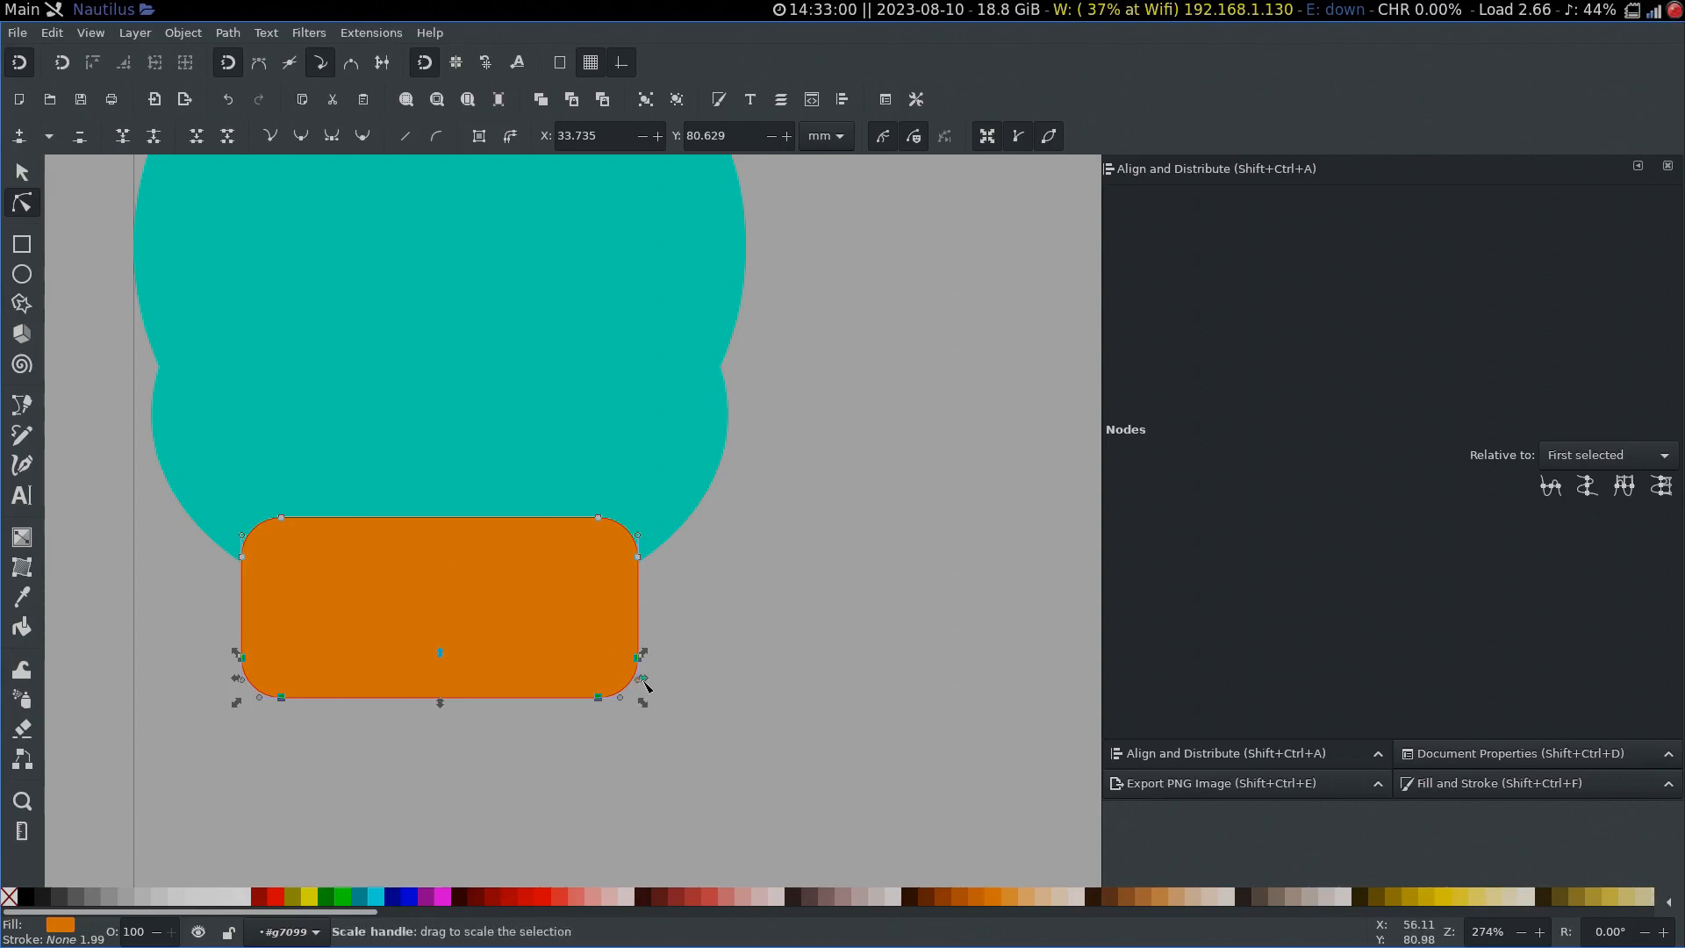
{"action": "key", "text": "shift"}
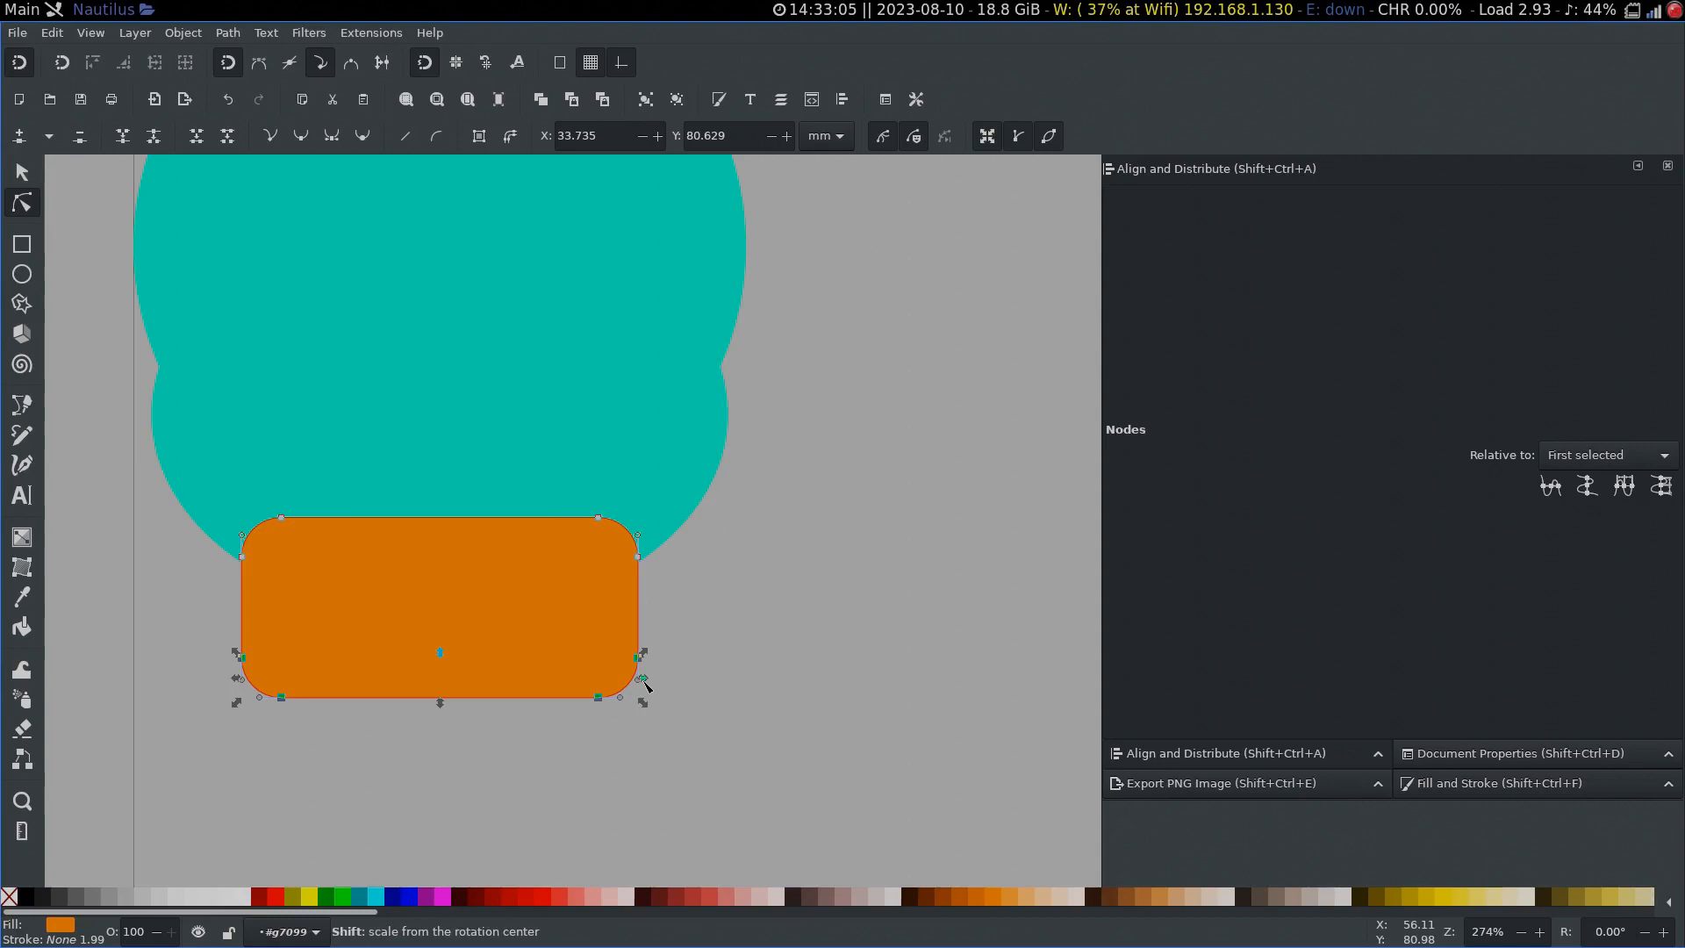
{"action": "left_click_drag", "start_coordinate": [643, 687], "coordinate": [789, 706]}
{"action": "left_click", "coordinate": [681, 660]}
{"action": "key", "text": "s"}
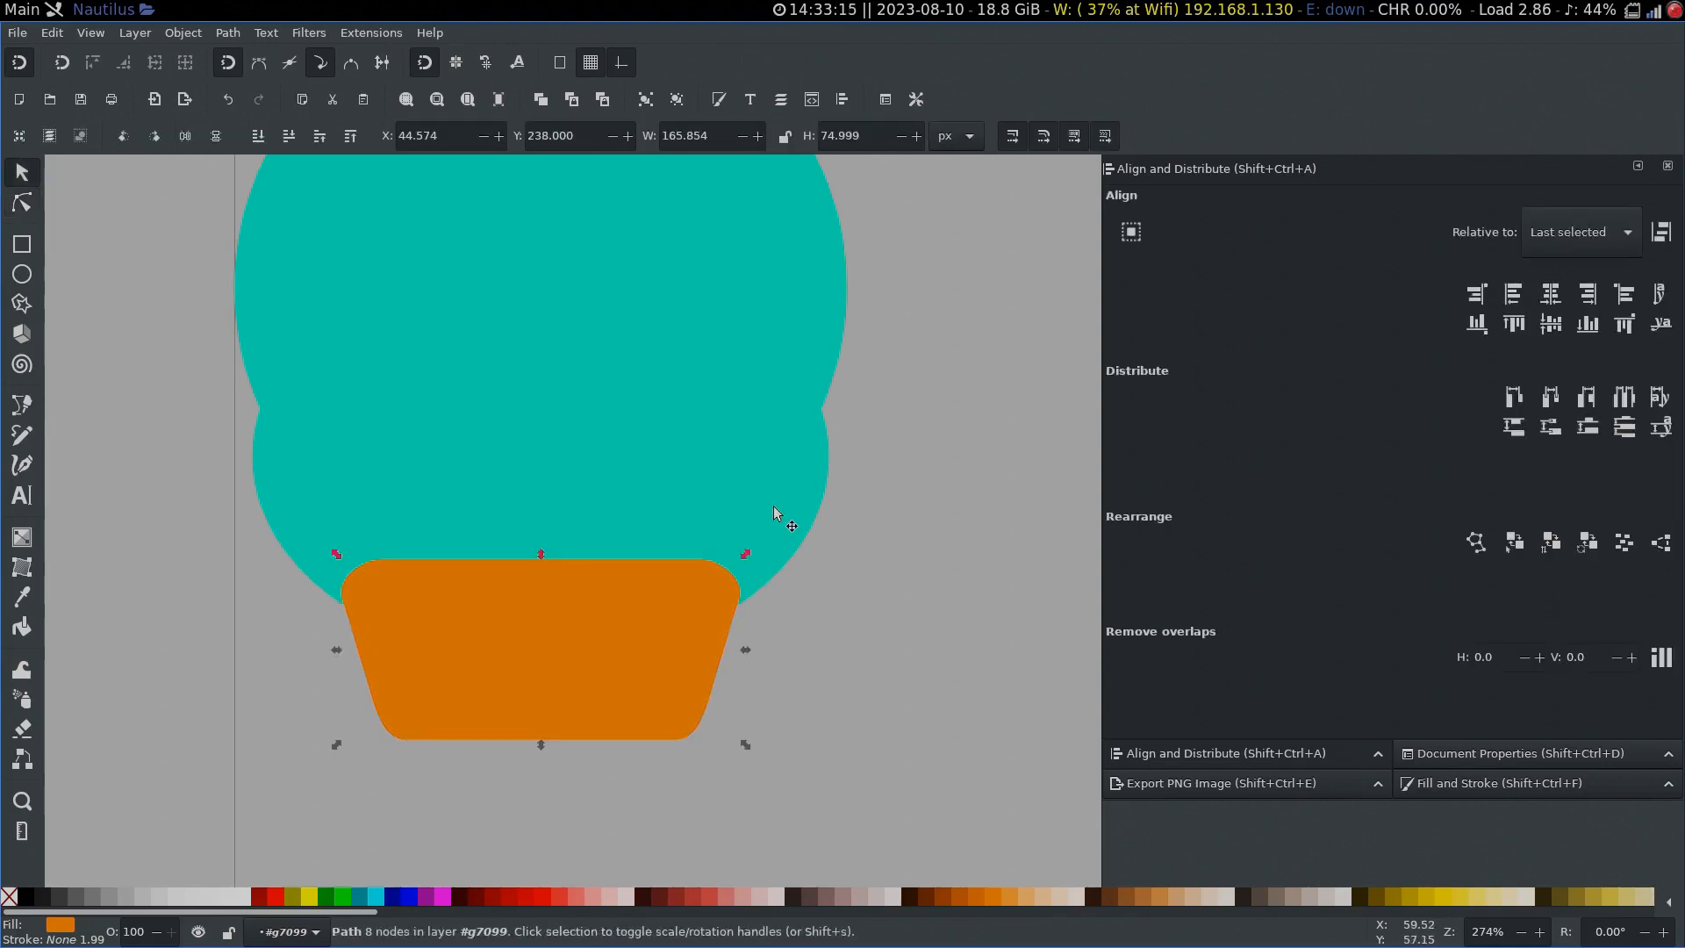
Step: Combine the tapered orange path and the teal shape into one shape with Union
{"action": "left_click", "coordinate": [777, 404], "text": "shift"}
{"action": "key", "text": "ctrl"}
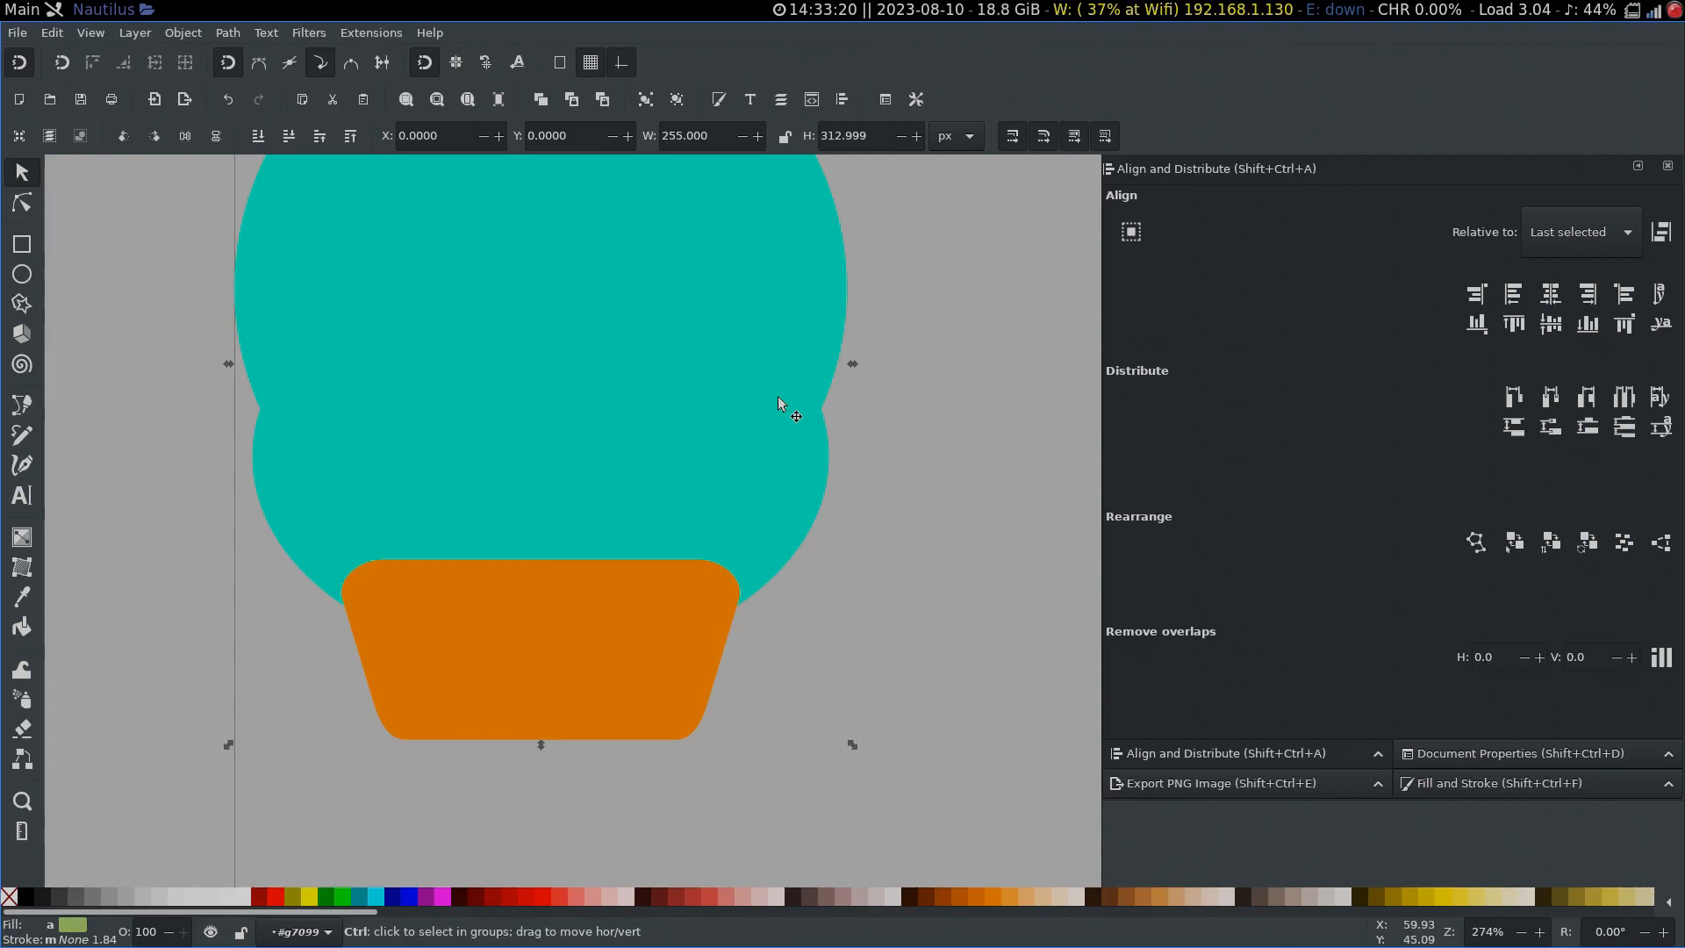
{"action": "key", "text": "ctrl+plus"}
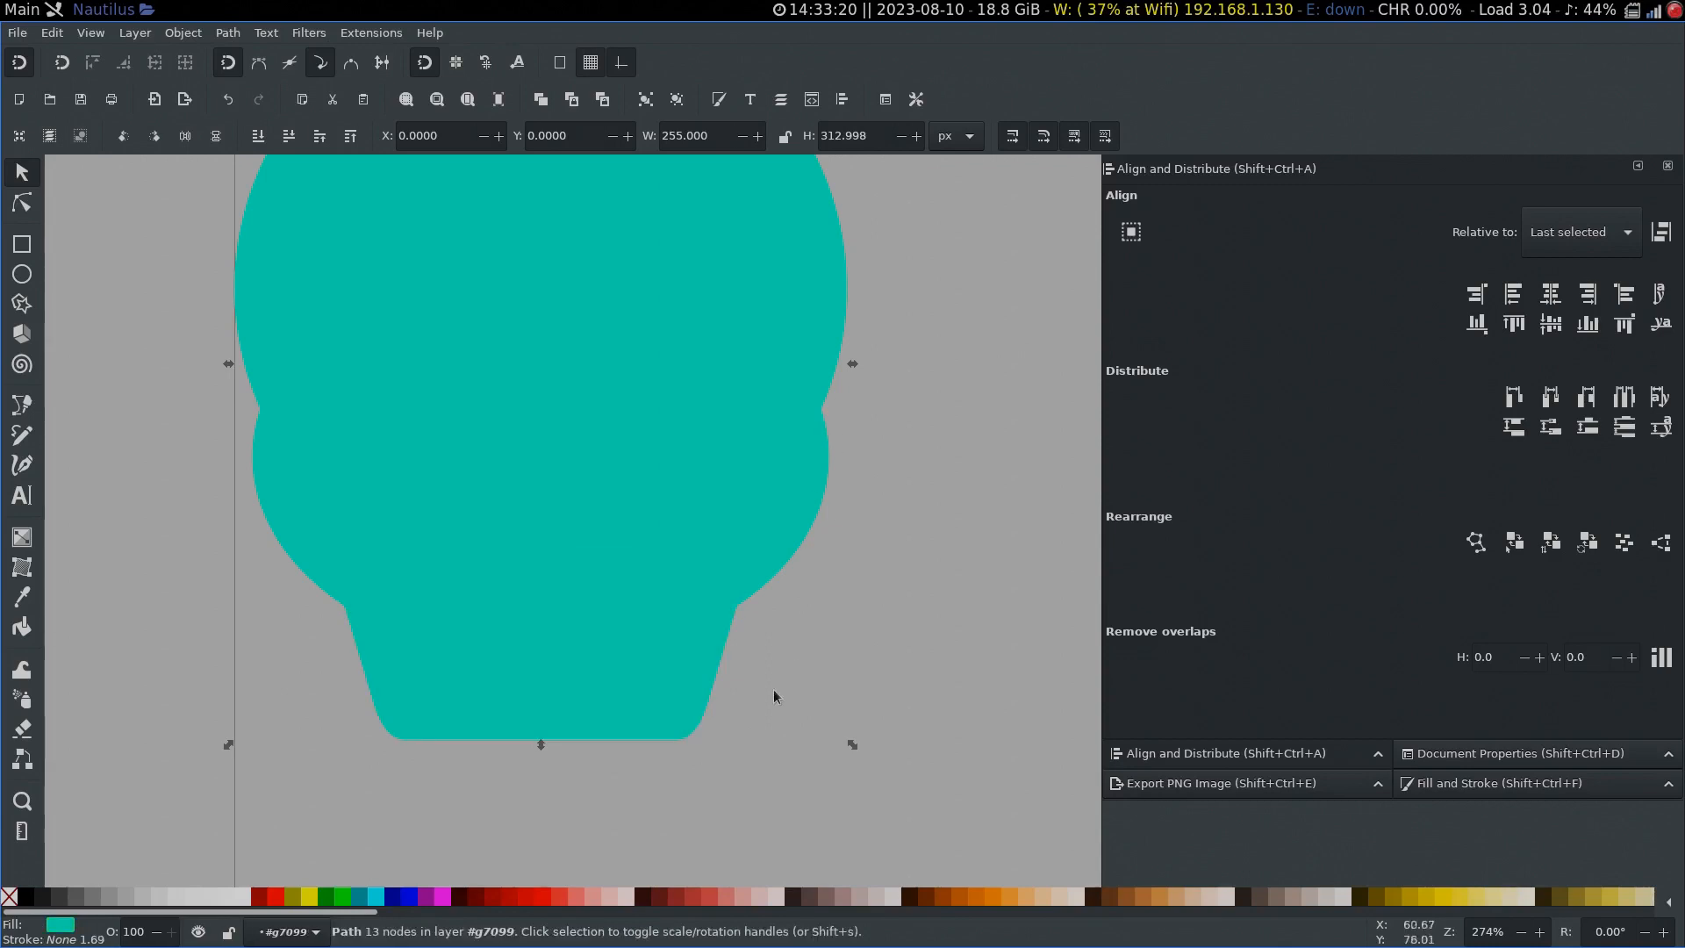
Step: Discard the wide orange ellipse and draw a new one about 68 by 85 px to the right of the teal shape
{"action": "key", "text": "e"}
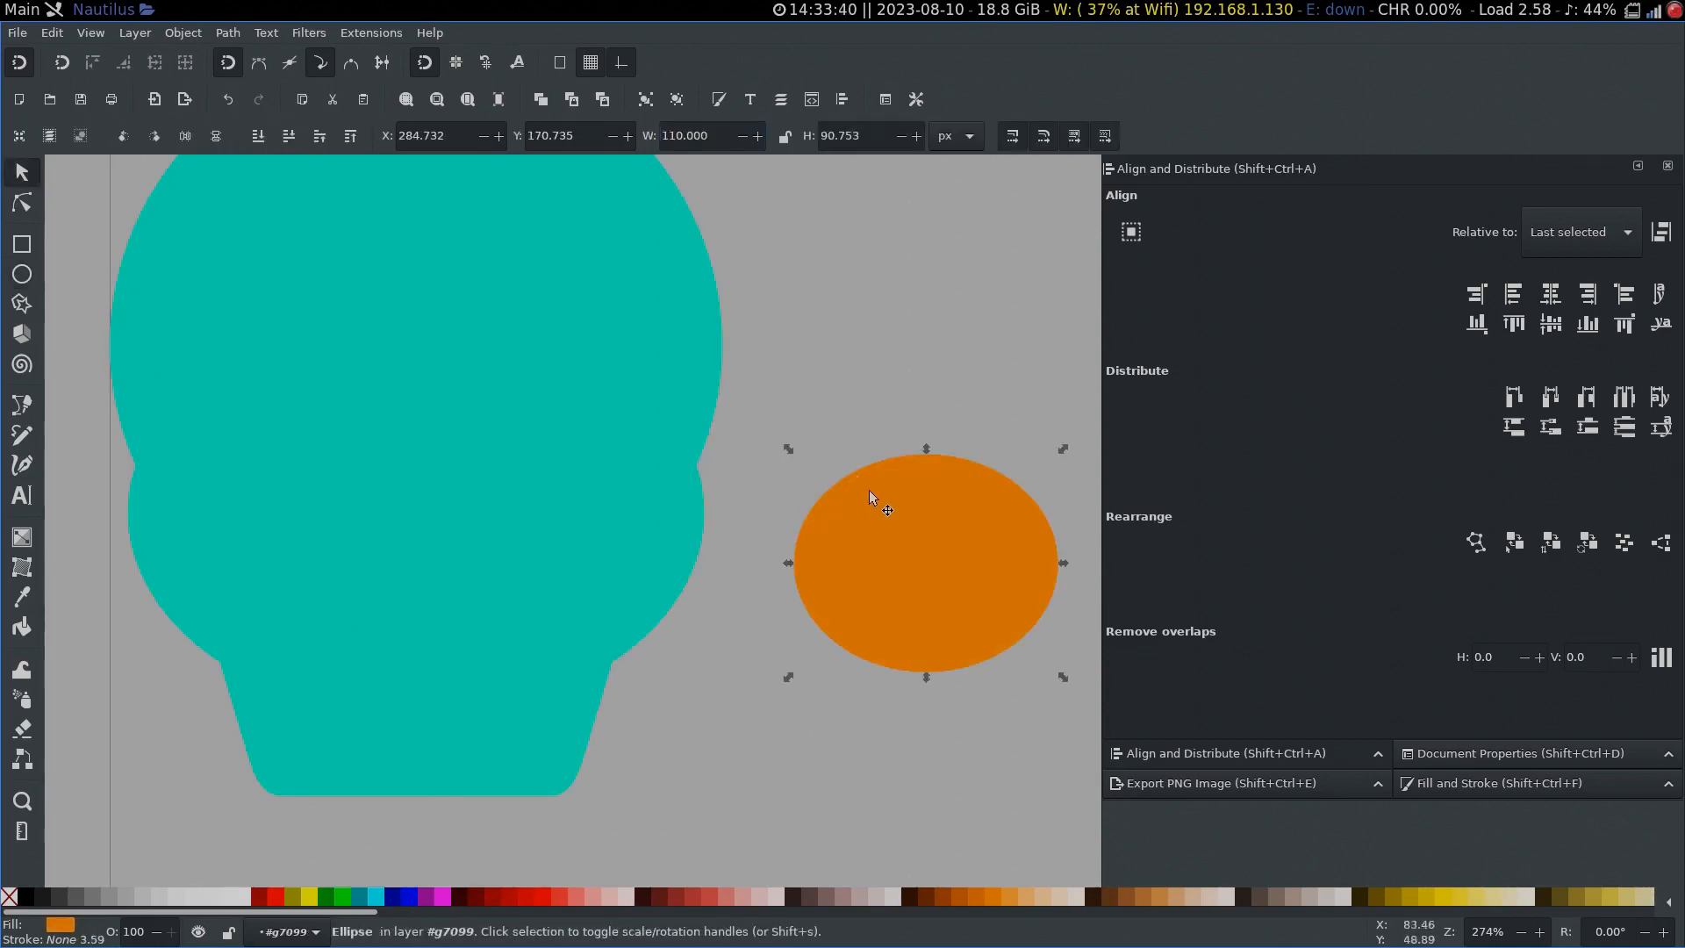
{"action": "key", "text": "Delete"}
{"action": "key", "text": "e"}
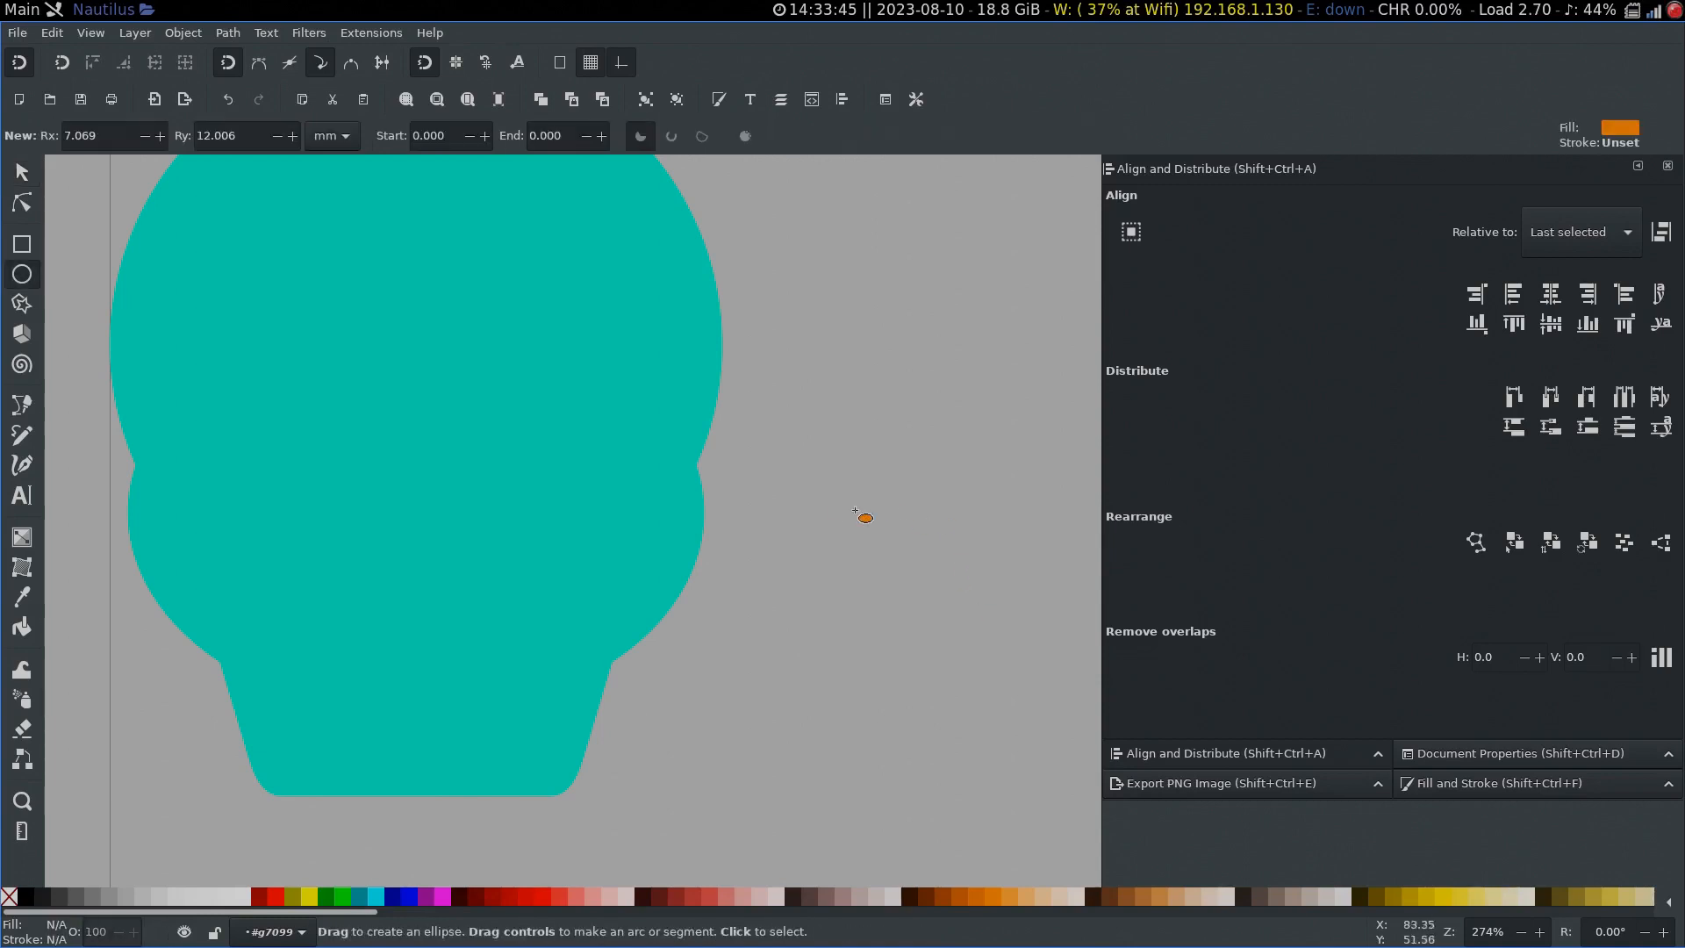
{"action": "left_click_drag", "start_coordinate": [830, 488], "coordinate": [994, 696]}
{"action": "key", "text": "s"}
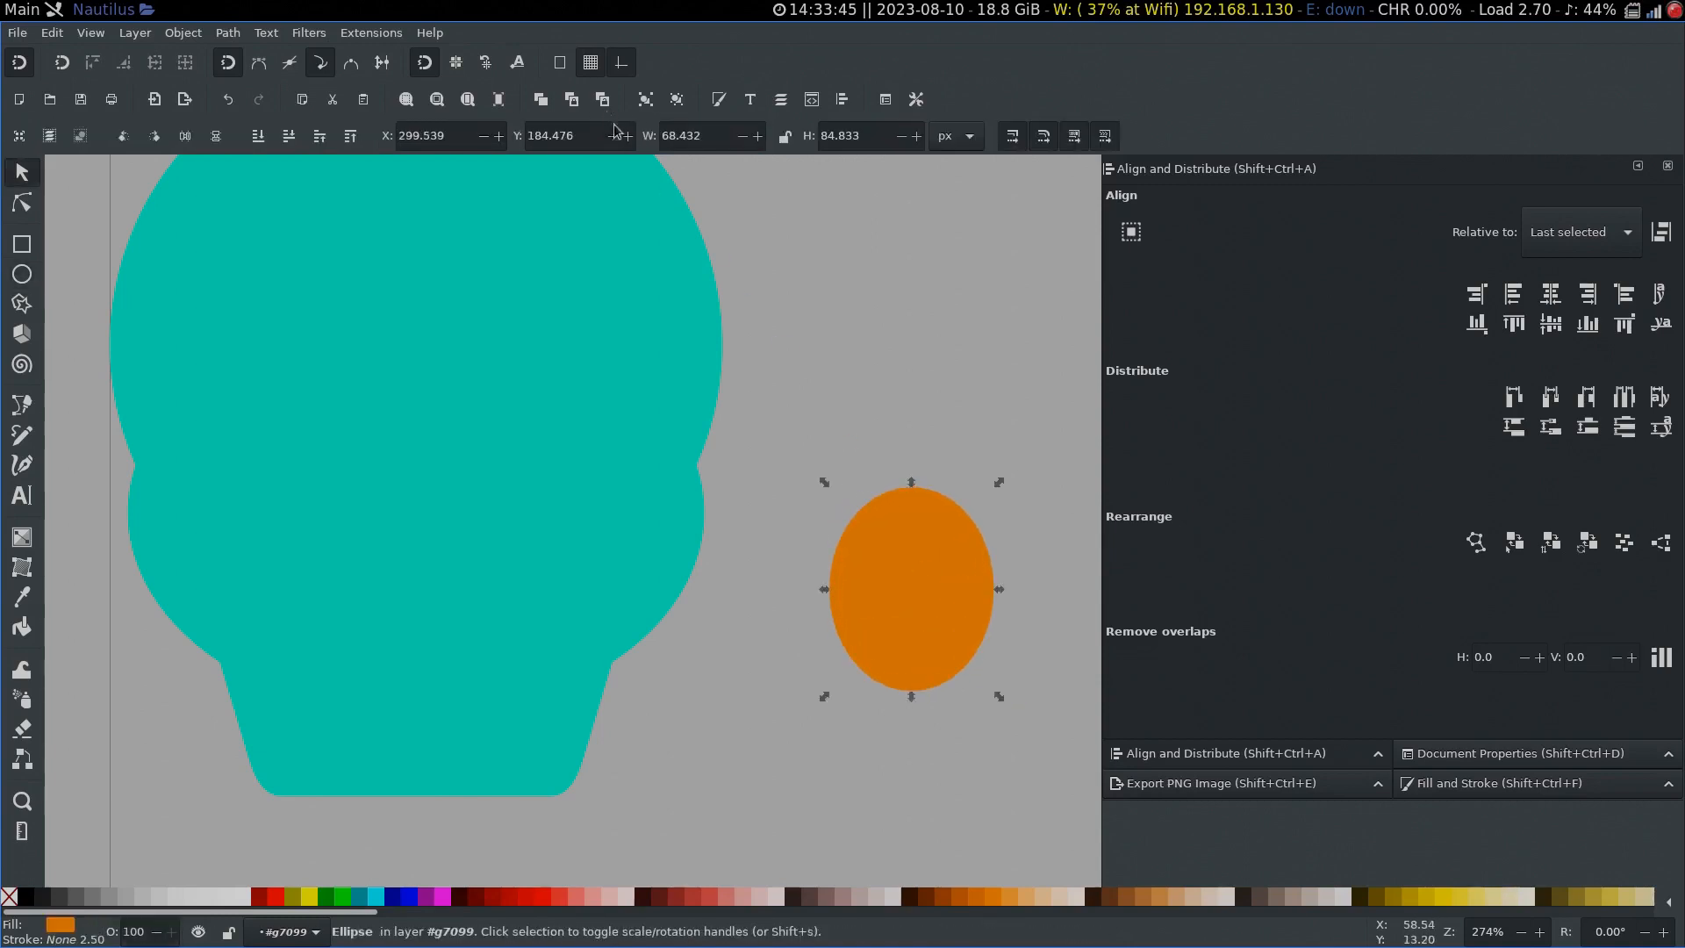
Step: Set the orange ellipse's width to 30 px and save the document
{"action": "triple_click", "coordinate": [713, 147]}
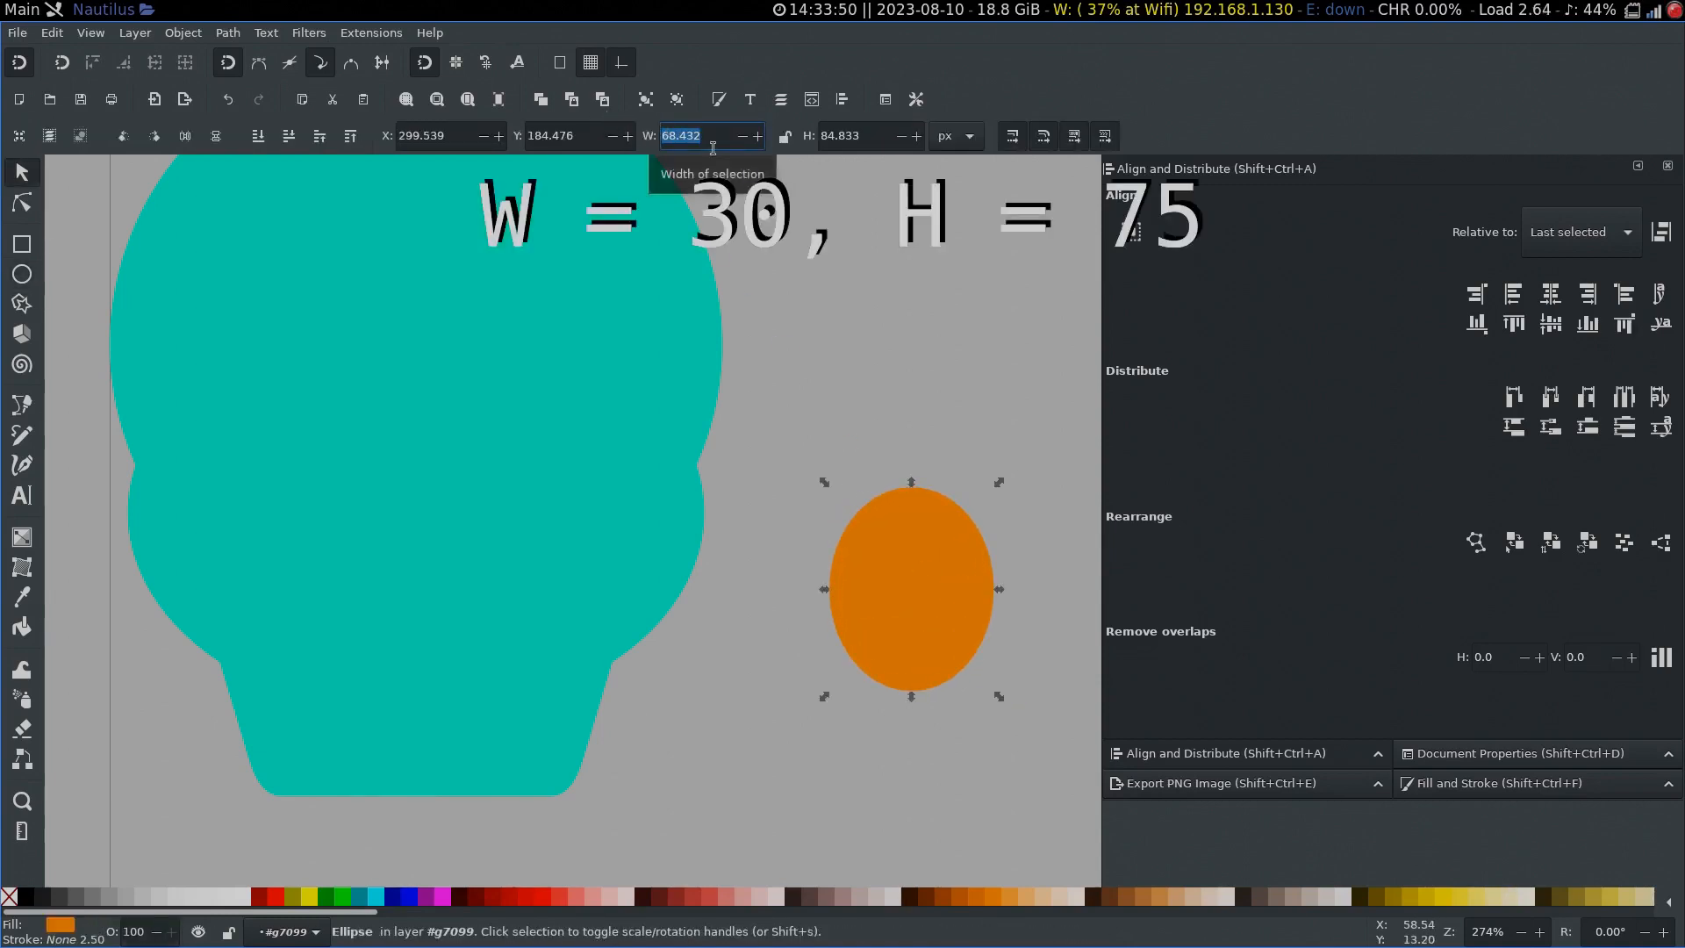
{"action": "type", "text": "30"}
{"action": "key", "text": "Return"}
{"action": "left_click", "coordinate": [877, 138]}
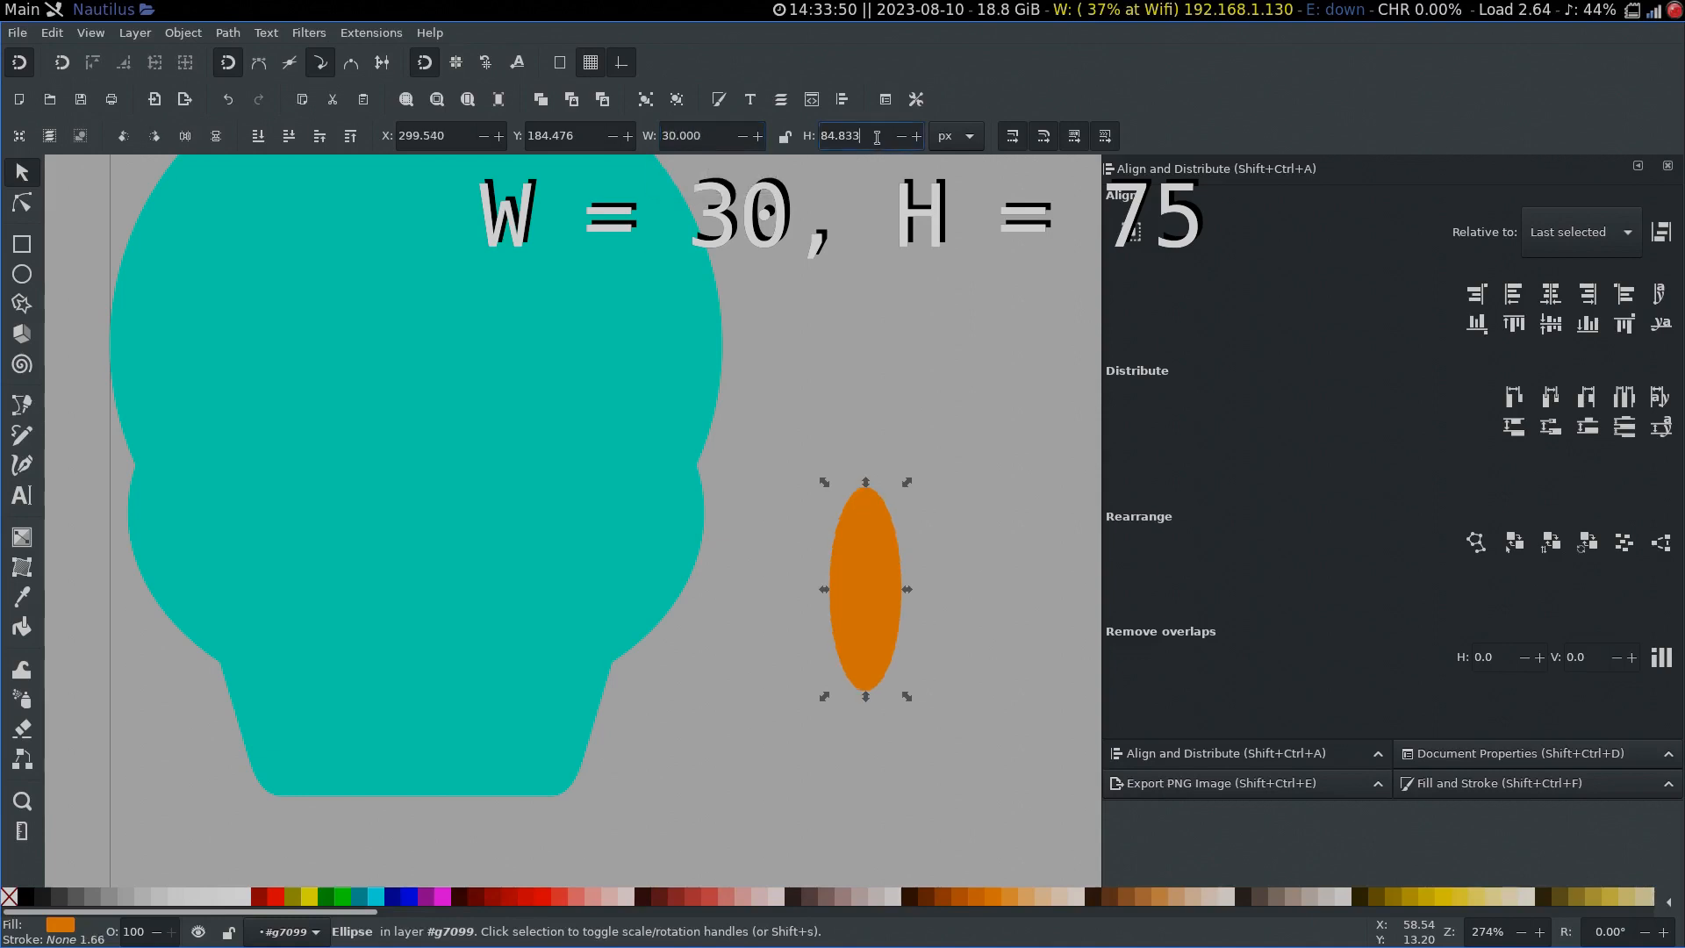
{"action": "key", "text": "ctrl+s"}
Step: Switch the measurement unit back to px and set the ellipse's height to 75 px
{"action": "left_click", "coordinate": [952, 136]}
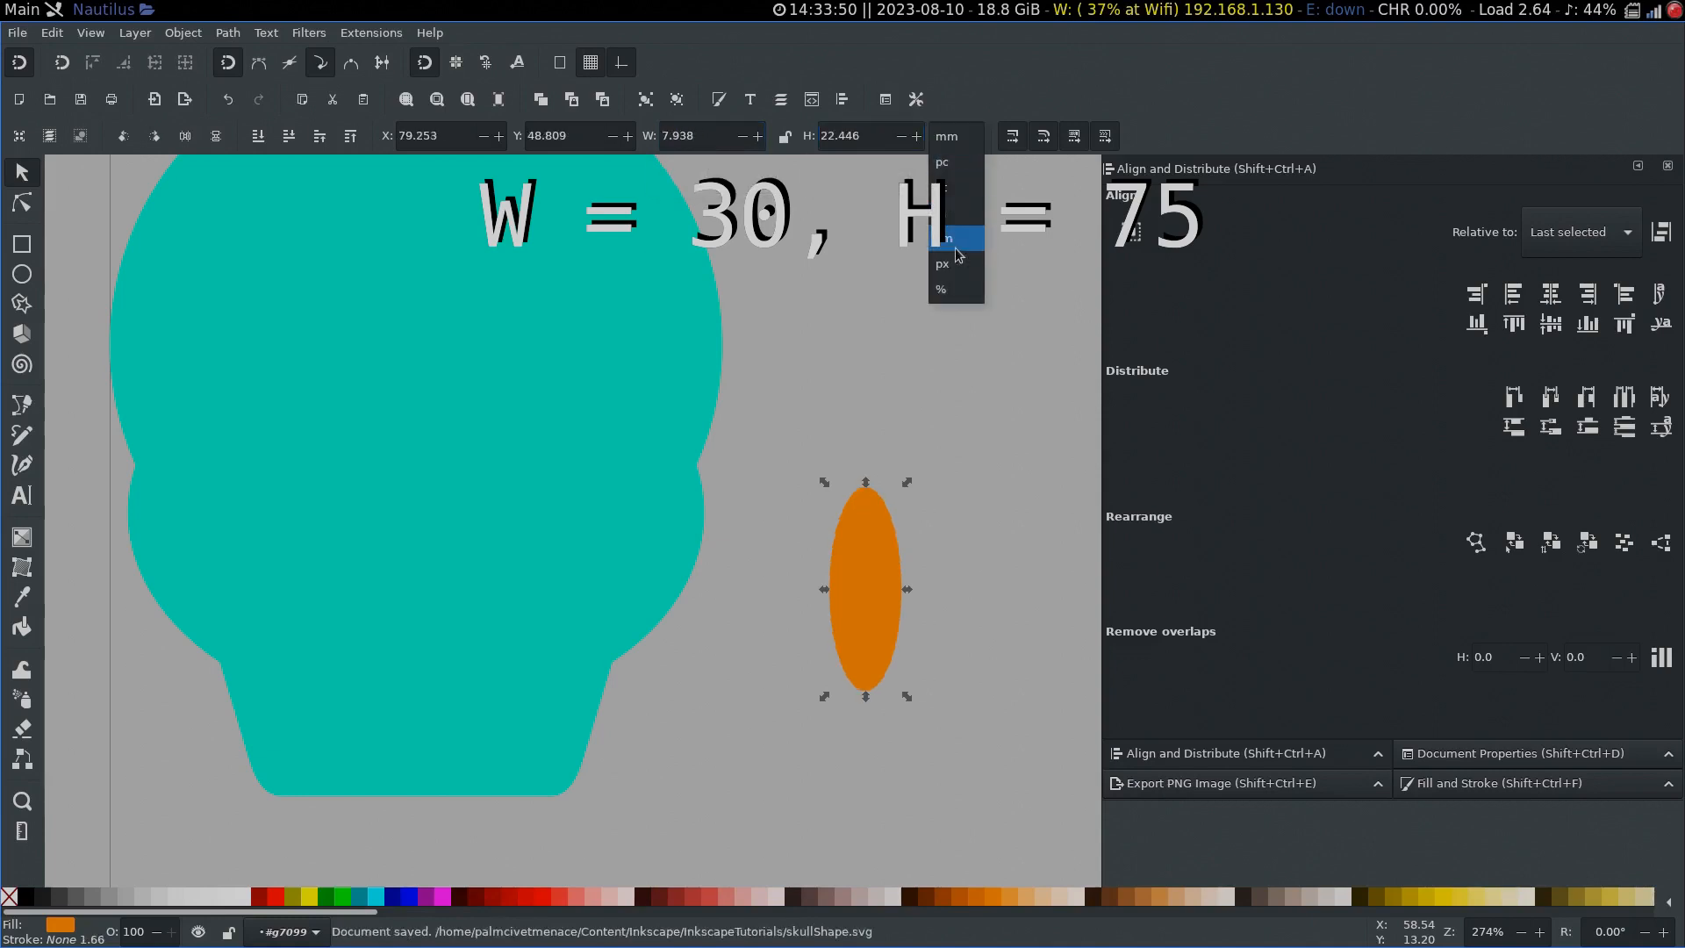
{"action": "left_click", "coordinate": [952, 263]}
{"action": "left_click", "coordinate": [842, 136]}
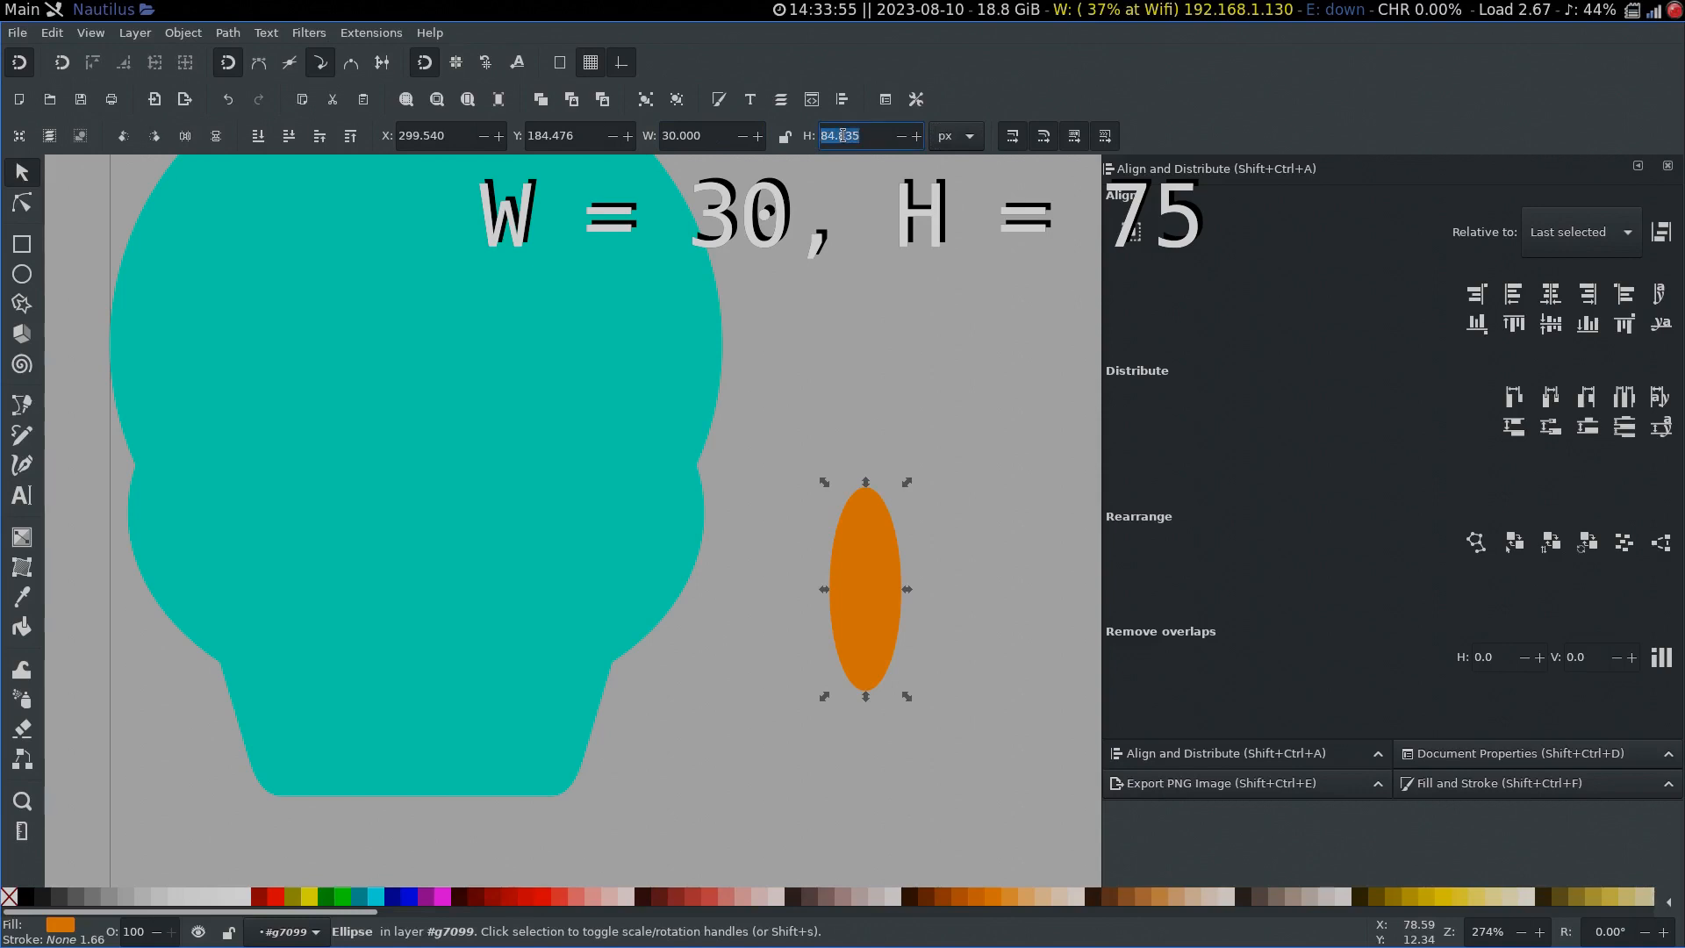
{"action": "type", "text": "75"}
{"action": "key", "text": "Return"}
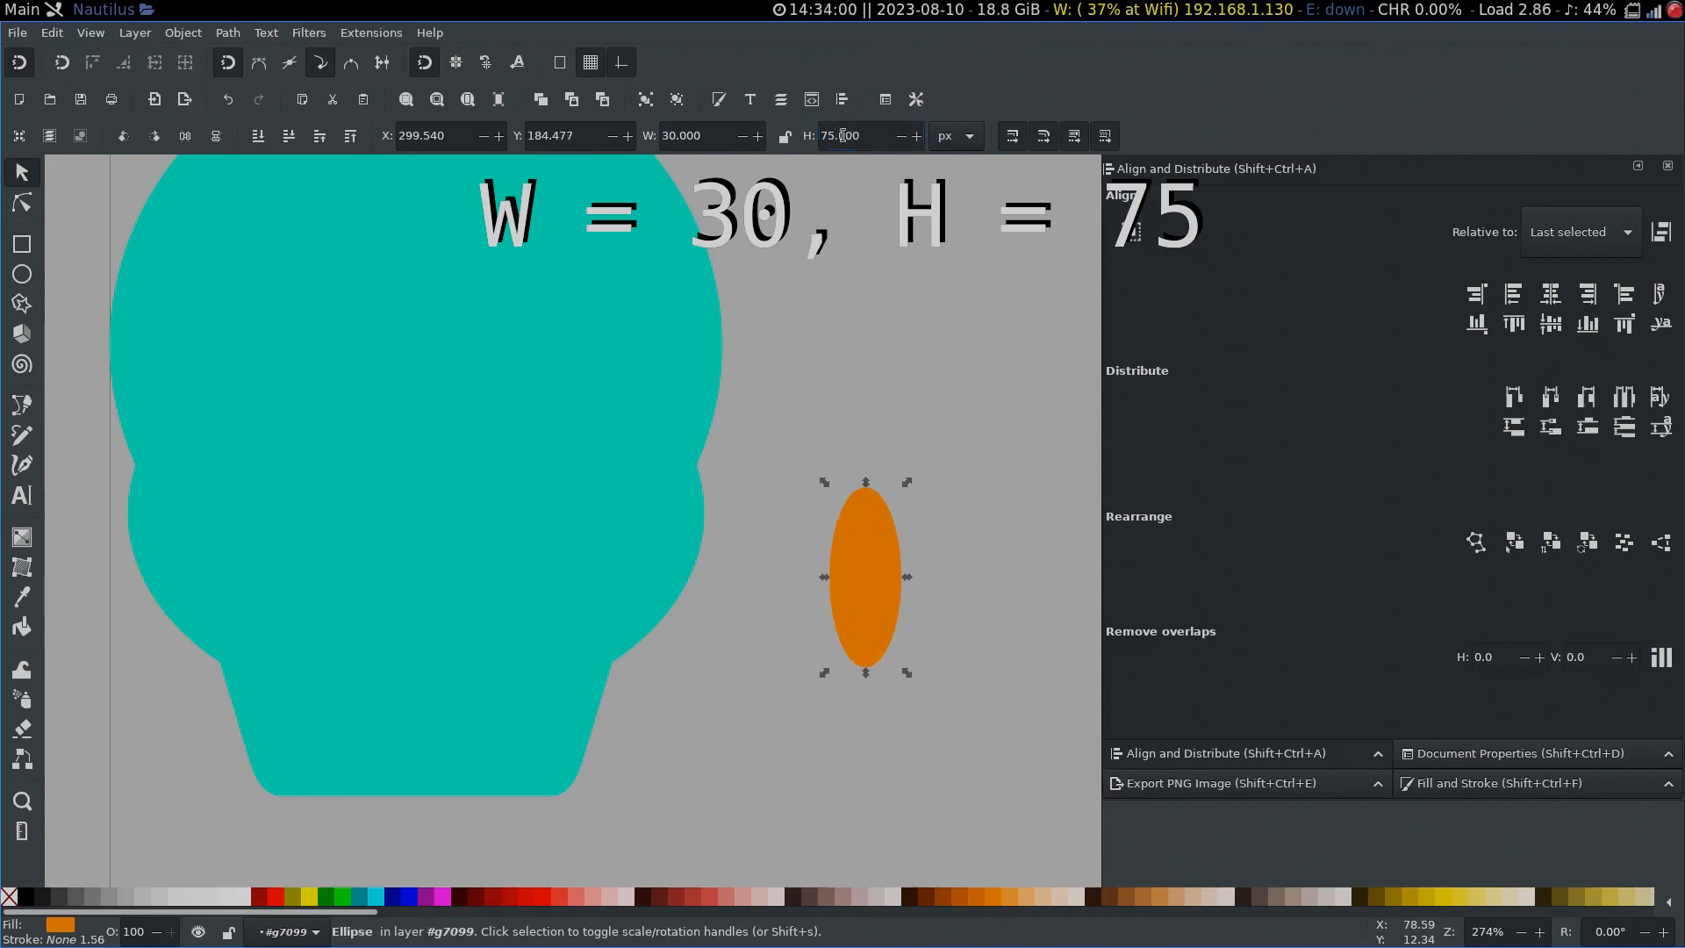
Step: Move the ellipse across the teal shape's bottom edge to about X 81, Y 268 px, and place a duplicate about 58 px to its right
{"action": "left_click", "coordinate": [1048, 578]}
{"action": "left_click", "coordinate": [866, 581]}
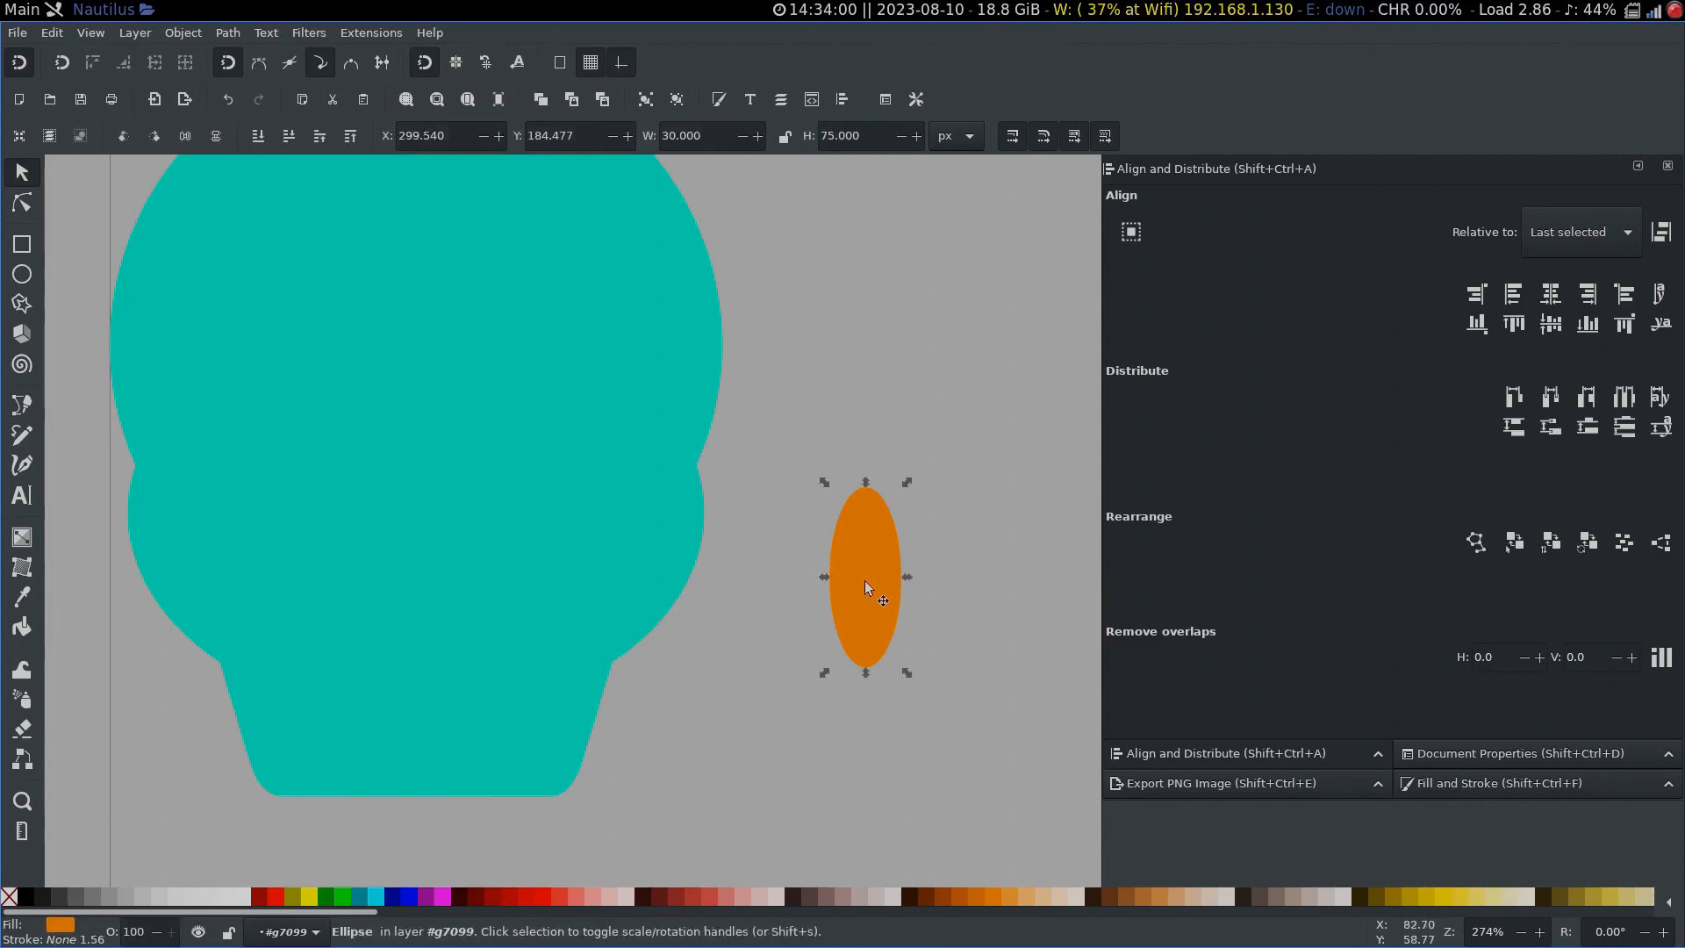
{"action": "left_click_drag", "start_coordinate": [864, 583], "coordinate": [499, 707]}
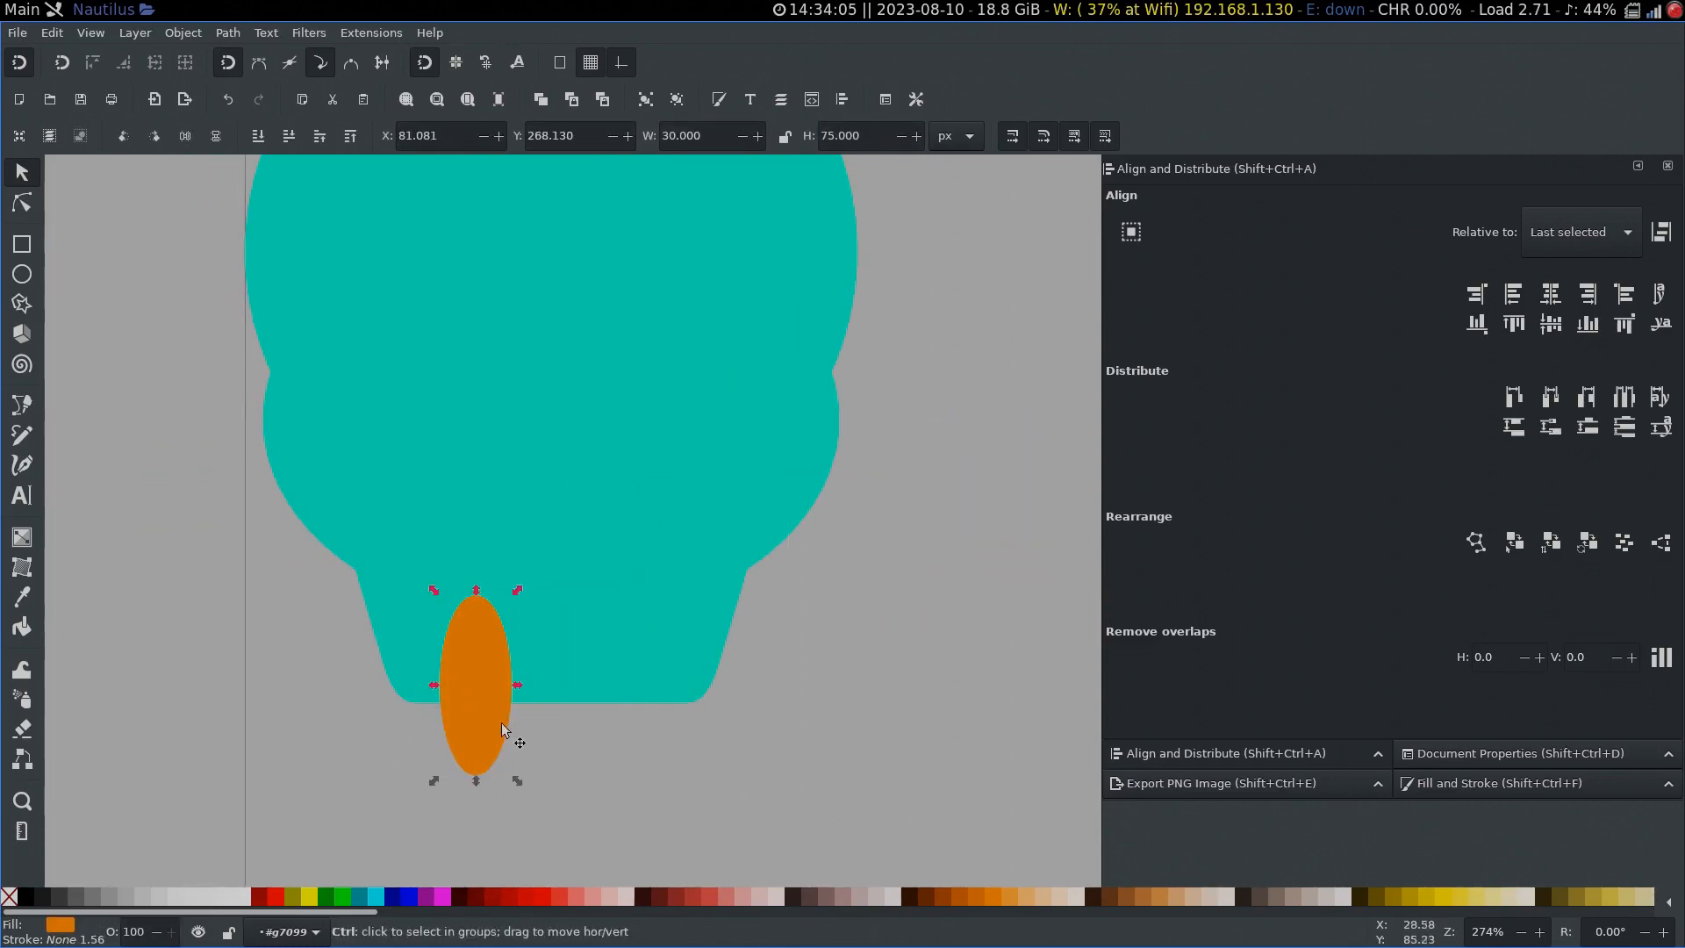
{"action": "key", "text": "ctrl+d"}
{"action": "left_click_drag", "start_coordinate": [473, 692], "coordinate": [623, 716]}
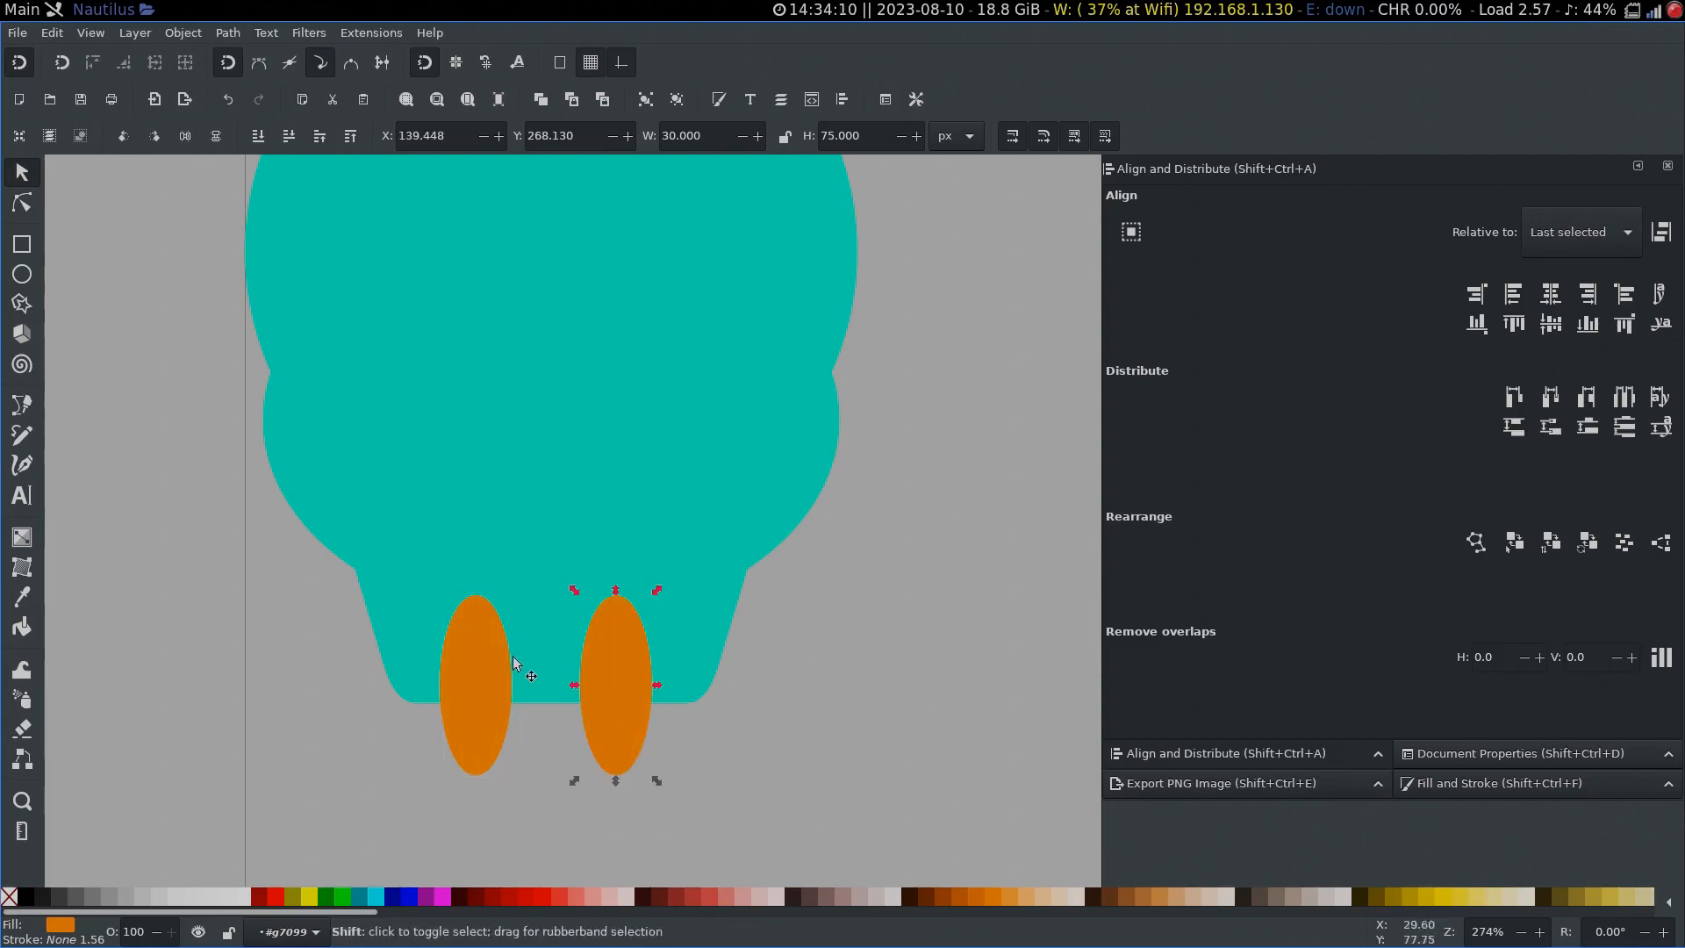
Step: Combine the two orange ellipses into a single path with Union
{"action": "left_click", "coordinate": [488, 667], "text": "shift"}
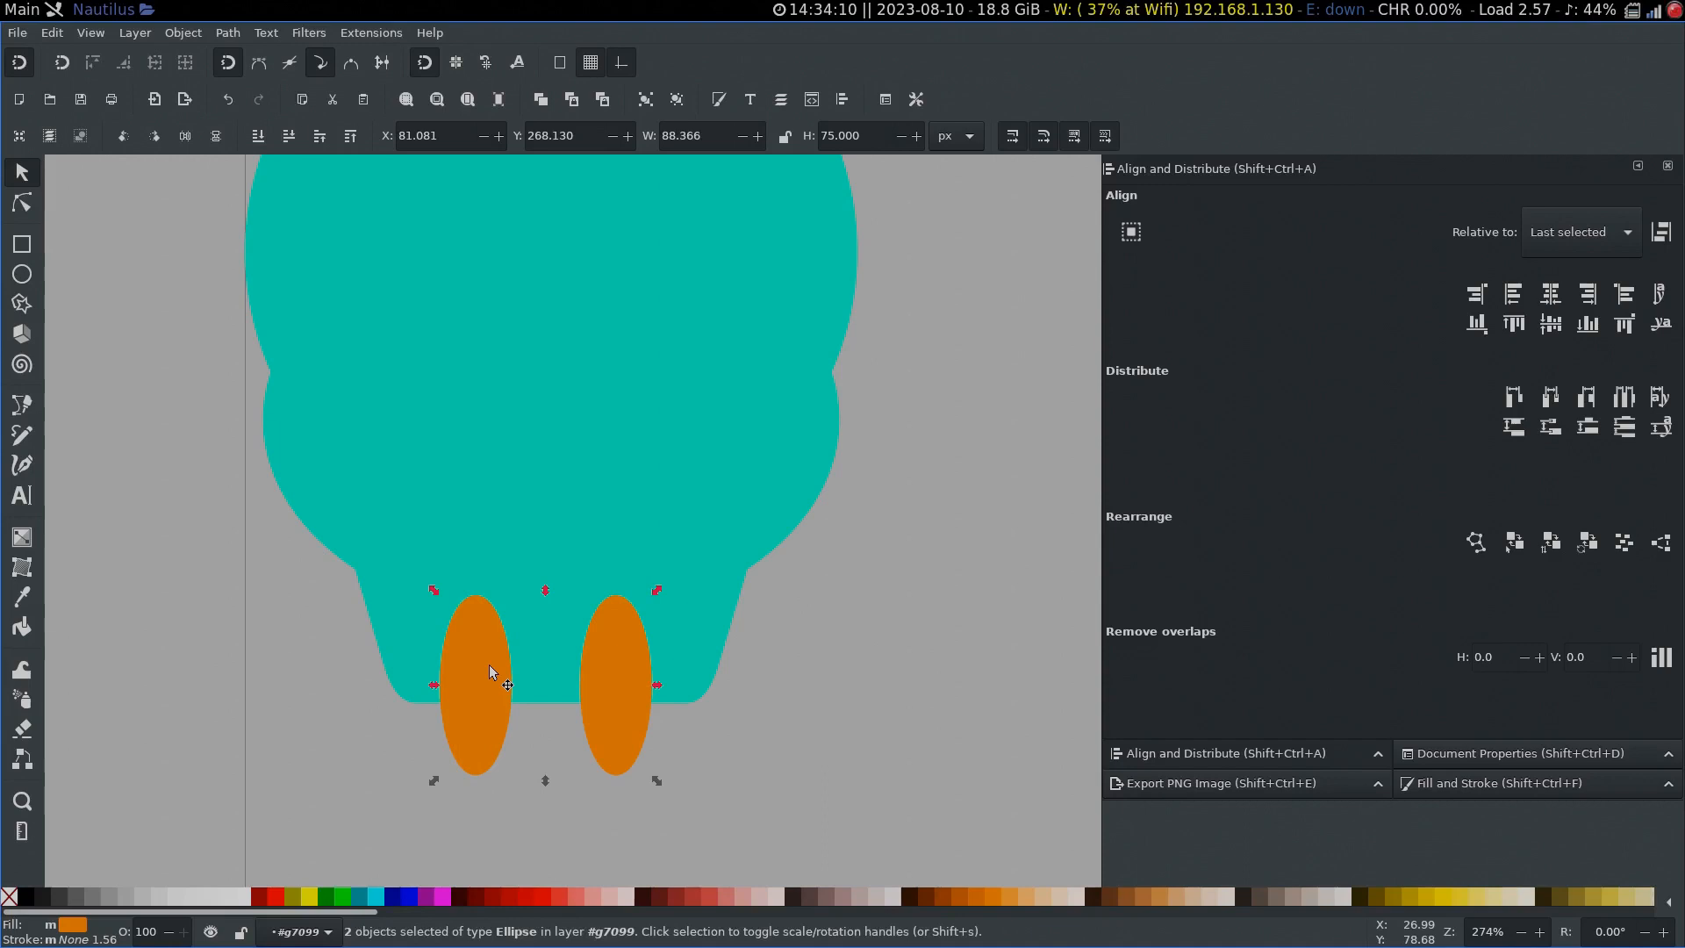
{"action": "key", "text": "ctrl+plus"}
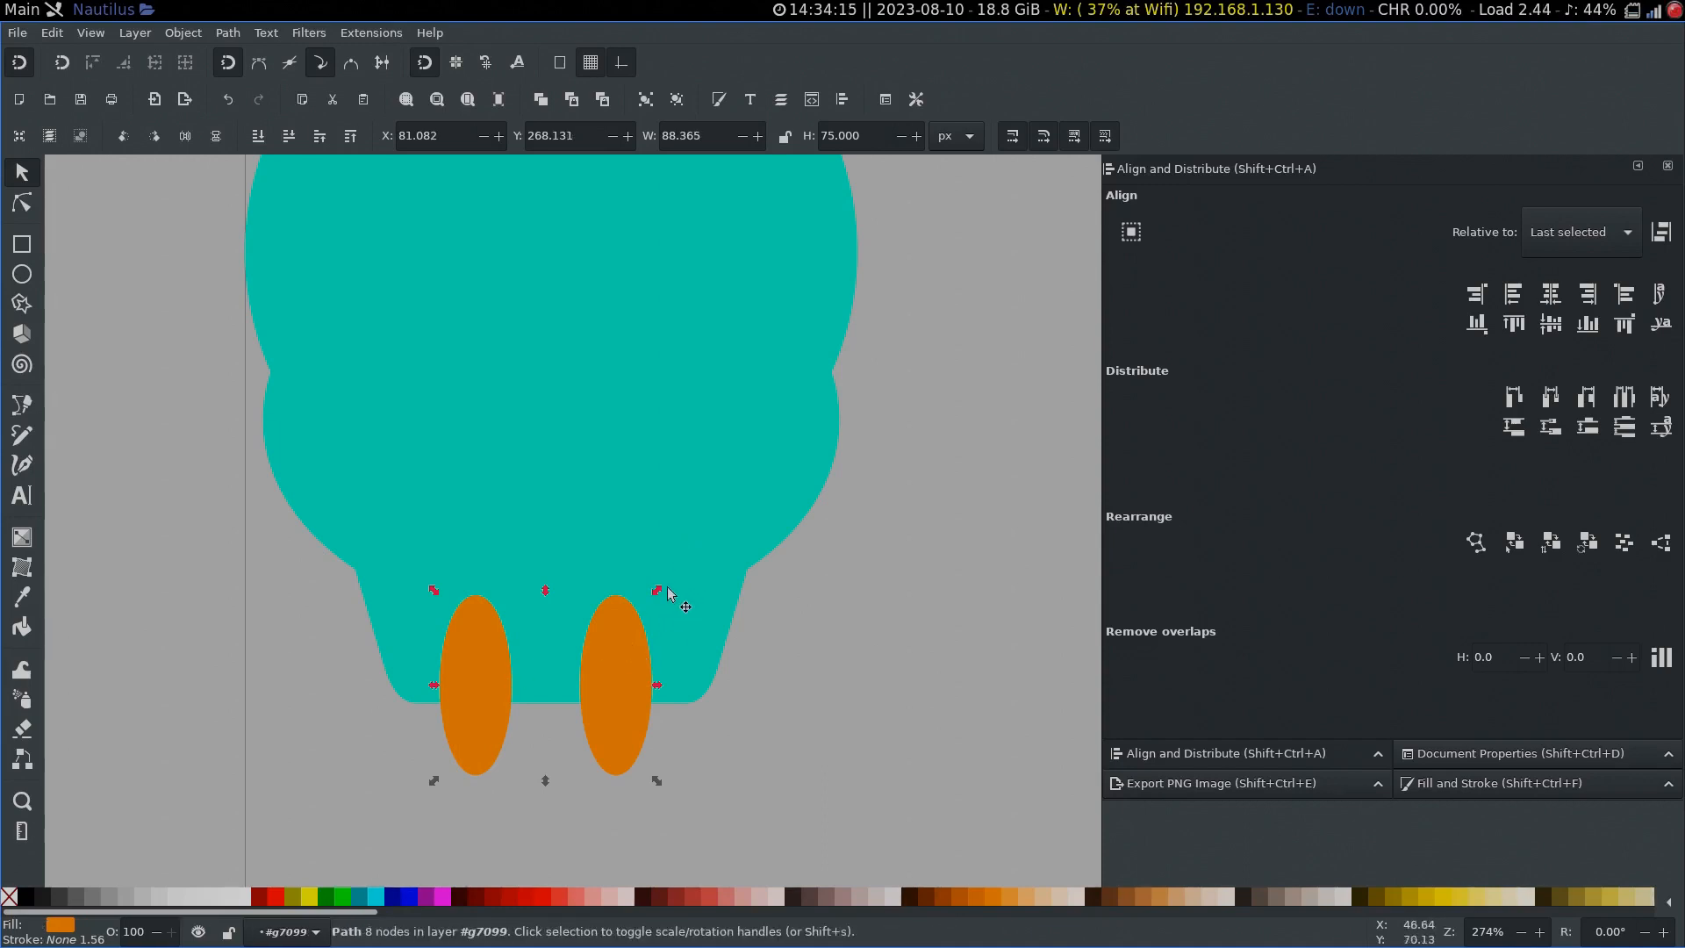
{"action": "left_click", "coordinate": [704, 430]}
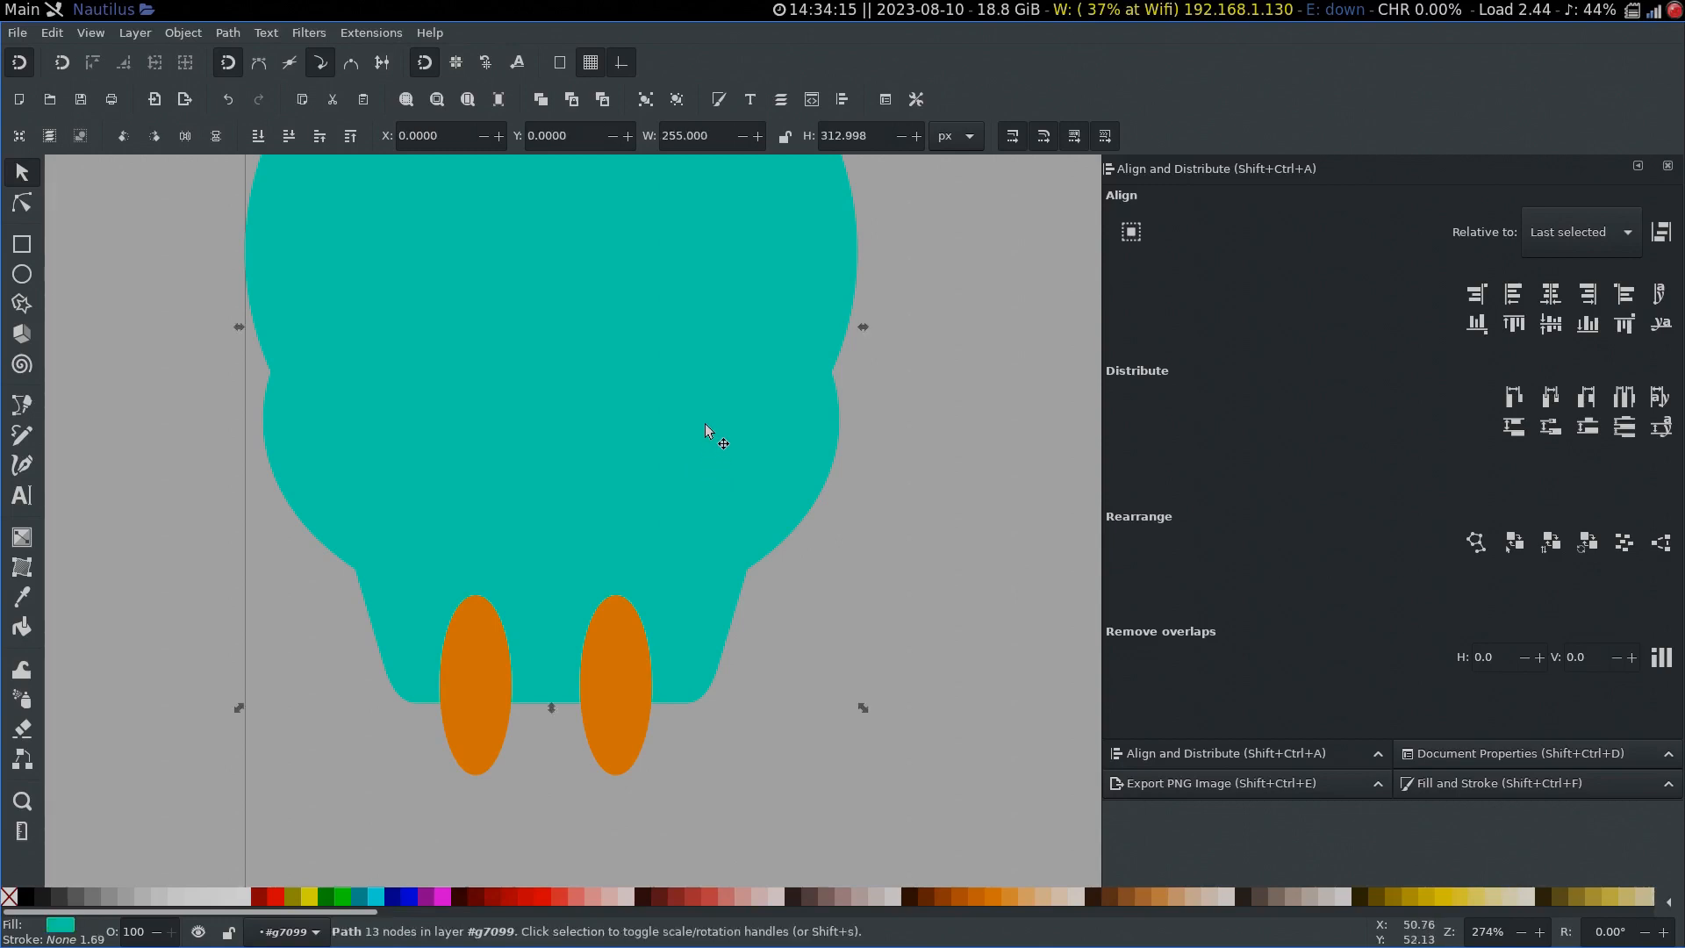
Step: Centre the merged ellipses horizontally on the teal shape and shift them straight down to about Y 273 px
{"action": "left_click", "coordinate": [629, 749]}
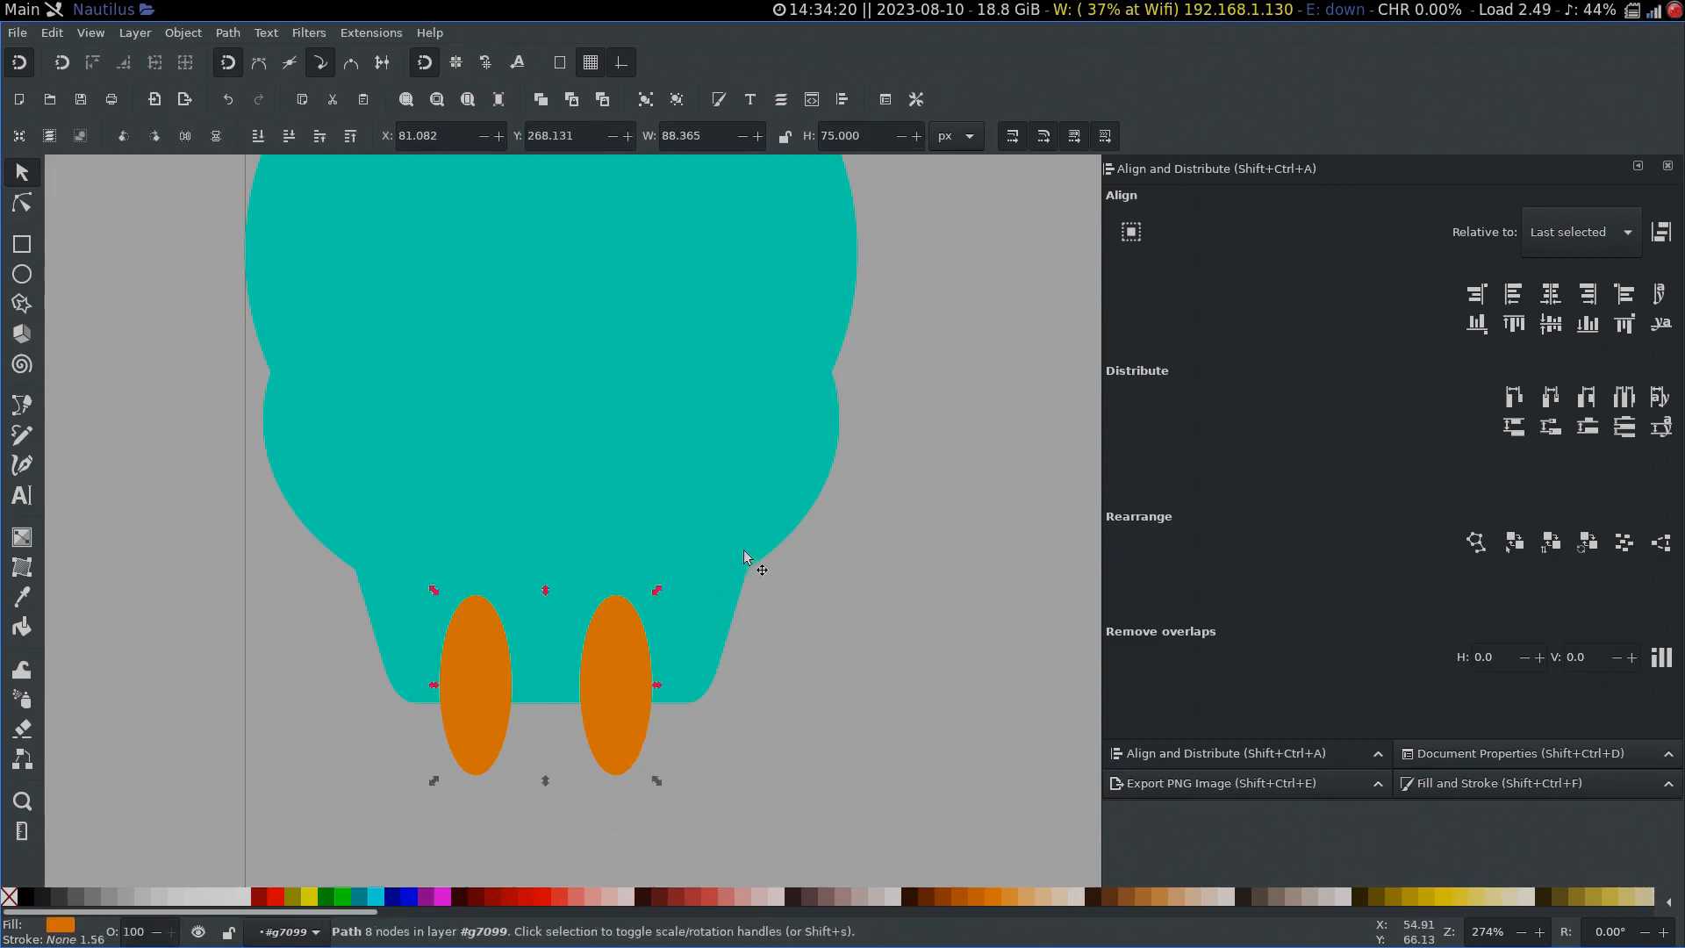
{"action": "left_click", "coordinate": [747, 494], "text": "shift"}
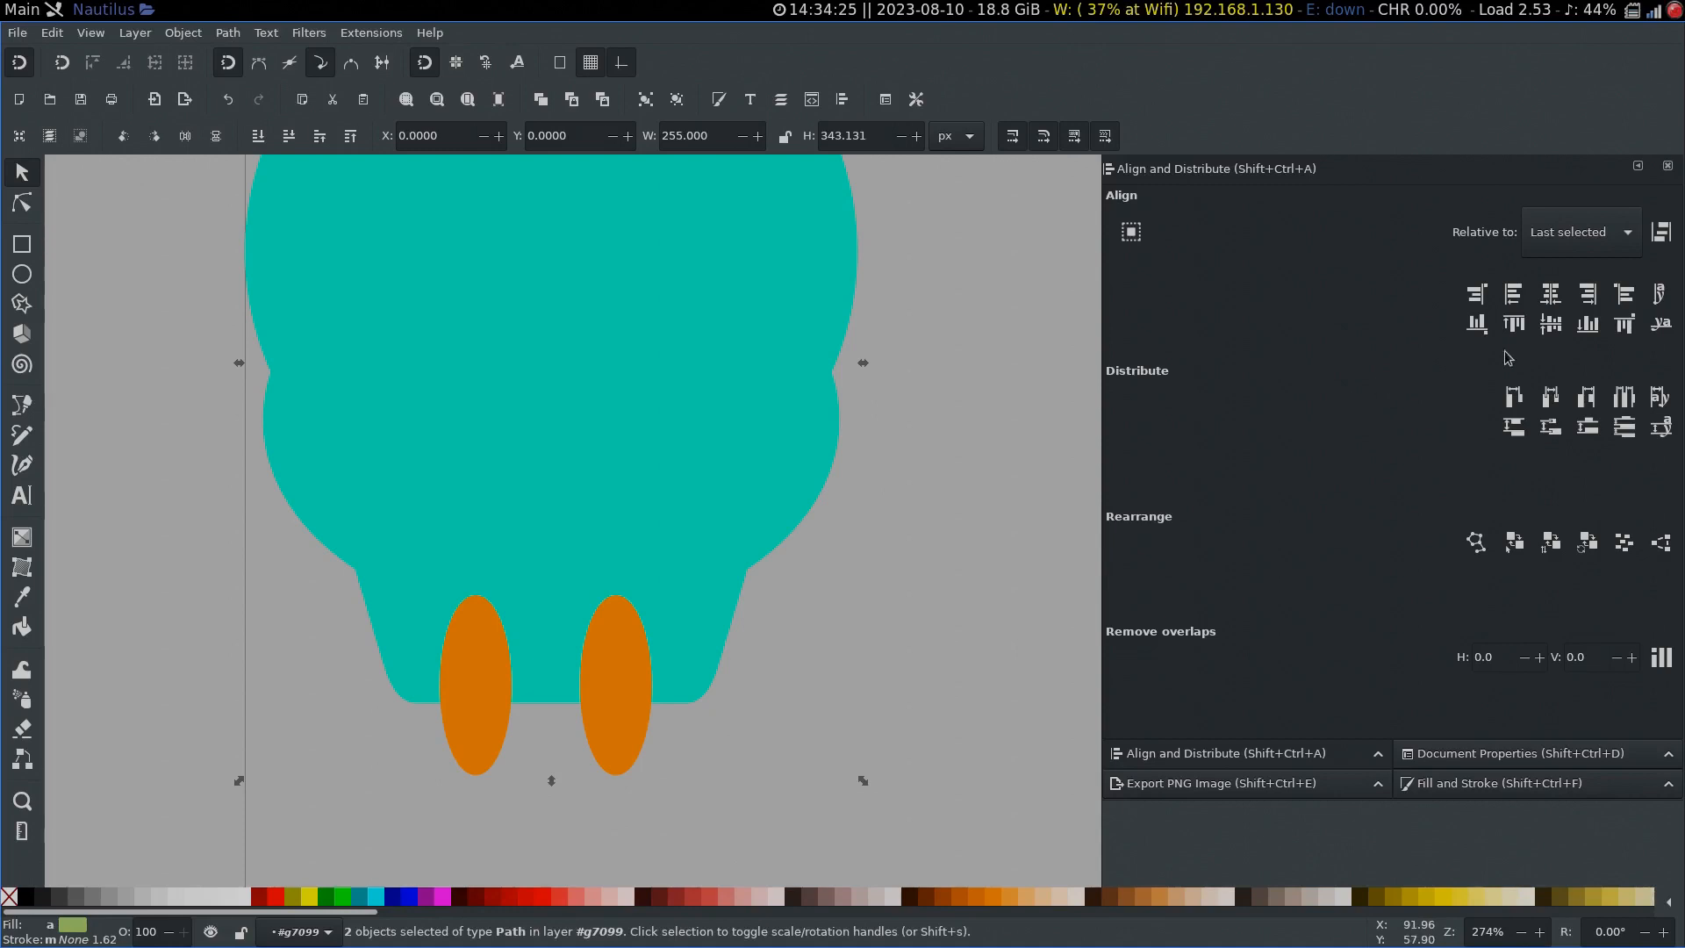
{"action": "left_click", "coordinate": [1551, 293]}
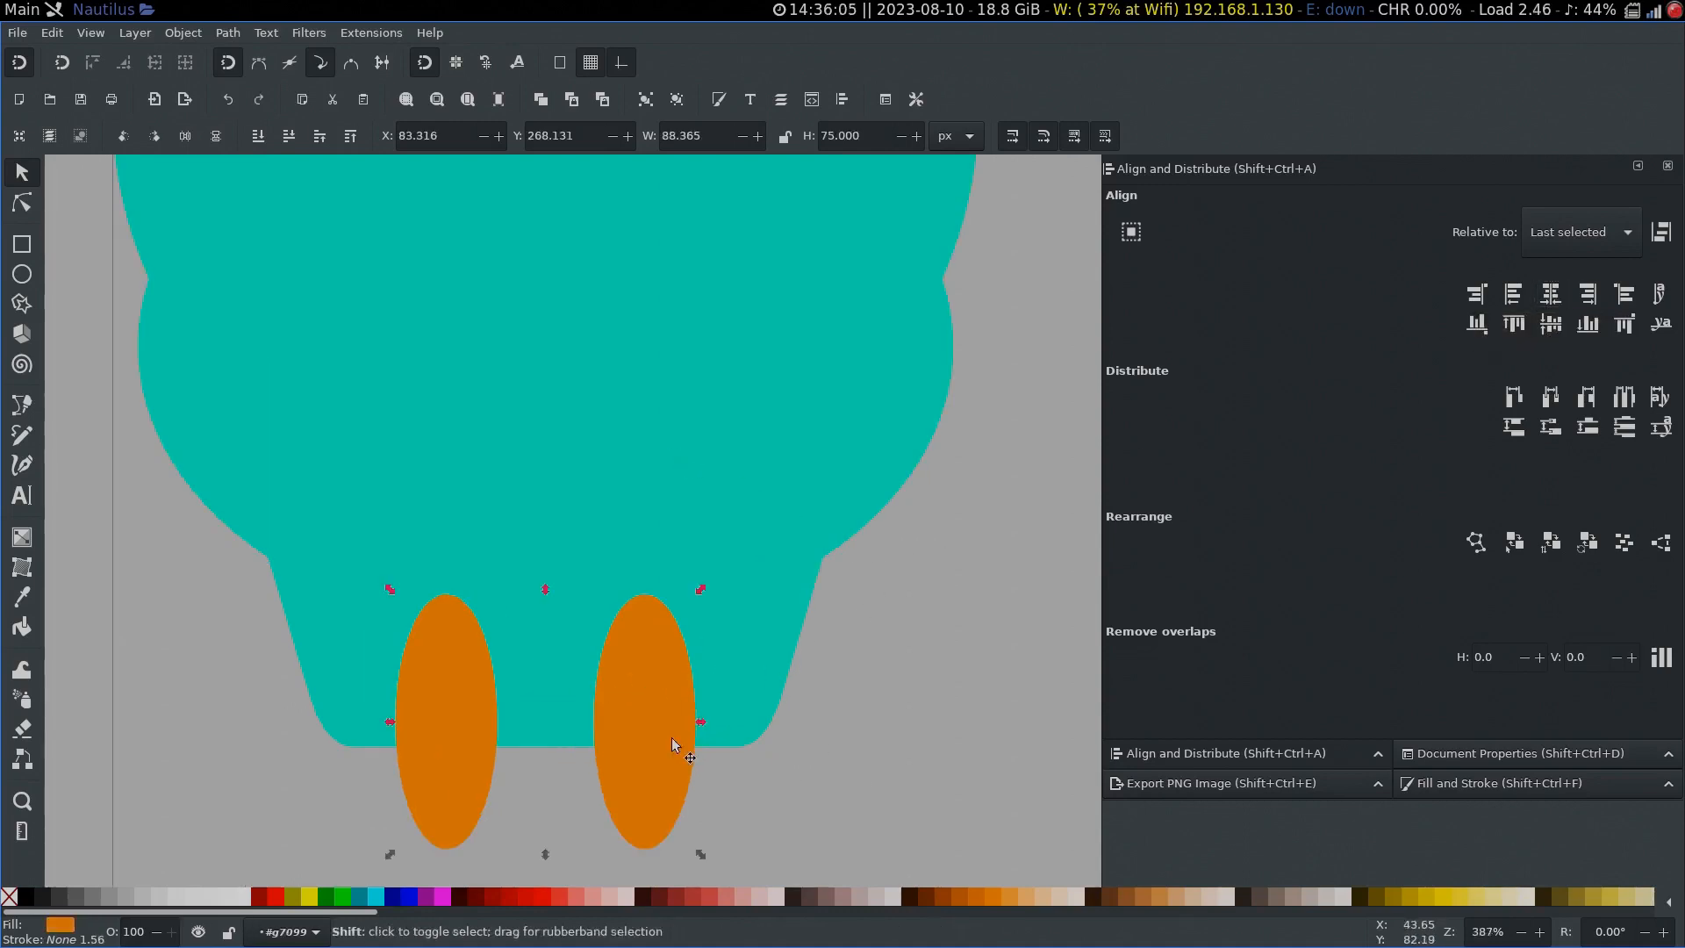
{"action": "left_click_drag", "start_coordinate": [670, 737], "coordinate": [678, 760]}
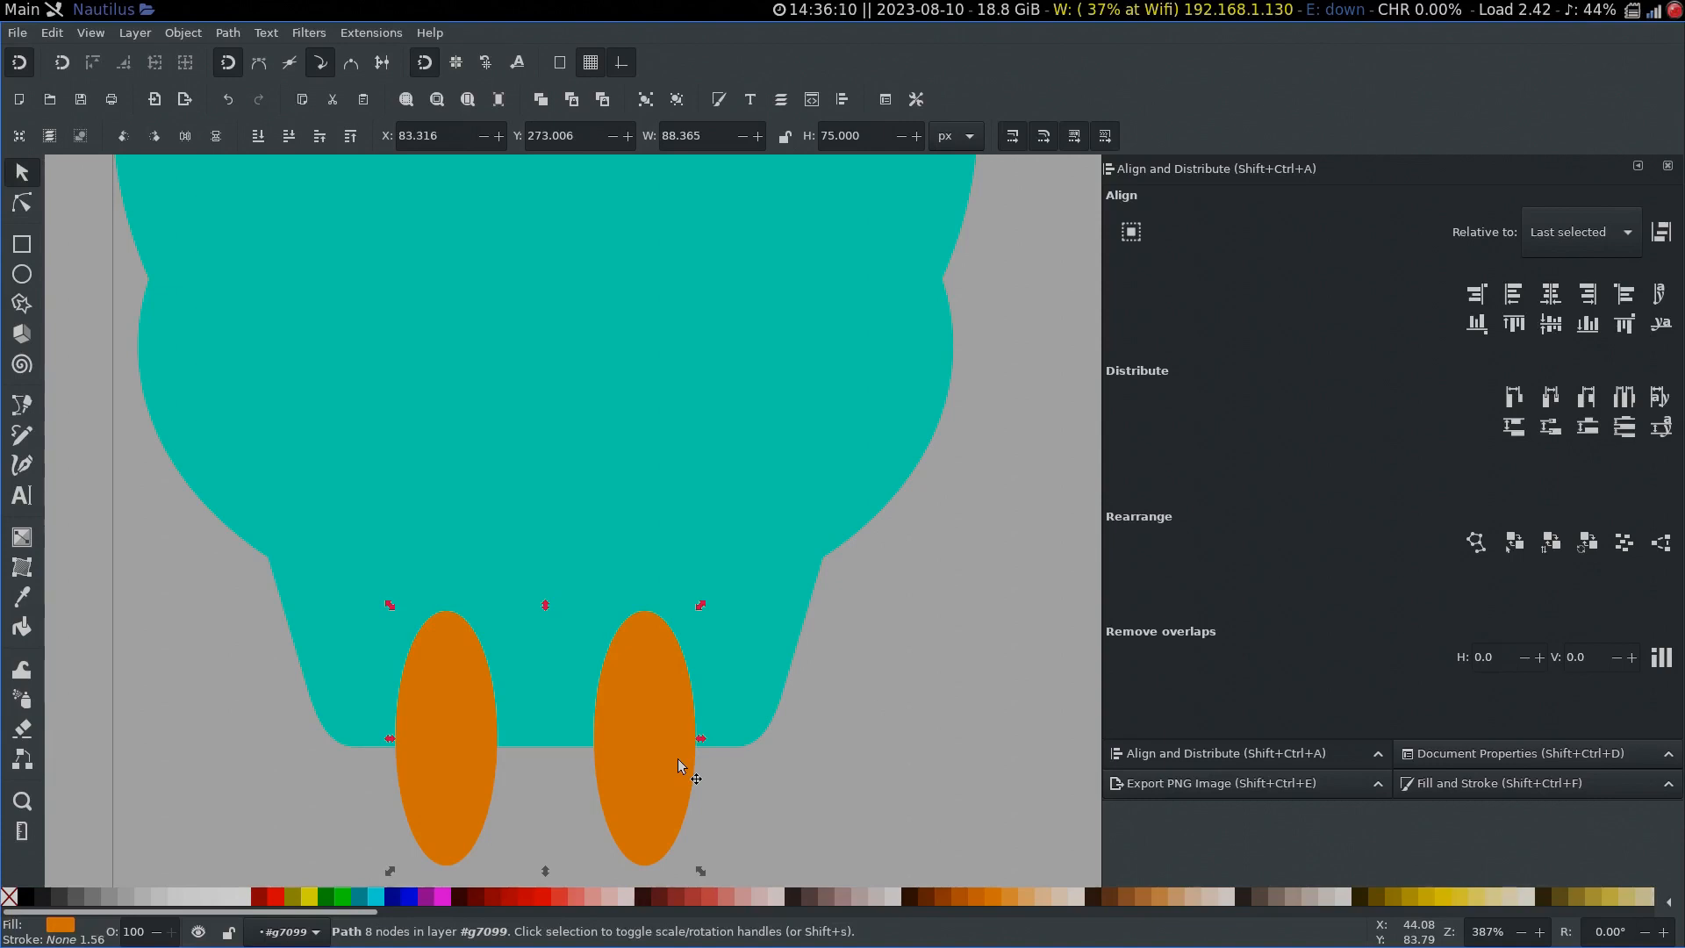
Step: Subtract the merged orange ellipses from the teal skull shape with Difference, cutting two tooth gaps into its lower edge
{"action": "key", "text": "ctrl"}
{"action": "scroll", "coordinate": [746, 693], "scroll_direction": "down", "scroll_amount": 1}
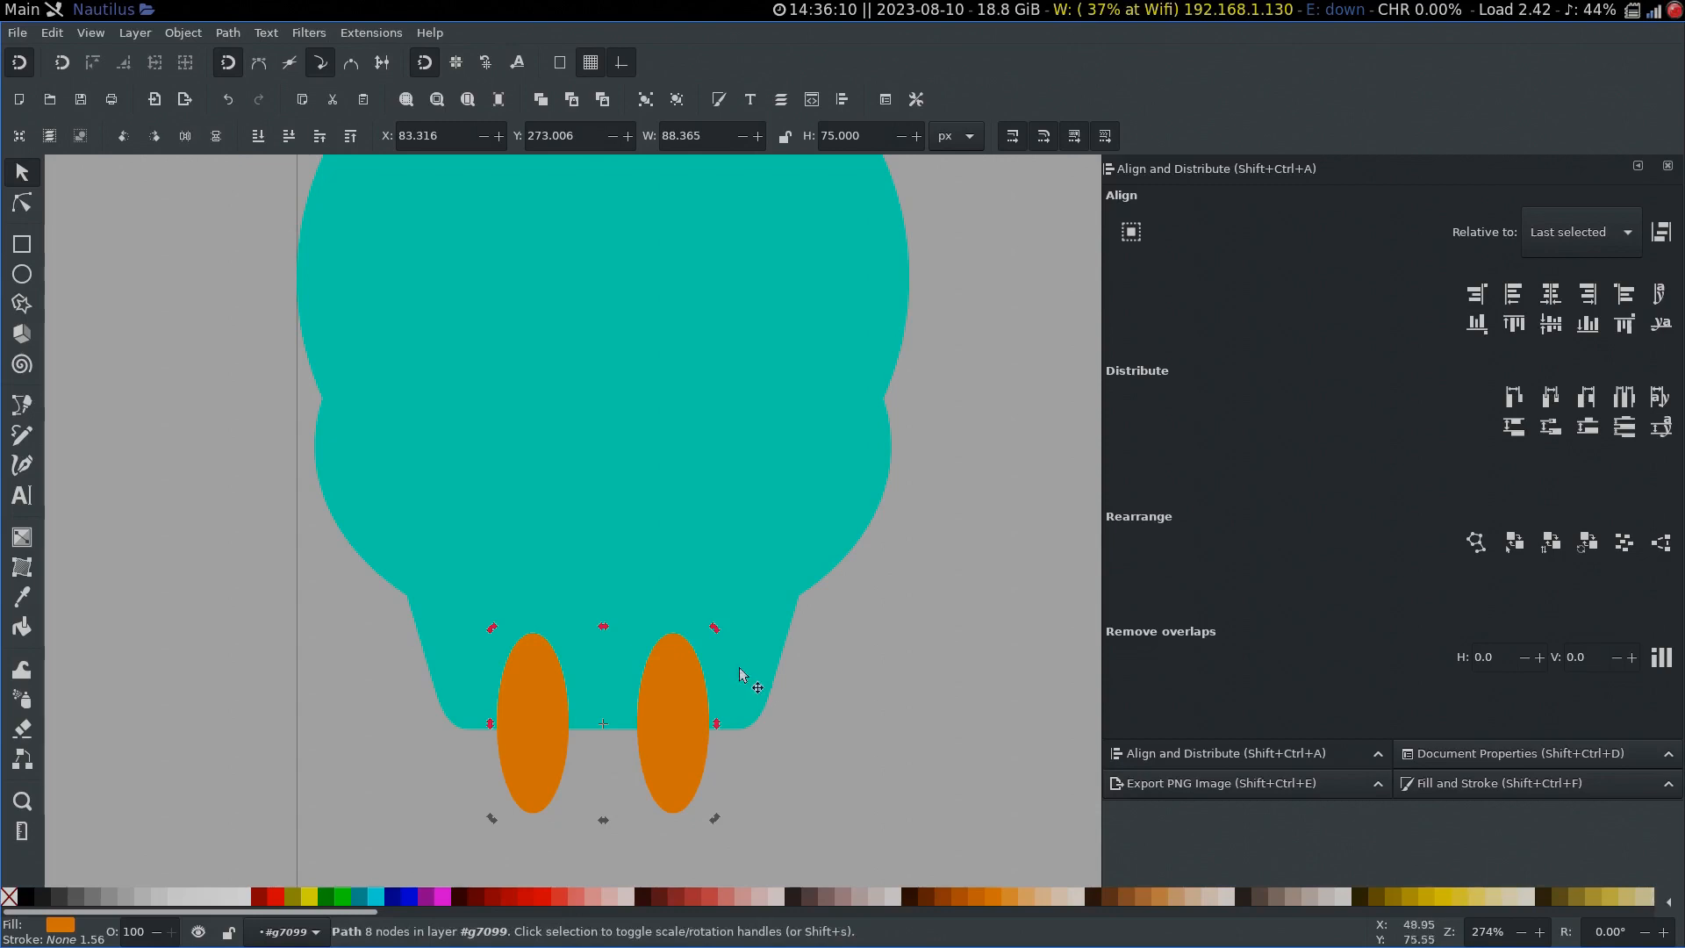
{"action": "key", "text": "shift"}
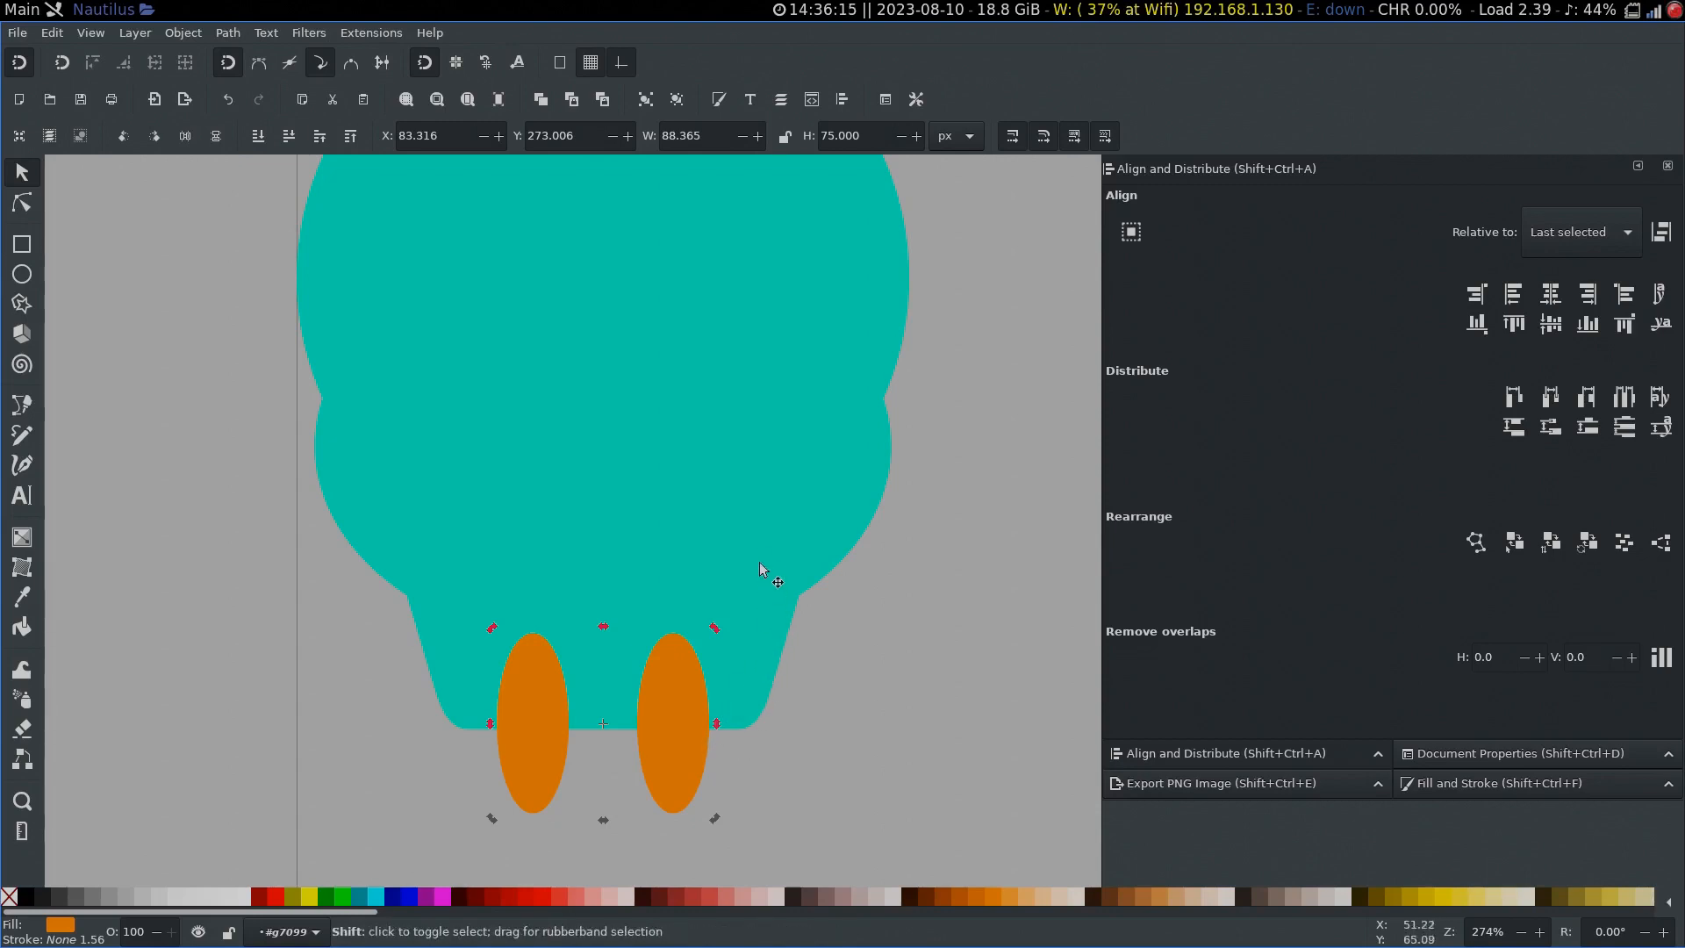
{"action": "left_click", "coordinate": [761, 533], "text": "shift"}
{"action": "key", "text": "ctrl"}
{"action": "key", "text": "ctrl+minus"}
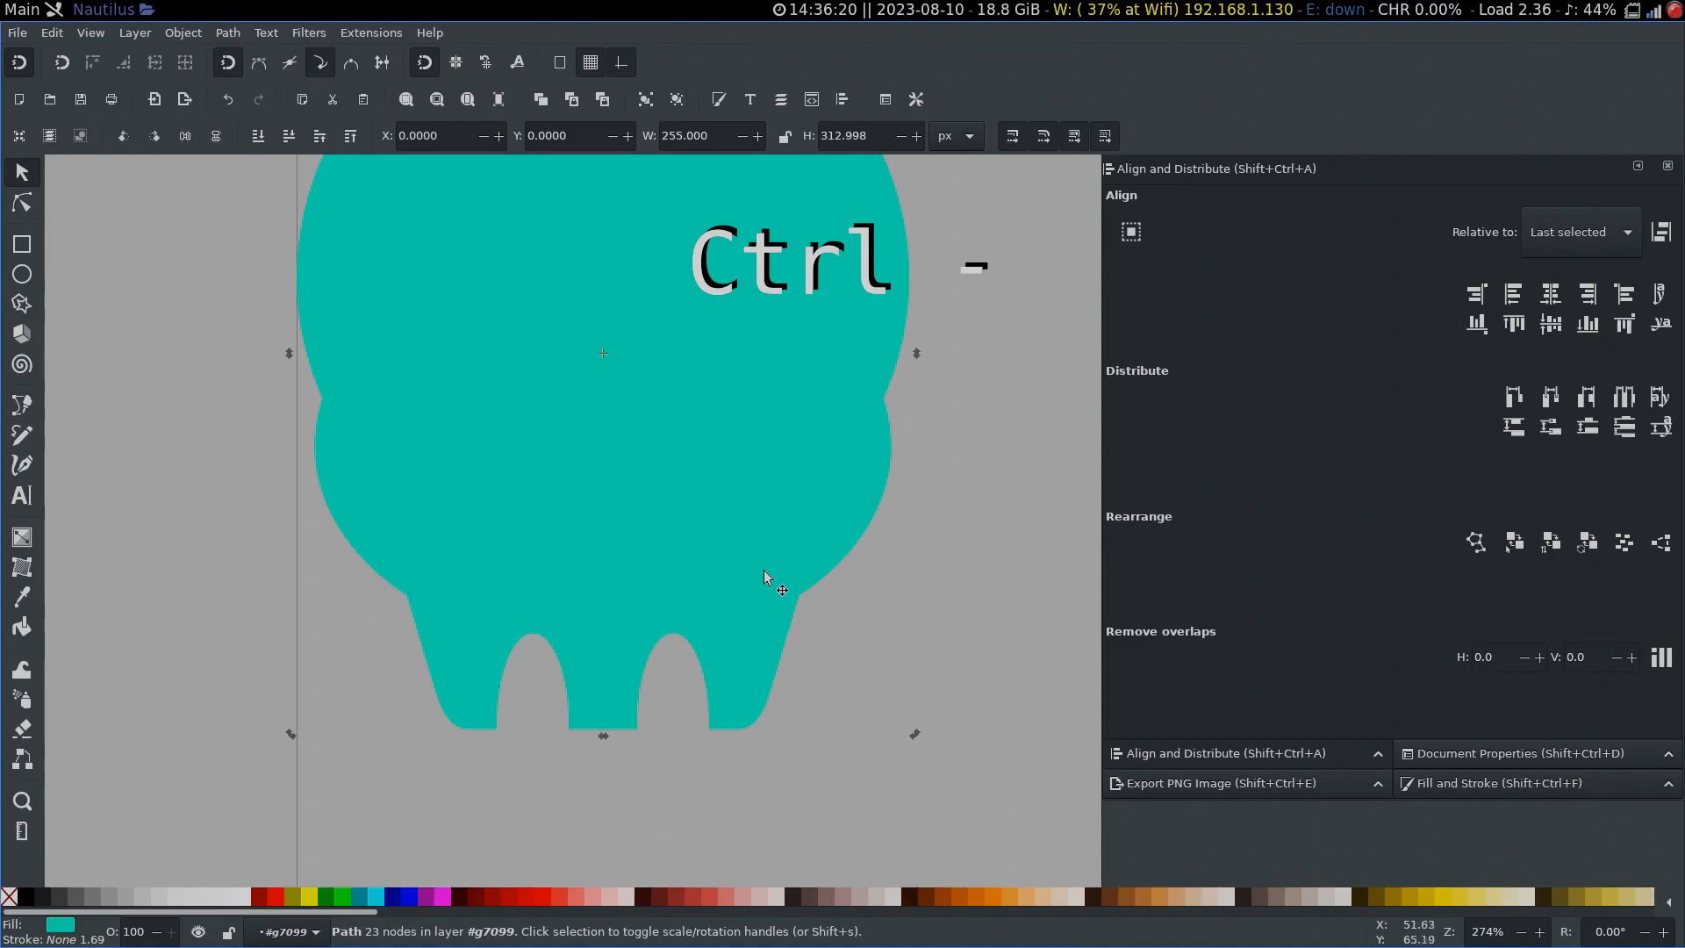
Step: Delete the four corner nodes where the tooth gaps meet the jaw's bottom edge to round the teeth
{"action": "key", "text": "n"}
{"action": "scroll", "coordinate": [731, 702], "scroll_direction": "up", "scroll_amount": 4}
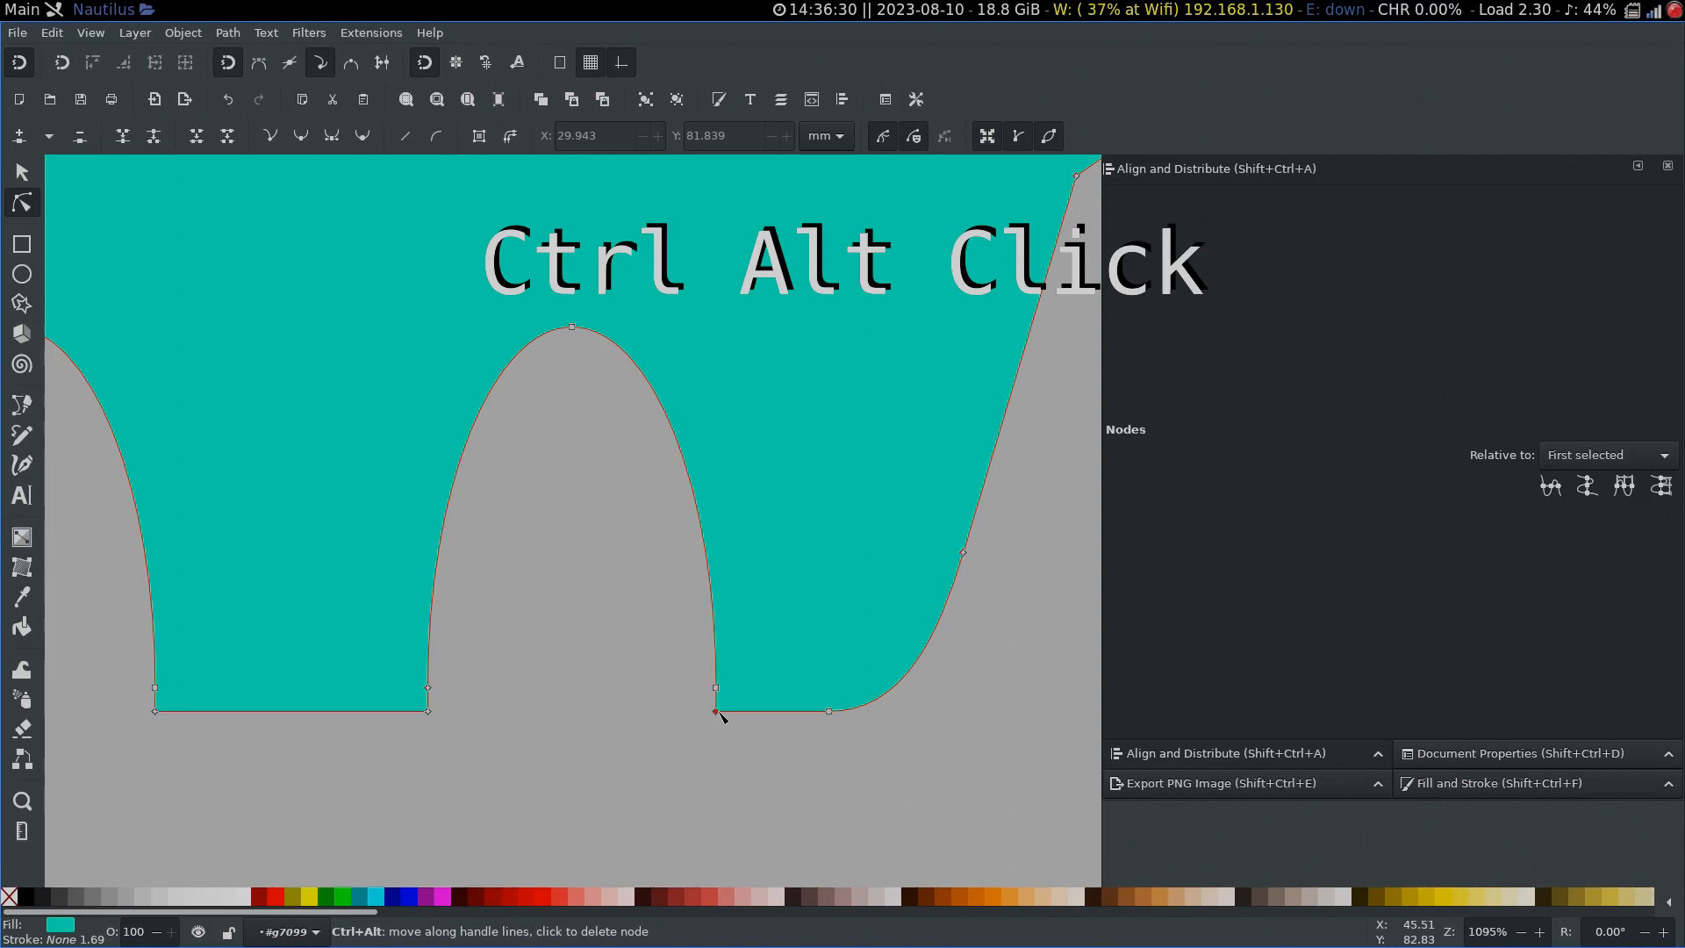
{"action": "left_click", "coordinate": [716, 711], "text": "ctrl+alt"}
{"action": "left_click", "coordinate": [427, 711], "text": "ctrl+alt"}
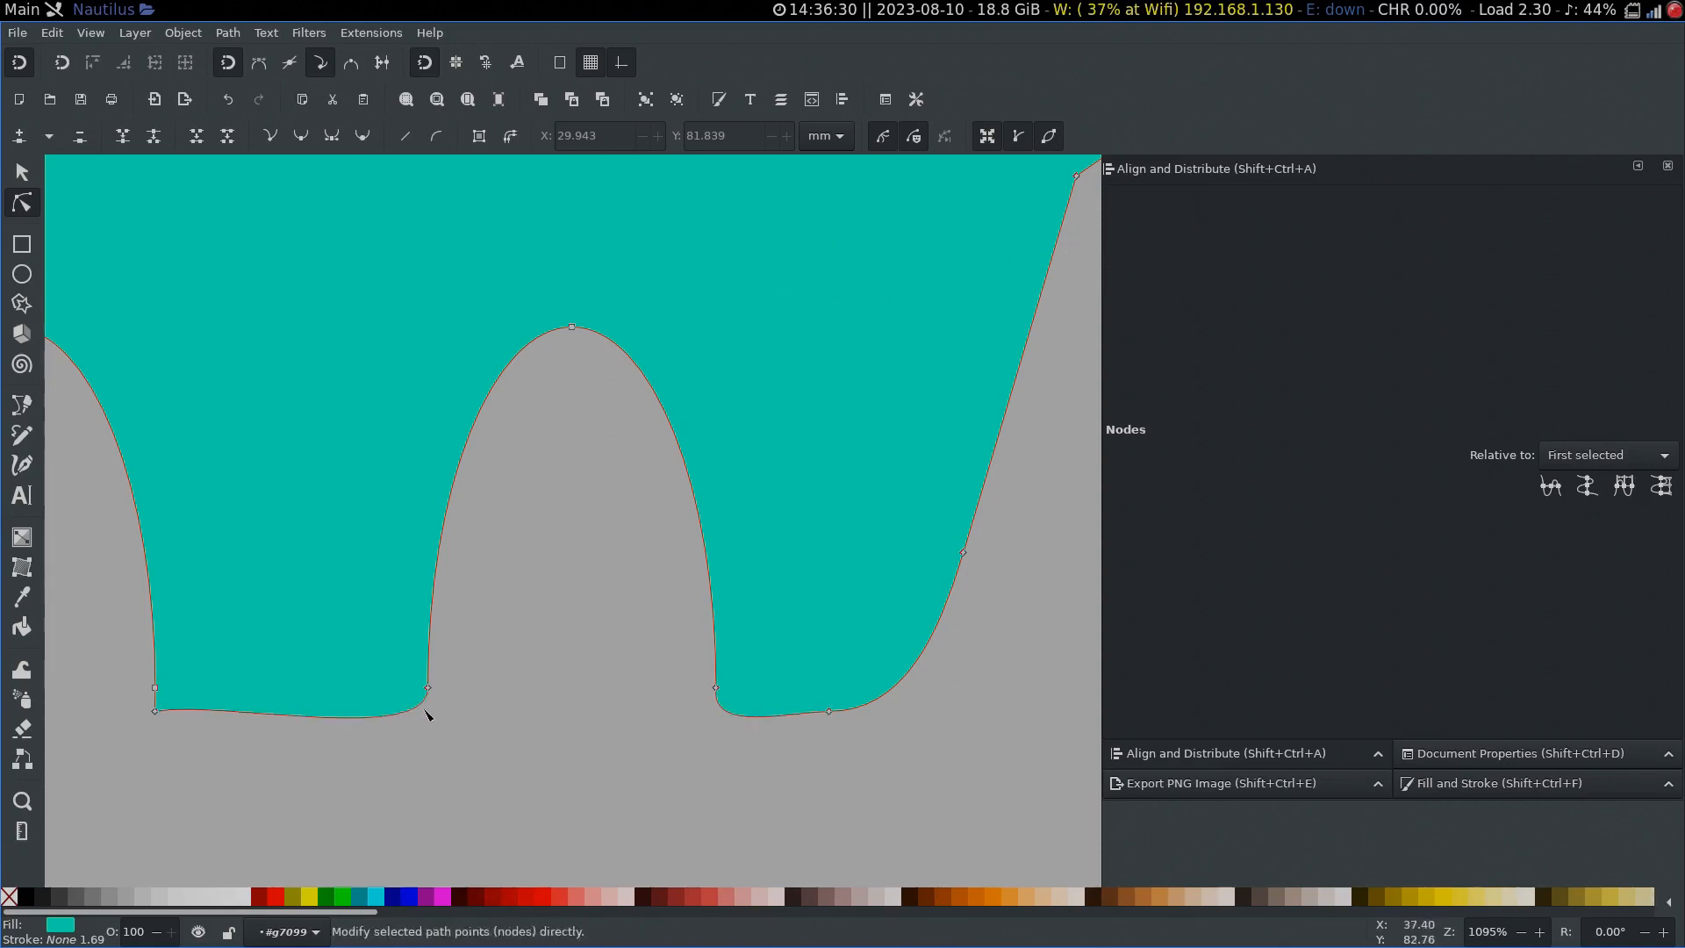
{"action": "left_click_drag", "start_coordinate": [474, 692], "coordinate": [684, 704]}
{"action": "left_click", "coordinate": [363, 724], "text": "ctrl+alt"}
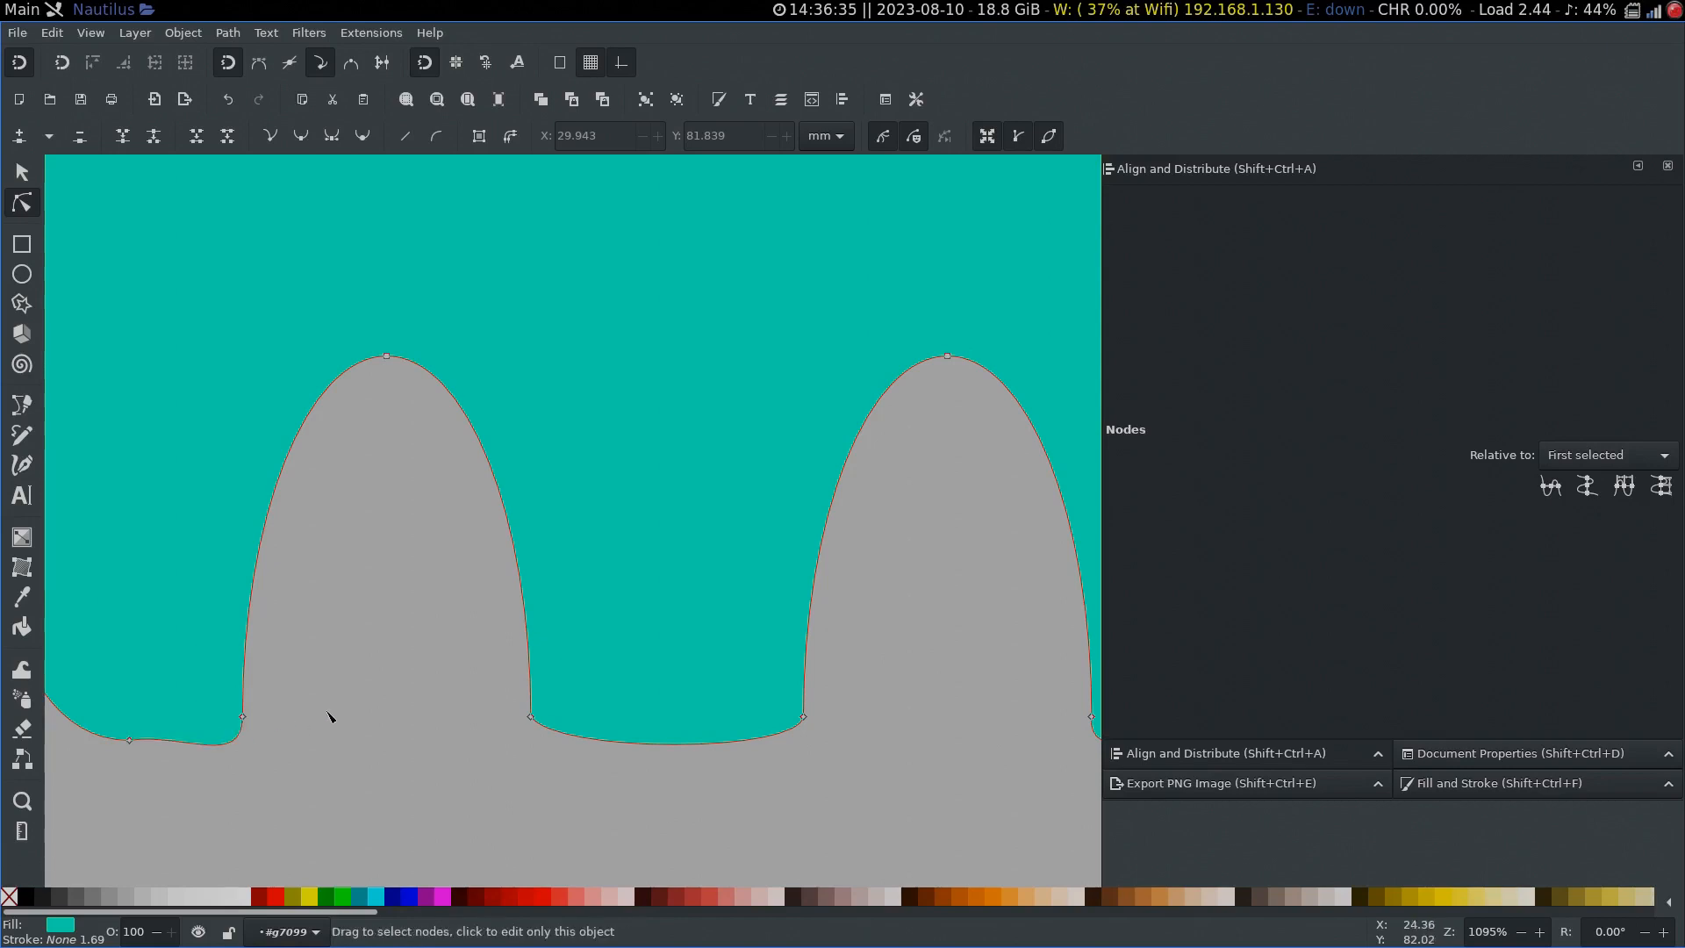
{"action": "key", "text": "s"}
{"action": "scroll", "coordinate": [328, 708], "scroll_direction": "down", "scroll_amount": 3}
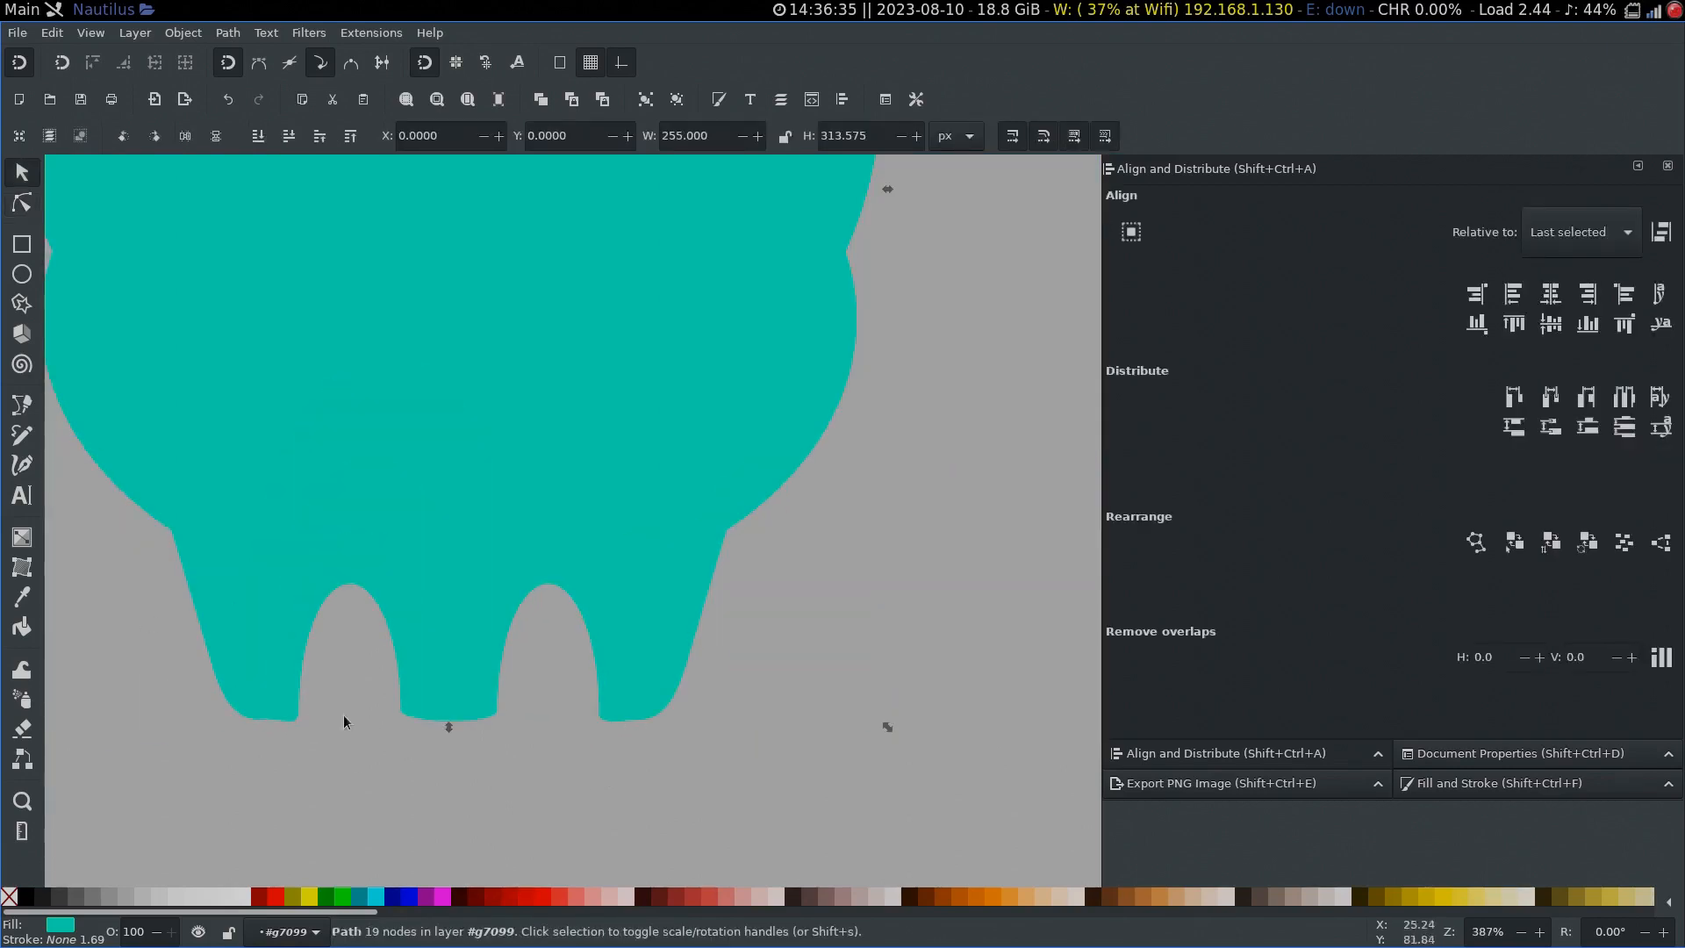
Step: Cycle the type of the left outer tooth's bottom node until the outline curves smoothly through it
{"action": "scroll", "coordinate": [341, 746], "scroll_direction": "up", "scroll_amount": 2}
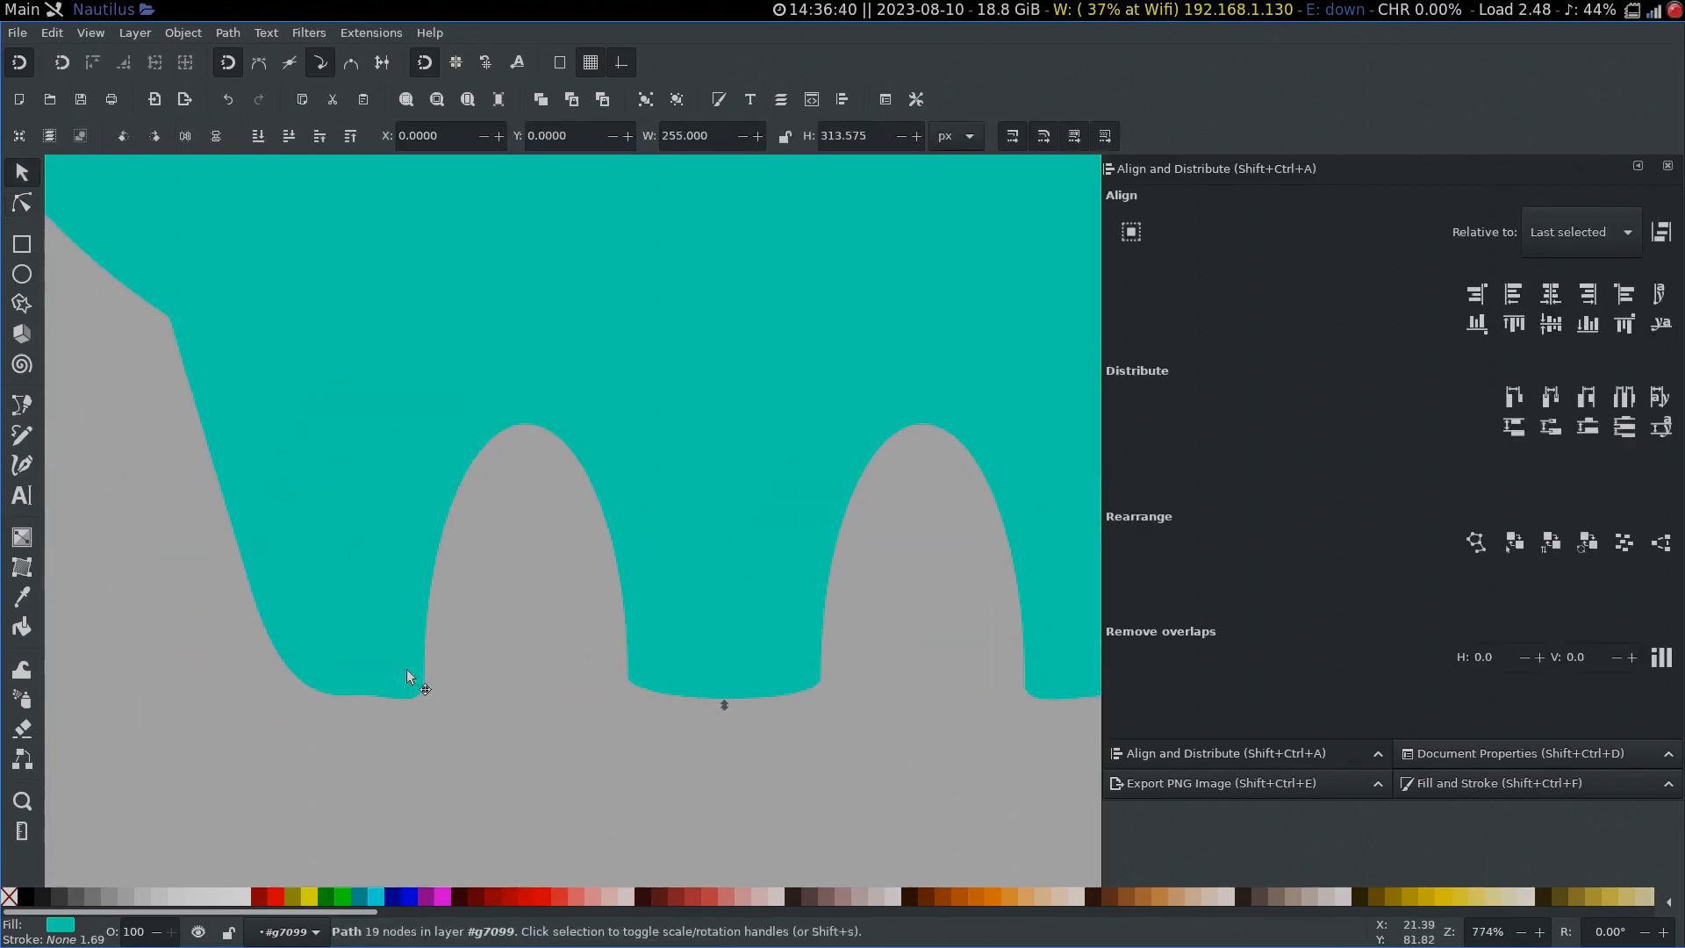
{"action": "key", "text": "n"}
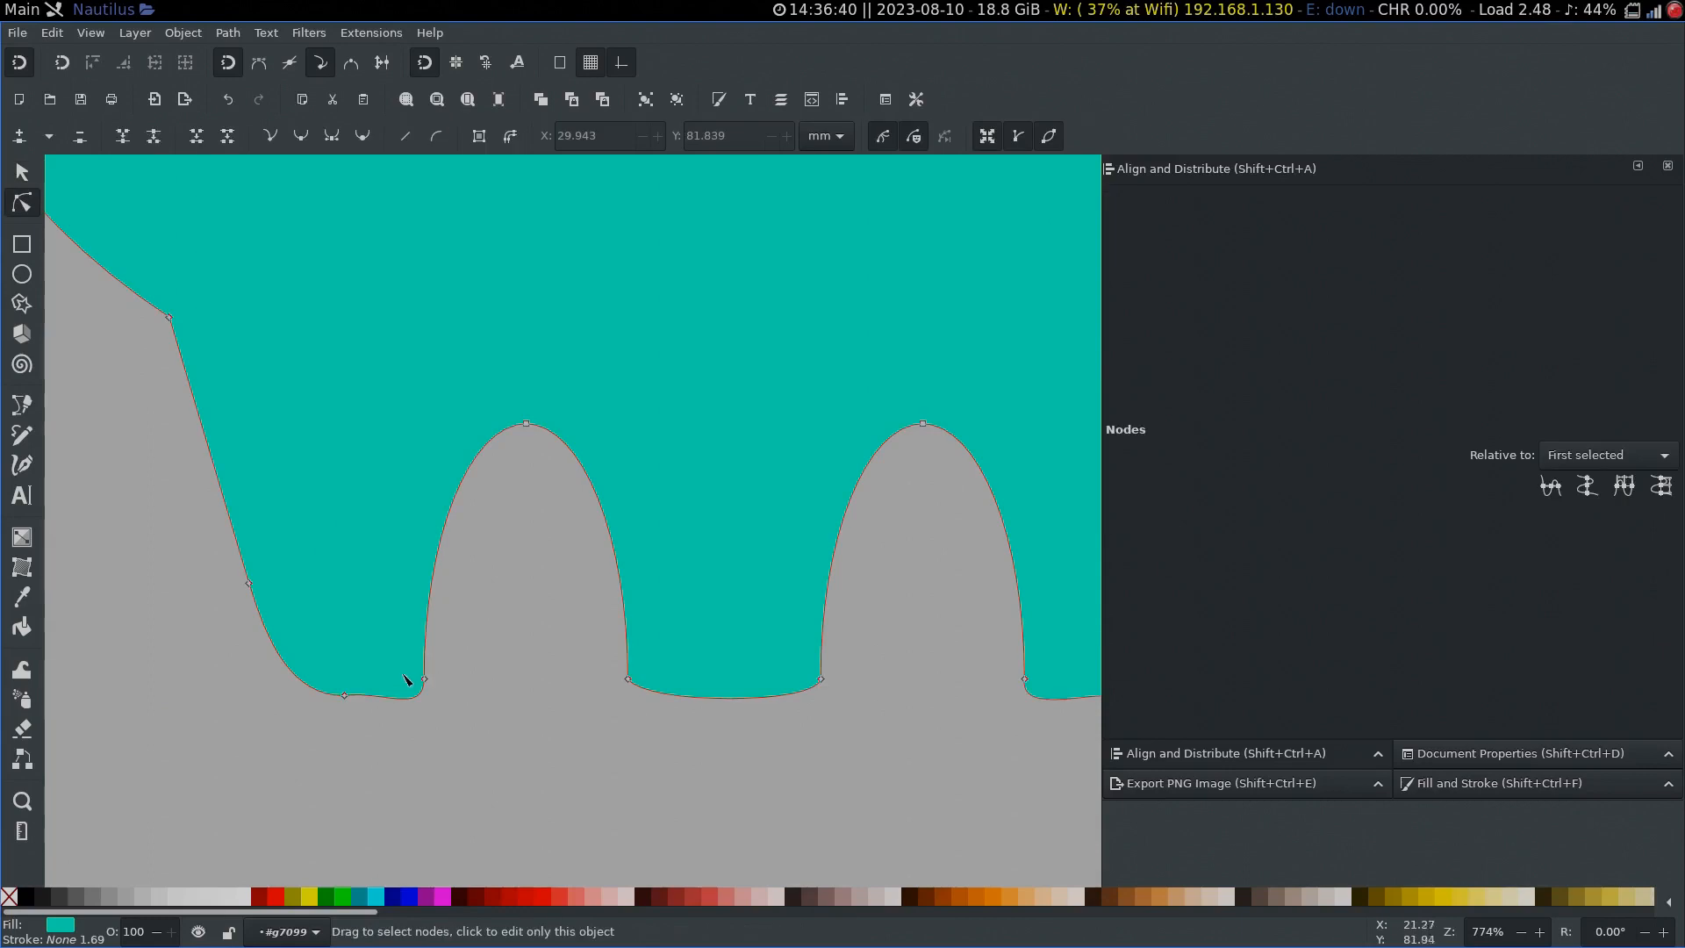
{"action": "left_click", "coordinate": [344, 696], "text": "ctrl"}
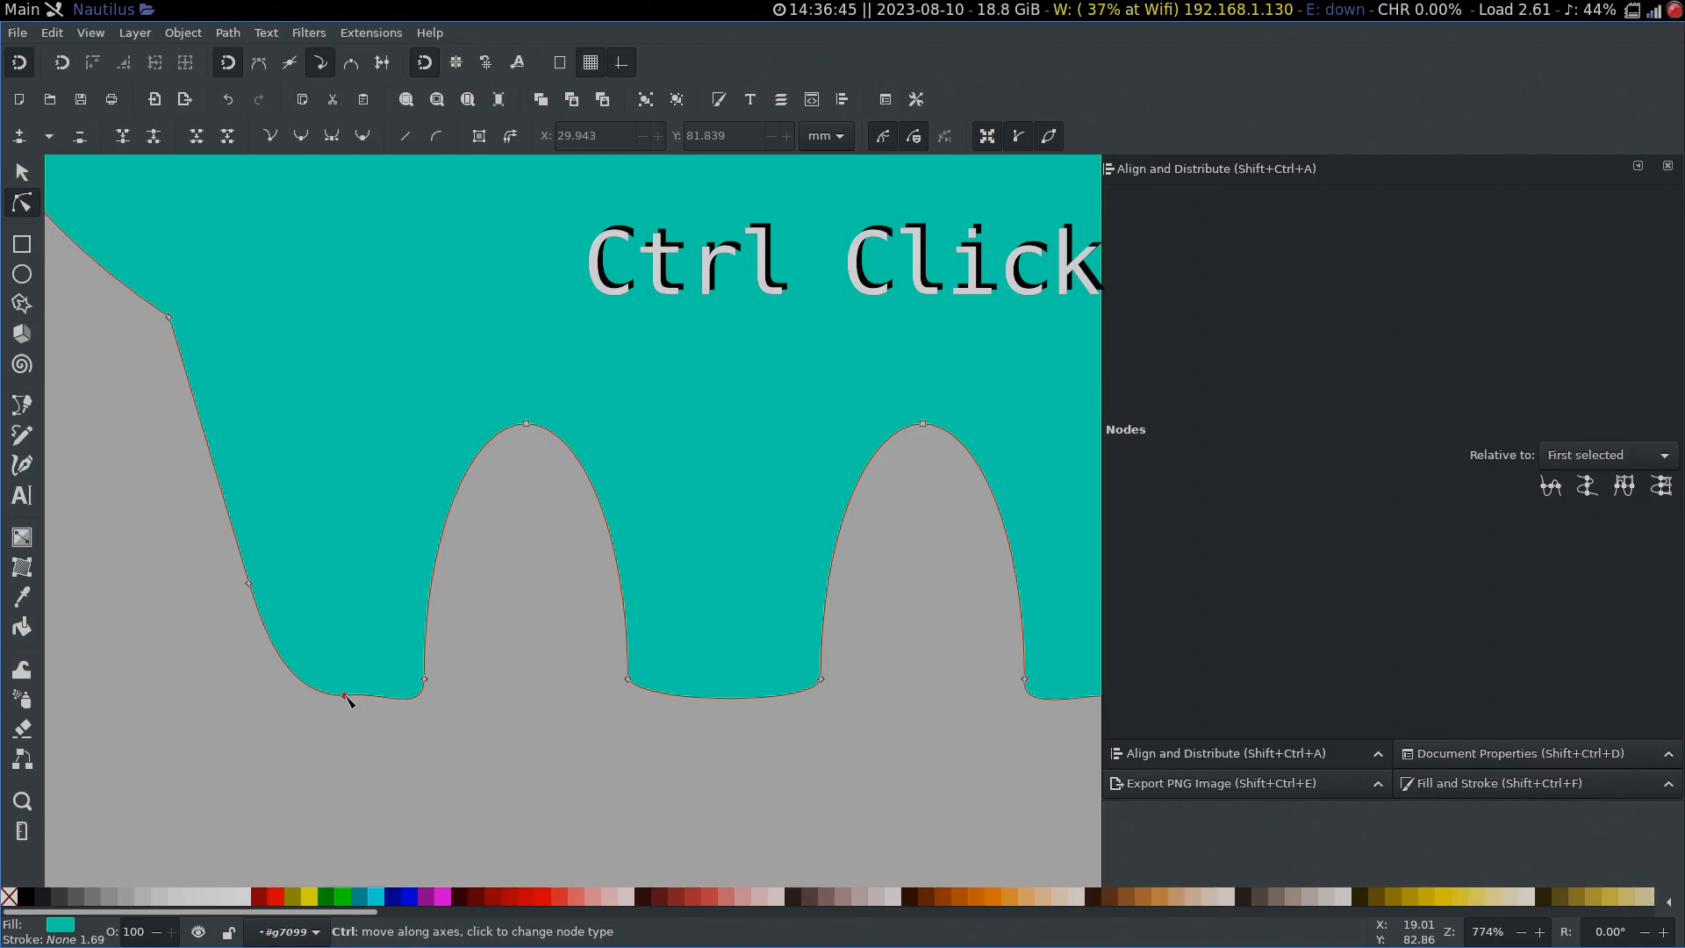
{"action": "left_click", "coordinate": [344, 696], "text": "ctrl"}
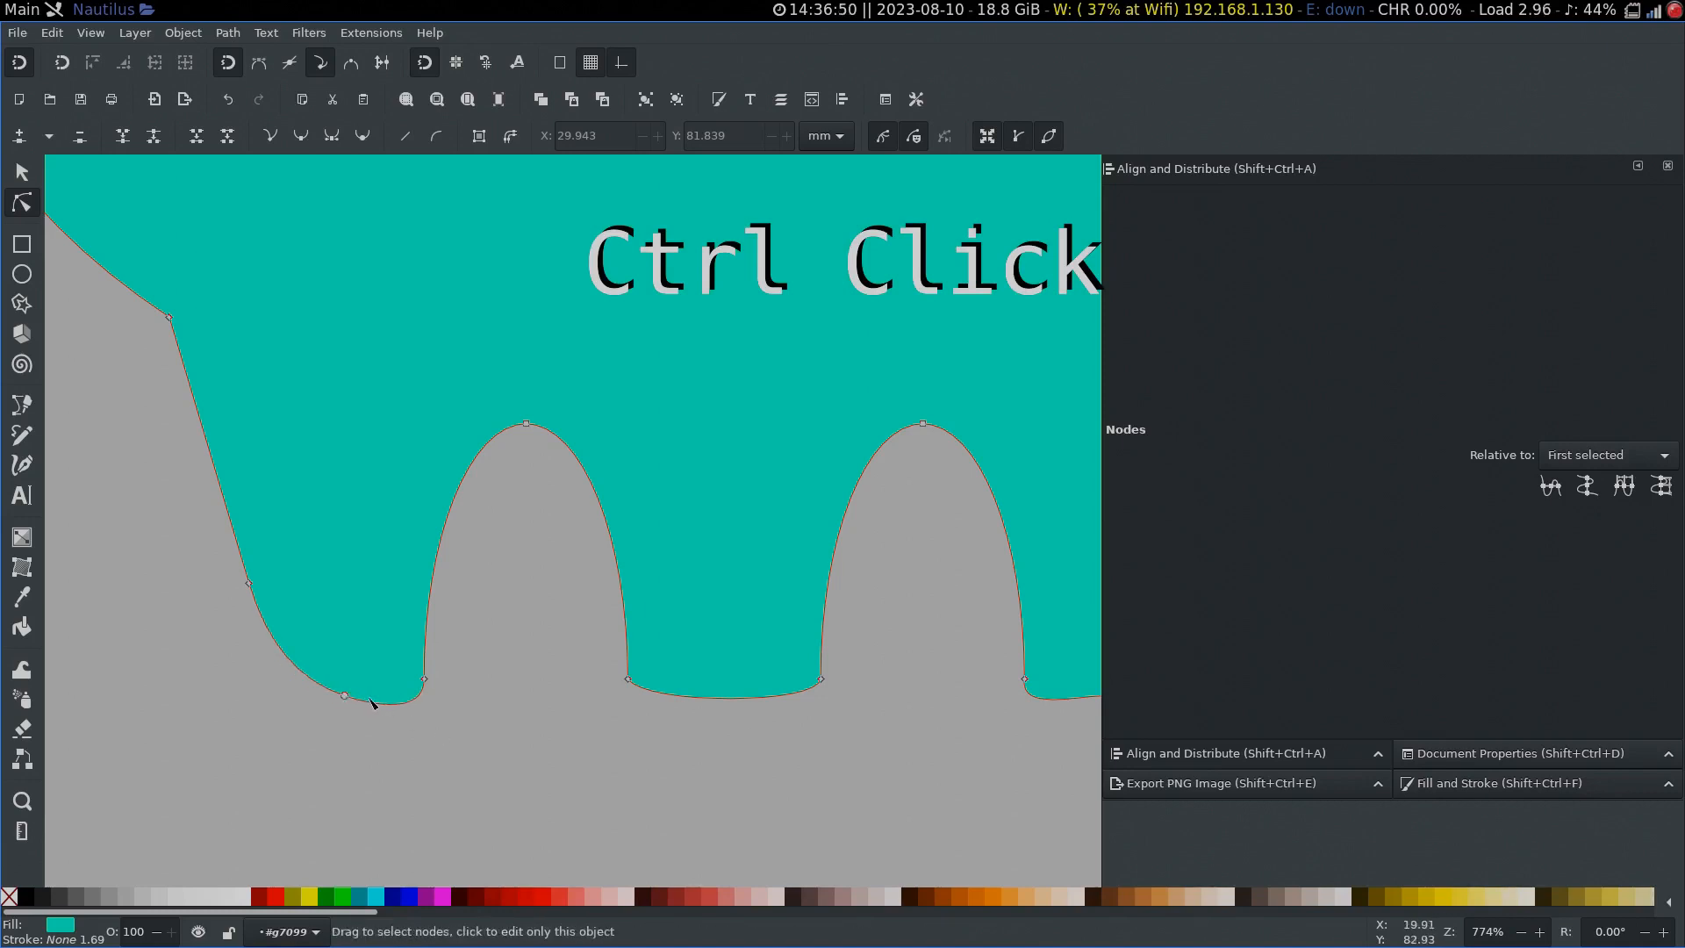
{"action": "scroll", "coordinate": [344, 696], "scroll_direction": "up", "scroll_amount": 3}
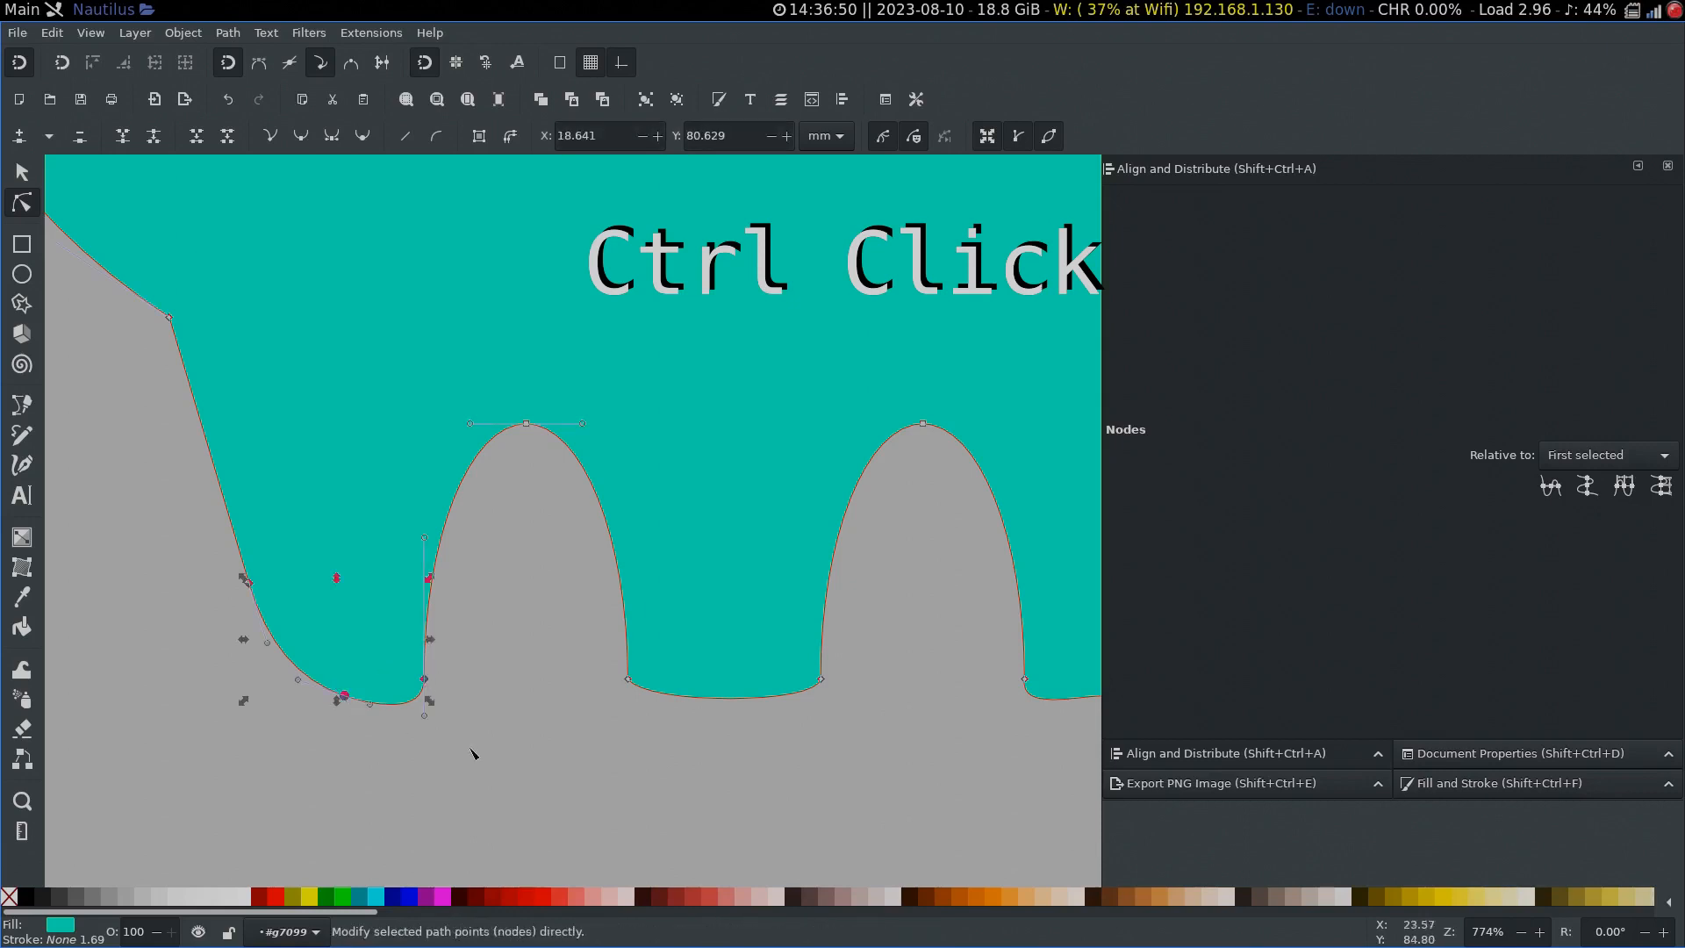
{"action": "key", "text": "Escape"}
{"action": "scroll", "coordinate": [470, 693], "scroll_direction": "up", "scroll_amount": 6}
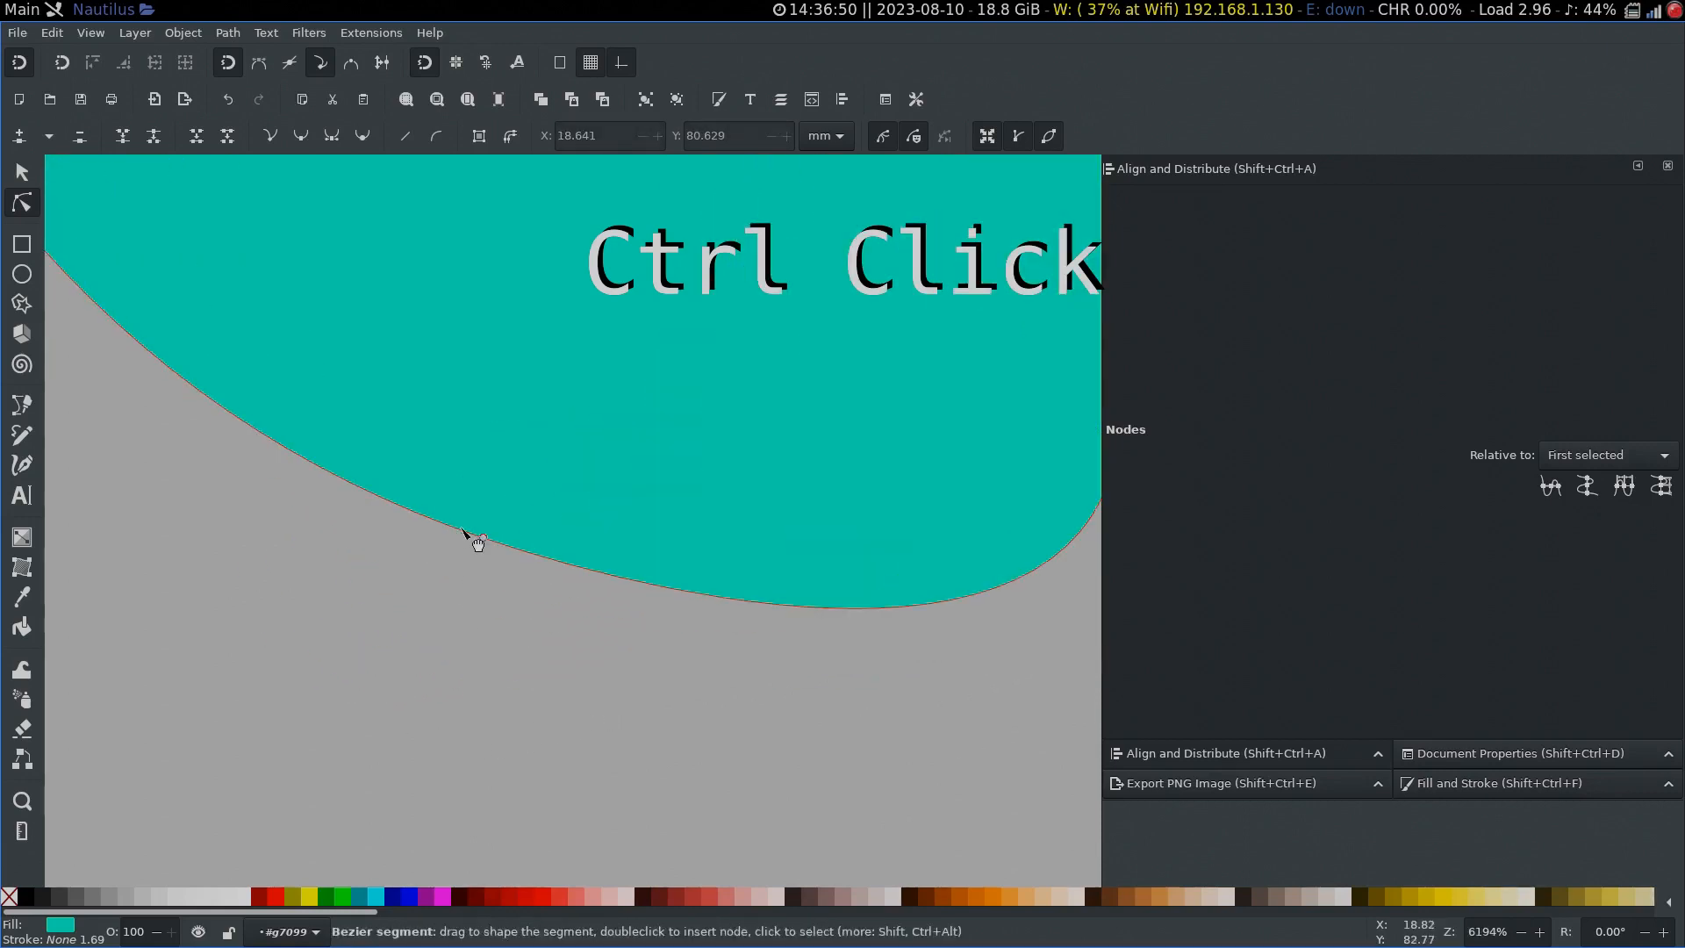
{"action": "scroll", "coordinate": [970, 785], "scroll_direction": "down", "scroll_amount": 3}
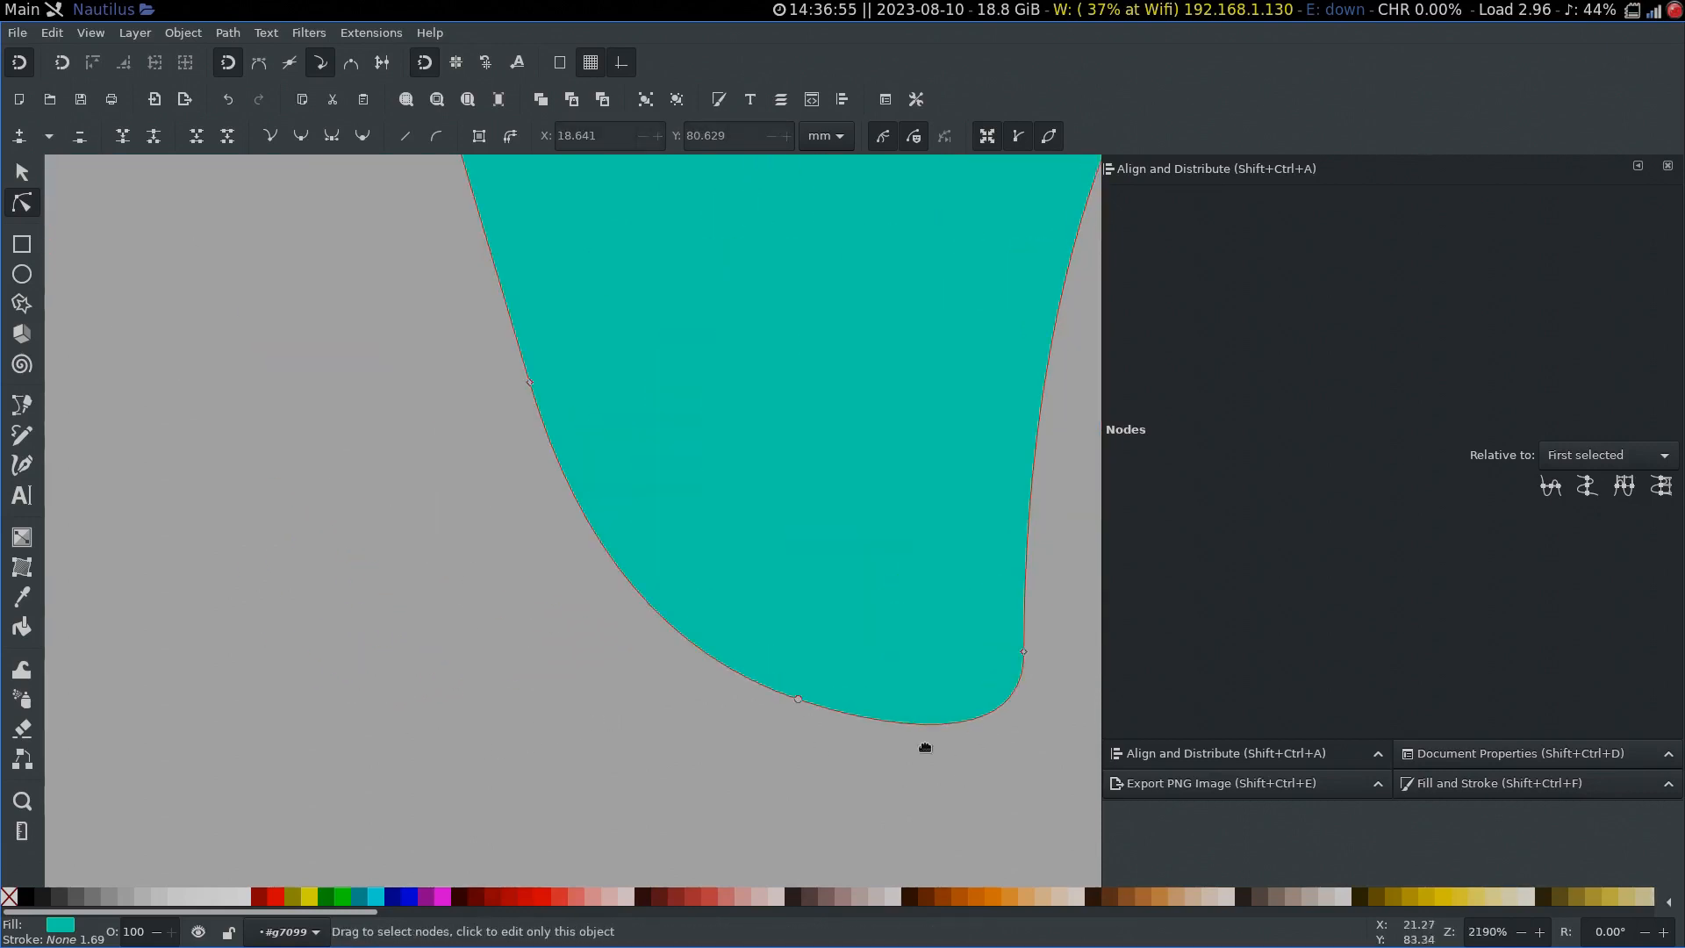
Step: Cycle the type of the right outer tooth's bottom node so its lower edge is rounded like the left one
{"action": "left_click_drag", "start_coordinate": [930, 657], "coordinate": [246, 580]}
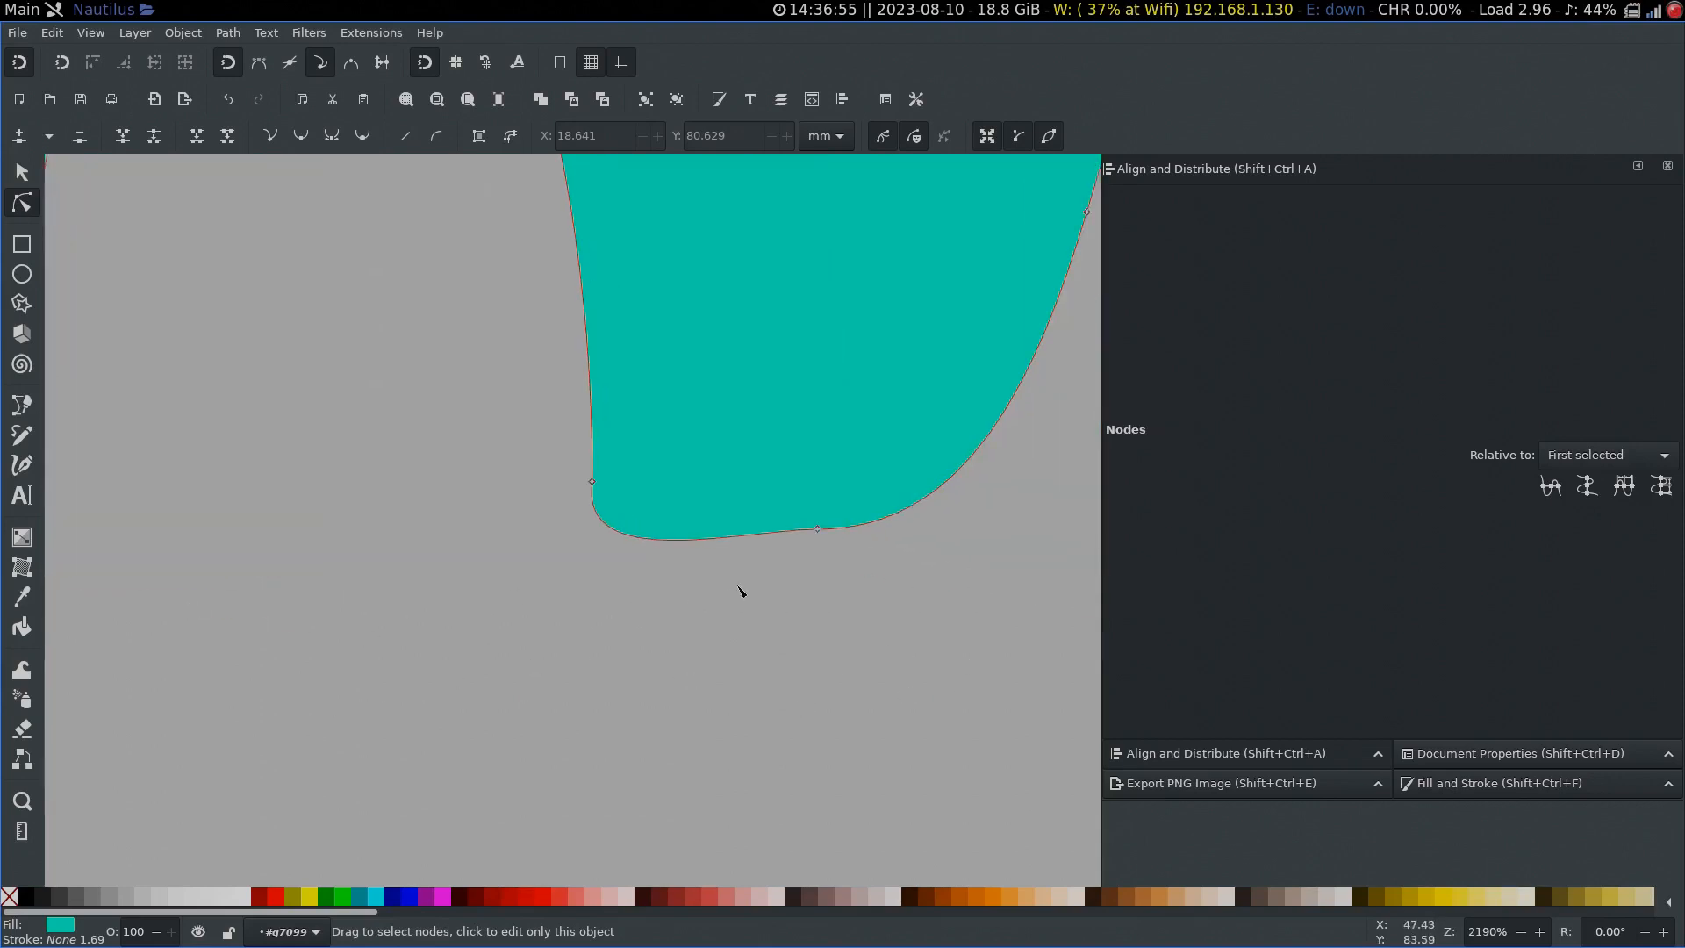
{"action": "left_click_drag", "start_coordinate": [790, 566], "coordinate": [658, 651]}
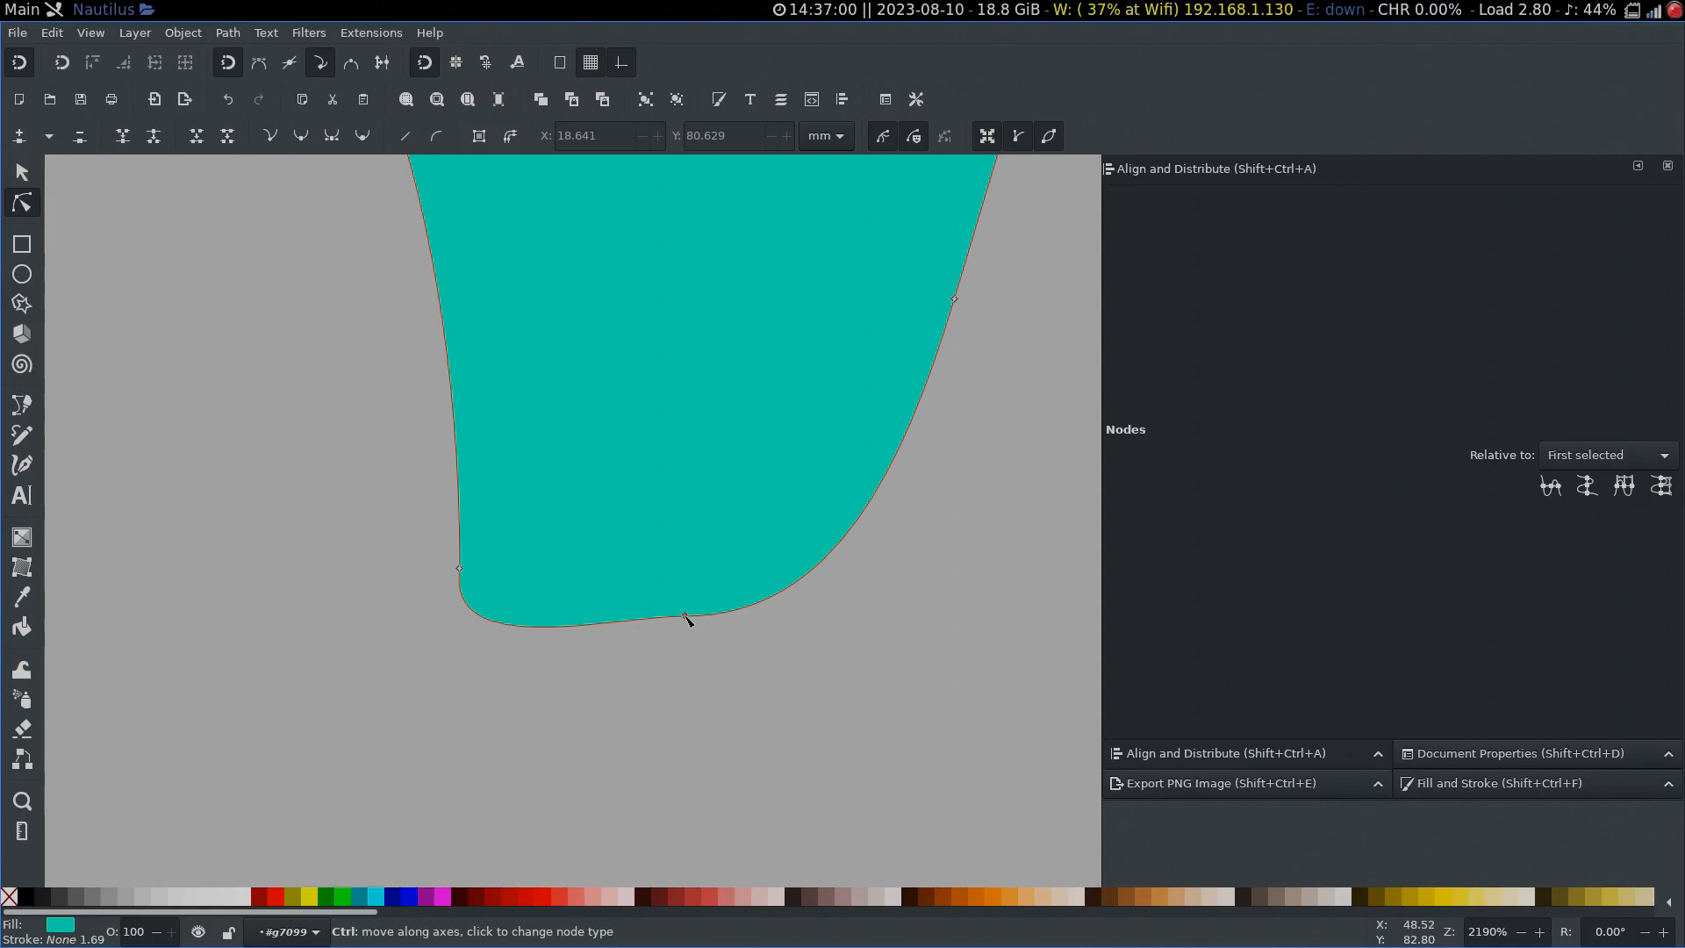
{"action": "left_click", "coordinate": [693, 643]}
{"action": "scroll", "coordinate": [693, 643], "scroll_direction": "down", "scroll_amount": 6}
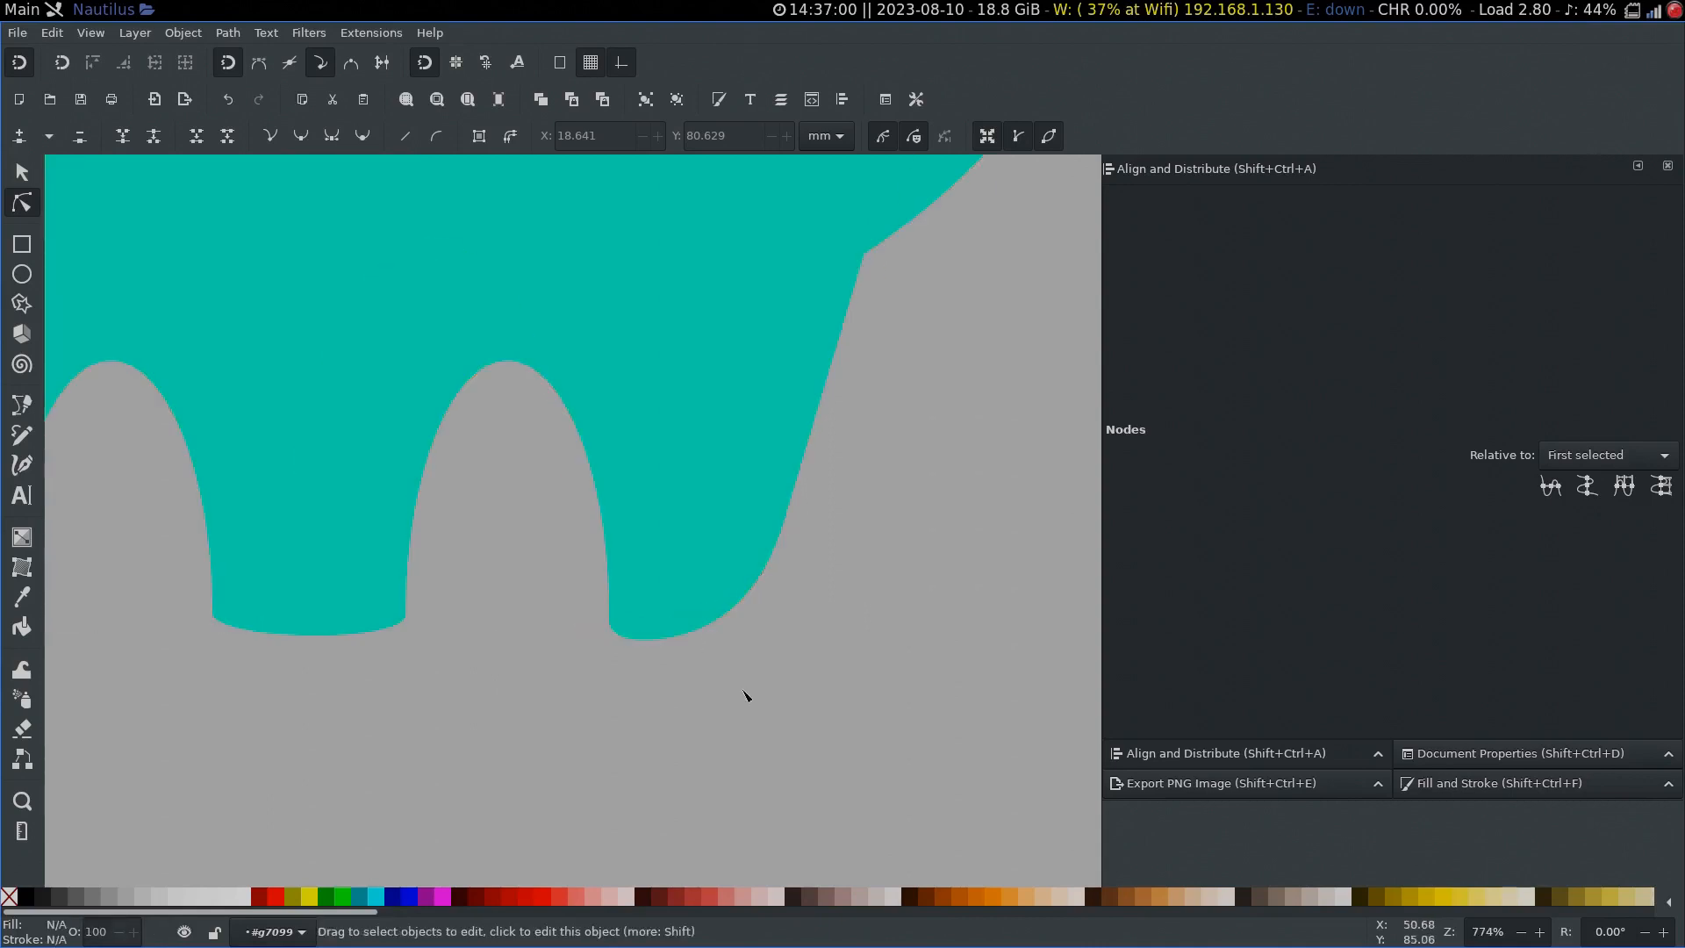
{"action": "scroll", "coordinate": [702, 685], "scroll_direction": "down", "scroll_amount": 1}
{"action": "scroll", "coordinate": [730, 632], "scroll_direction": "down", "scroll_amount": 2}
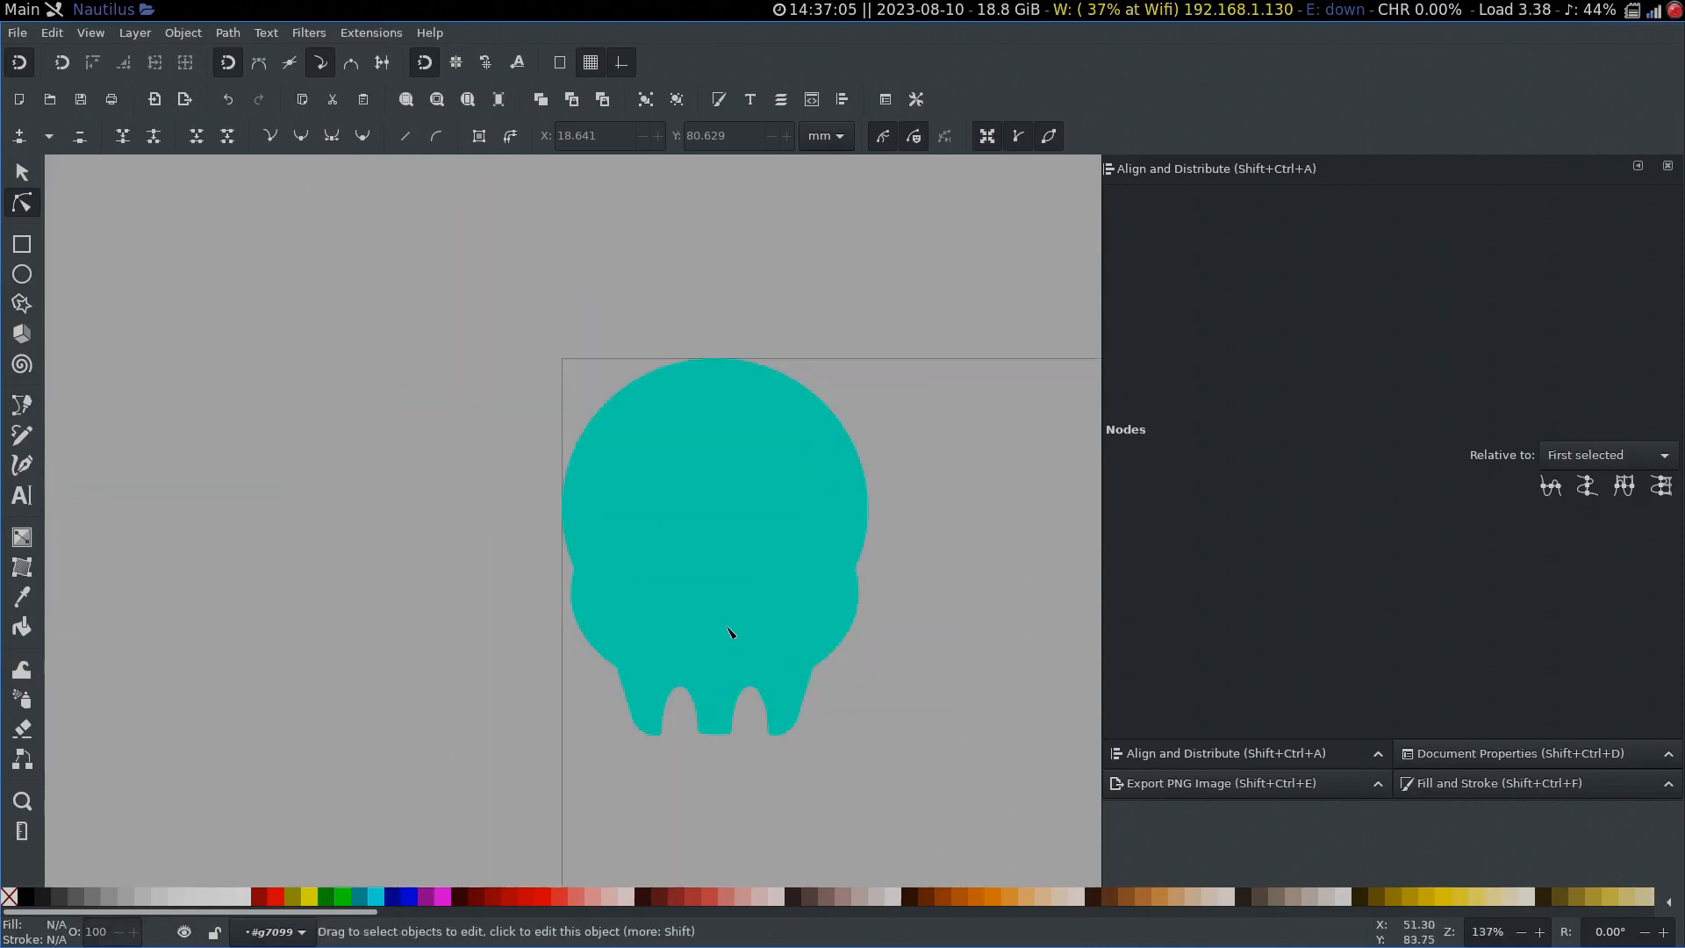
Step: Draw an orange ellipse about 138 × 127 px on the empty canvas to the right of the skull
{"action": "left_click_drag", "start_coordinate": [917, 583], "coordinate": [709, 624]}
{"action": "left_click_drag", "start_coordinate": [813, 524], "coordinate": [799, 625]}
{"action": "key", "text": "e"}
{"action": "key", "text": "s"}
{"action": "scroll", "coordinate": [835, 601], "scroll_direction": "up", "scroll_amount": 2}
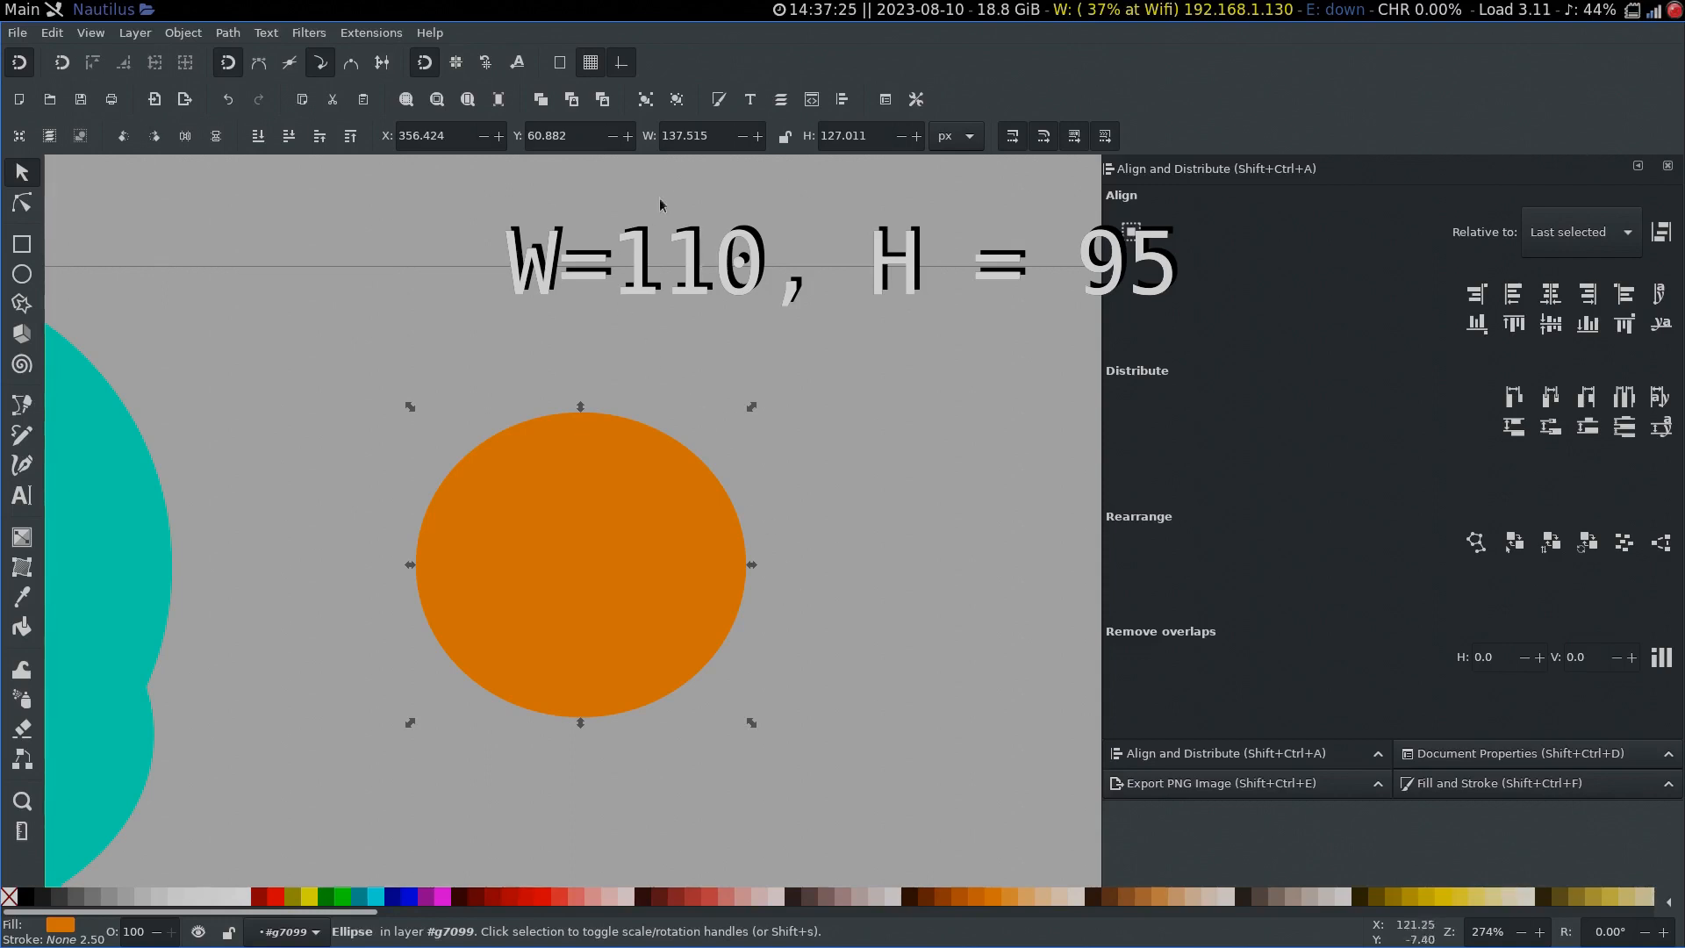
Step: Set the ellipse's width to 110 px and its height to 95 px
{"action": "left_click", "coordinate": [706, 140]}
{"action": "type", "text": "10"}
{"action": "key", "text": "BackSpace"}
{"action": "type", "text": "10"}
{"action": "key", "text": "Return"}
{"action": "left_click", "coordinate": [878, 143]}
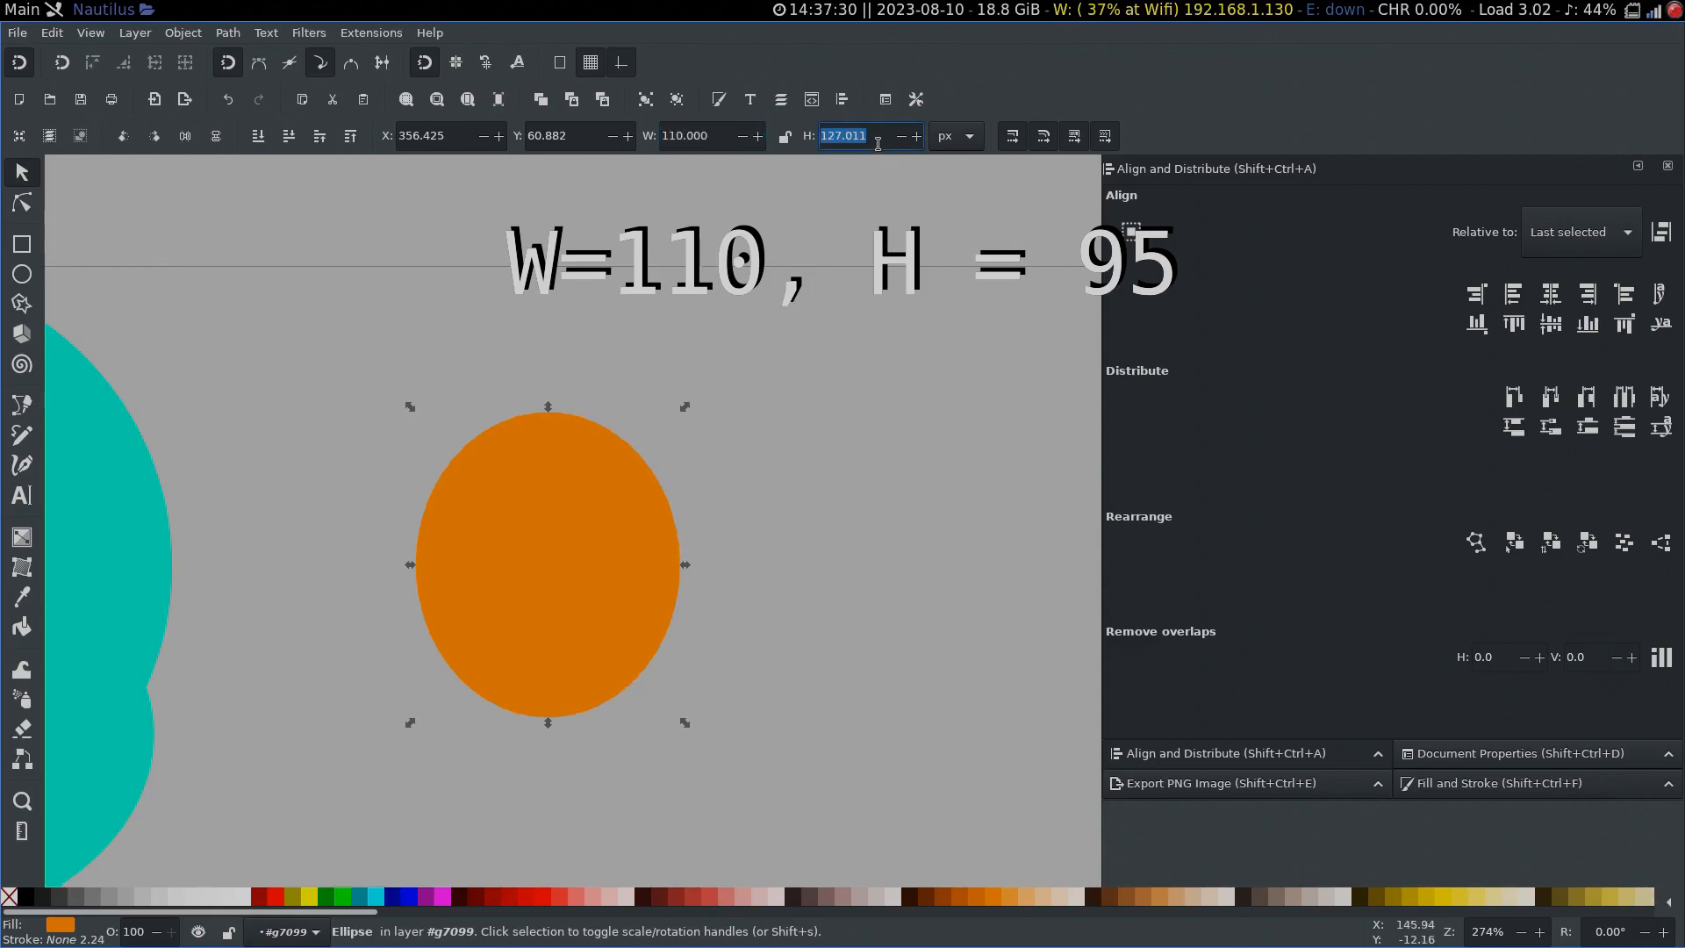
{"action": "type", "text": "95"}
{"action": "key", "text": "Return"}
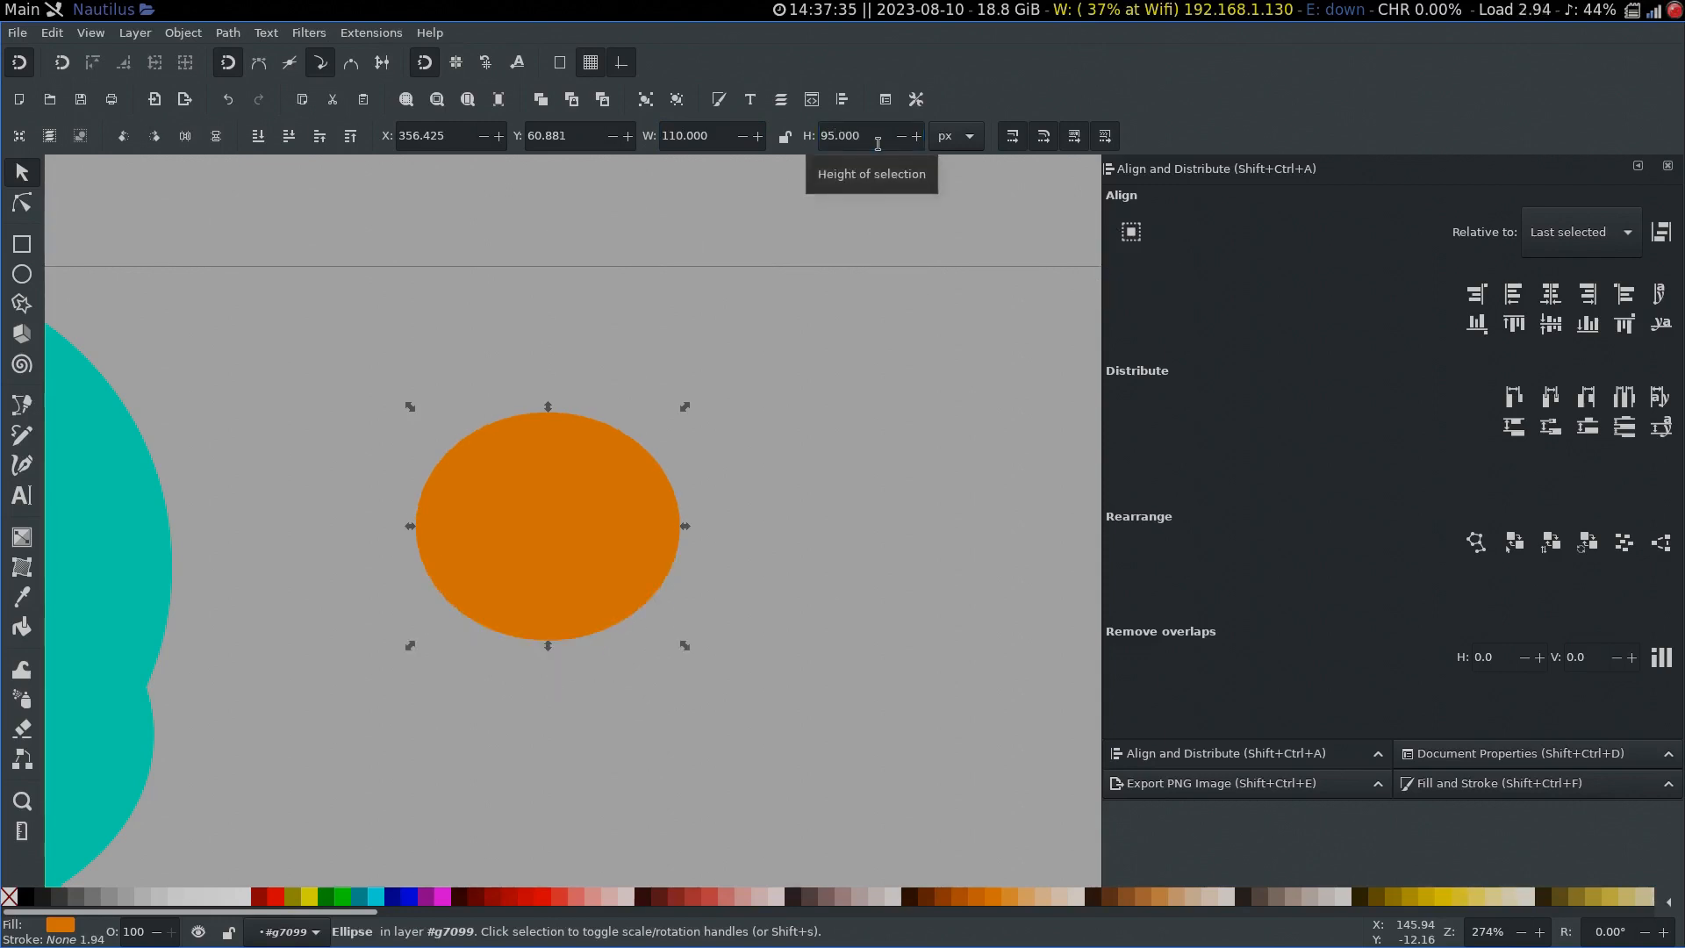
Step: Rotate the orange ellipse 30° clockwise
{"action": "left_click", "coordinate": [829, 440]}
{"action": "left_click", "coordinate": [651, 483]}
{"action": "key", "text": "bracketright"}
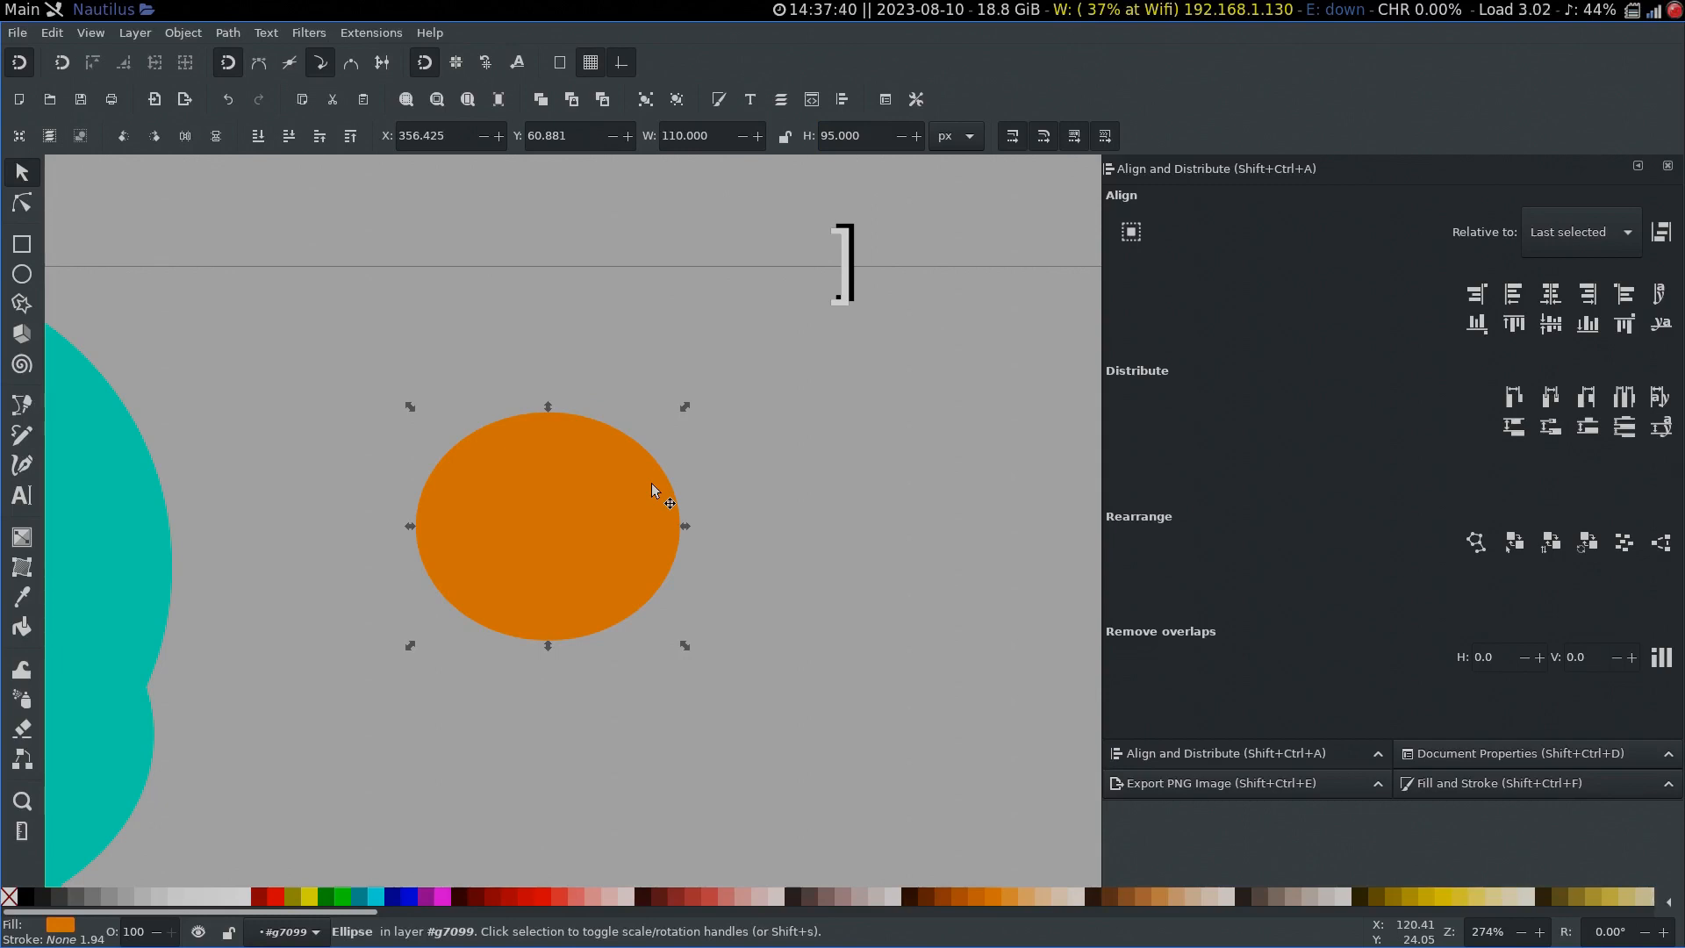
{"action": "key", "text": "bracketright"}
{"action": "key", "text": "bracketright"}
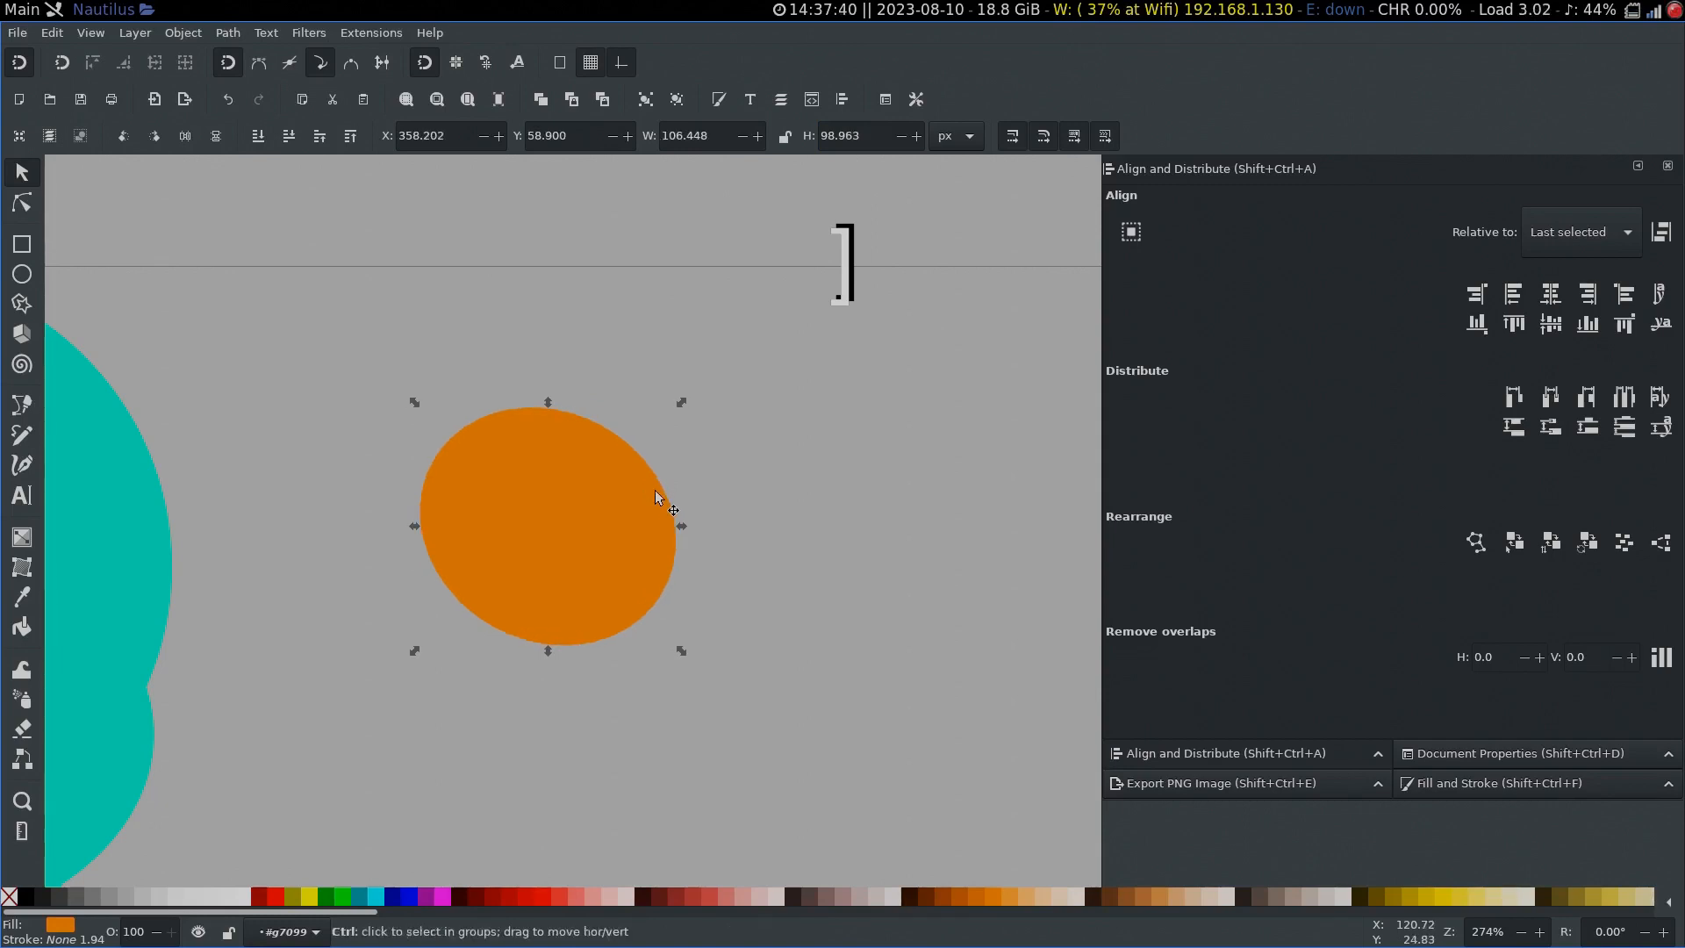
Step: Move the tilted ellipse onto the skull's left side as an eye socket, at about X 15, Y 149 px
{"action": "scroll", "coordinate": [652, 484], "scroll_direction": "down", "scroll_amount": 2}
{"action": "left_click_drag", "start_coordinate": [652, 484], "coordinate": [453, 635]}
{"action": "scroll", "coordinate": [392, 577], "scroll_direction": "up", "scroll_amount": 1}
{"action": "scroll", "coordinate": [387, 603], "scroll_direction": "down", "scroll_amount": 2}
{"action": "scroll", "coordinate": [576, 629], "scroll_direction": "left", "scroll_amount": 1}
{"action": "scroll", "coordinate": [420, 581], "scroll_direction": "up", "scroll_amount": 1}
{"action": "scroll", "coordinate": [450, 665], "scroll_direction": "up", "scroll_amount": 2}
{"action": "scroll", "coordinate": [518, 657], "scroll_direction": "down", "scroll_amount": 3}
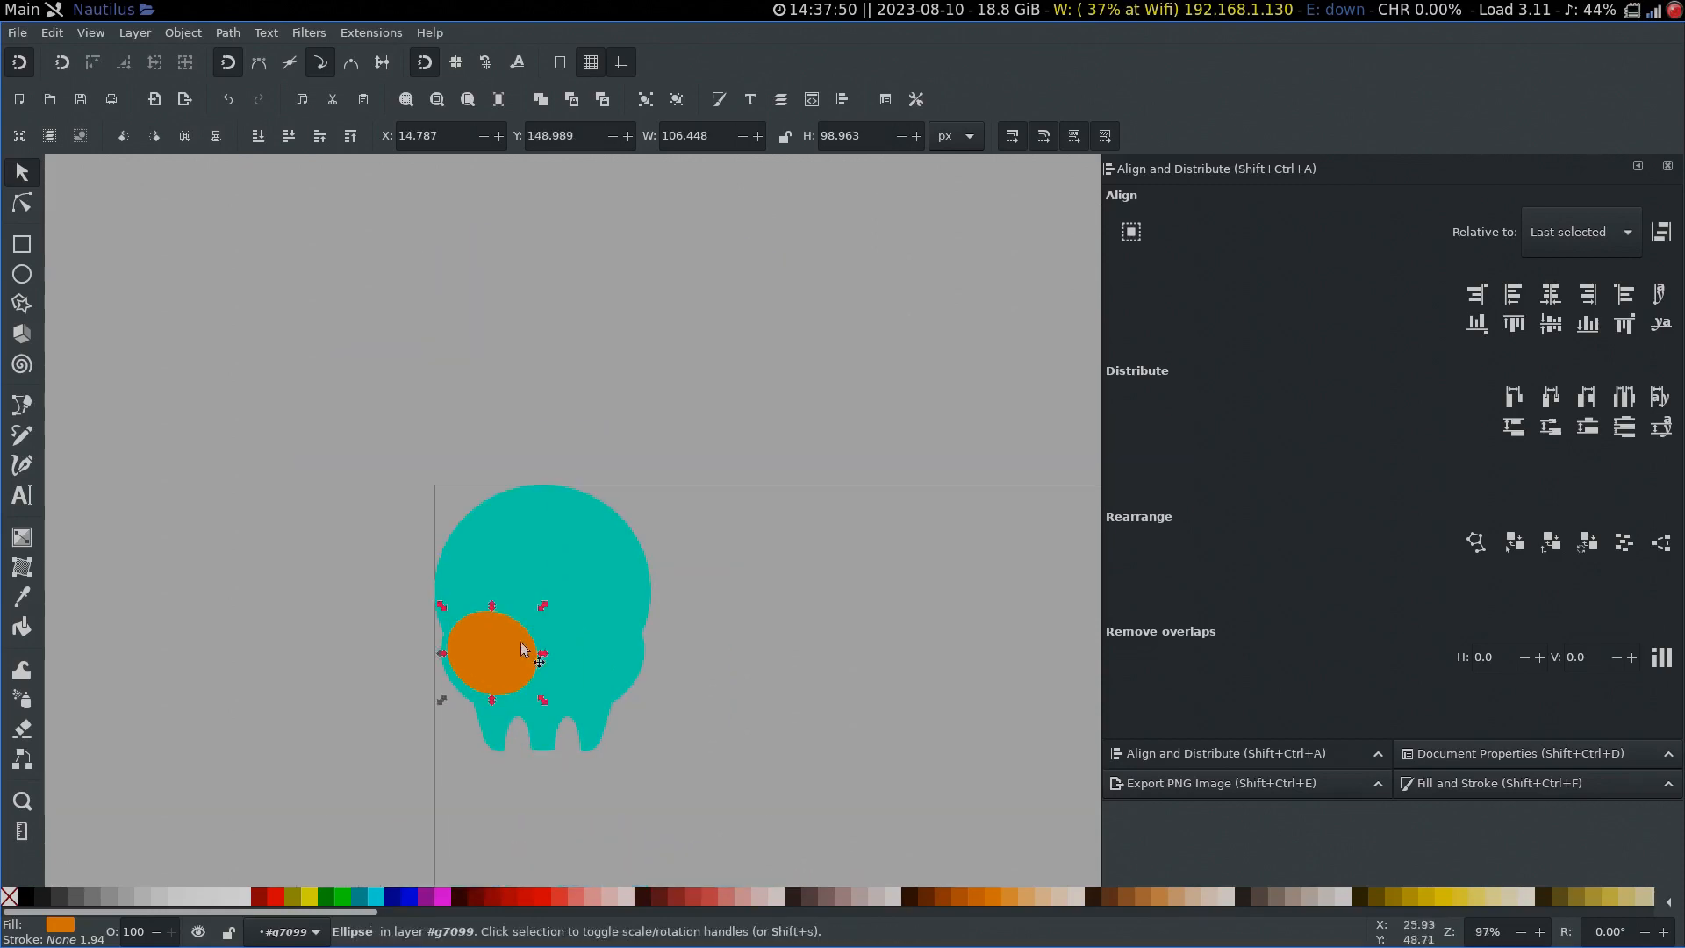
{"action": "scroll", "coordinate": [557, 660], "scroll_direction": "up", "scroll_amount": 1}
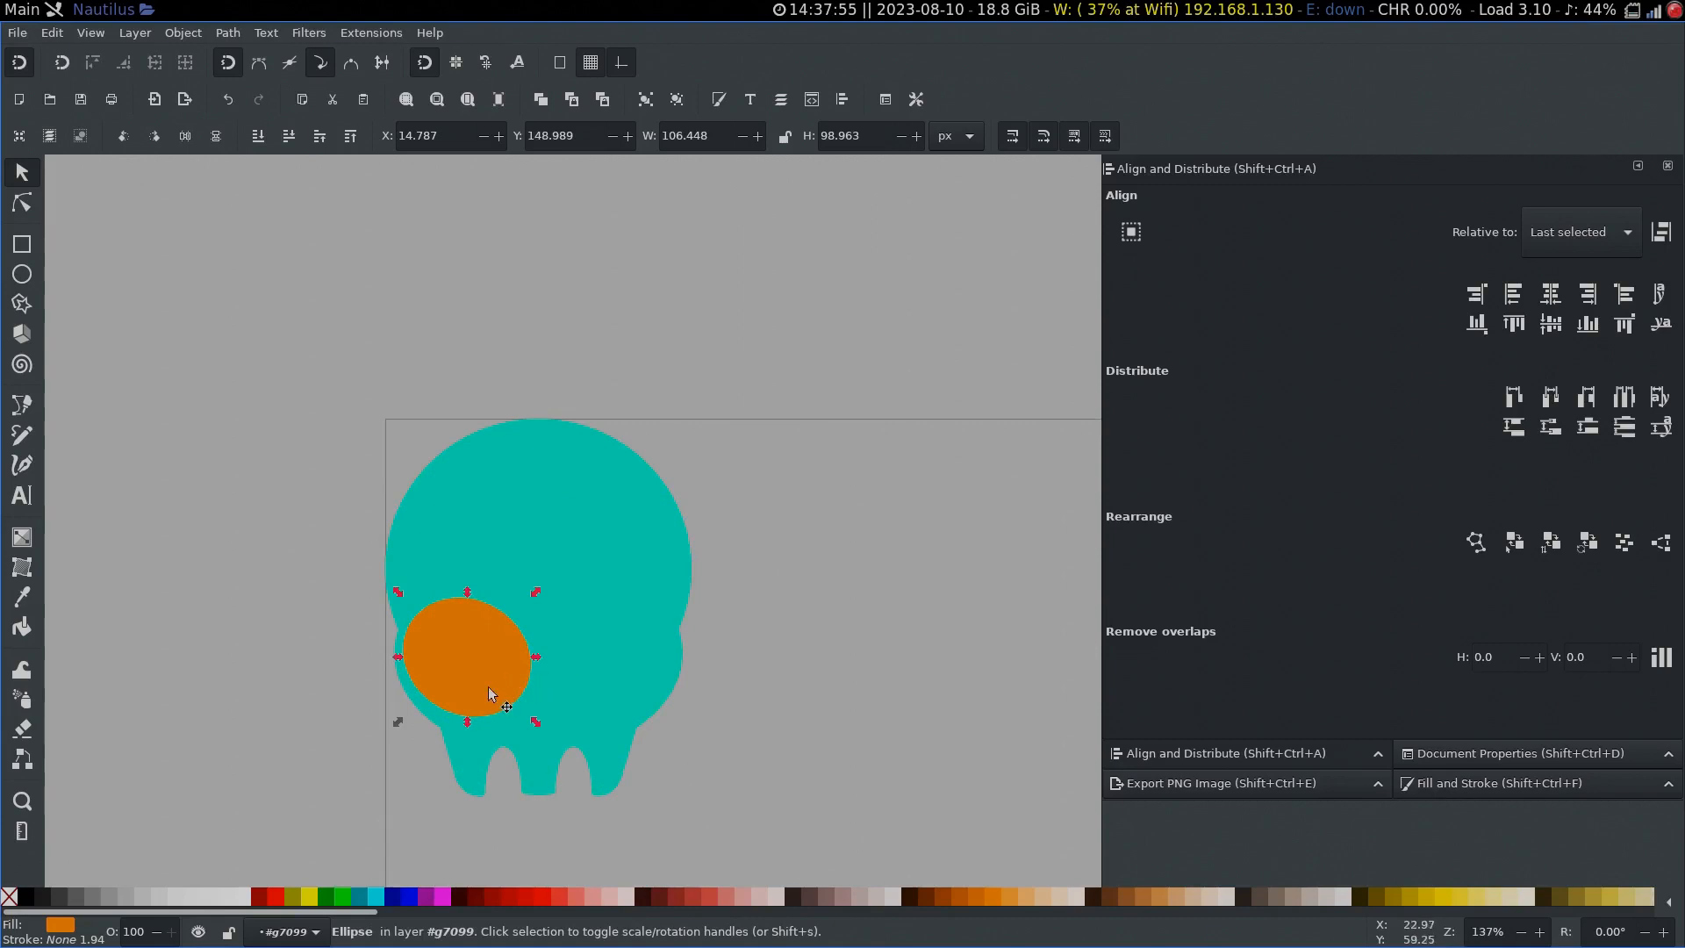
Step: Duplicate the eye ellipse, move the copy level to the right to about X 129 px, and flip it horizontally
{"action": "key", "text": "ctrl+d"}
{"action": "left_click_drag", "start_coordinate": [488, 688], "coordinate": [625, 708]}
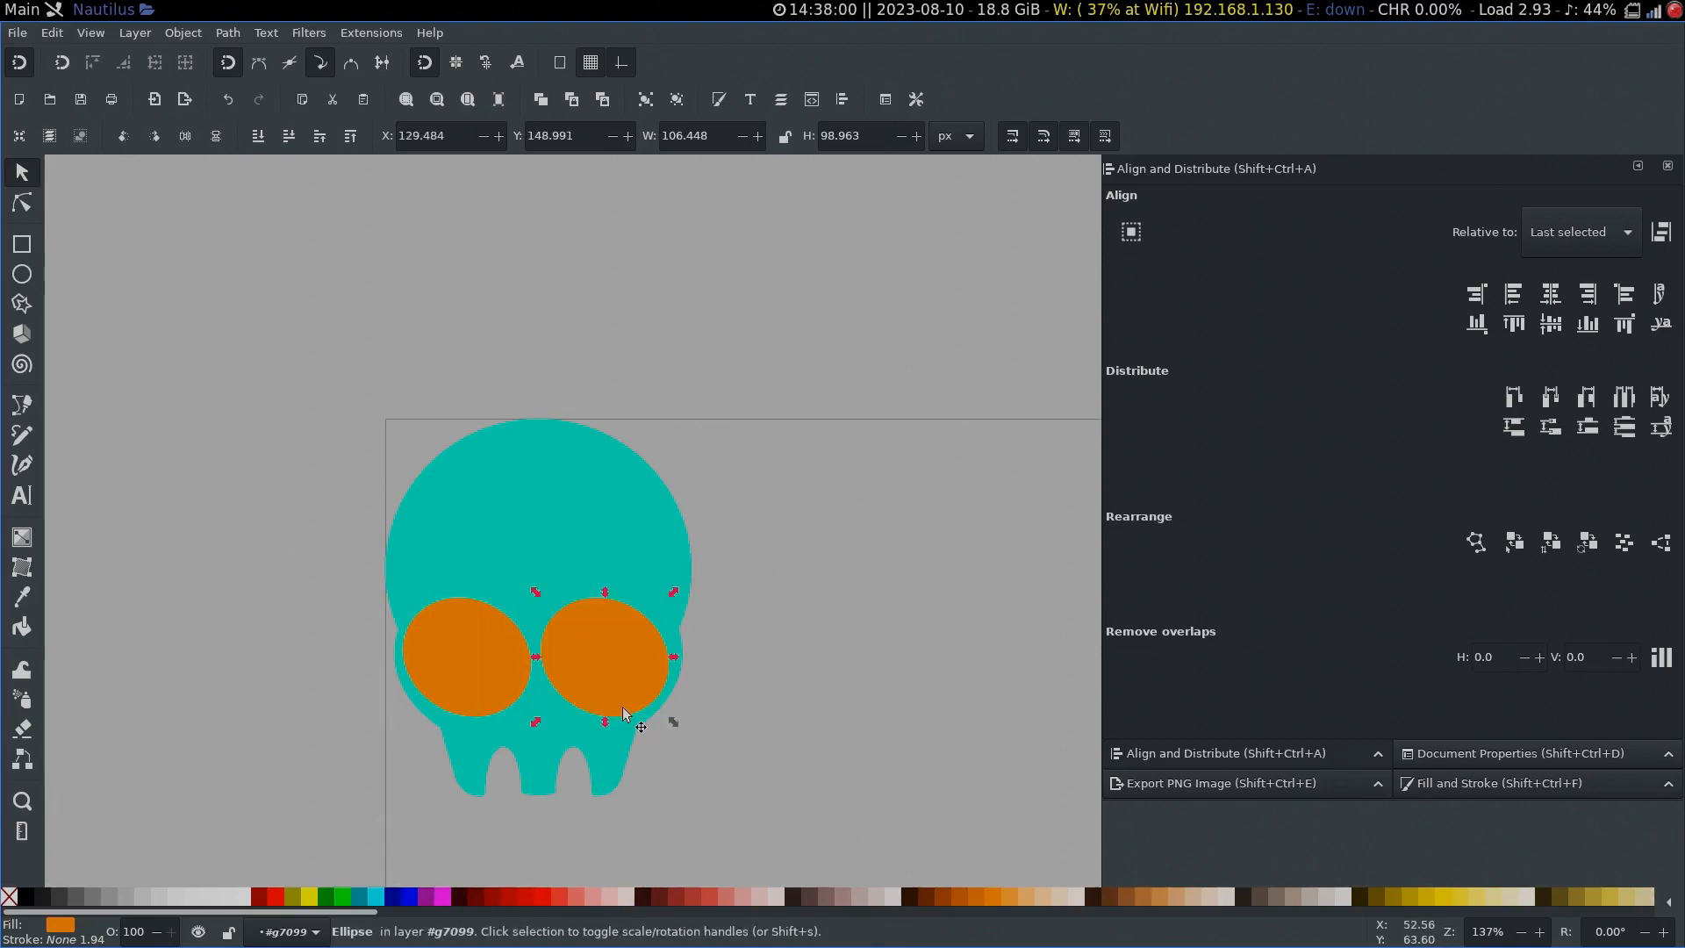
{"action": "key", "text": "h"}
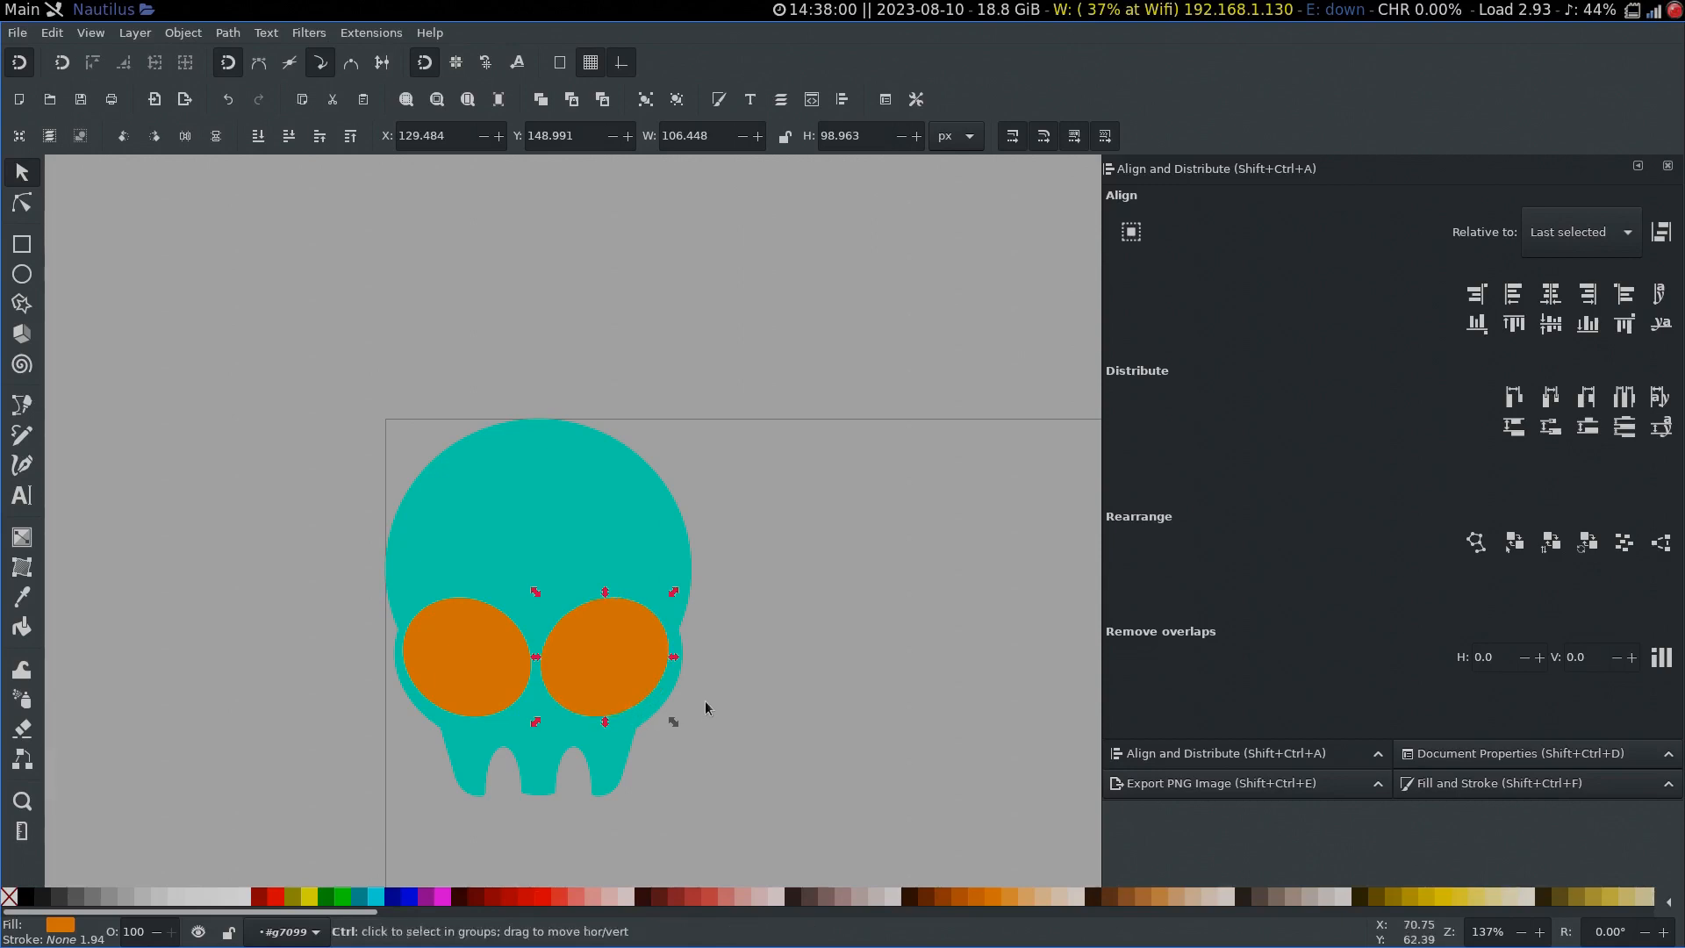
{"action": "scroll", "coordinate": [681, 715], "scroll_direction": "up", "scroll_amount": 1}
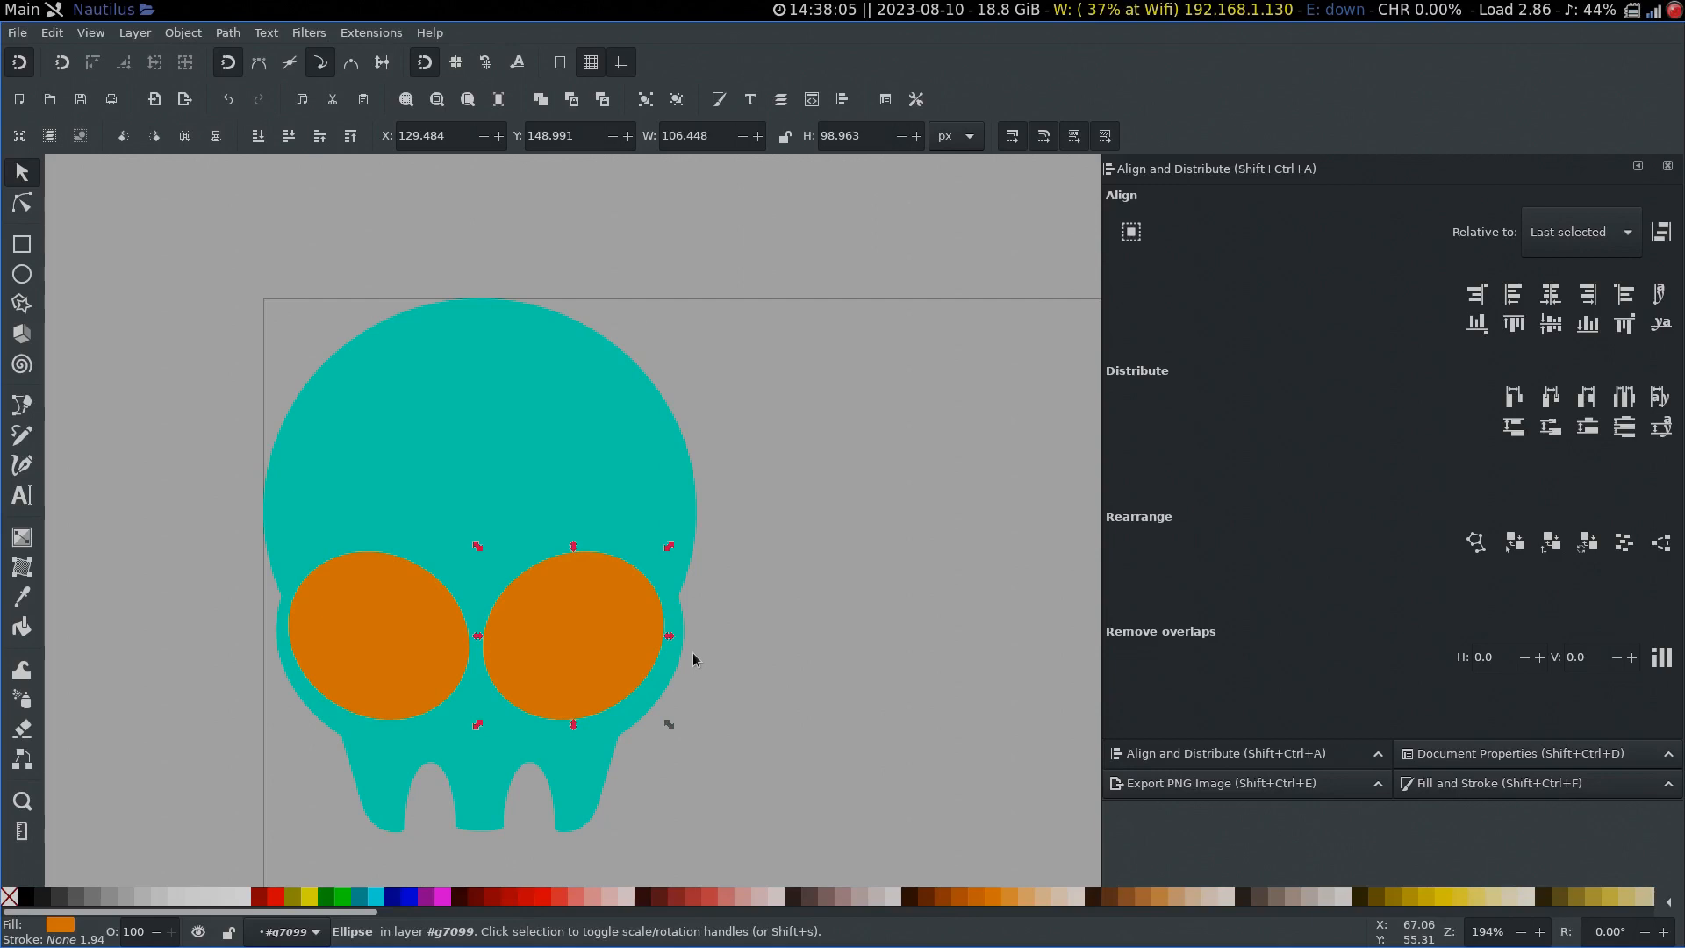
Step: Select both eye ellipses and turn them into a single path with Combine
{"action": "left_click", "coordinate": [434, 622], "text": "shift"}
{"action": "key", "text": "ctrl"}
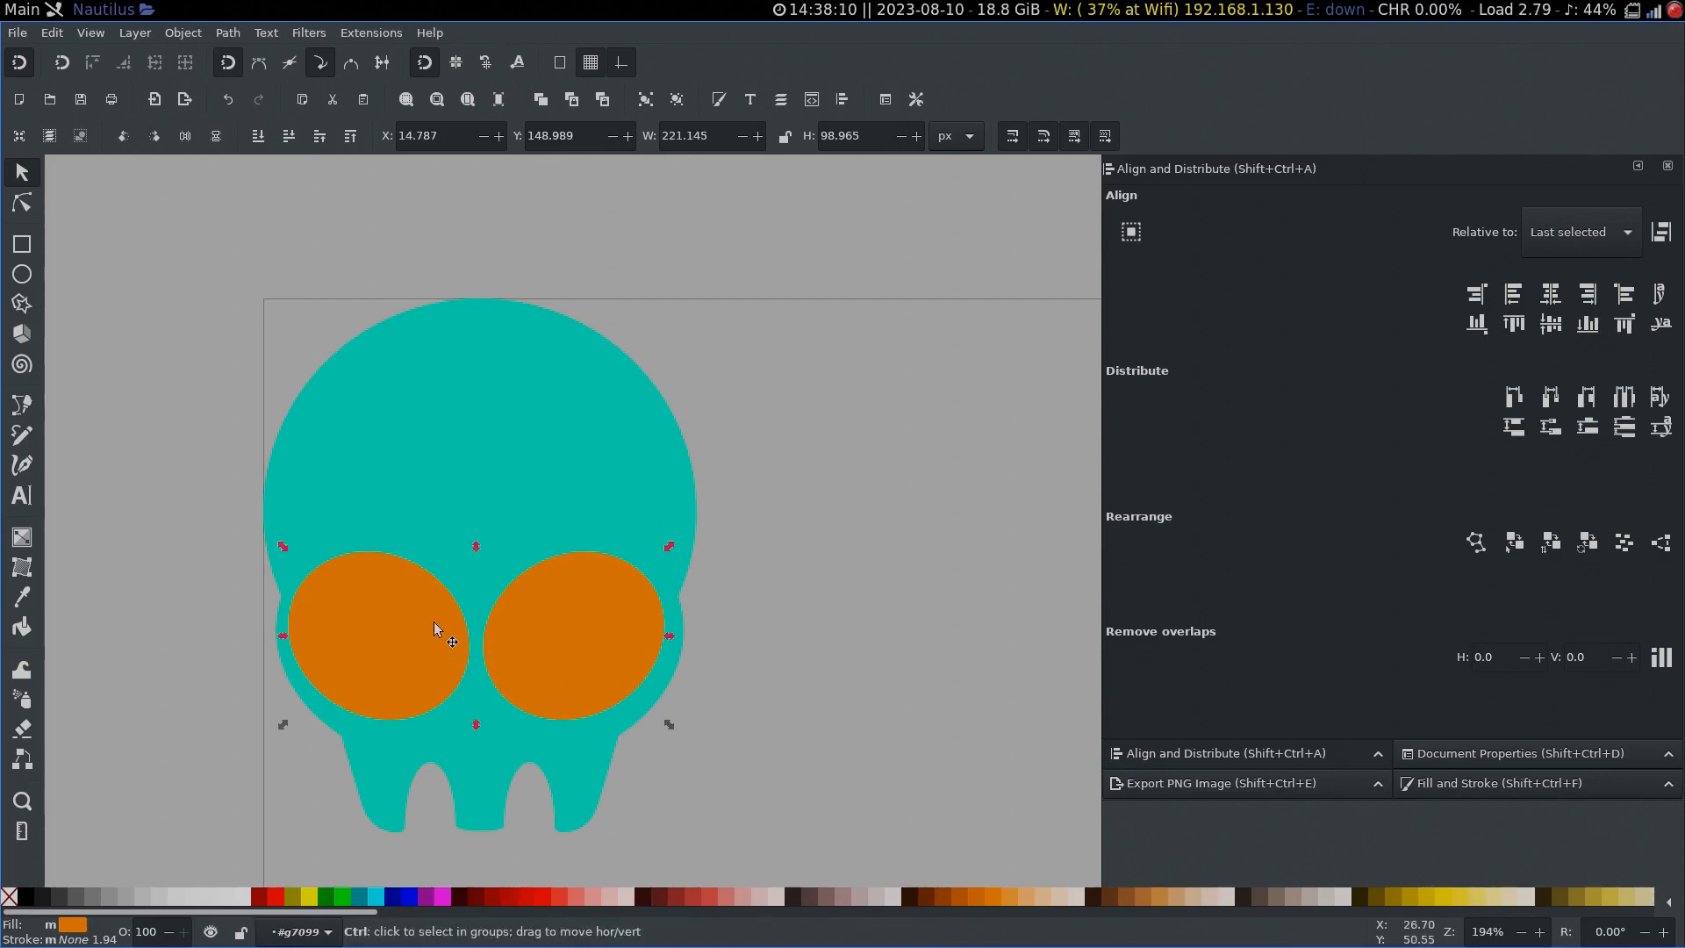
{"action": "key", "text": "ctrl+k"}
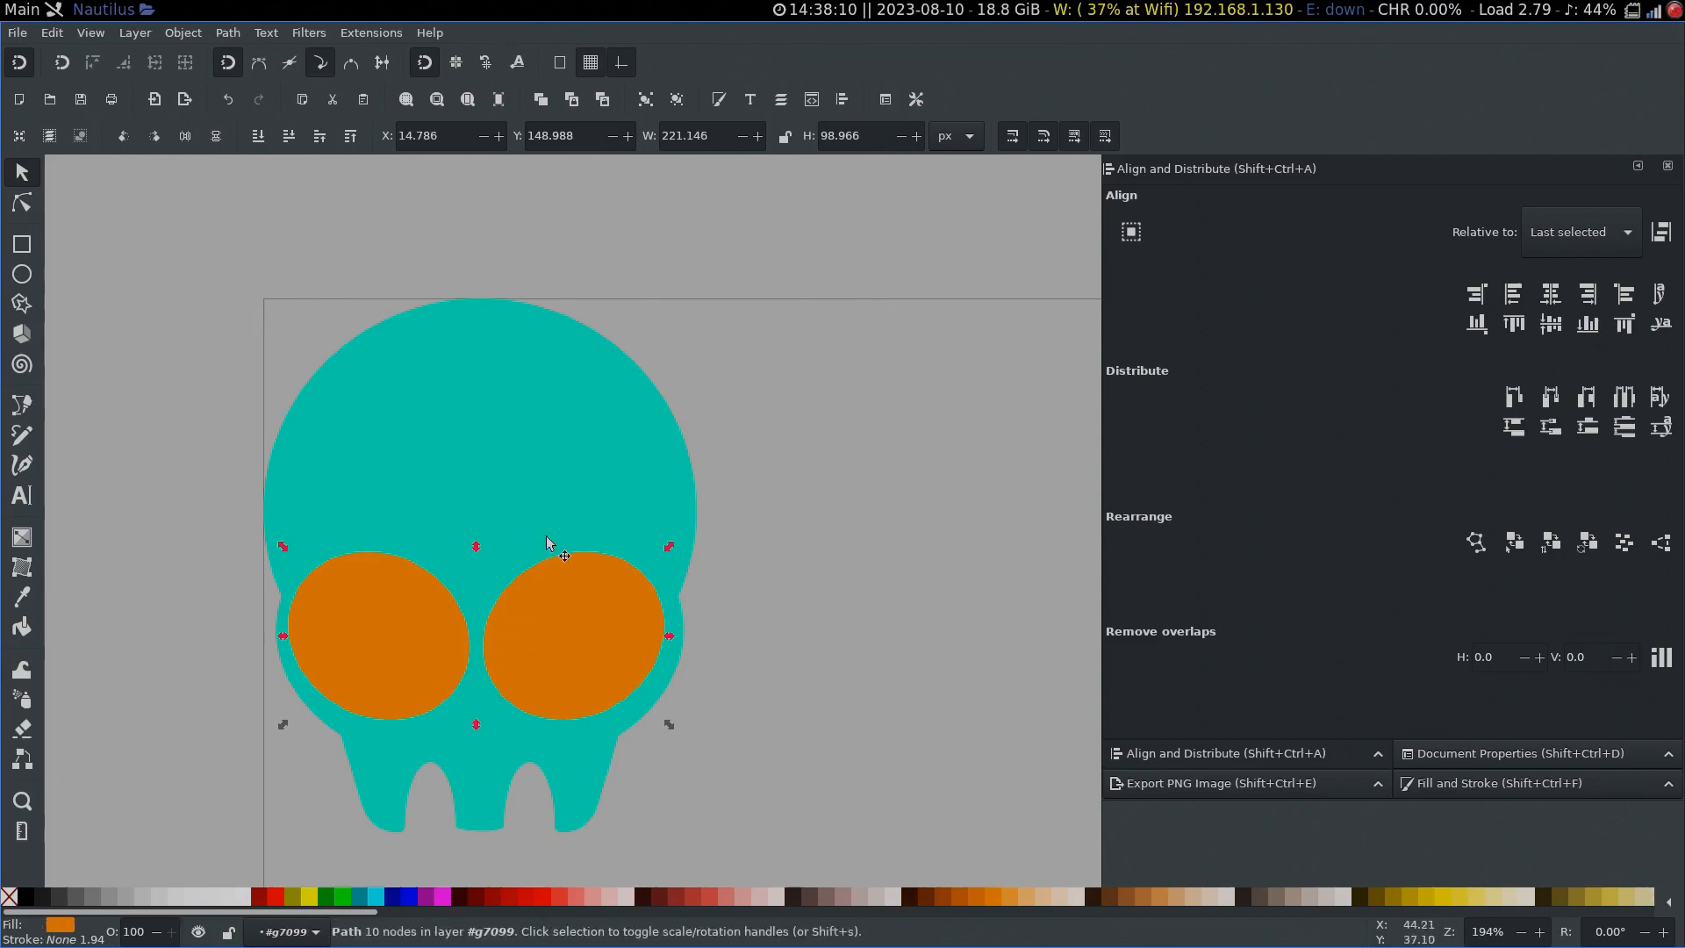
Step: Centre the combined eye path horizontally on the skull
{"action": "key", "text": "ctrl+shift"}
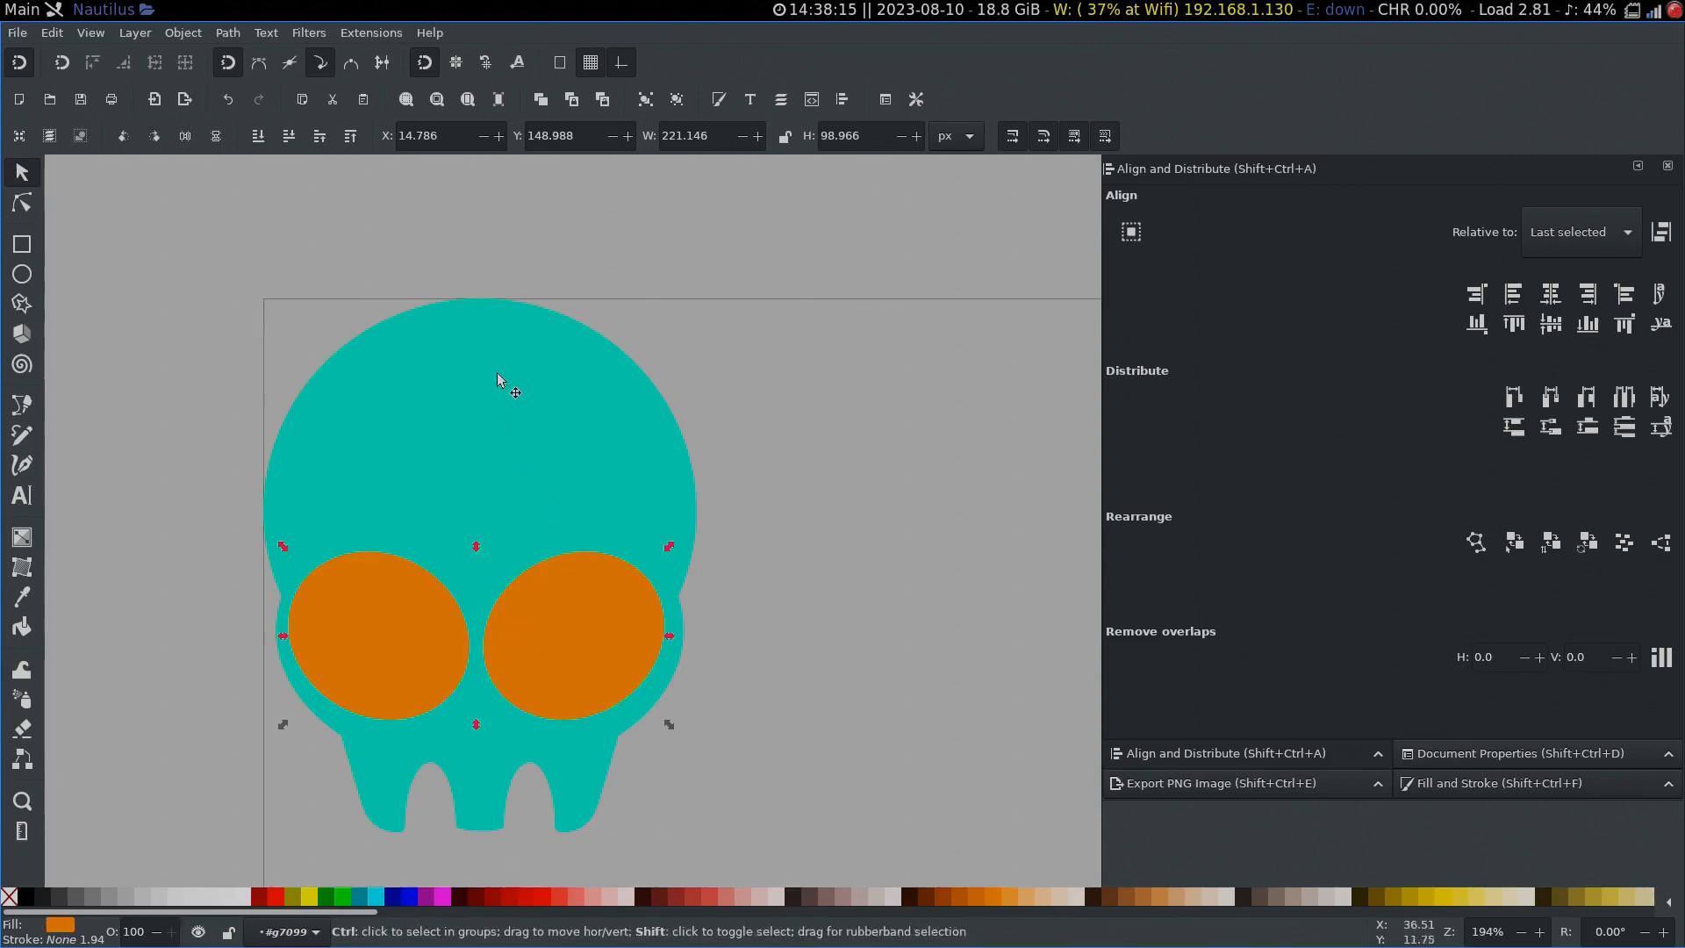
{"action": "left_click", "coordinate": [493, 361], "text": "ctrl+shift"}
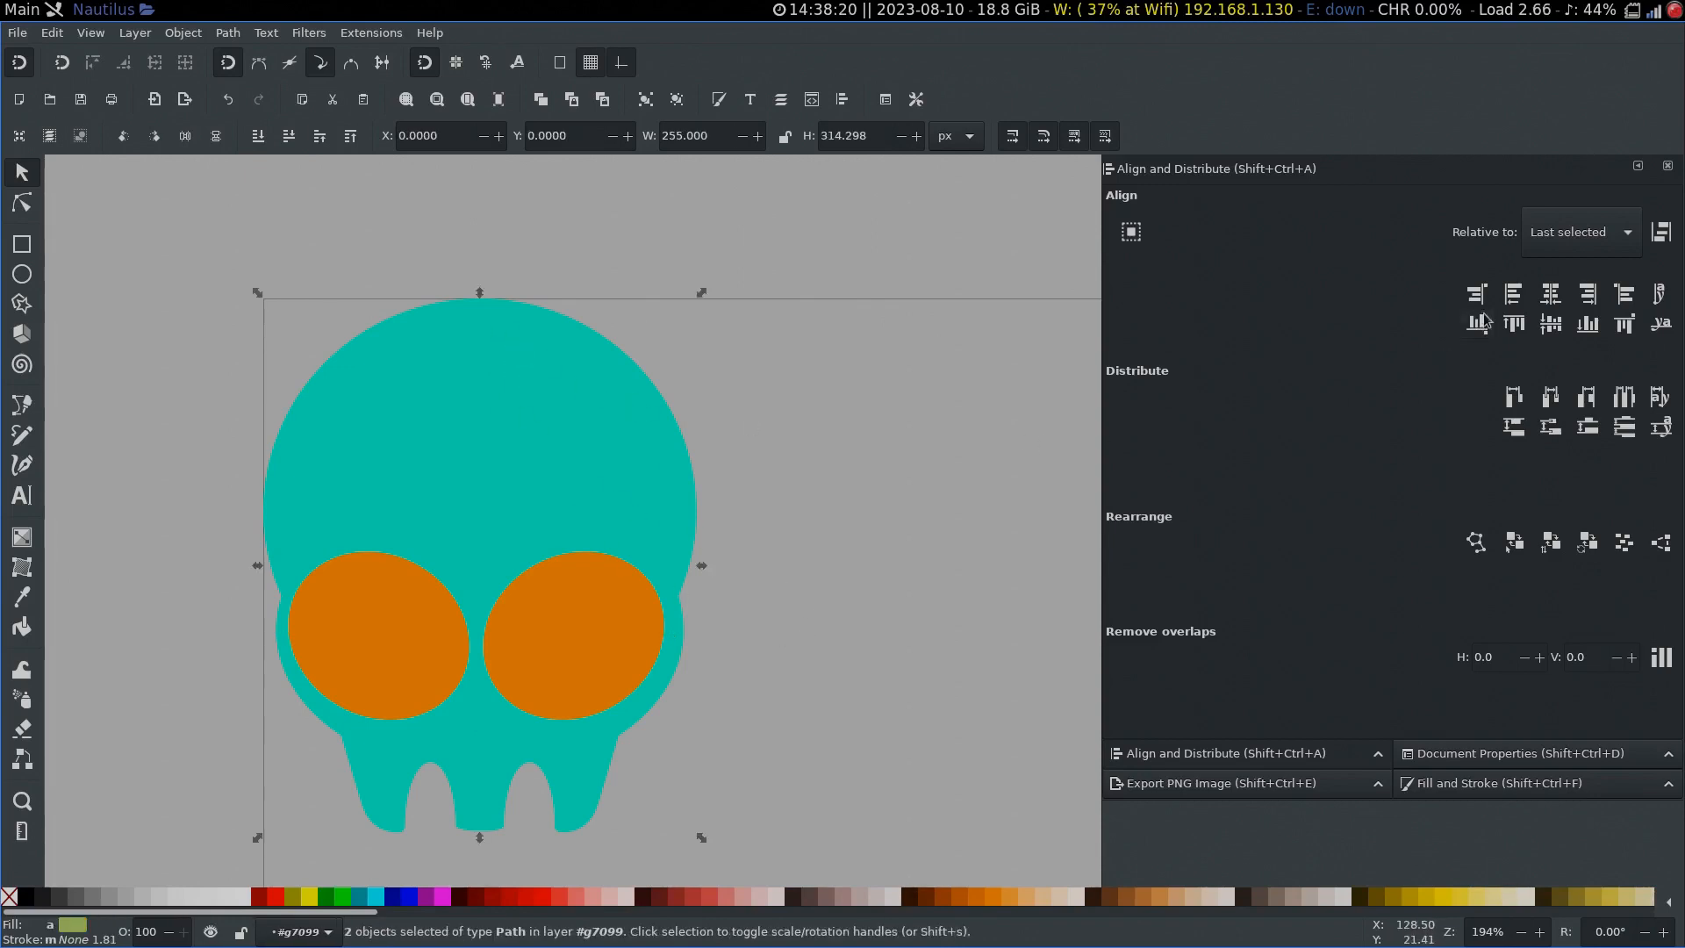
{"action": "left_click", "coordinate": [1552, 294]}
{"action": "left_click", "coordinate": [860, 532]}
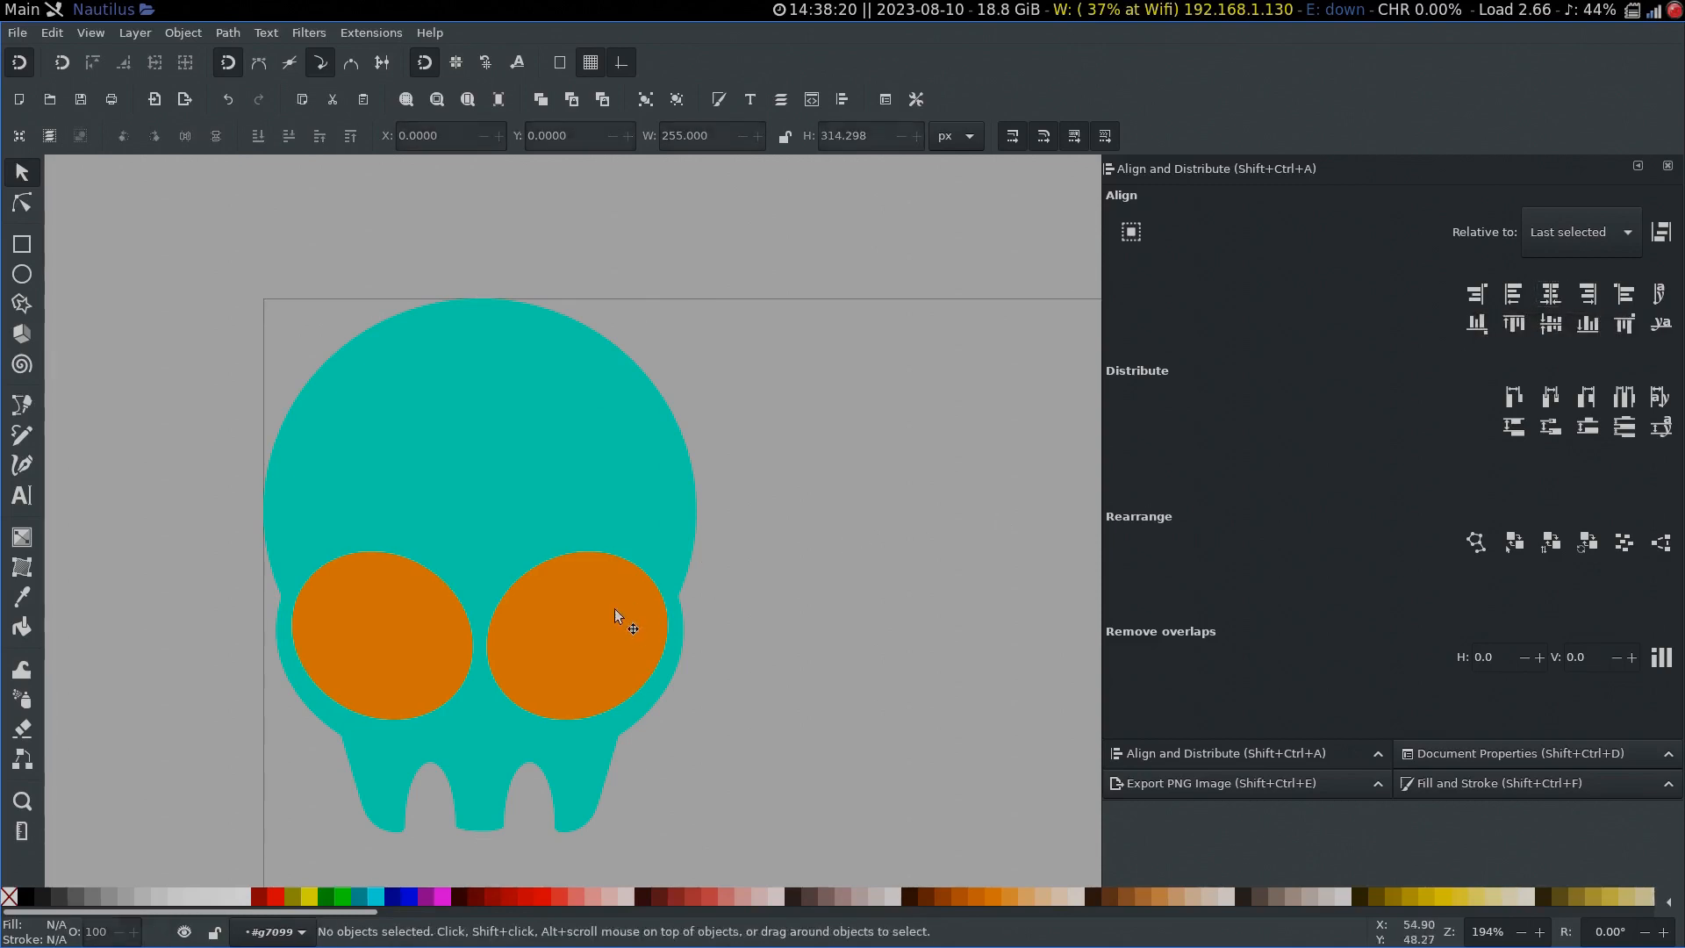
Step: Cut the eye sockets out of the teal skull by subtracting the combined eye path with Difference
{"action": "left_click", "coordinate": [615, 608]}
{"action": "left_click", "coordinate": [585, 417], "text": "shift"}
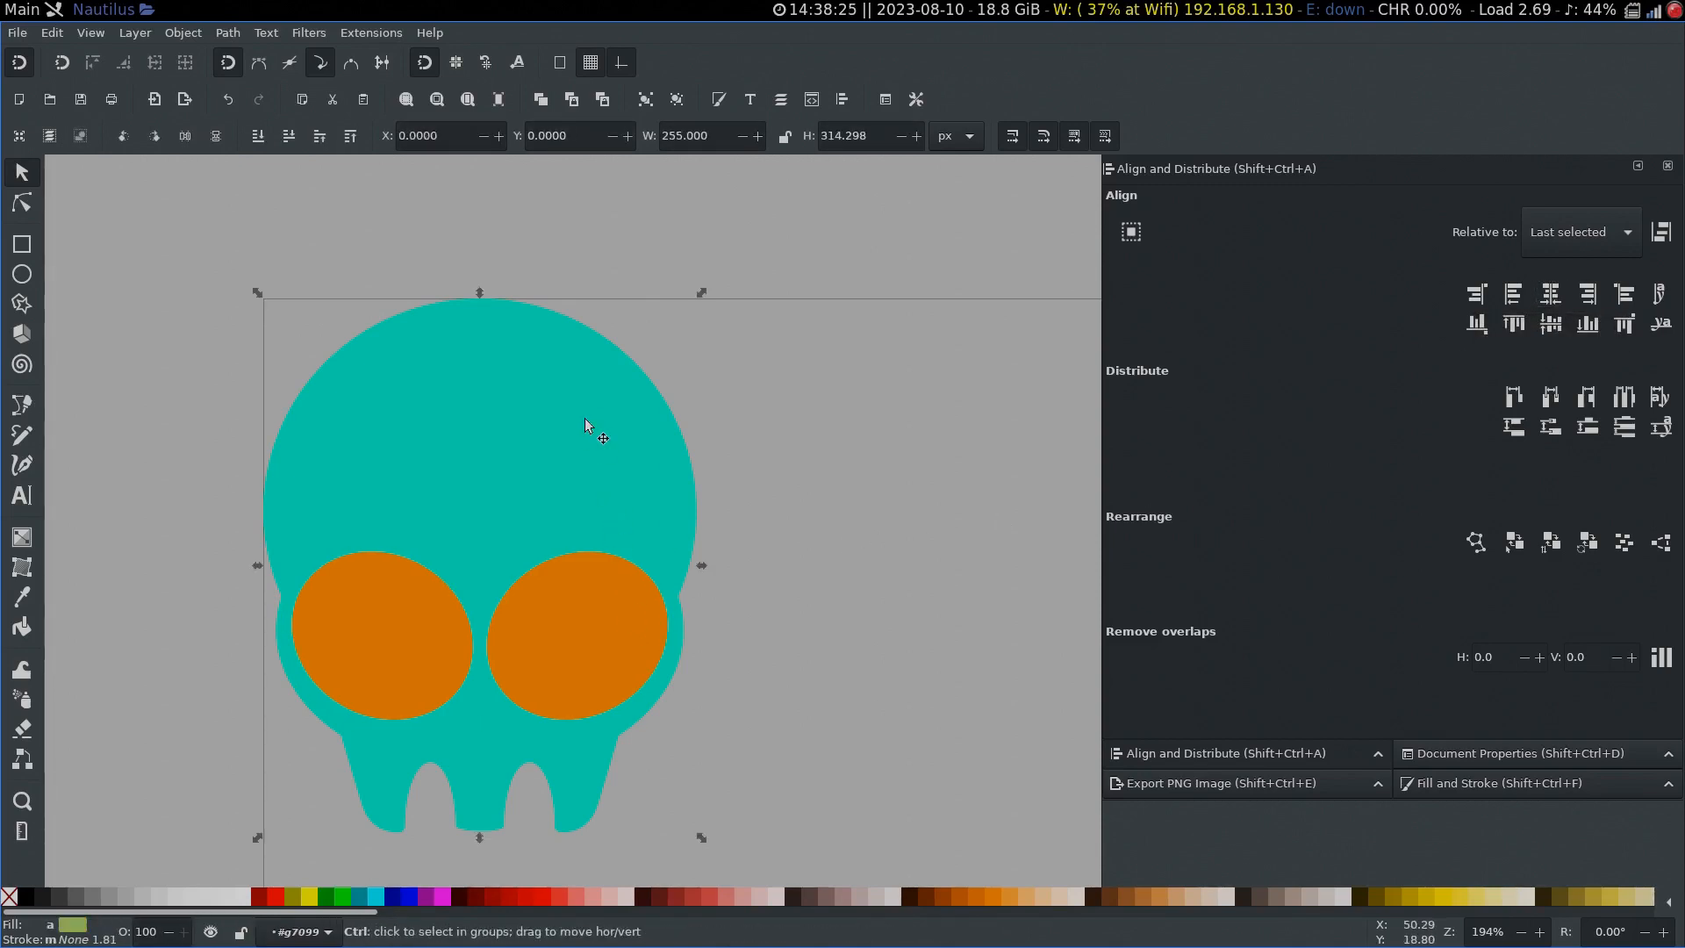
{"action": "key", "text": "ctrl+minus"}
{"action": "key", "text": "ctrl"}
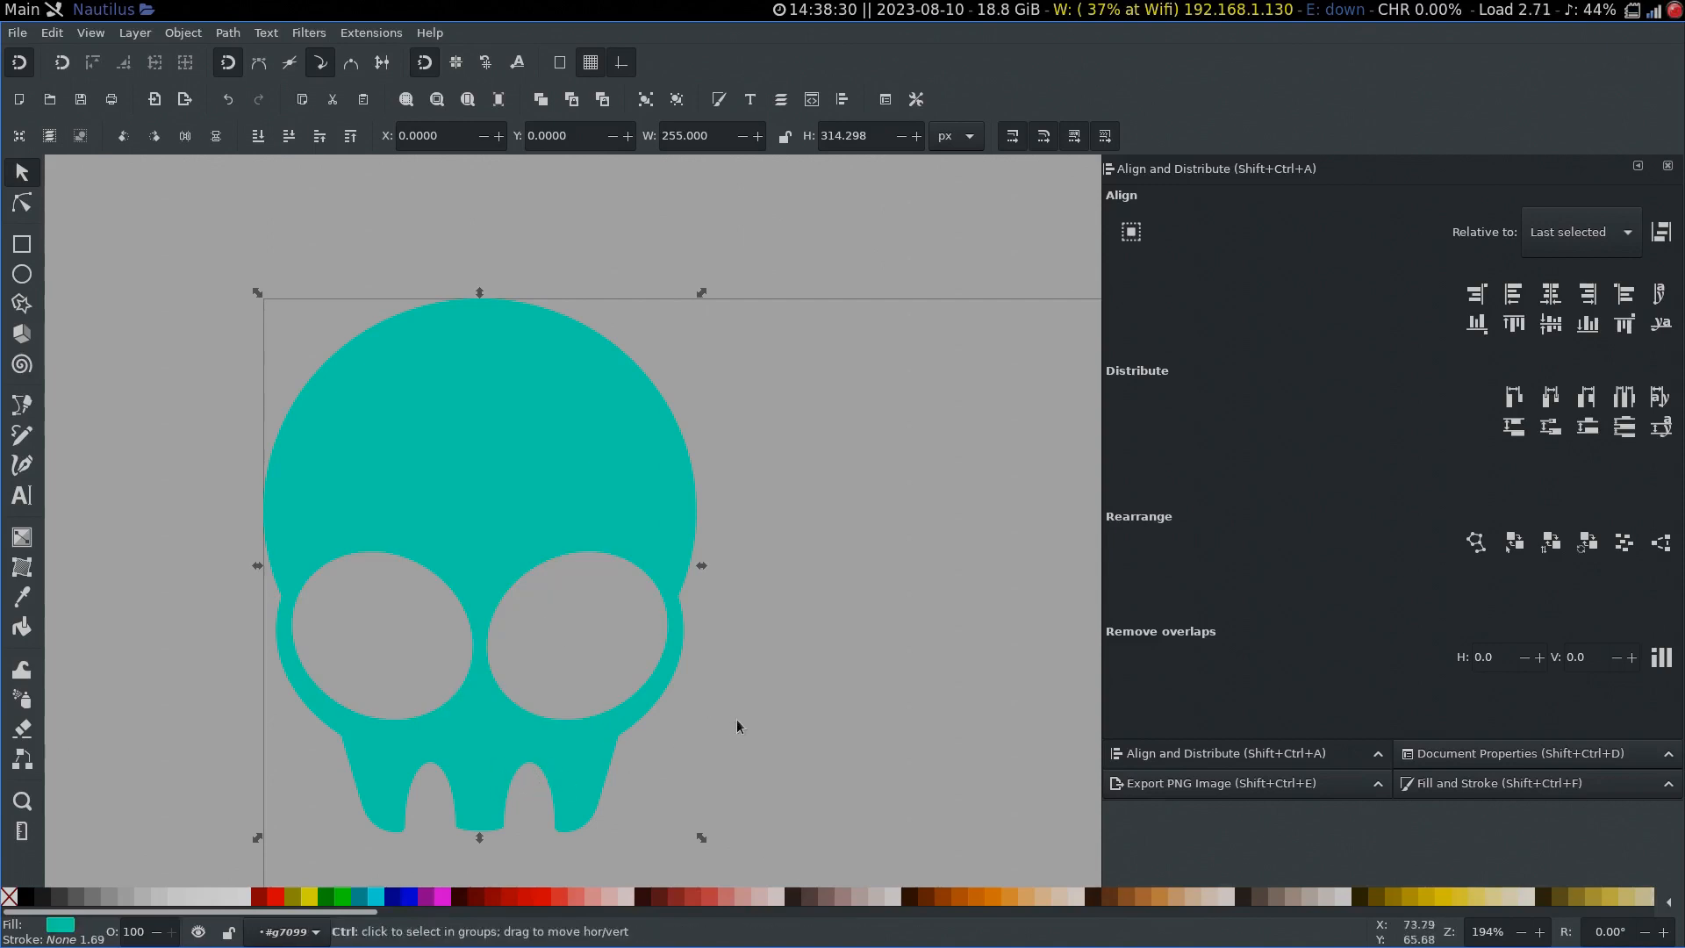
Step: Draw a narrow upright ellipse in the empty area beside the skull and size it to 20 px wide by 50 px high
{"action": "left_click_drag", "start_coordinate": [895, 669], "coordinate": [709, 703]}
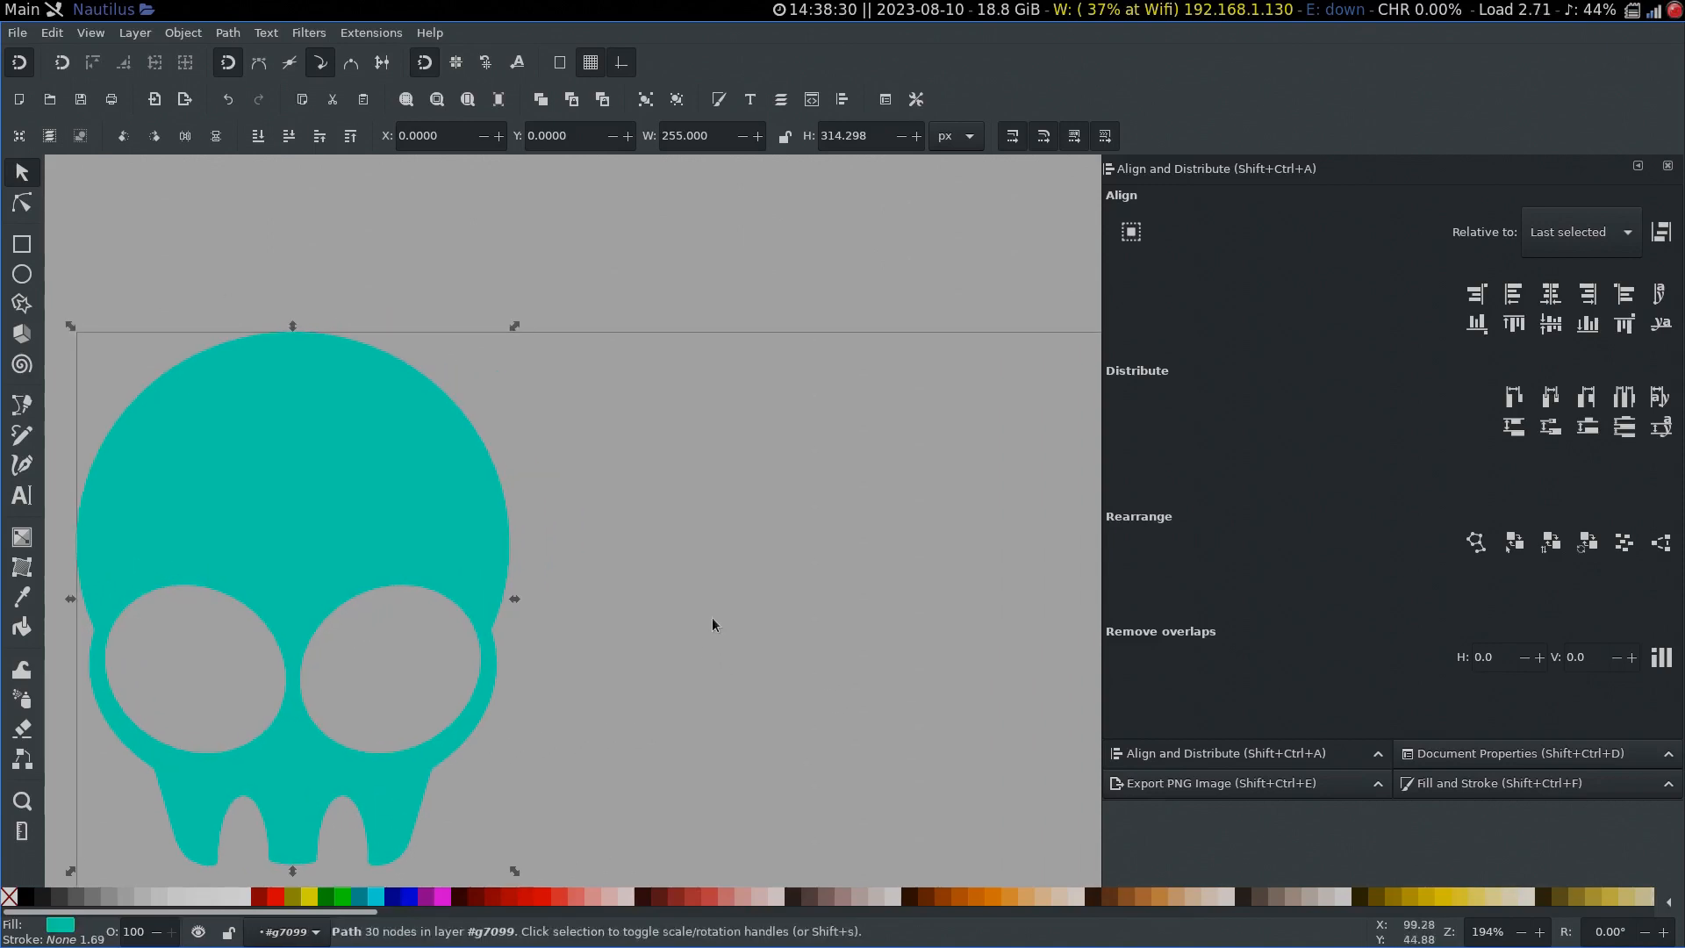
{"action": "key", "text": "e"}
{"action": "left_click_drag", "start_coordinate": [719, 492], "coordinate": [752, 589]}
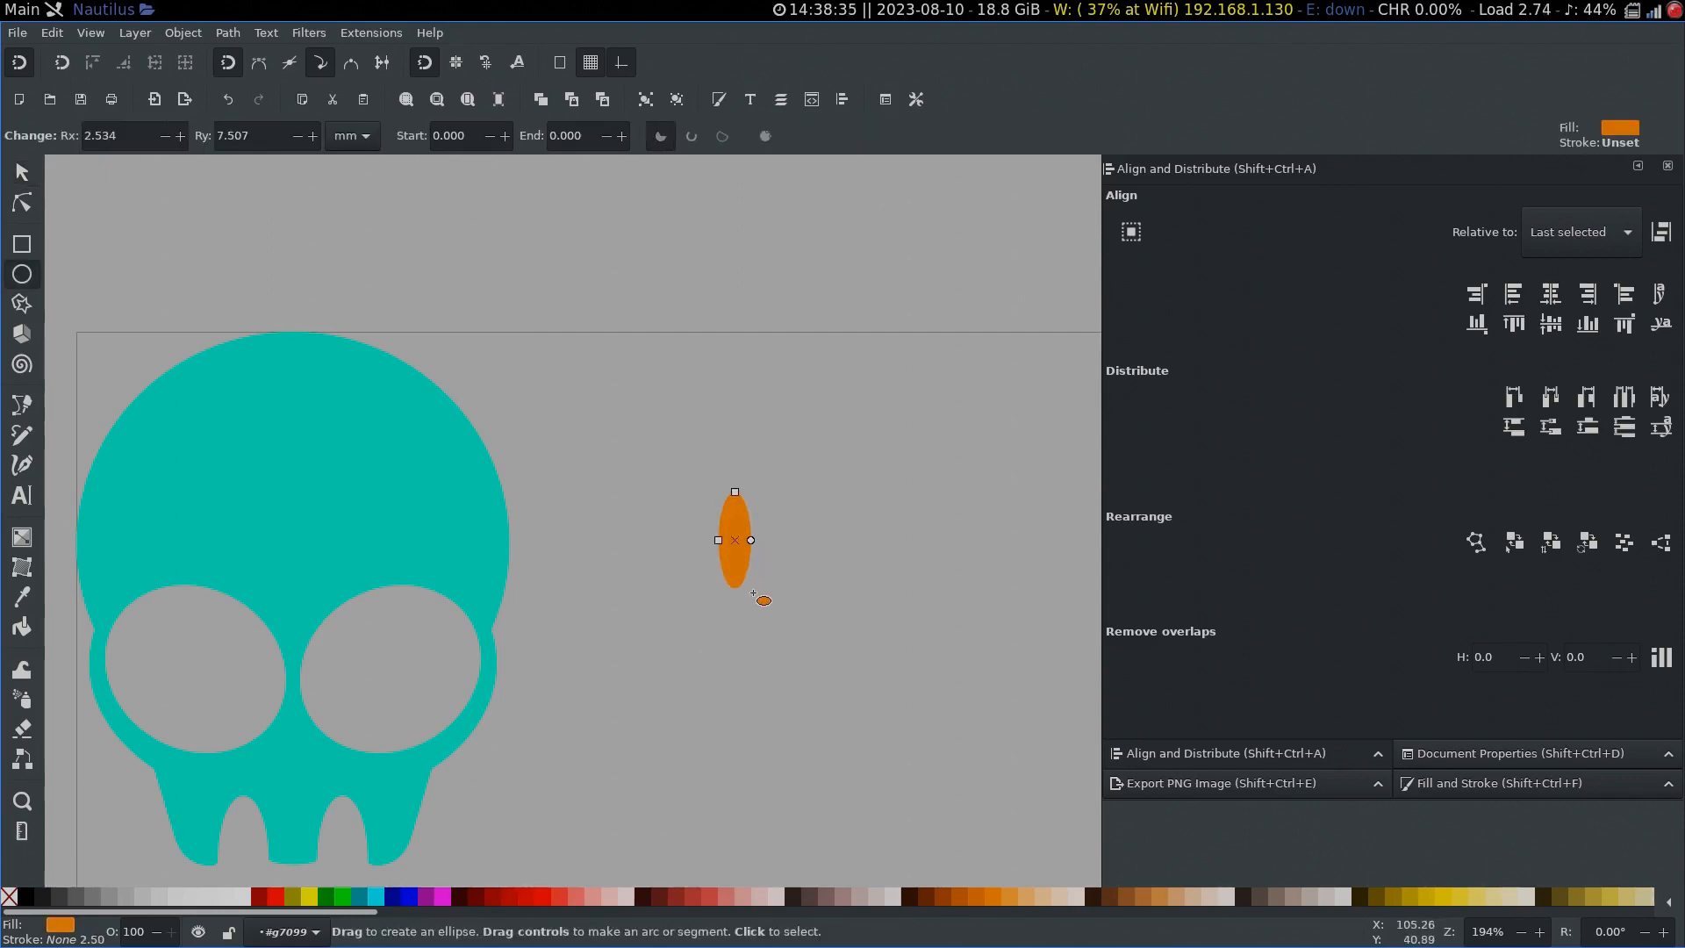
{"action": "key", "text": "s"}
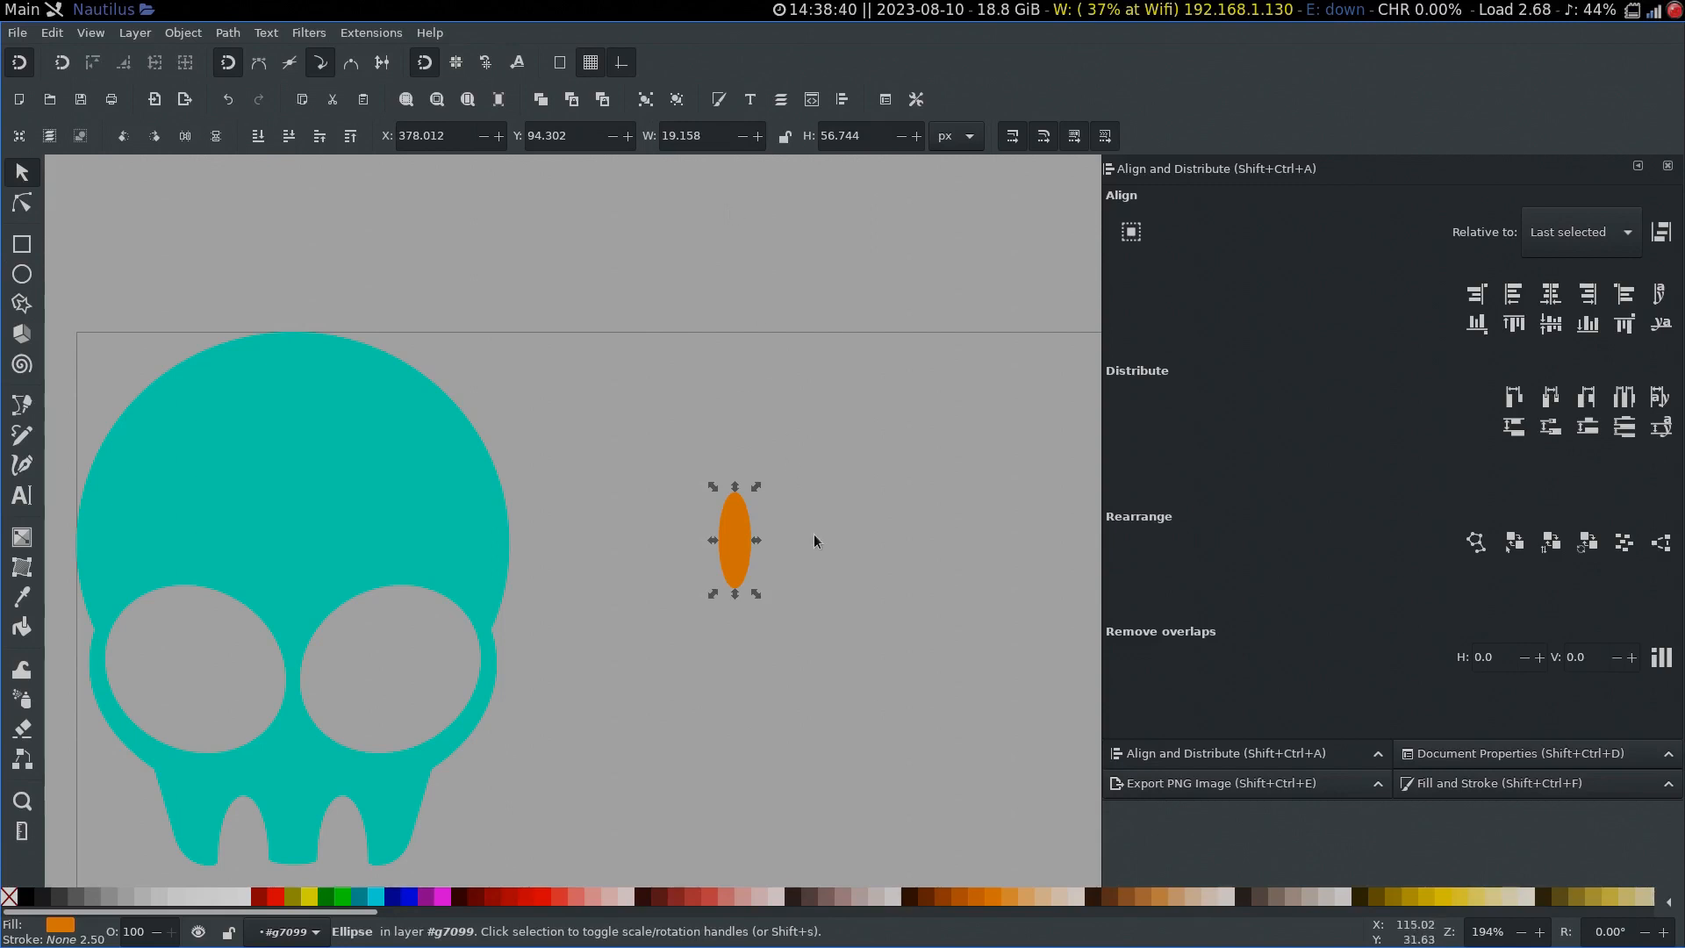
{"action": "left_click_drag", "start_coordinate": [701, 137], "coordinate": [647, 145]}
{"action": "type", "text": "20"}
{"action": "key", "text": "Tab"}
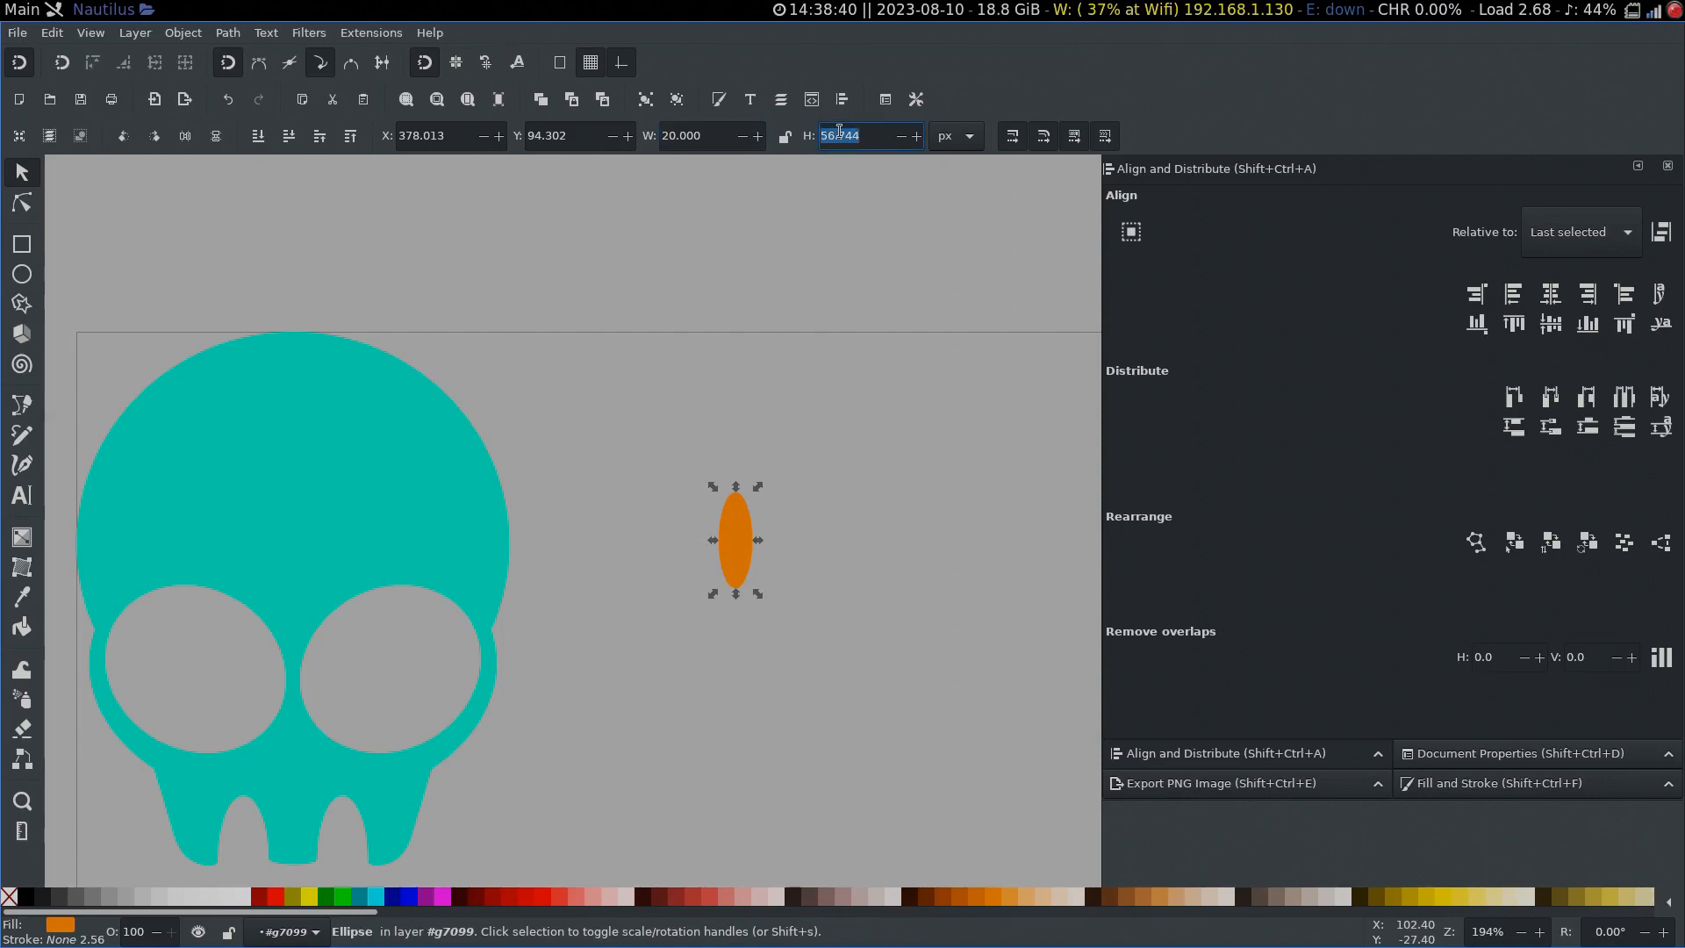
{"action": "type", "text": "50"}
{"action": "key", "text": "Return"}
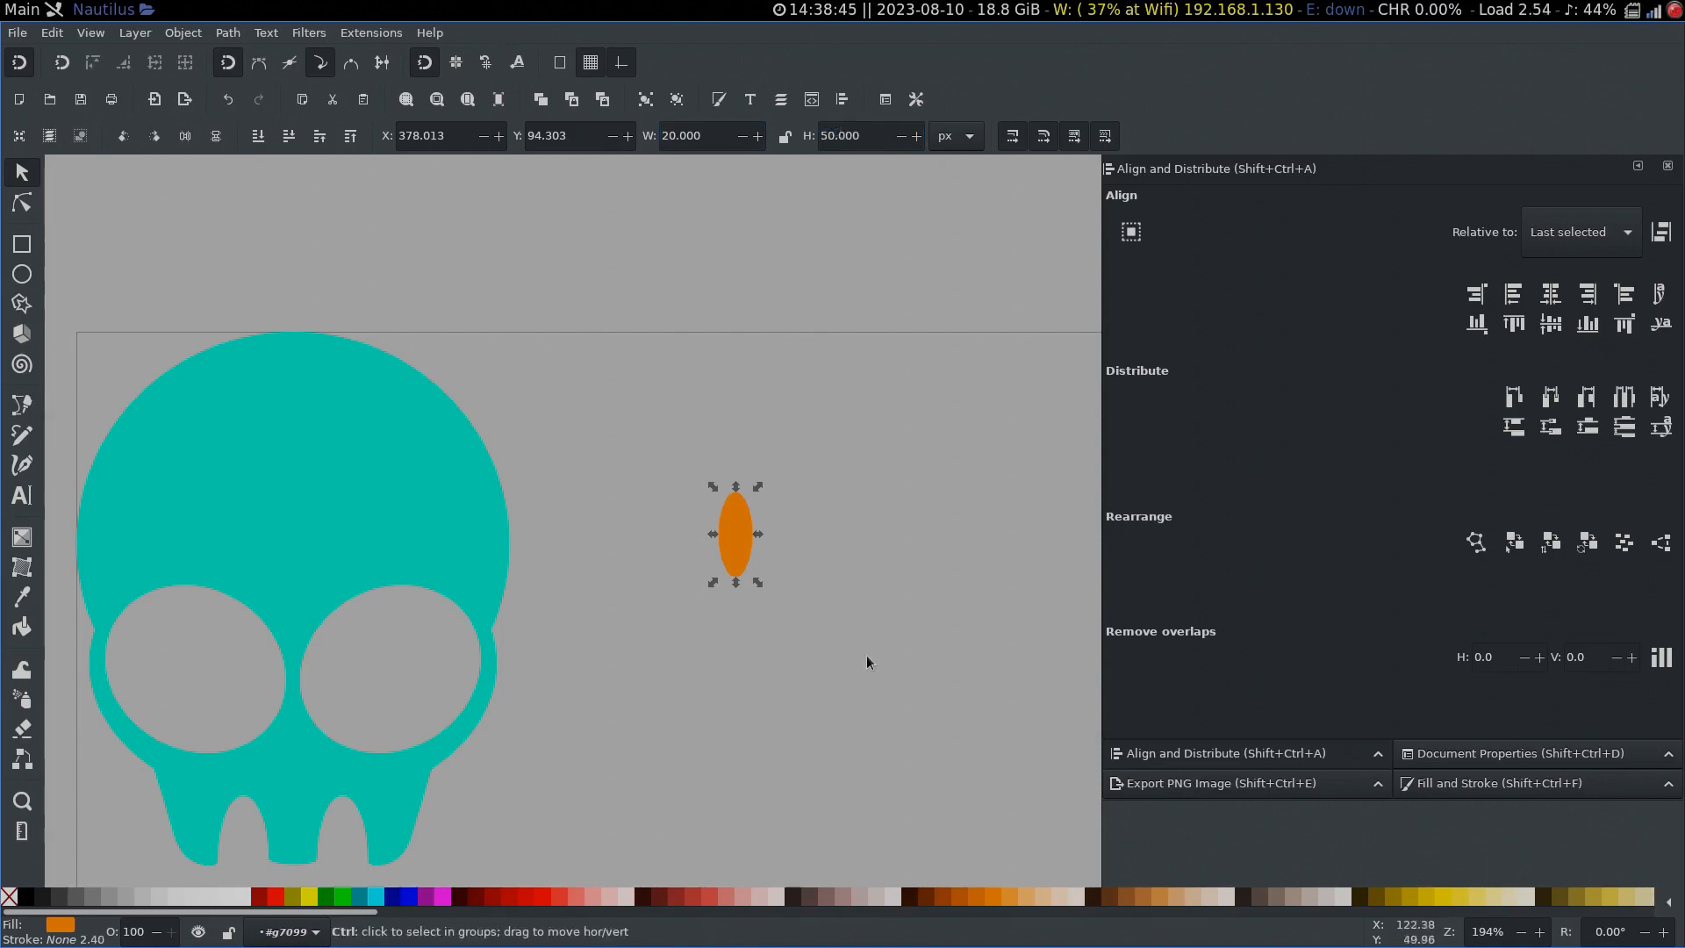
Step: Rotate the orange ellipse slightly clockwise so its upper end leans to the right
{"action": "scroll", "coordinate": [856, 636], "scroll_direction": "up", "scroll_amount": 2}
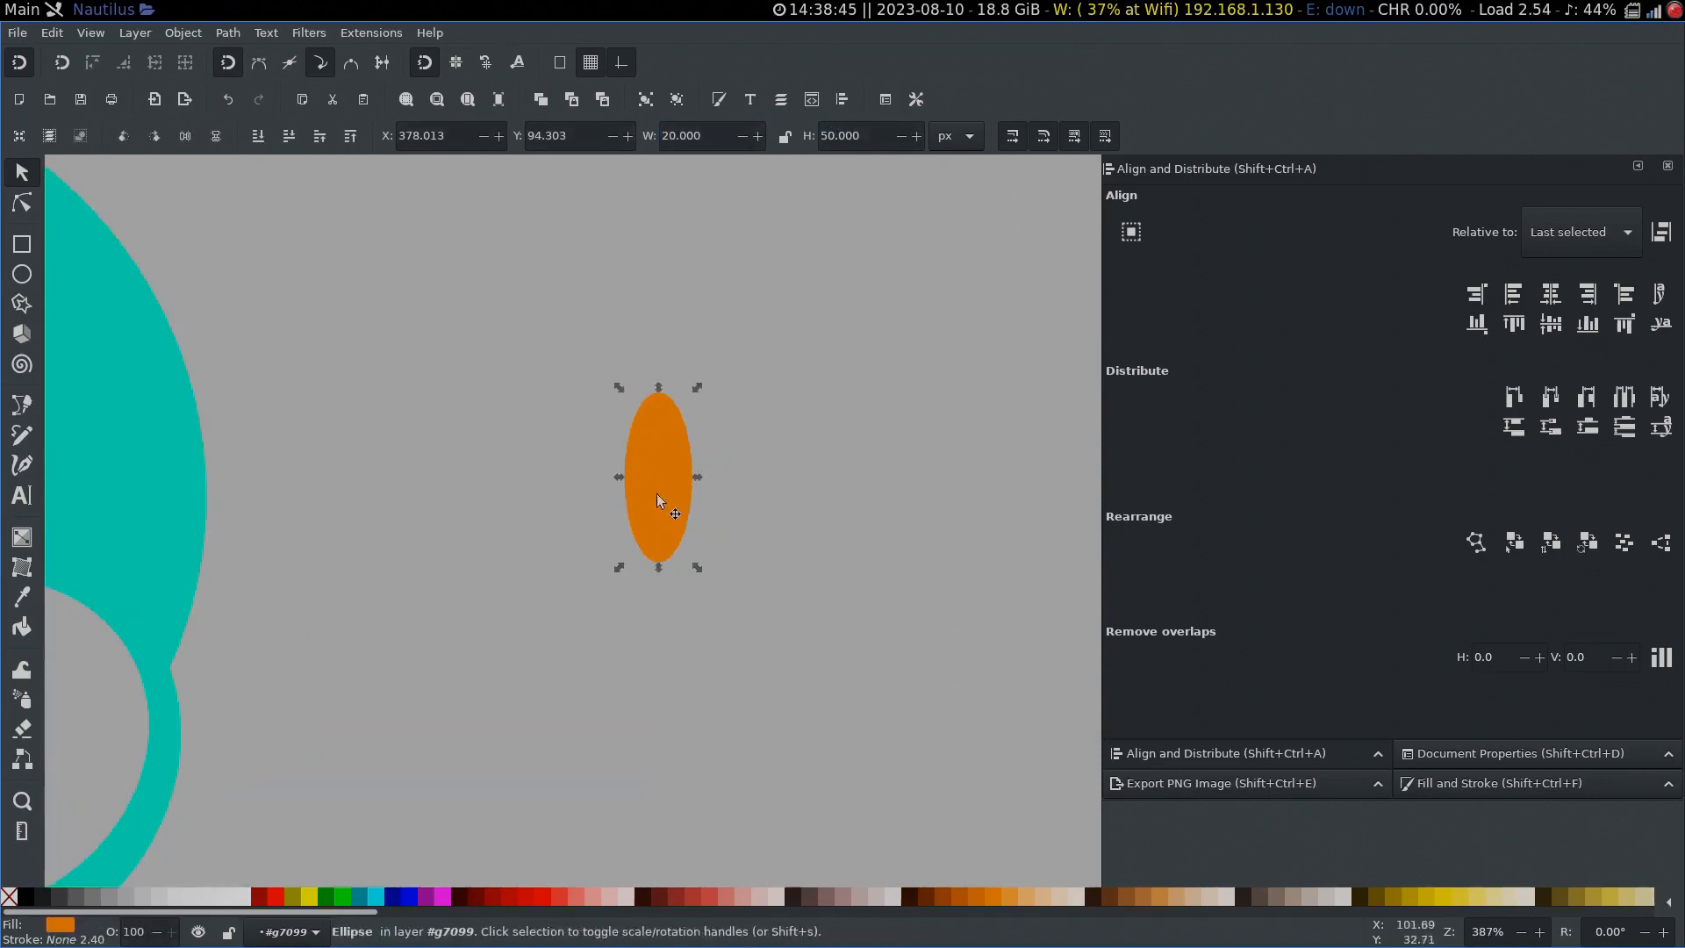
{"action": "left_click_drag", "start_coordinate": [657, 493], "coordinate": [661, 492]}
{"action": "key", "text": "bracketright"}
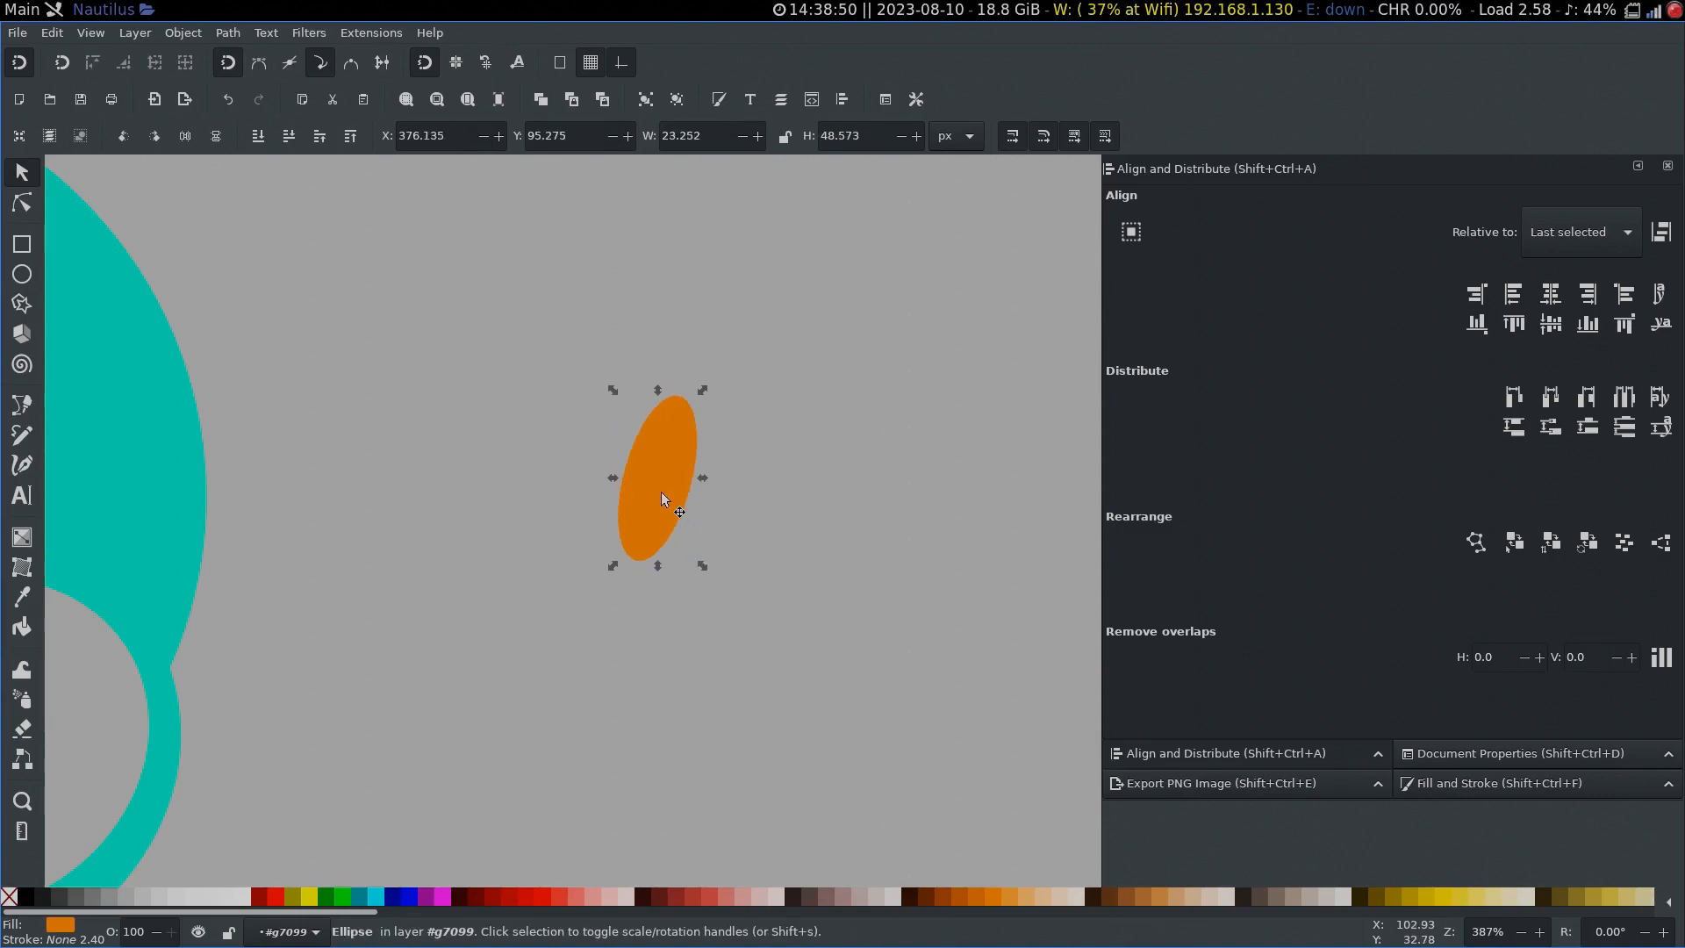
Step: Duplicate the tilted ellipse, flip the copy horizontally, and move it right to about X 387 px so the two overlap at their tops
{"action": "key", "text": "ctrl"}
{"action": "key", "text": "ctrl+d"}
{"action": "key", "text": "h"}
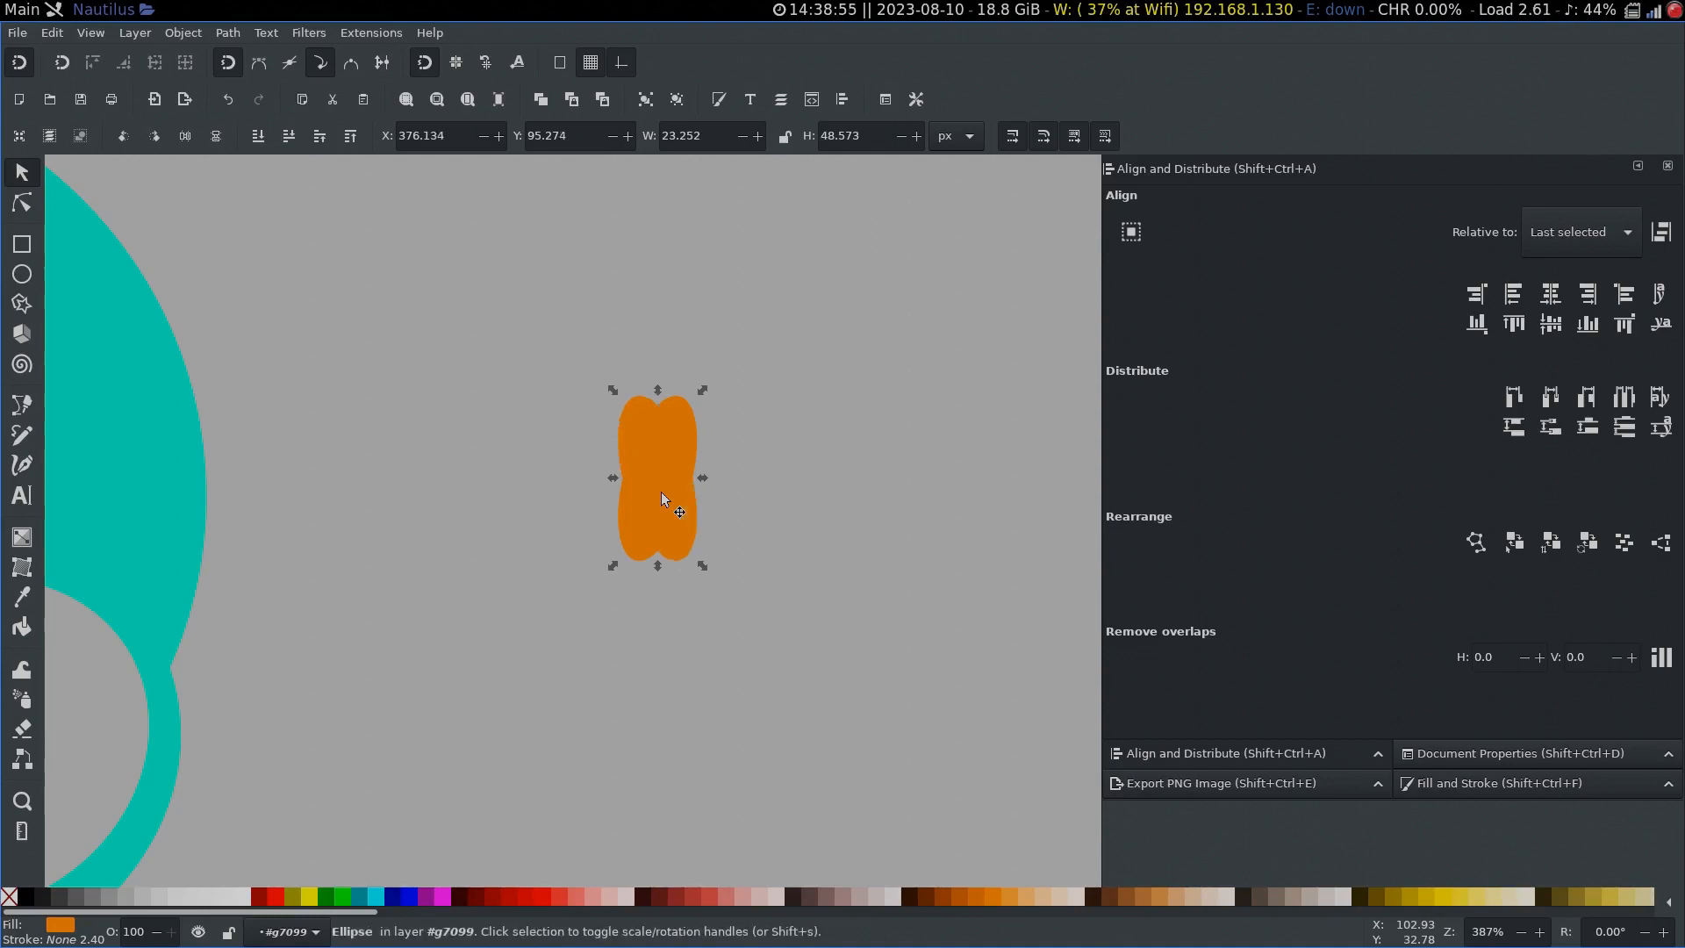
{"action": "left_click_drag", "start_coordinate": [668, 497], "coordinate": [719, 500]}
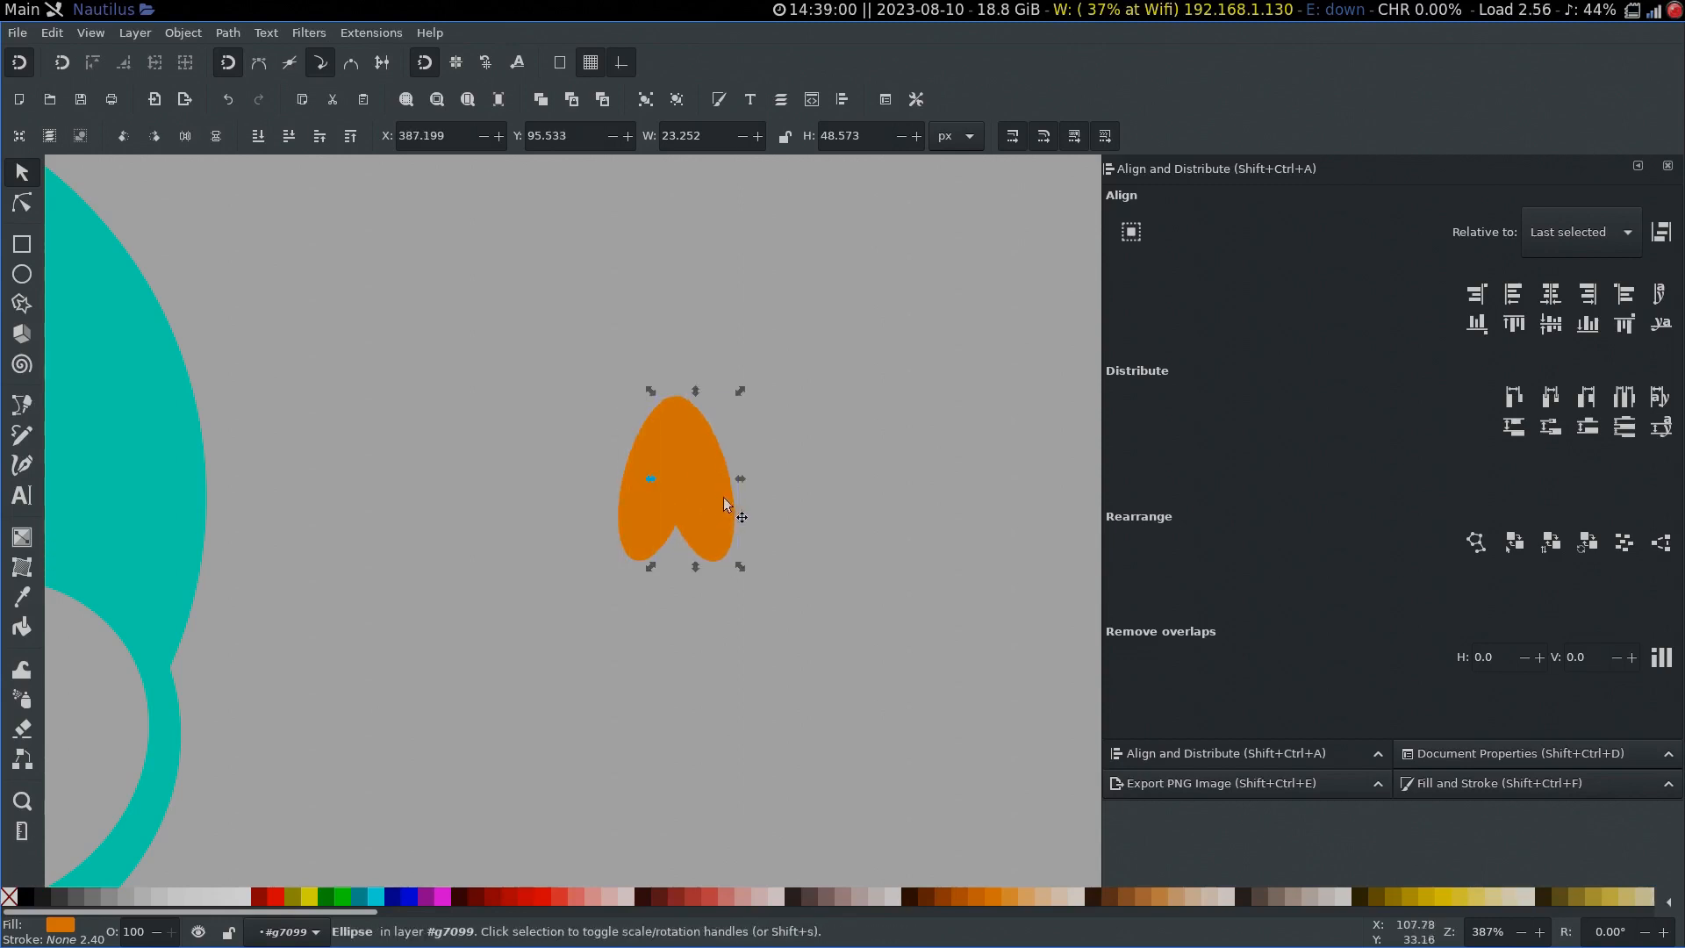
Step: Select both tilted ellipses and merge them into one nose shape with Union
{"action": "left_click", "coordinate": [622, 504], "text": "shift"}
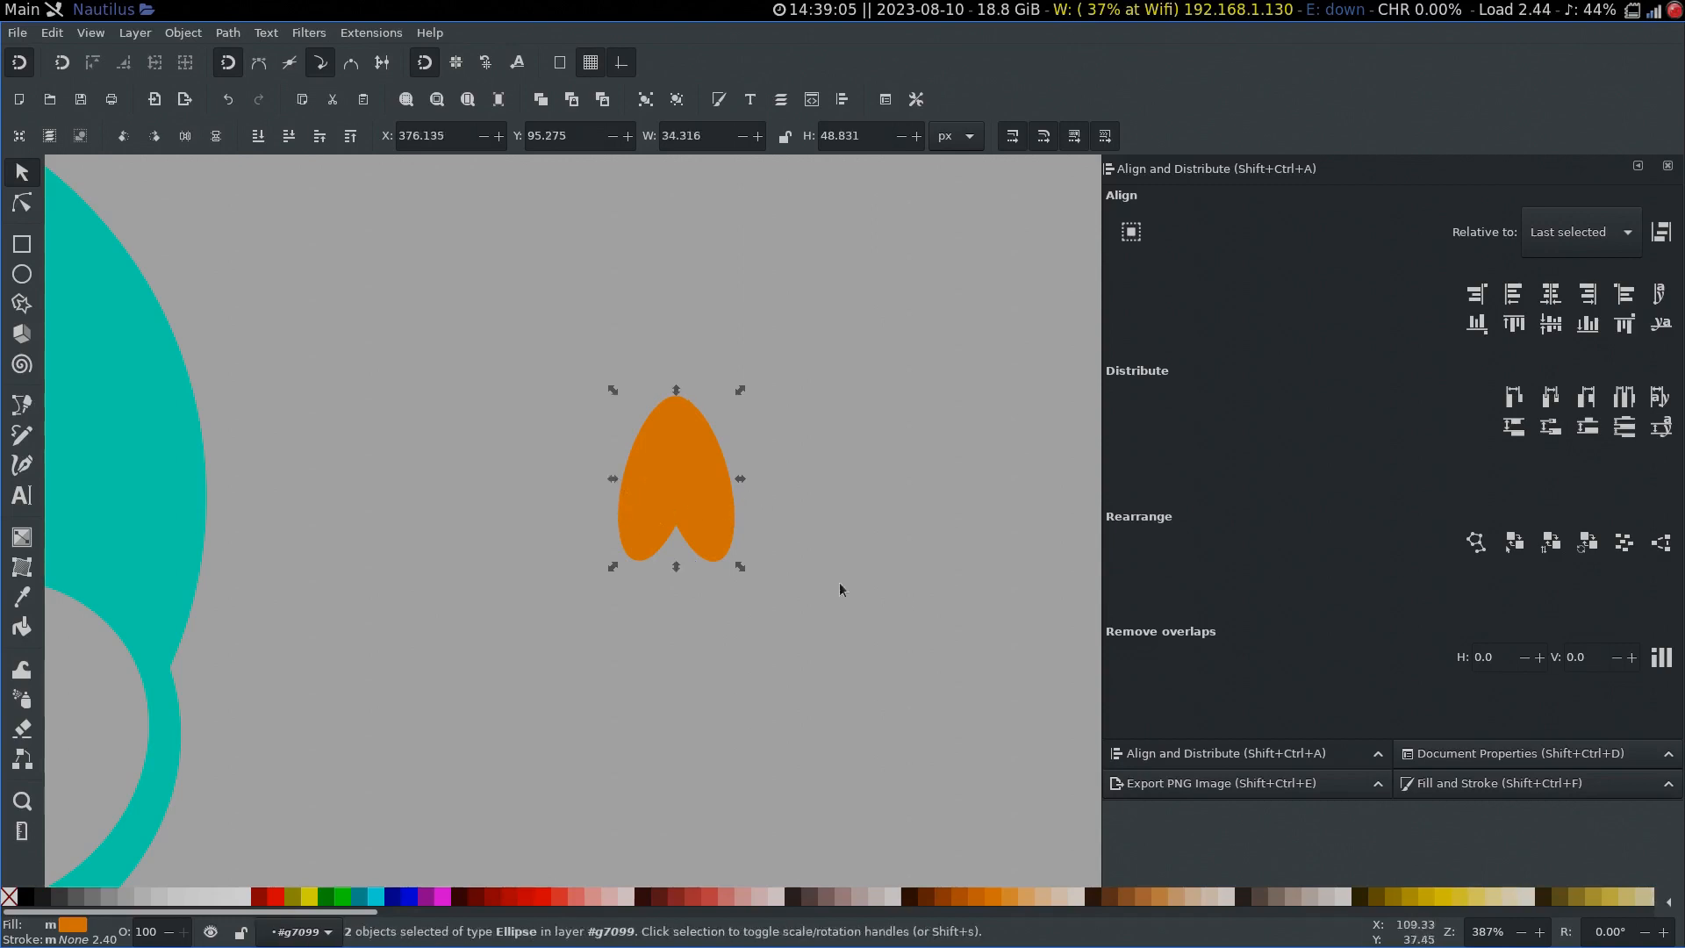
{"action": "key", "text": "ctrl+plus"}
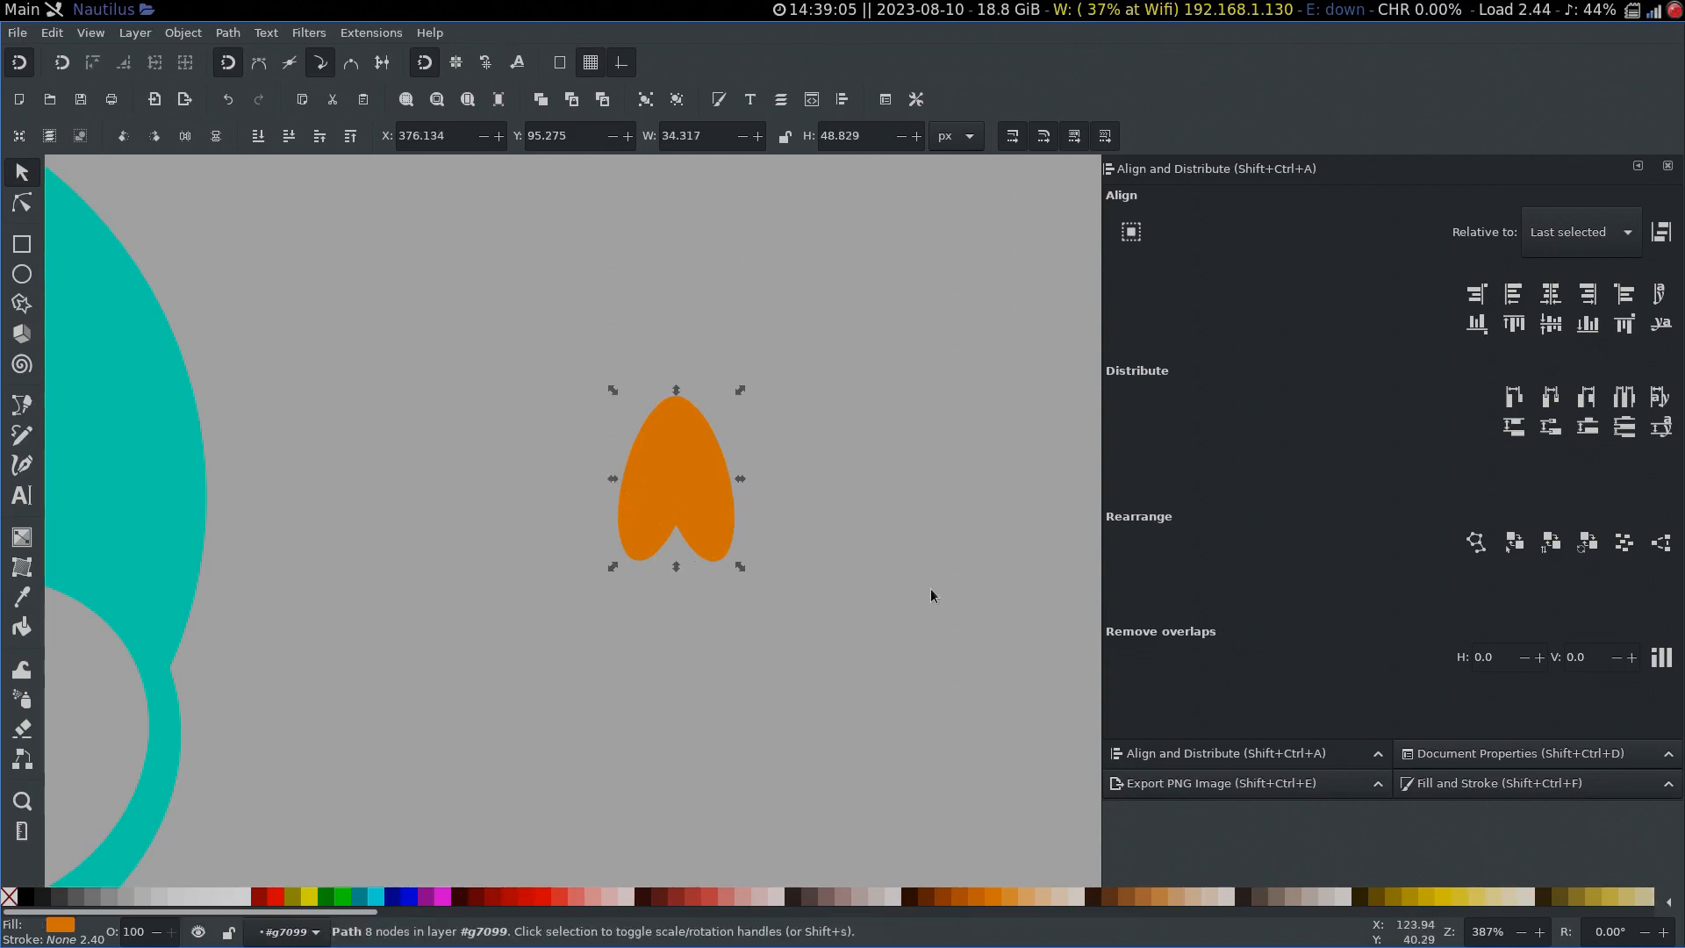
Step: Move the nose shape onto the skull between the eye sockets and teeth, and scale it to about 19.5 by 27.9 px
{"action": "scroll", "coordinate": [843, 574], "scroll_direction": "down", "scroll_amount": 2}
{"action": "left_click_drag", "start_coordinate": [861, 557], "coordinate": [924, 522]}
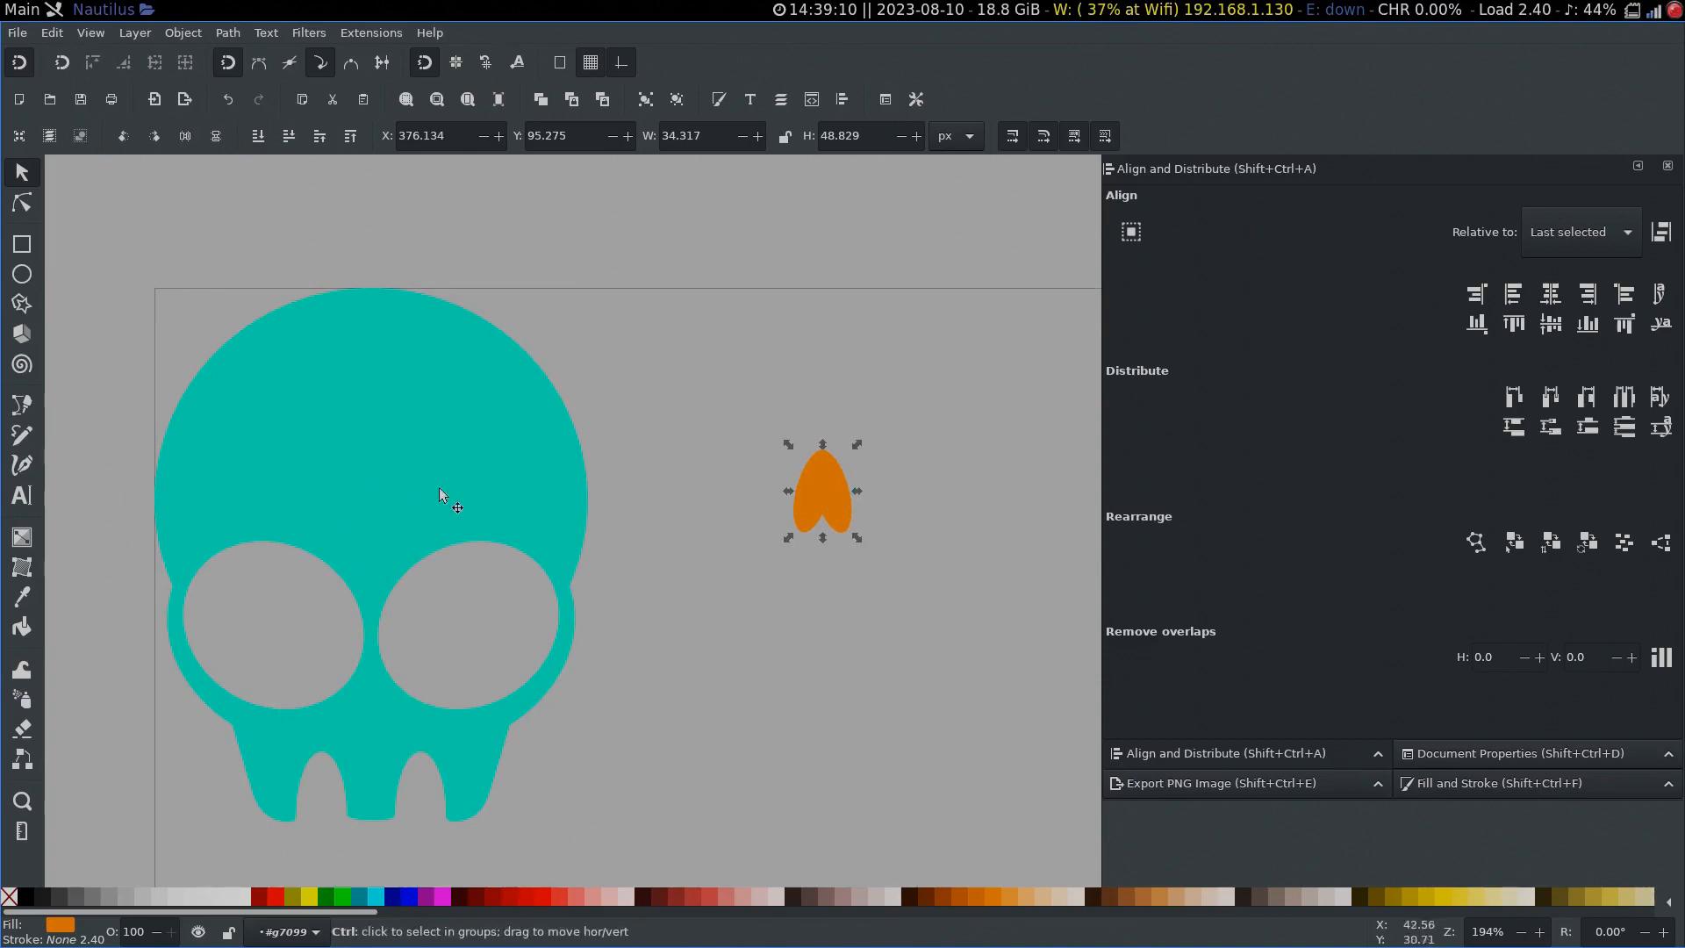
{"action": "left_click_drag", "start_coordinate": [837, 512], "coordinate": [404, 709]}
{"action": "scroll", "coordinate": [408, 707], "scroll_direction": "up", "scroll_amount": 2}
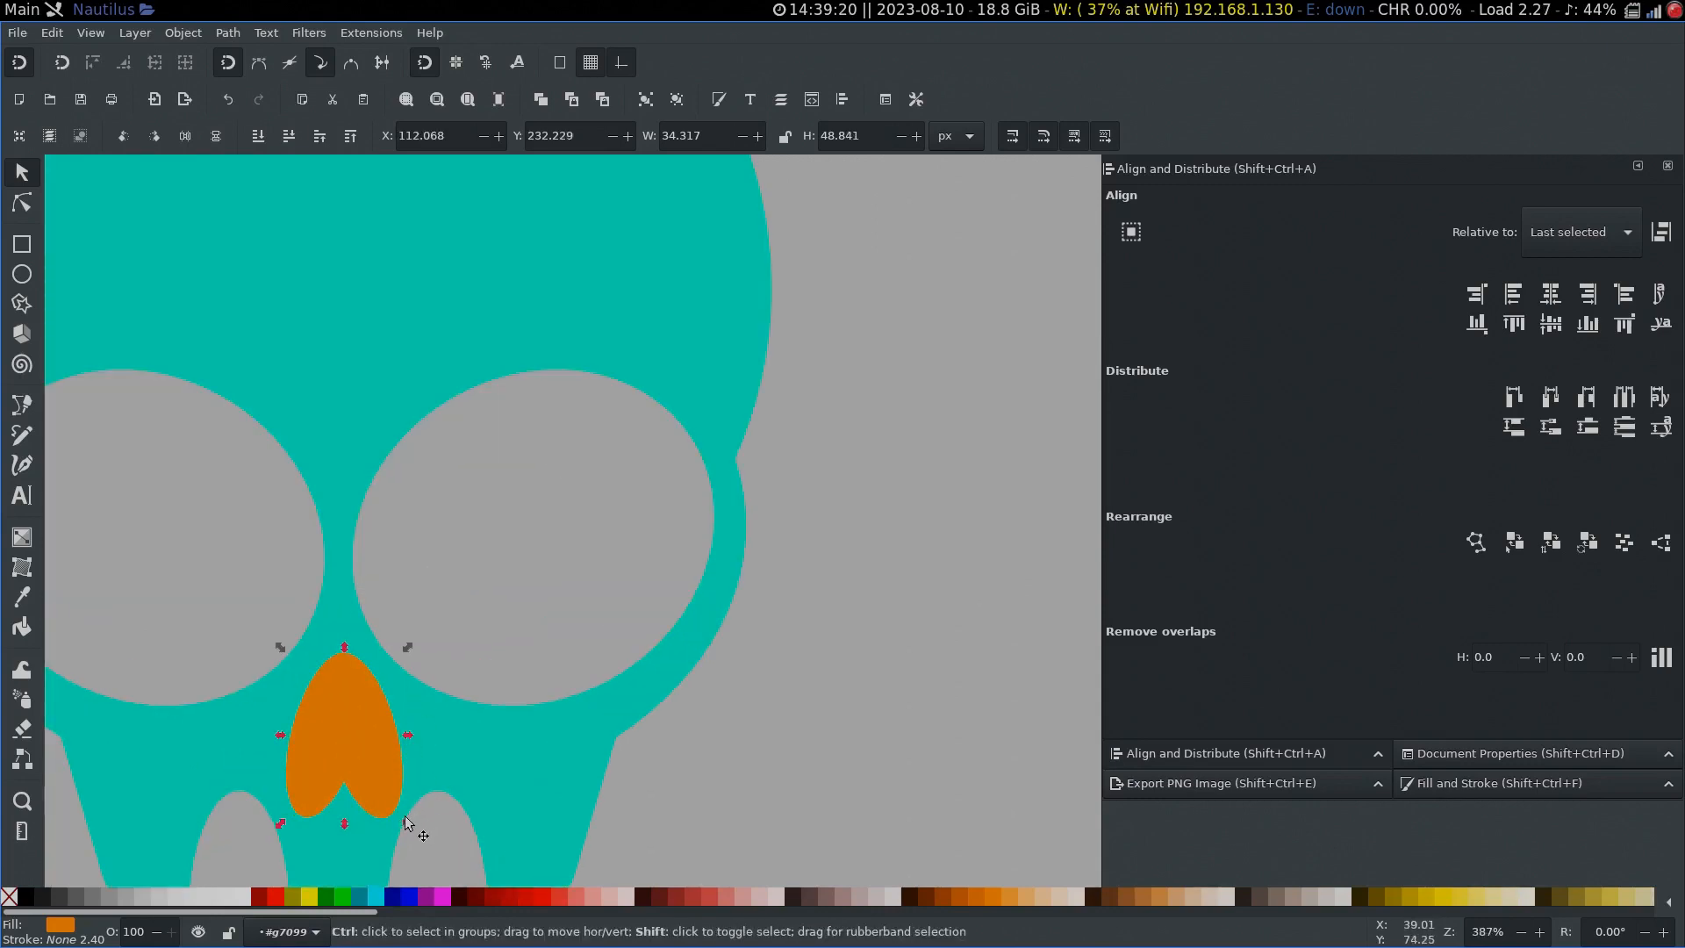
{"action": "left_click_drag", "start_coordinate": [406, 822], "coordinate": [430, 750]}
{"action": "scroll", "coordinate": [432, 768], "scroll_direction": "down", "scroll_amount": 2}
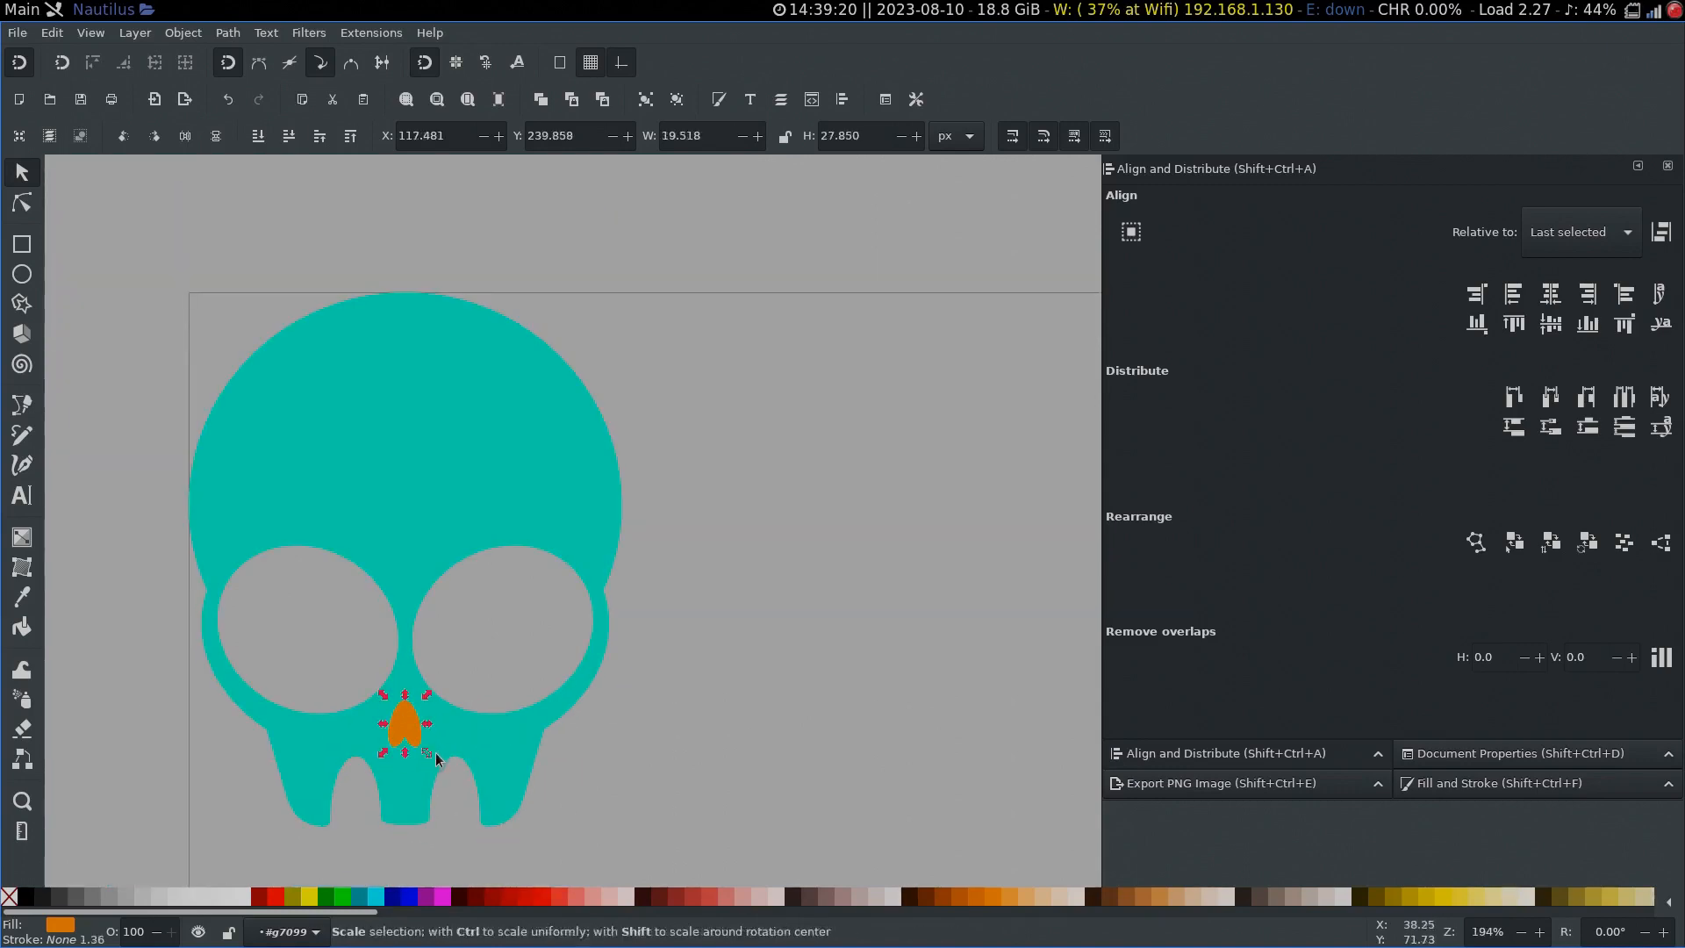
Step: Centre the nose shape horizontally on the skull
{"action": "left_click", "coordinate": [573, 510], "text": "shift"}
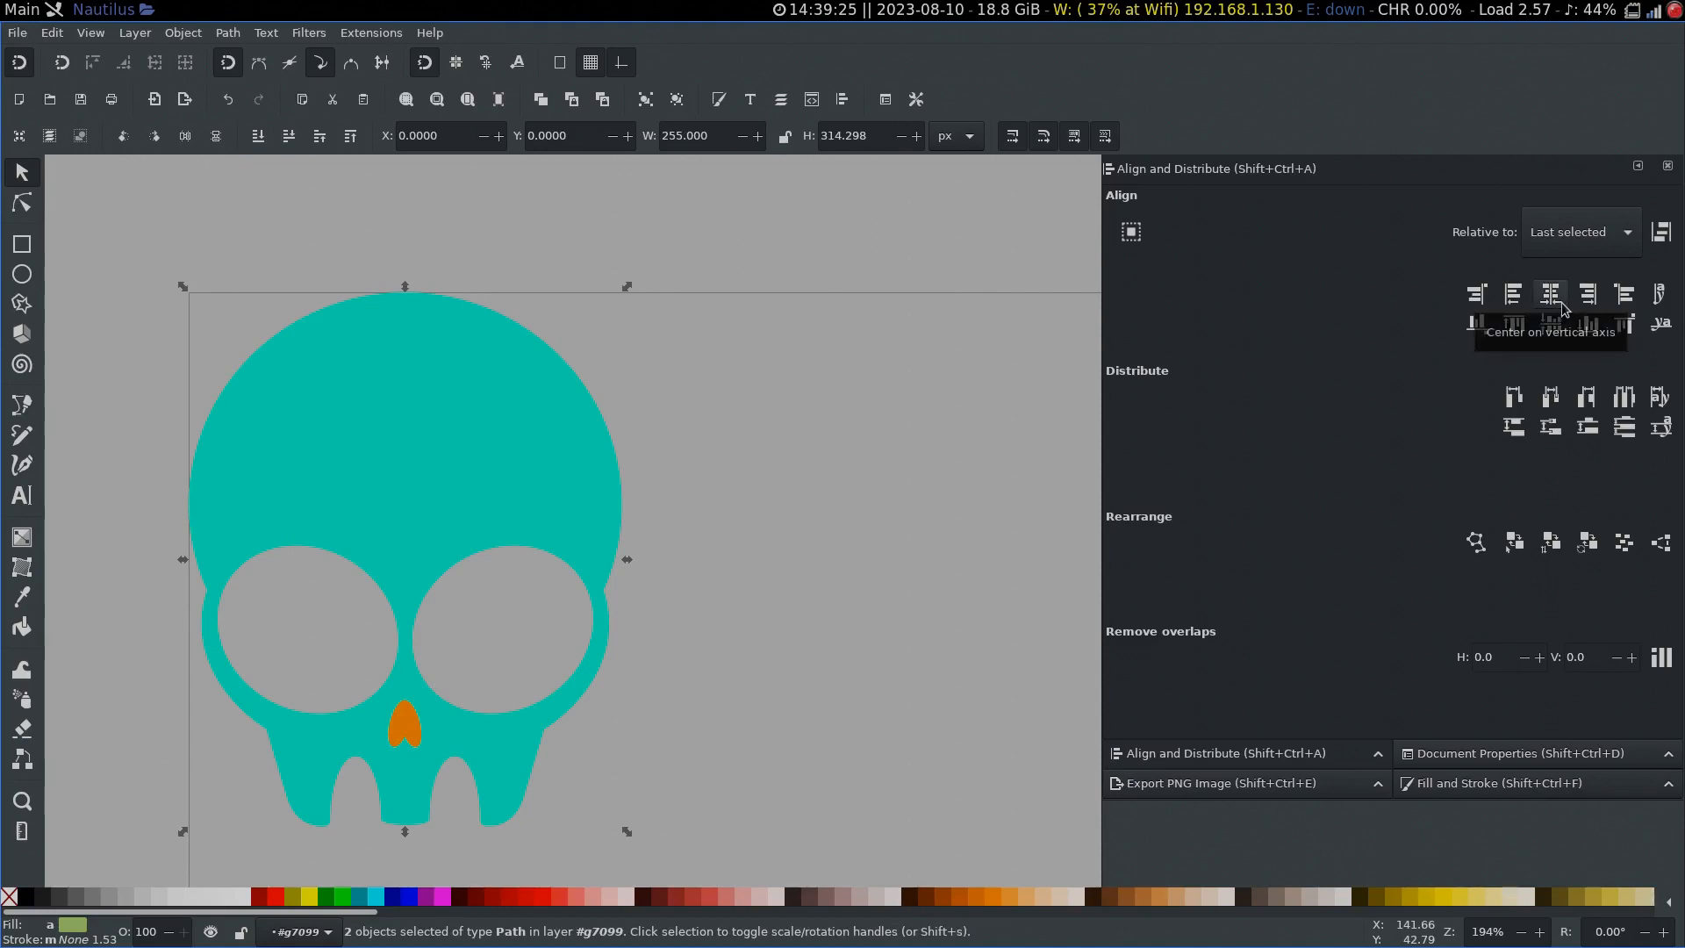
{"action": "left_click", "coordinate": [490, 662]}
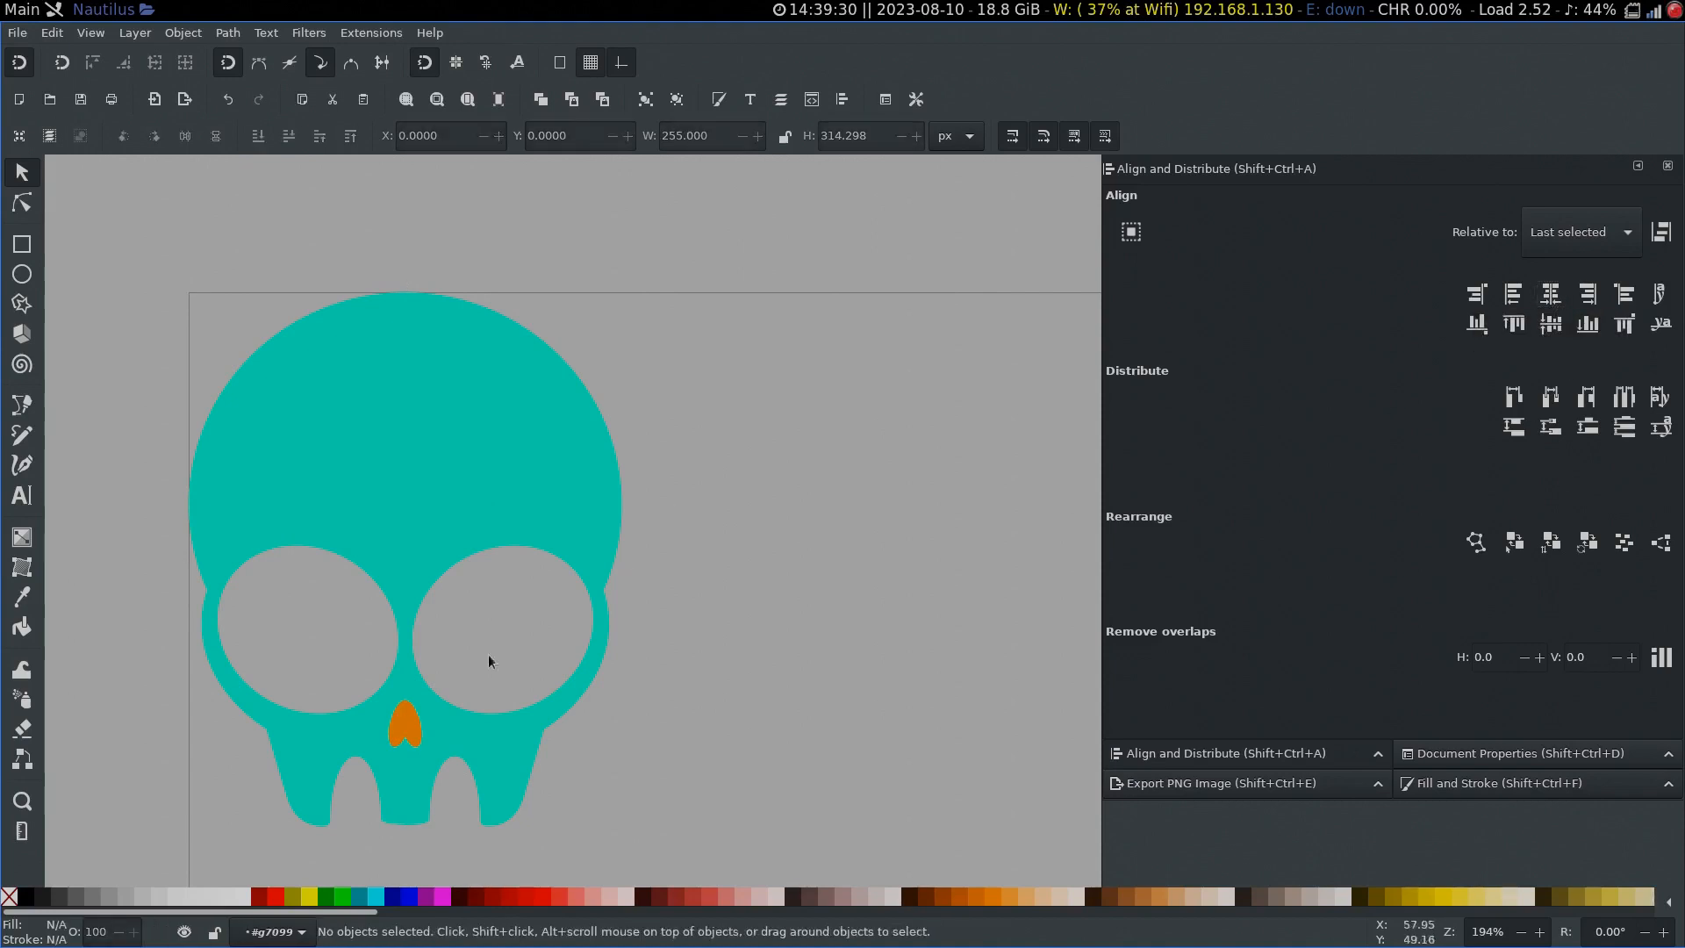
Step: Cut the nose hole out of the teal skull by subtracting the orange nose shape with Difference
{"action": "left_click", "coordinate": [408, 718], "text": "ctrl"}
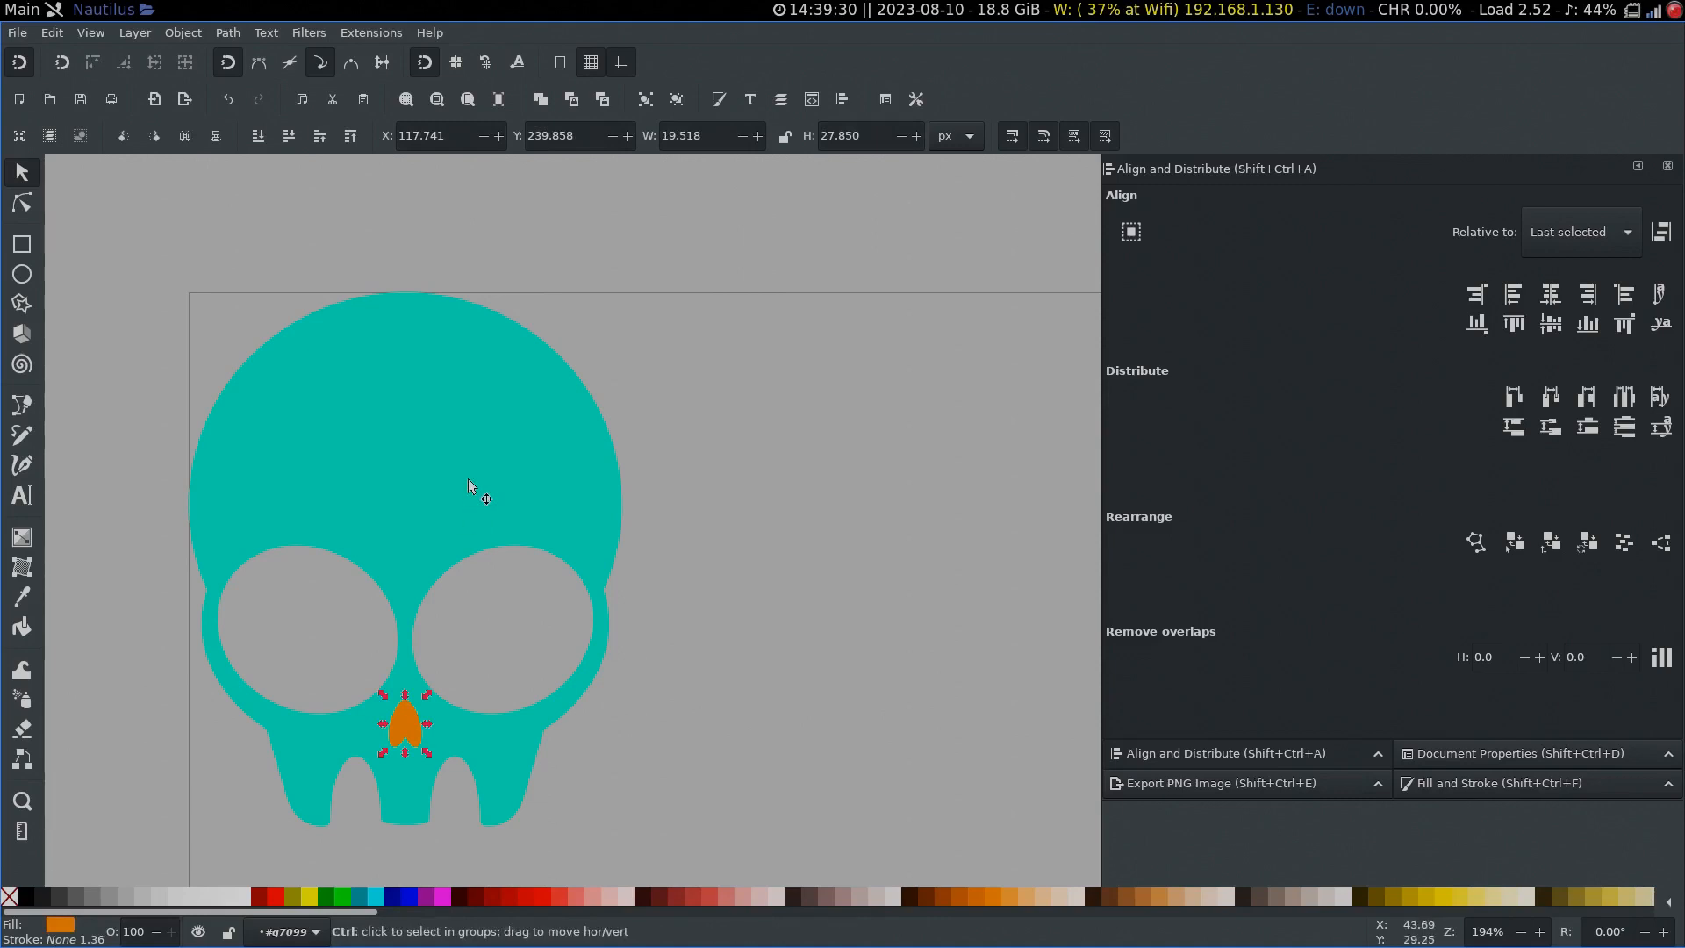
{"action": "left_click", "coordinate": [474, 469], "text": "ctrl+shift"}
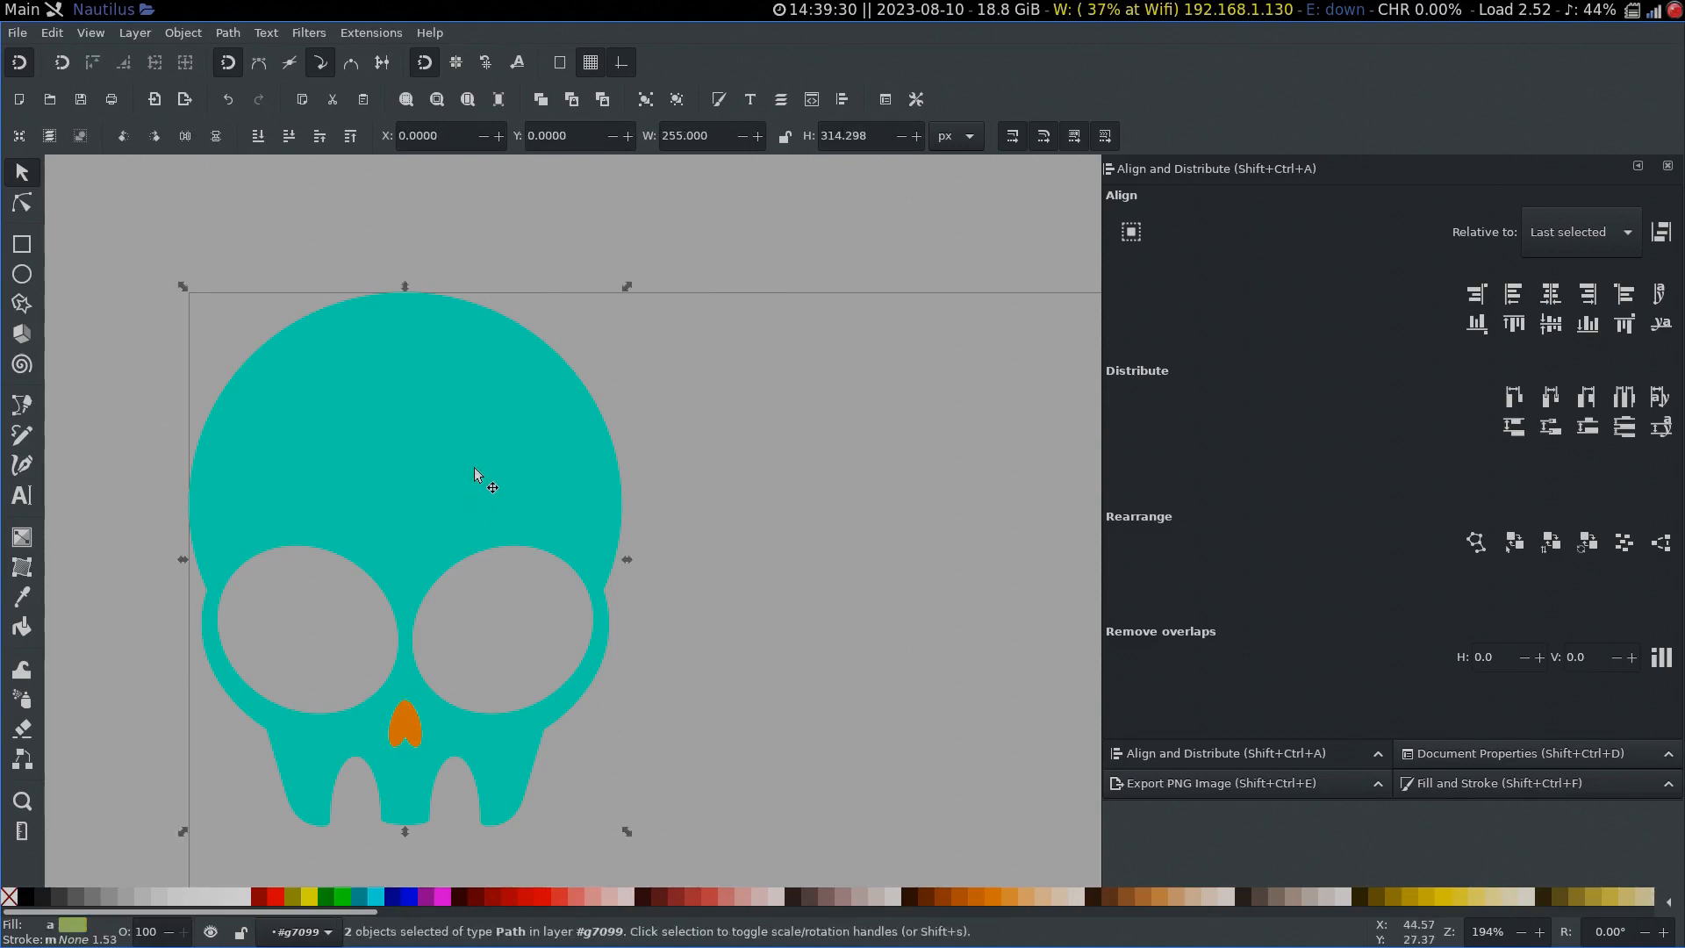
{"action": "key", "text": "ctrl+minus"}
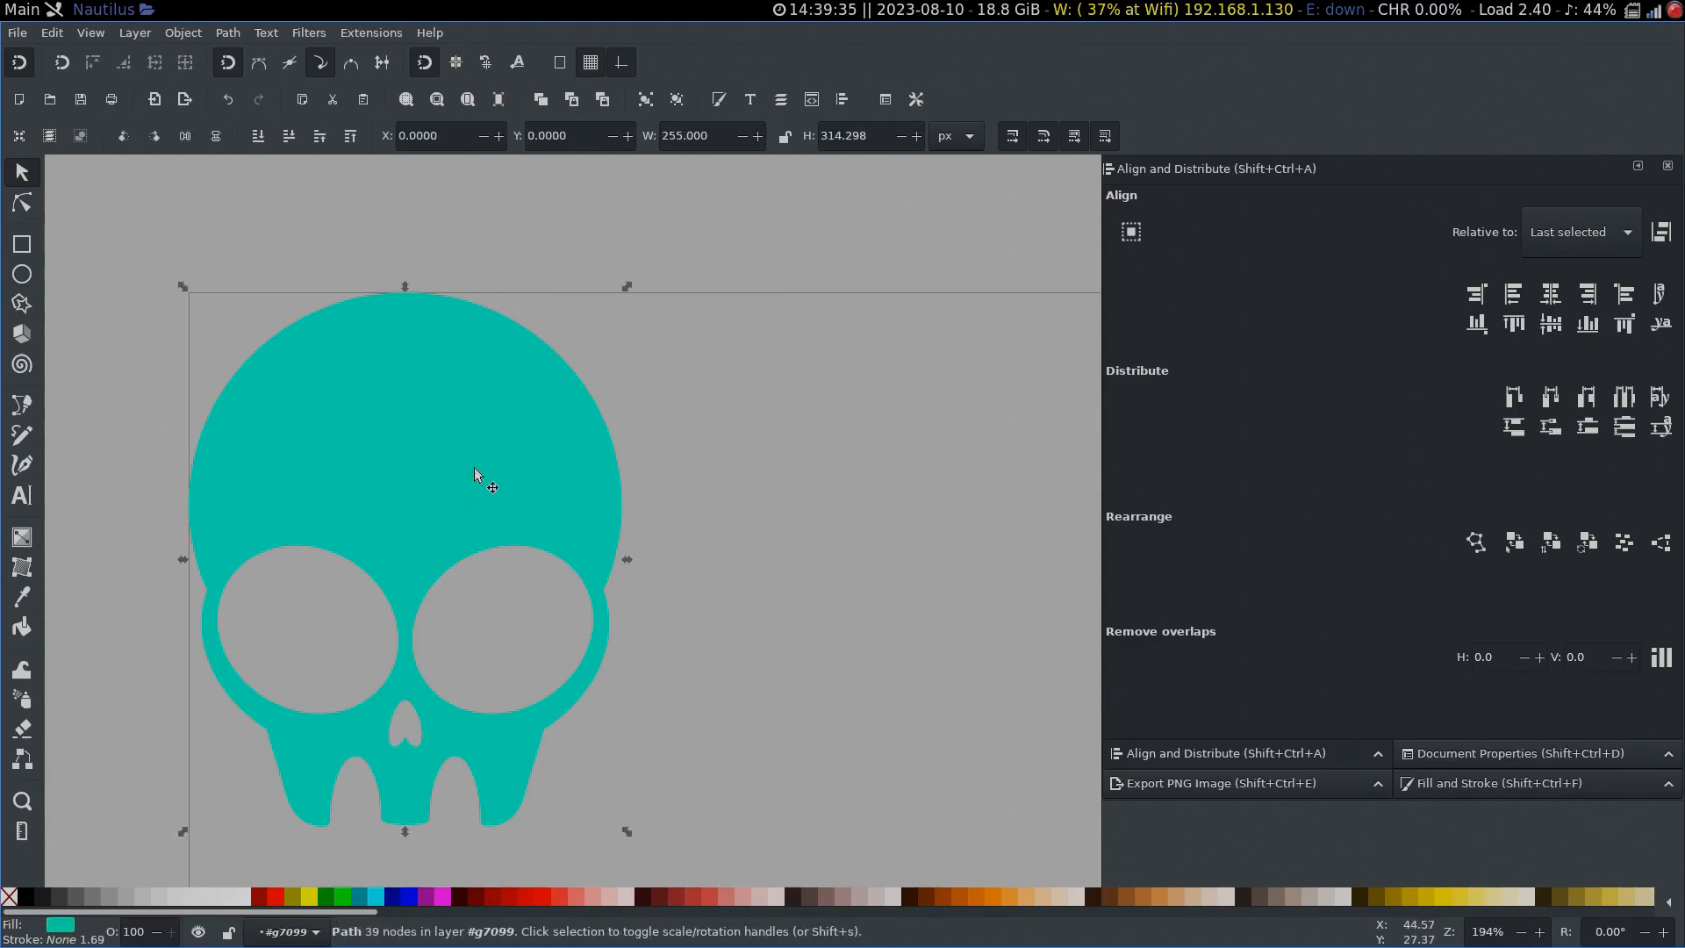
Step: Draw a rectangle about 54.6 by 34 mm beside the skull and round its corners moderately
{"action": "scroll", "coordinate": [603, 531], "scroll_direction": "down", "scroll_amount": 4}
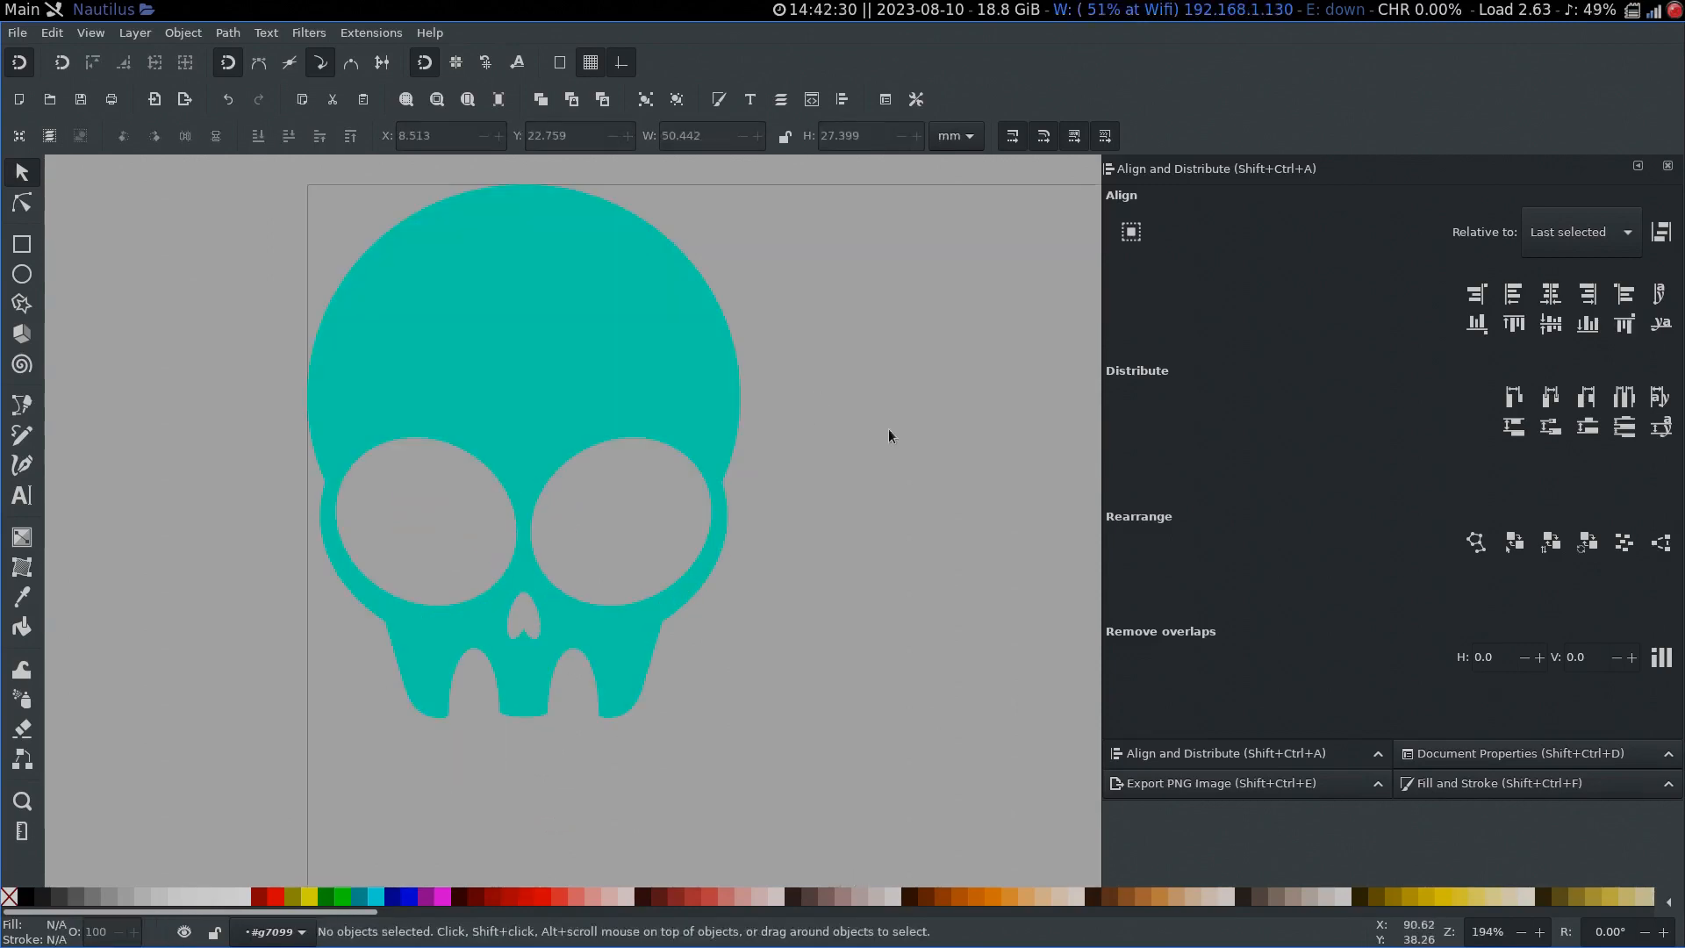
{"action": "left_click_drag", "start_coordinate": [859, 408], "coordinate": [709, 450]}
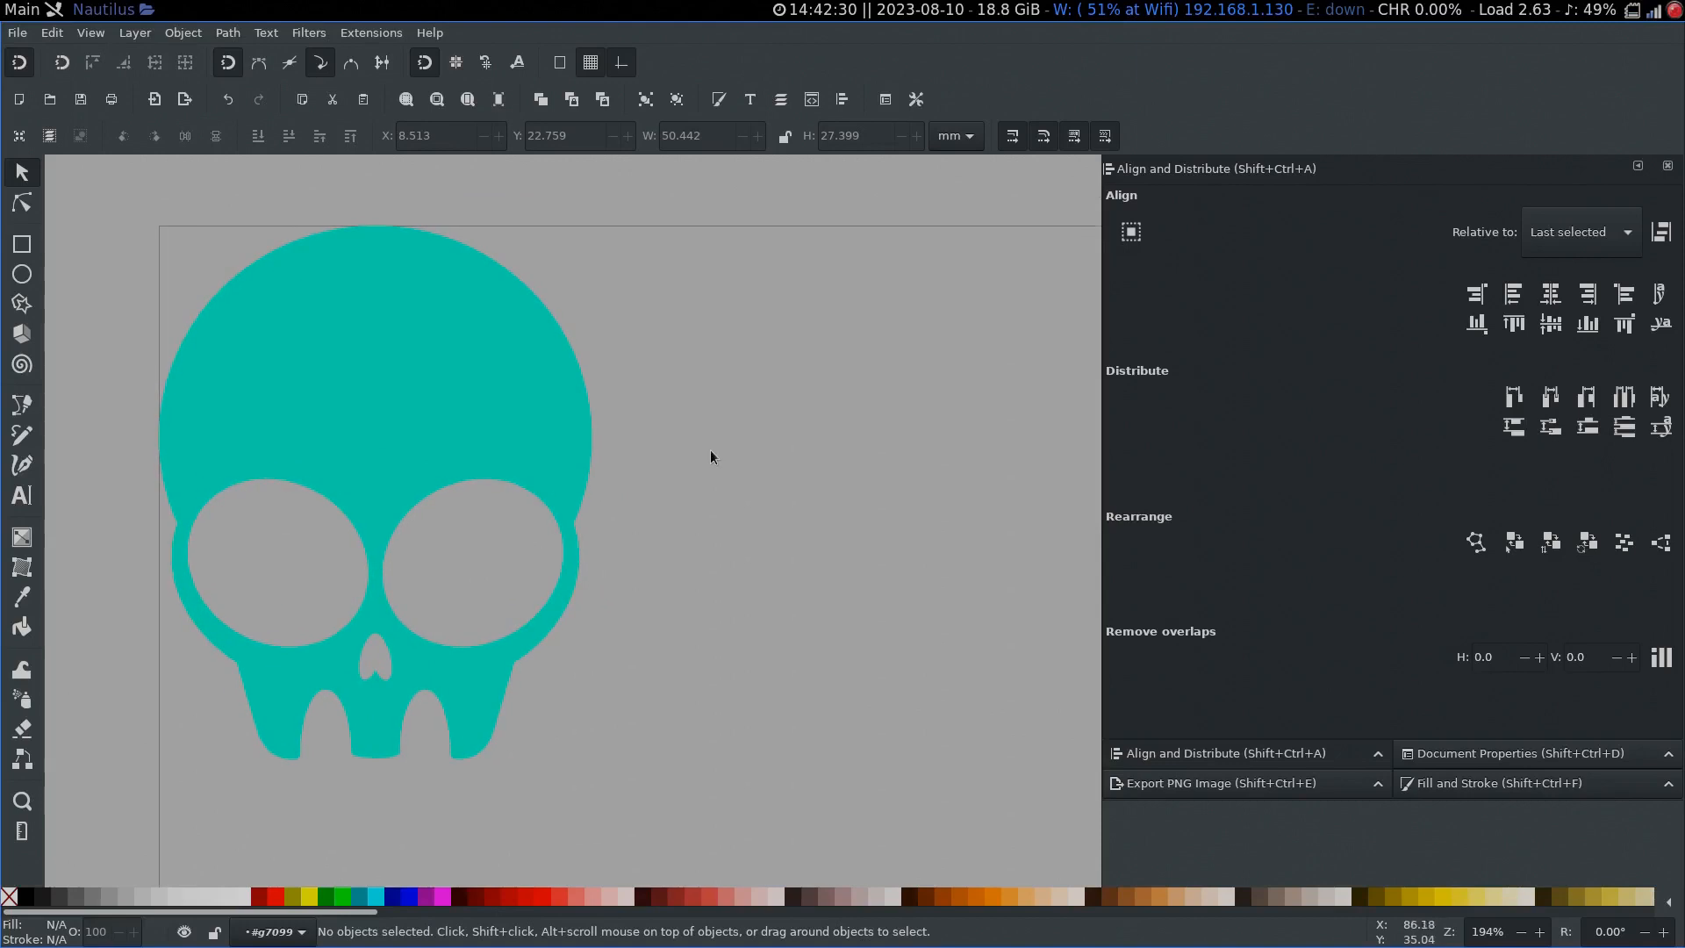
{"action": "key", "text": "r"}
{"action": "left_click_drag", "start_coordinate": [655, 317], "coordinate": [1005, 535]}
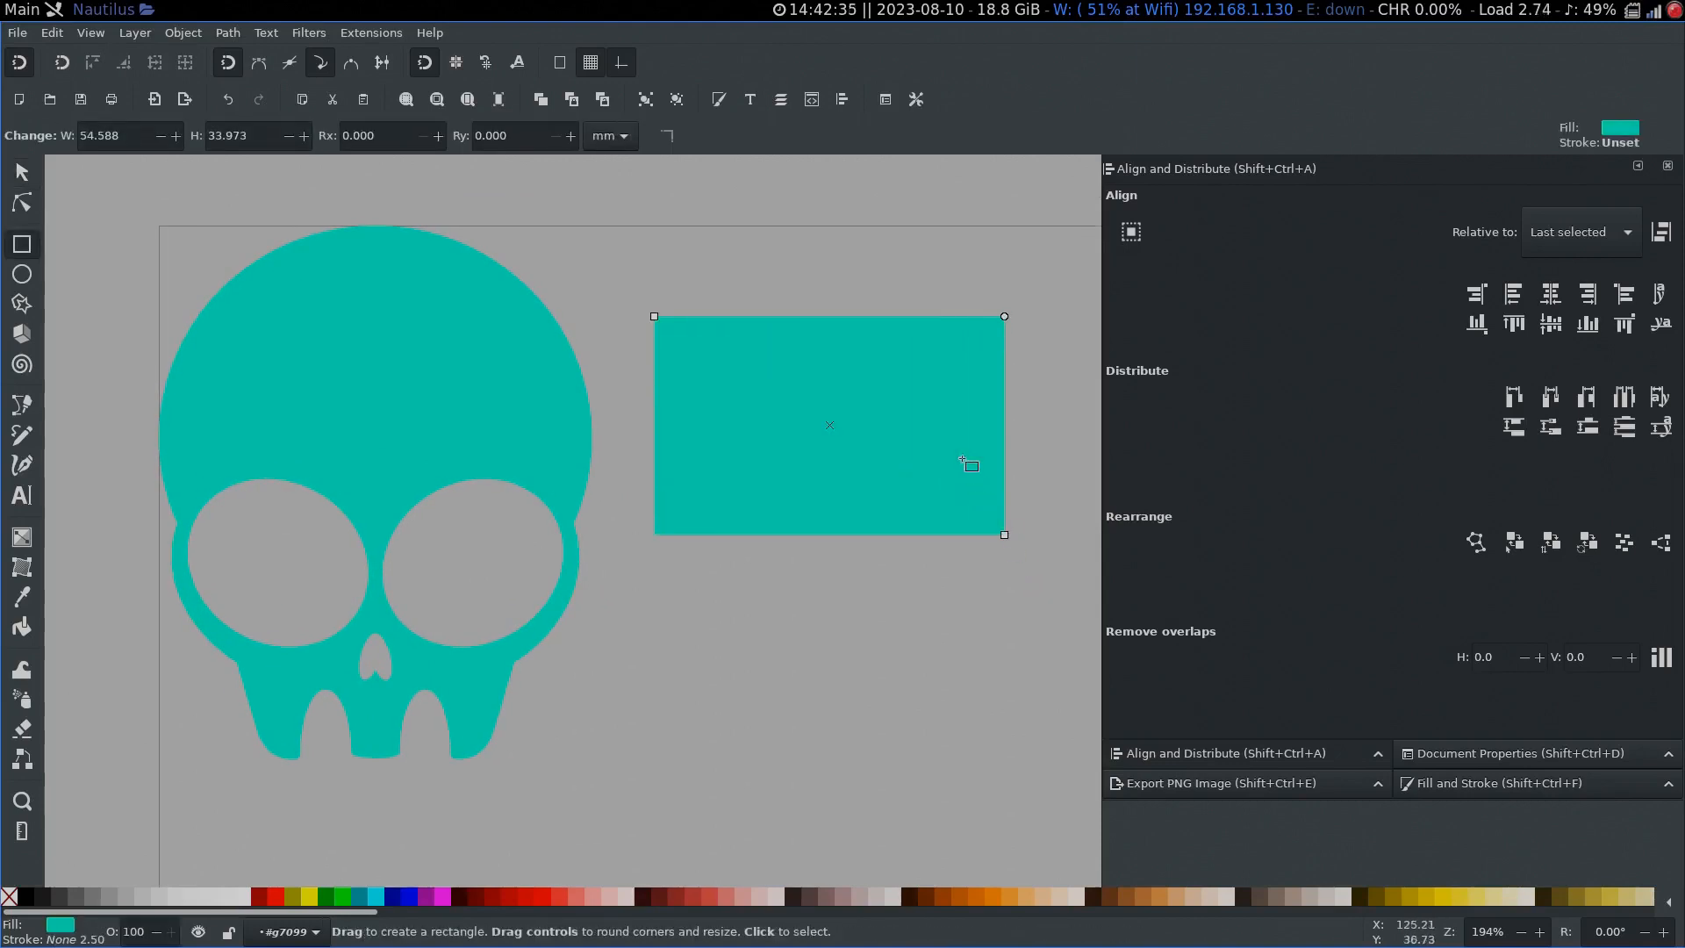
{"action": "key", "text": "n"}
{"action": "left_click_drag", "start_coordinate": [1005, 316], "coordinate": [1006, 348]}
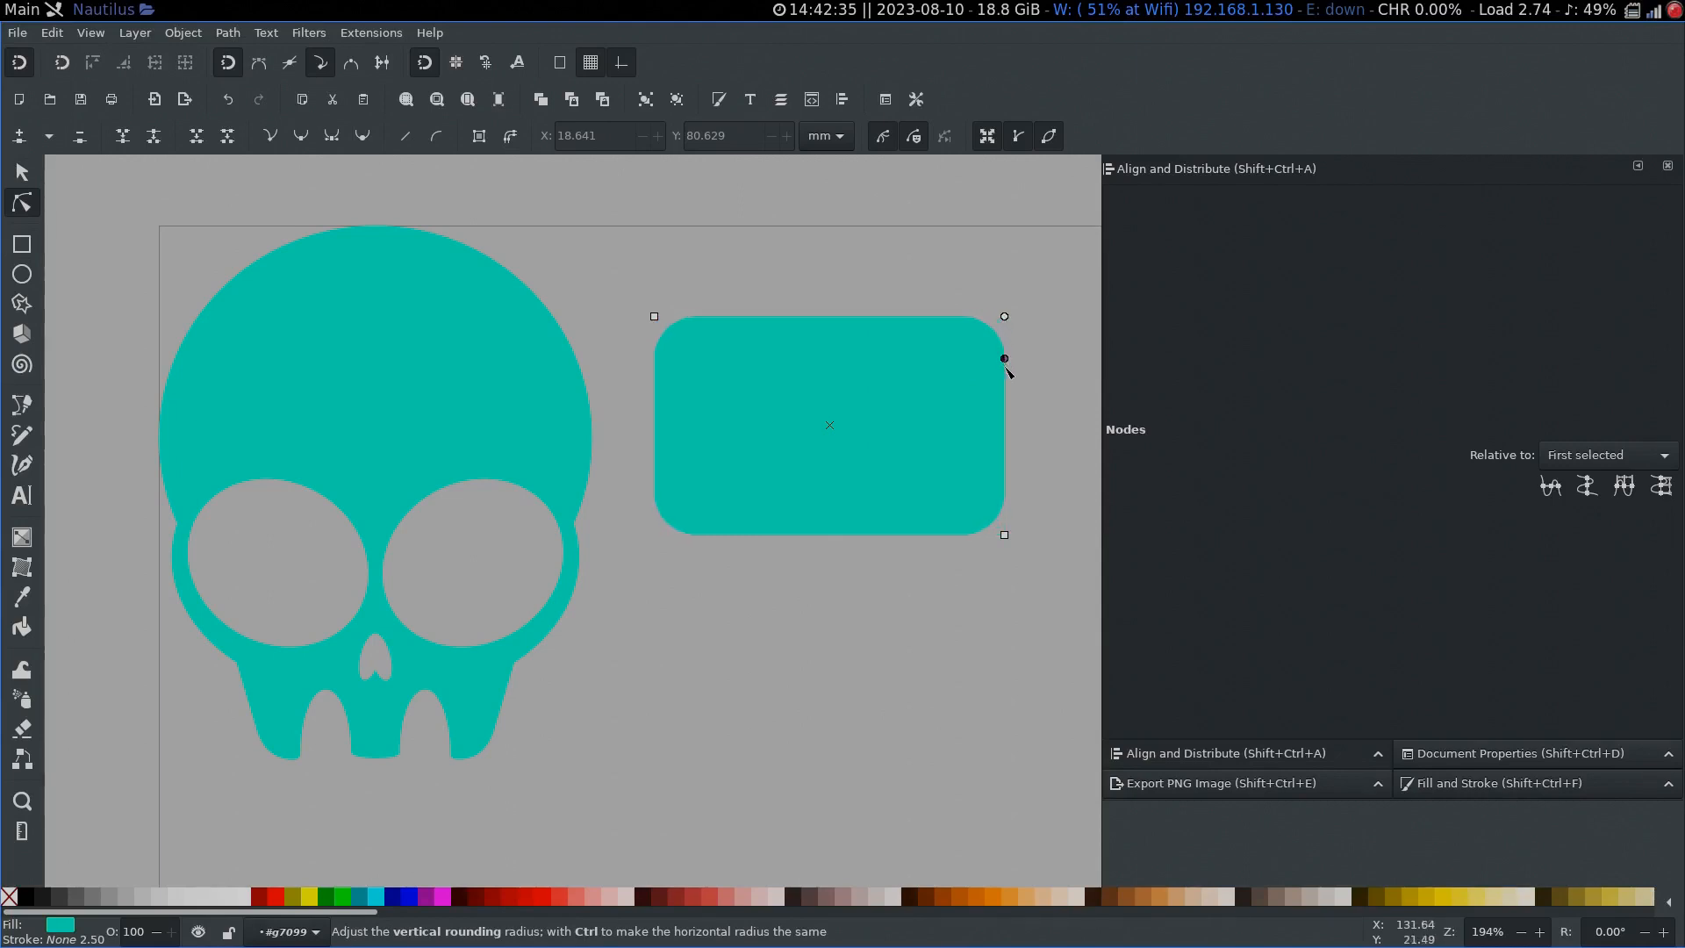
Step: Move the rounded rectangle over the cranium so it covers the tops of both eye sockets, and centre it horizontally on the skull
{"action": "key", "text": "s"}
{"action": "left_click_drag", "start_coordinate": [936, 468], "coordinate": [455, 453]}
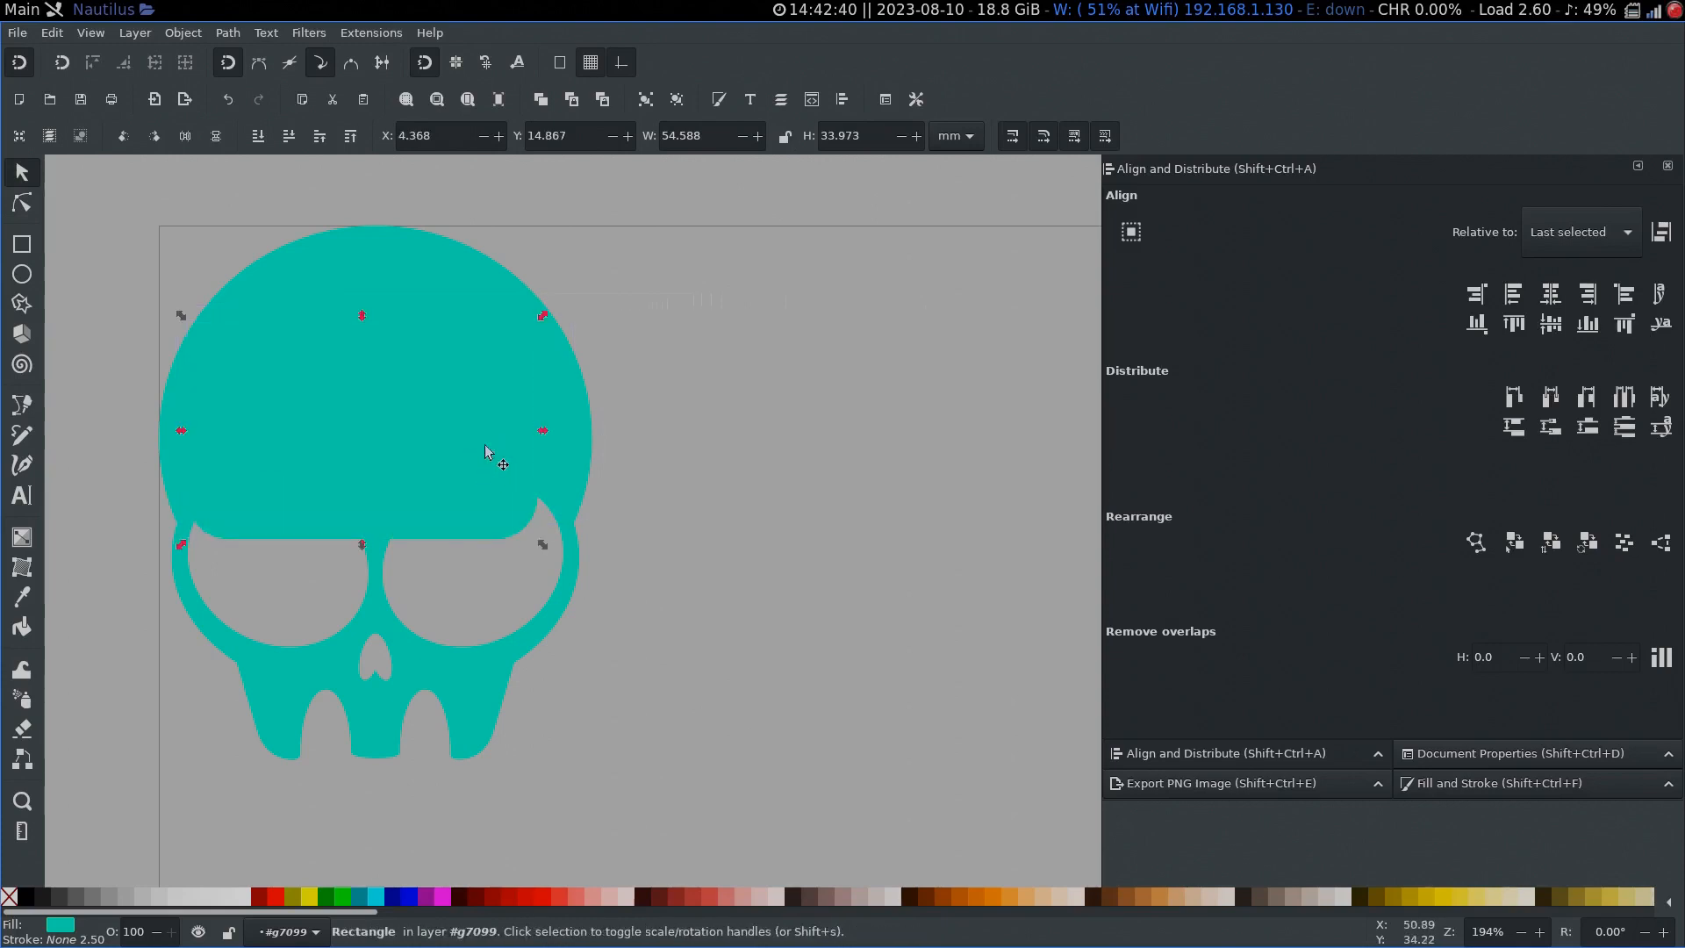
{"action": "left_click", "coordinate": [579, 380], "text": "shift"}
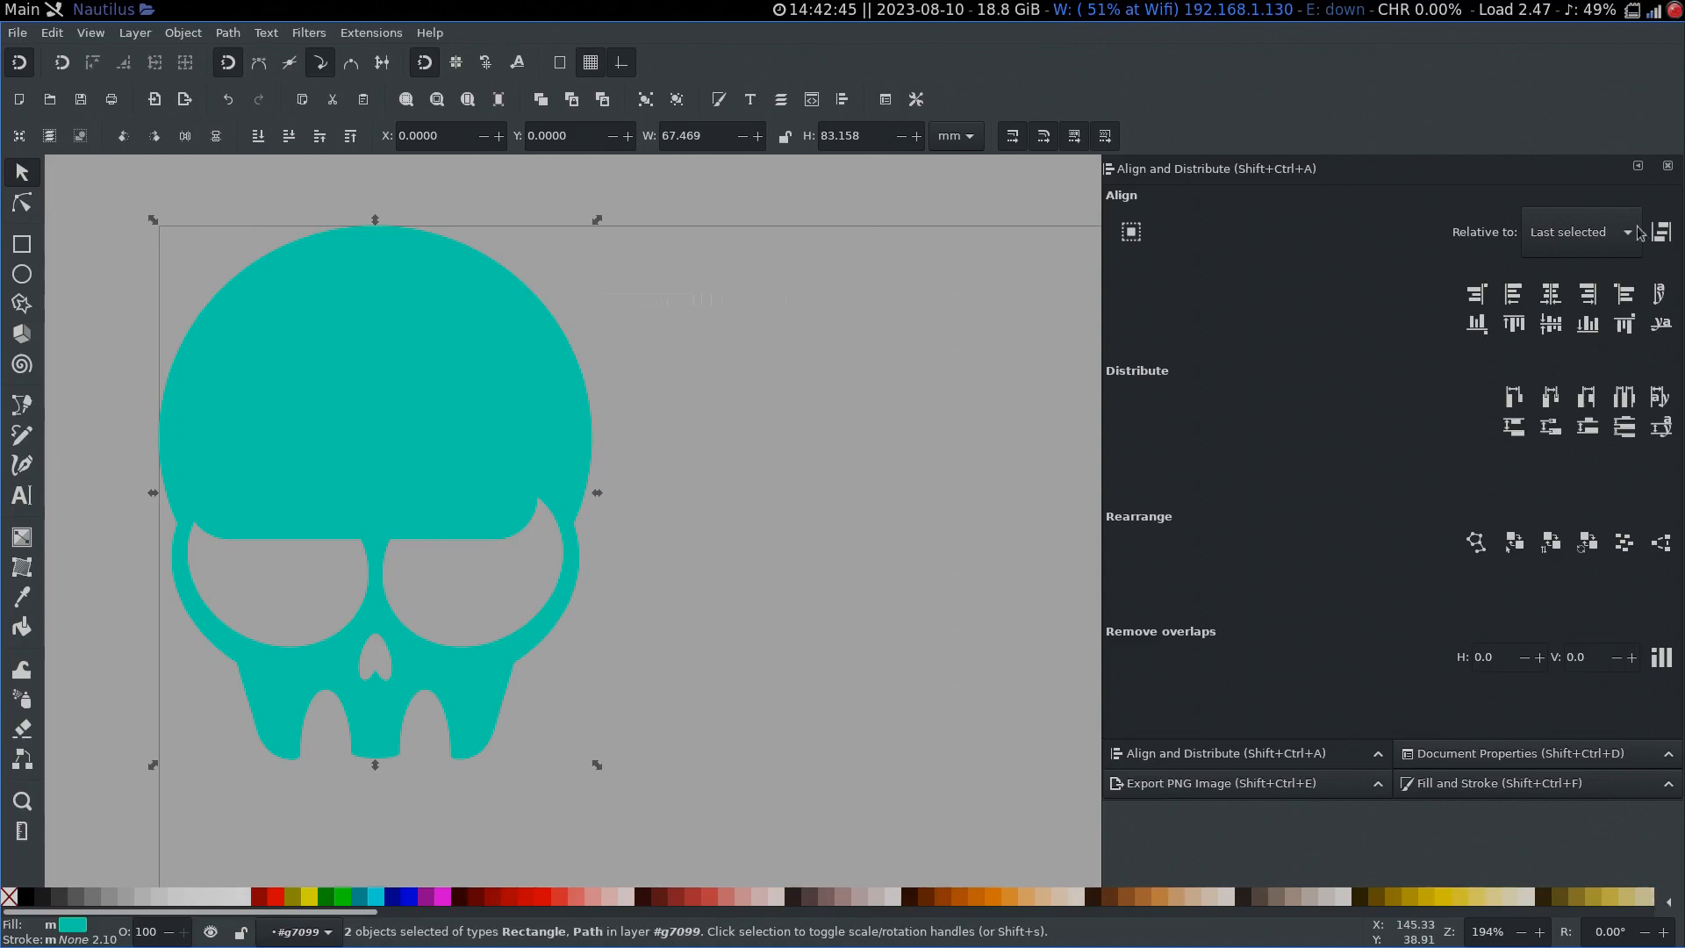
{"action": "left_click", "coordinate": [1551, 294]}
{"action": "key", "text": "Escape"}
Step: Adjust the rounded rectangle to about 52.9 by 34.5 mm at about X 7.3, Y 13.9 mm as the brow
{"action": "left_click", "coordinate": [472, 509]}
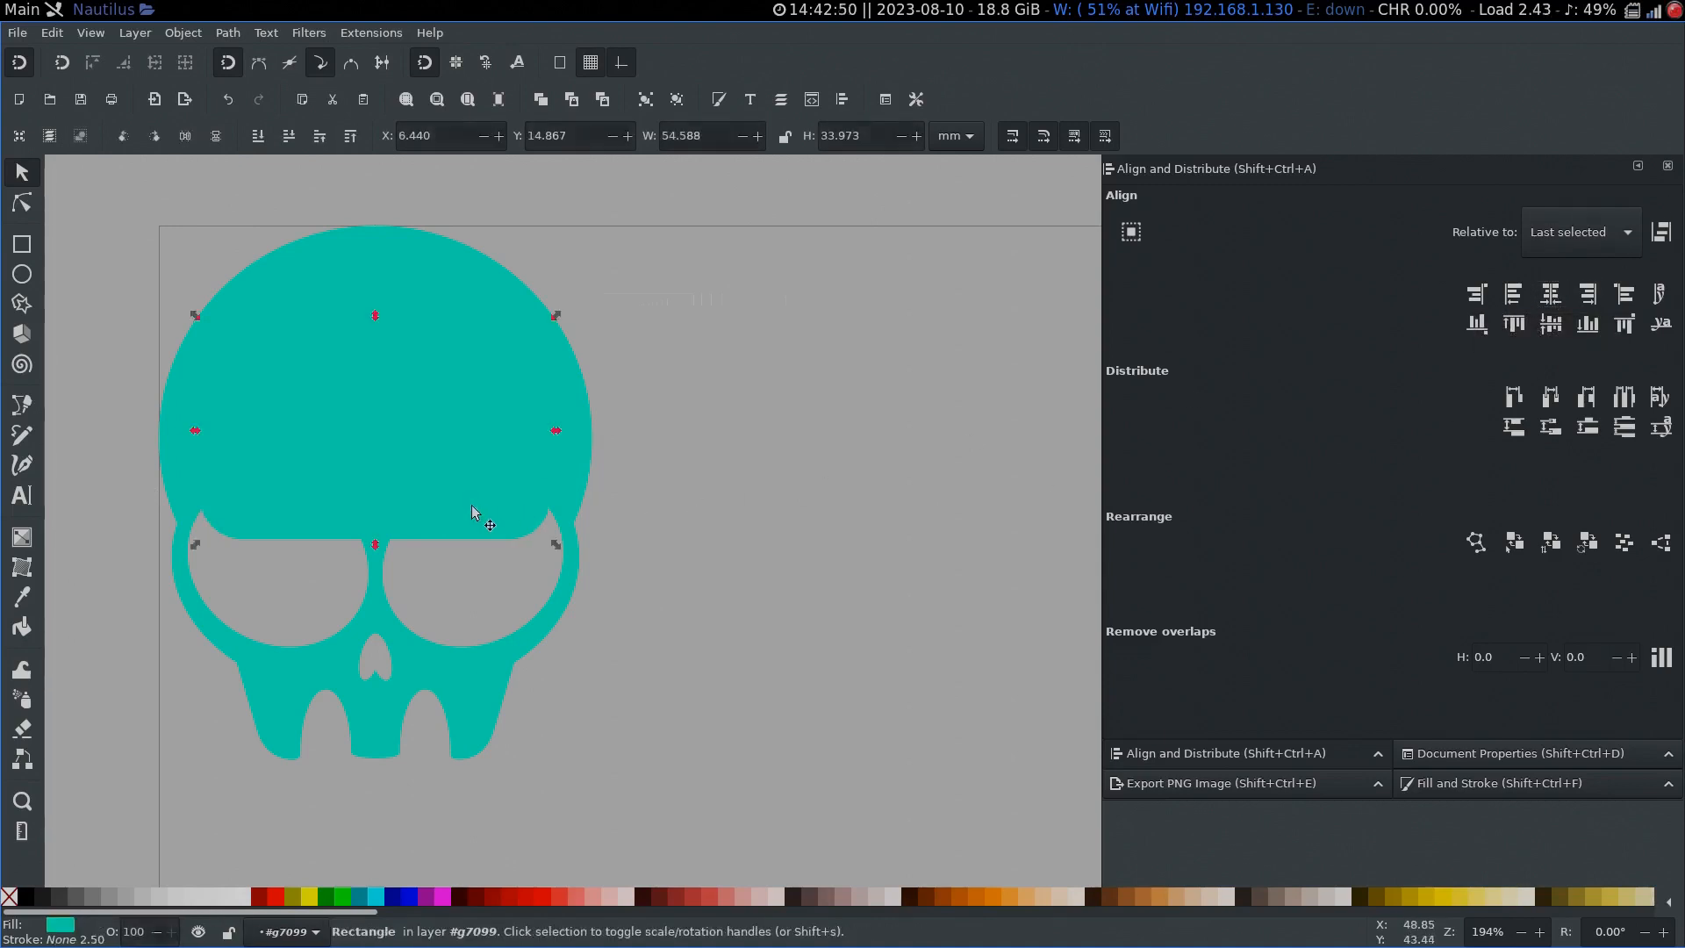
{"action": "left_click_drag", "start_coordinate": [470, 505], "coordinate": [369, 535]}
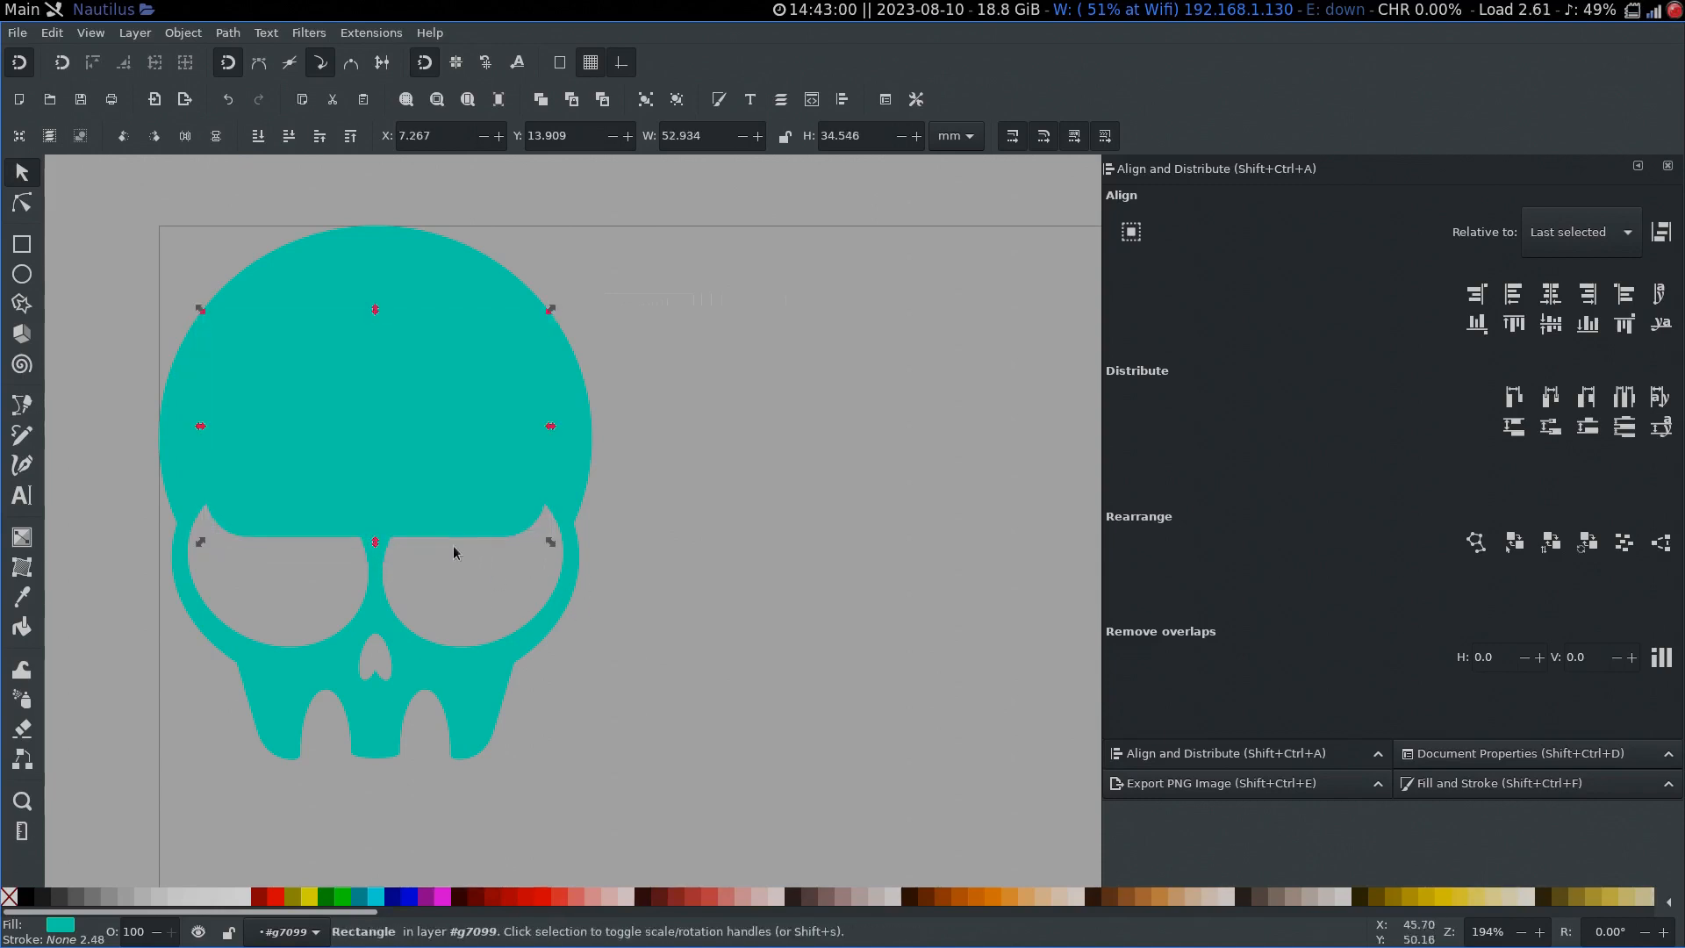
Step: Merge the rounded rectangle into the skull with Union and move the skull to about X 9.1, Y -1.1 mm
{"action": "left_click", "coordinate": [417, 249], "text": "shift"}
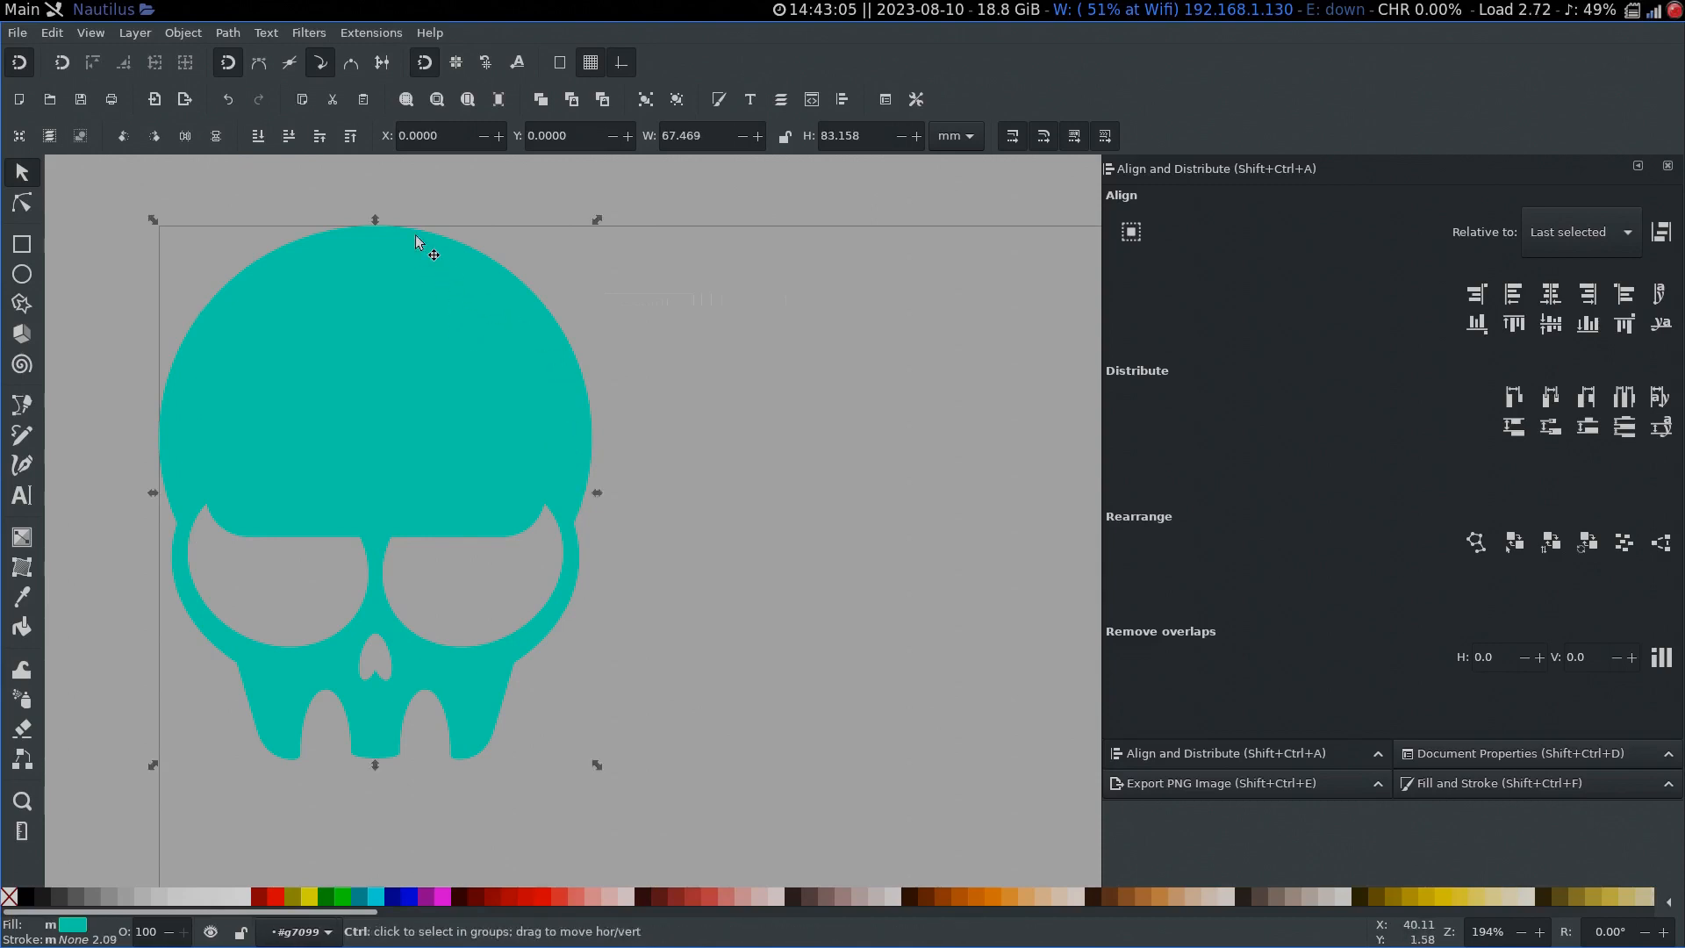
{"action": "left_click", "coordinate": [416, 239], "text": "ctrl"}
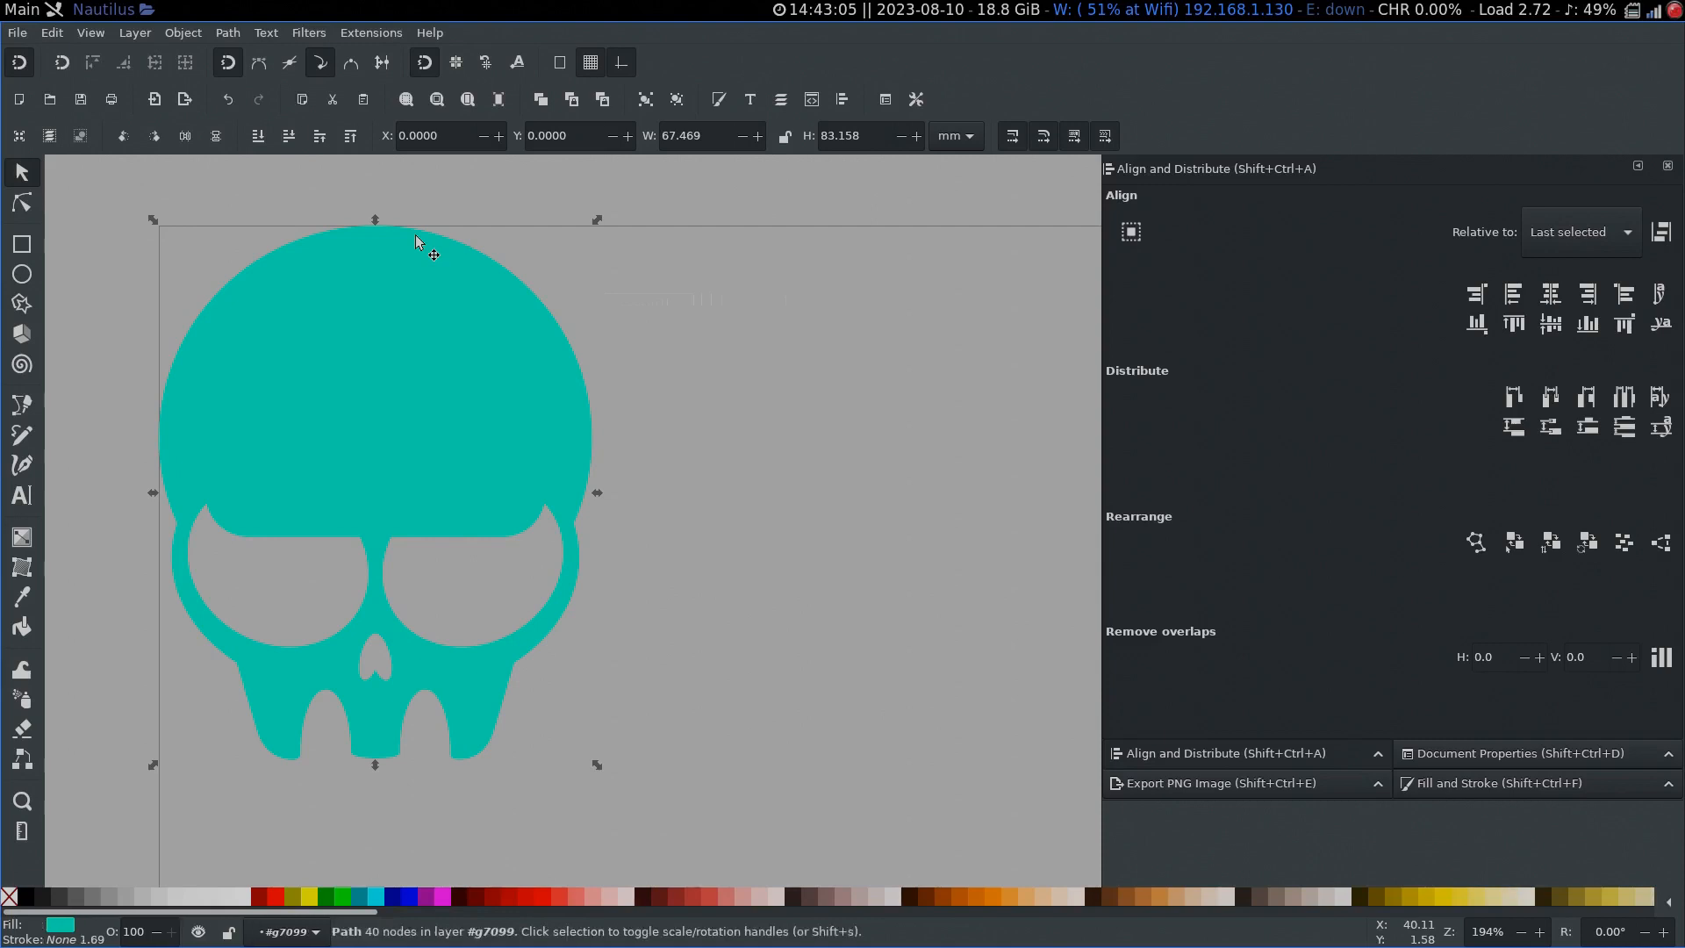
{"action": "left_click", "coordinate": [597, 535]}
{"action": "mouse_move", "coordinate": [451, 467]}
{"action": "left_mouse_down"}
{"action": "mouse_move", "coordinate": [735, 451]}
{"action": "mouse_move", "coordinate": [478, 460]}
{"action": "left_mouse_up"}
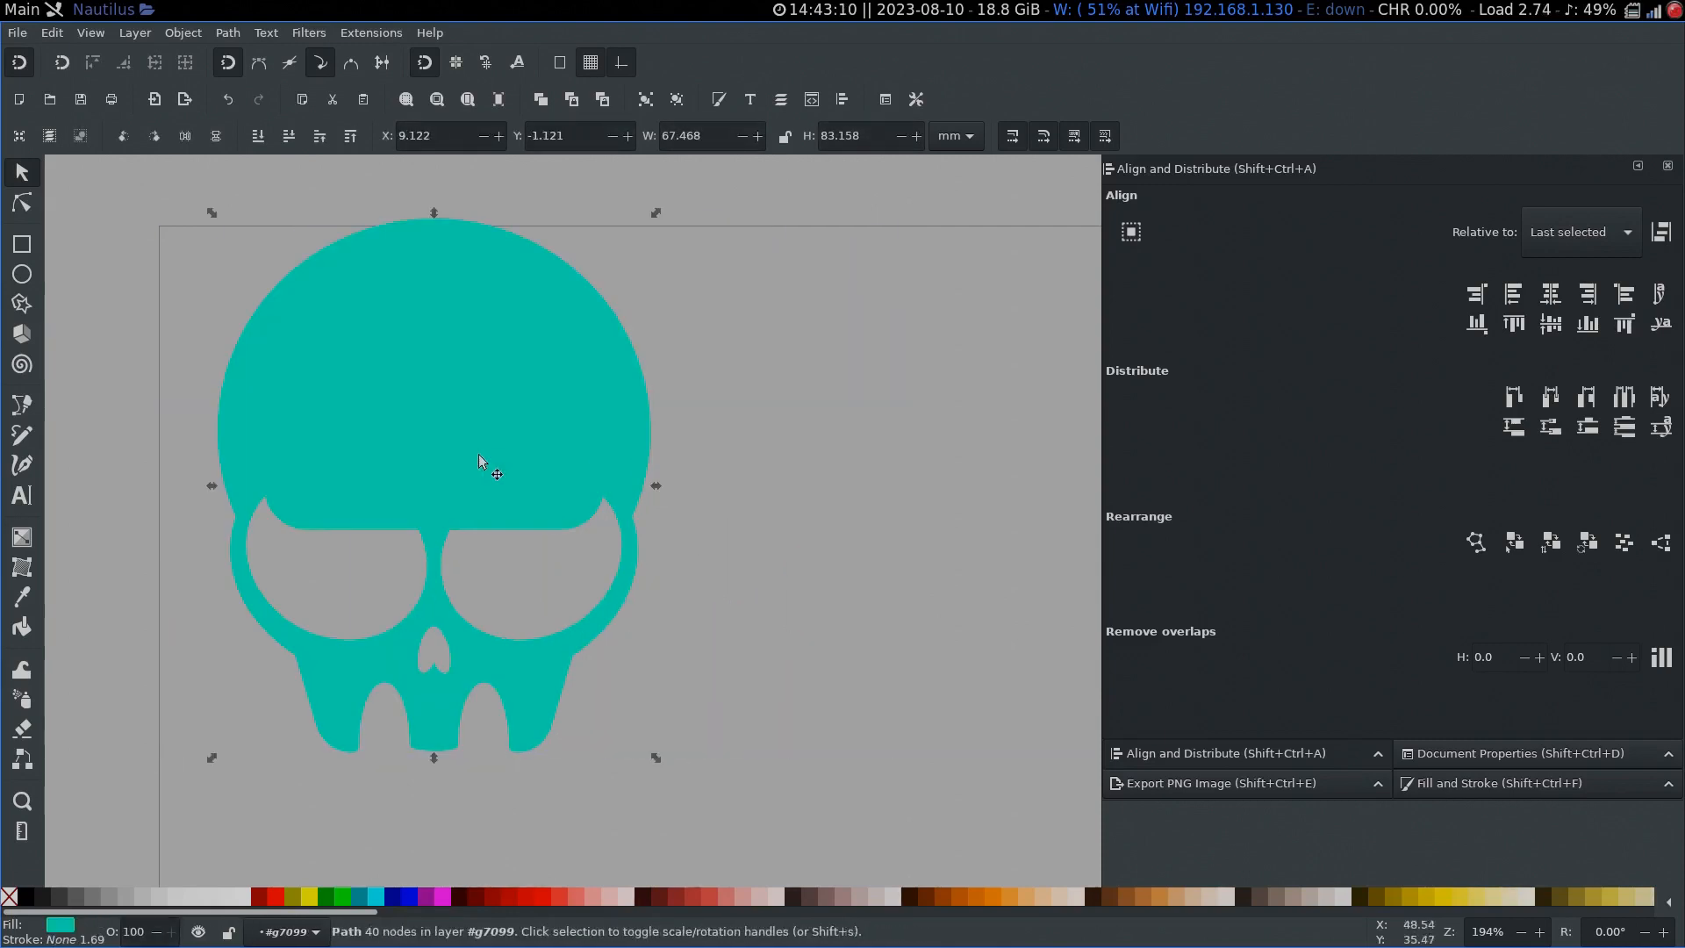